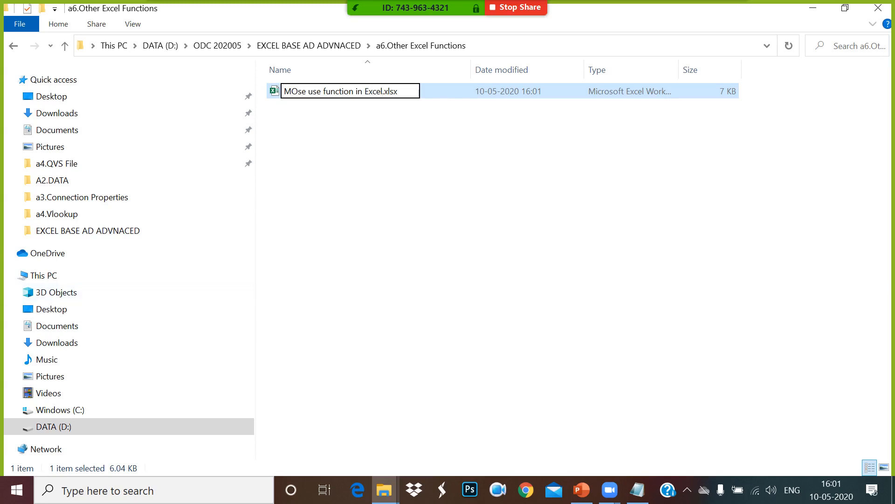
Step: Correct the file name to 'Most use Functions in Excel.xlsx' and open the workbook in Excel
key("BackSpace")
key("BackSpace")
key("BackSpace")
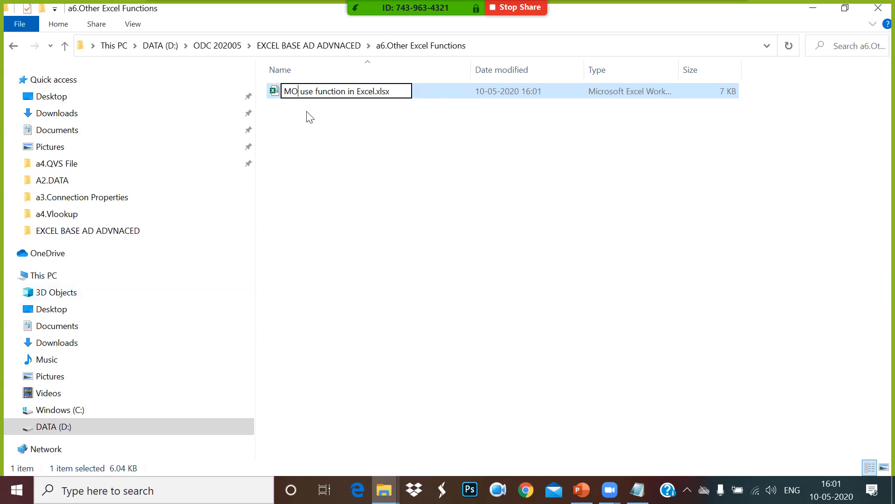
type("ost")
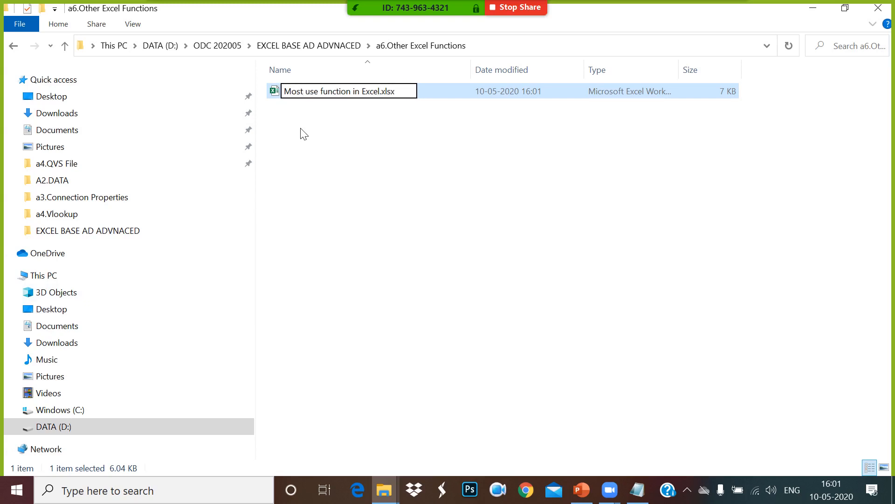
mouse_move(415, 12)
key("BackSpace")
type("F")
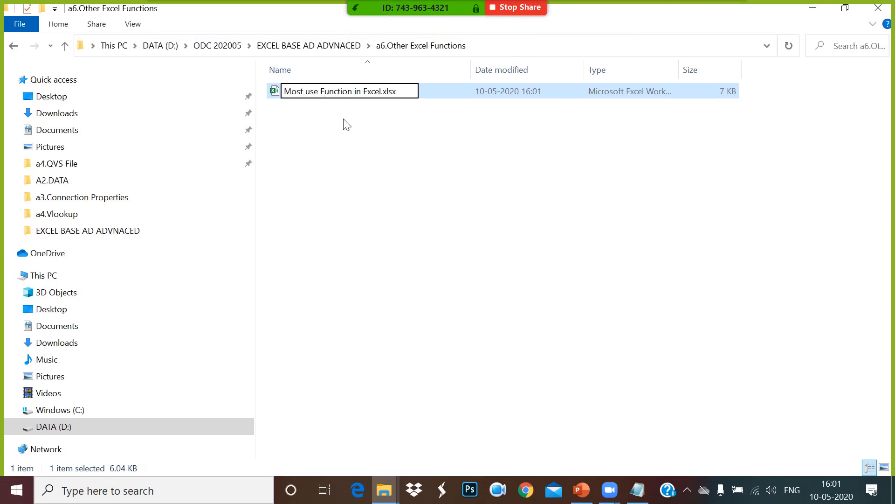
type("s")
left_click(360, 130)
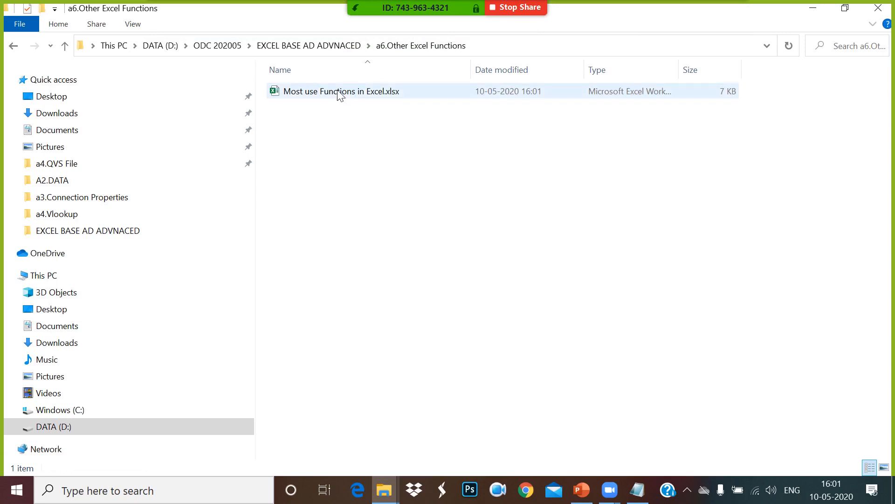
double_click(340, 94)
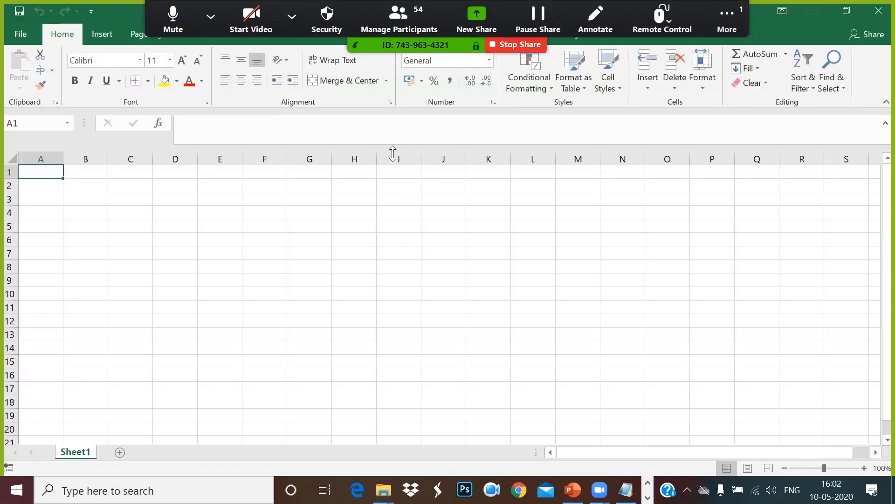
Step: Enter the labels COUNT in C3 and COUNTA in G3
left_click(116, 203)
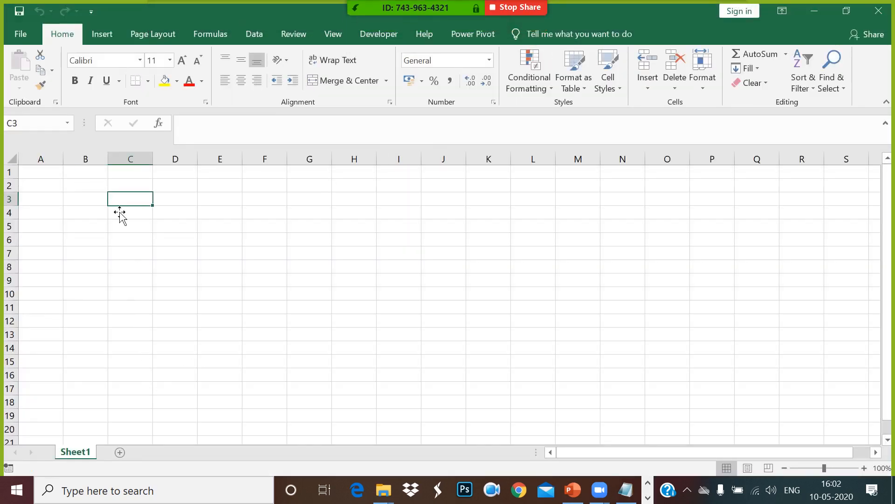
type("COUNT")
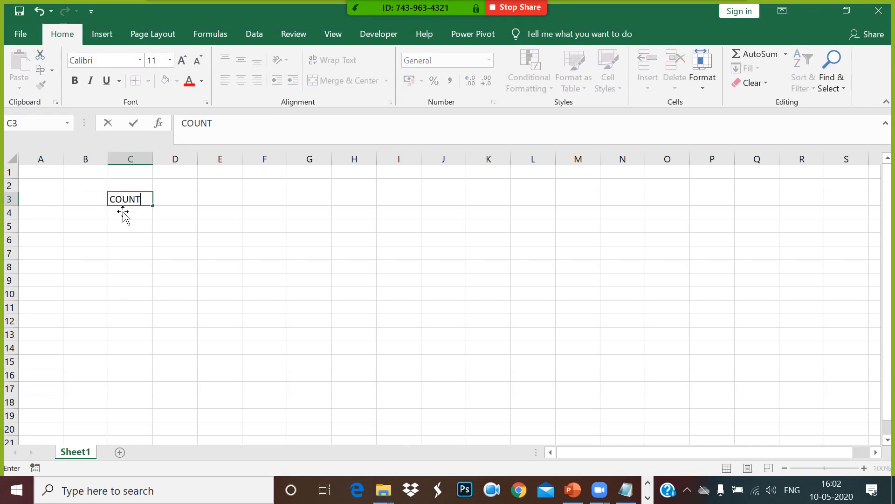
left_click(255, 254)
left_click(314, 204)
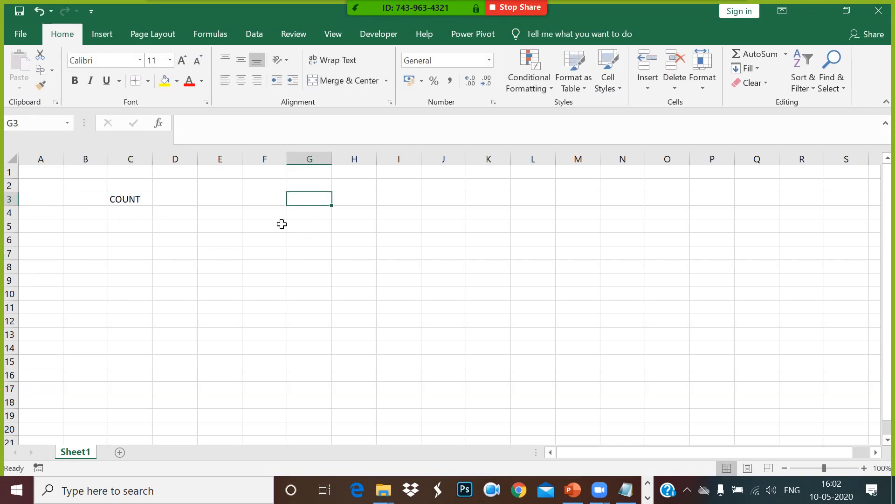
type("COUNTA")
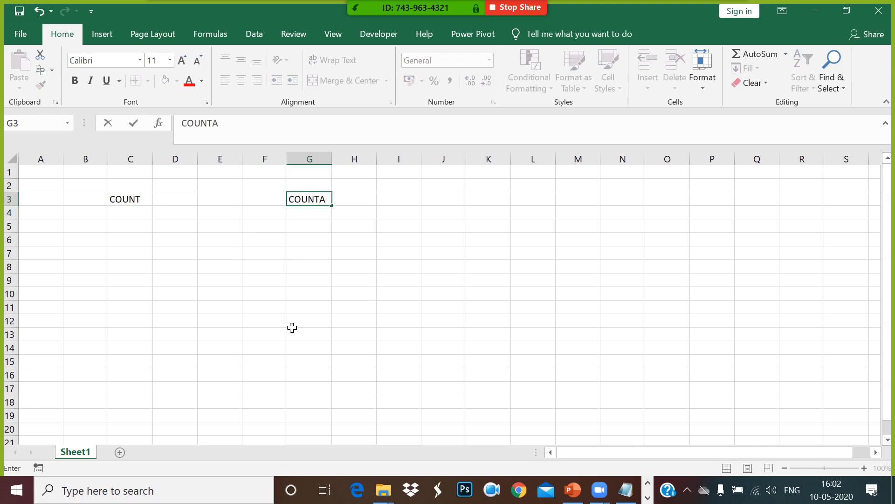
left_click(219, 293)
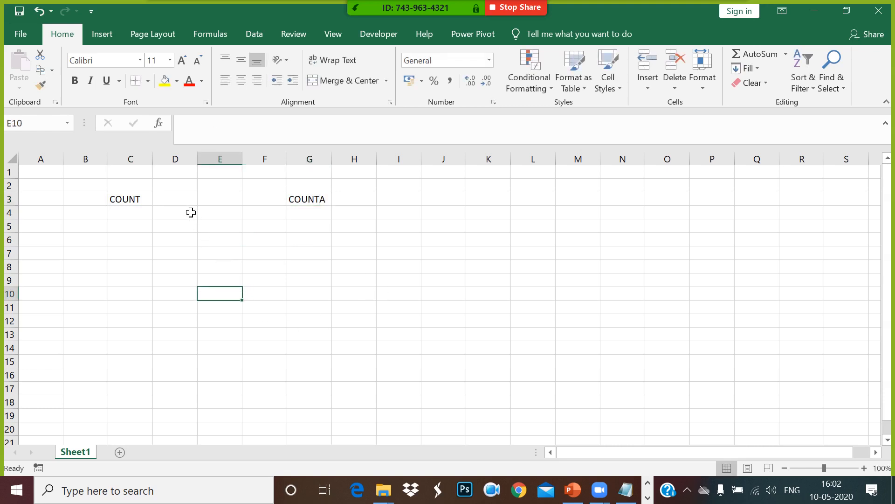
Step: Enter =RANDBETWEEN(100,900) in D3 to generate a random whole number
left_click(190, 201)
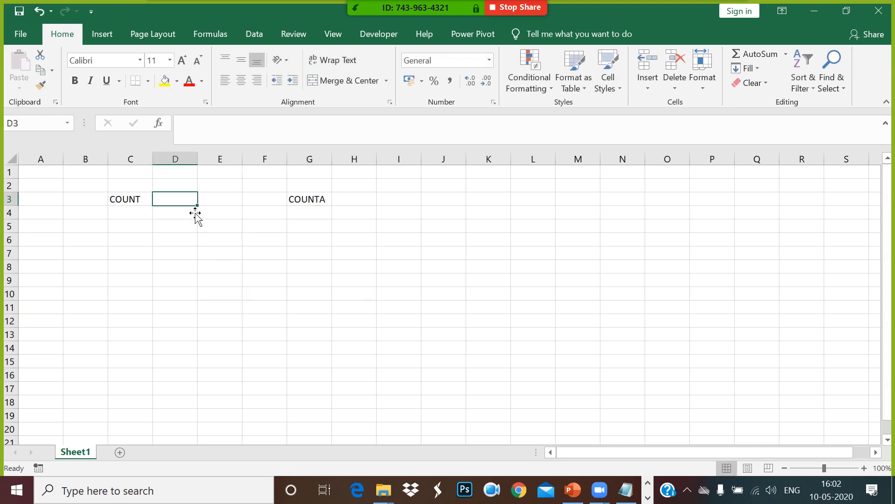
type("=RAND")
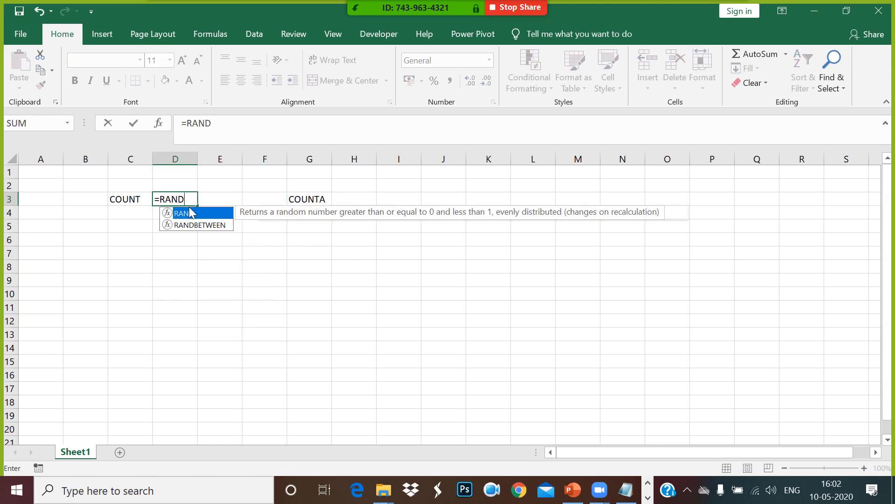
double_click(195, 225)
type("1")
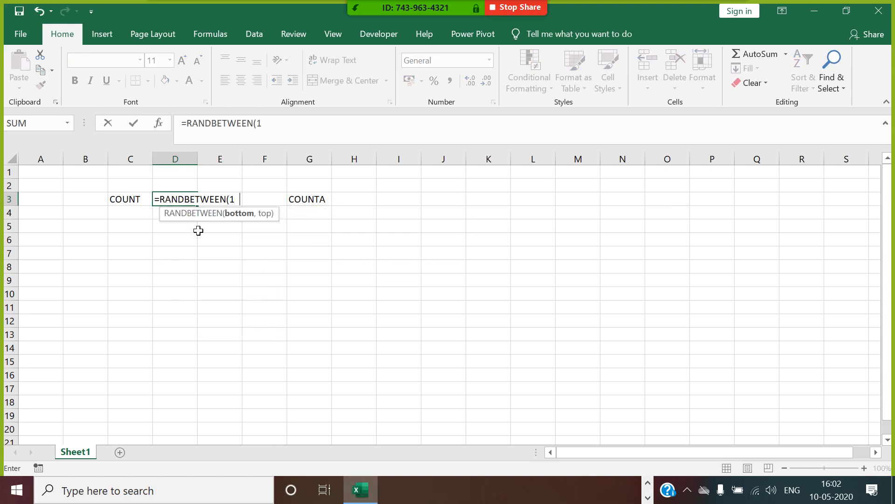
type("00,900")
key("Return")
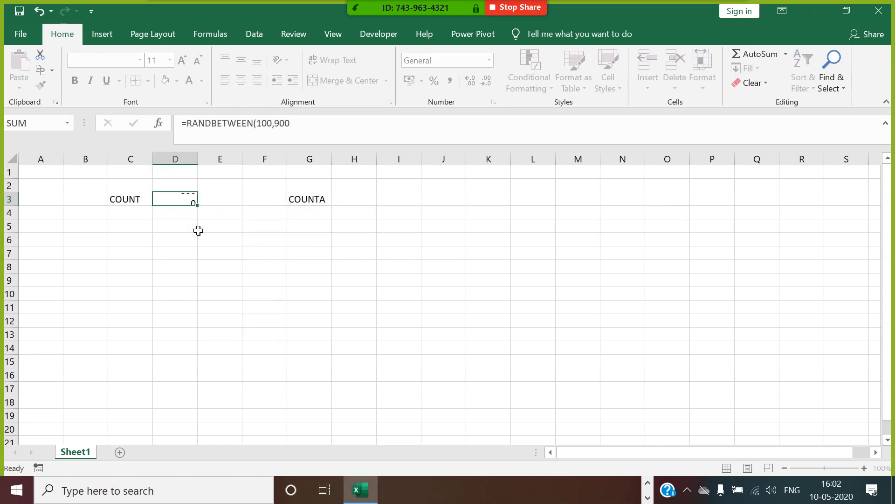
left_click(193, 201)
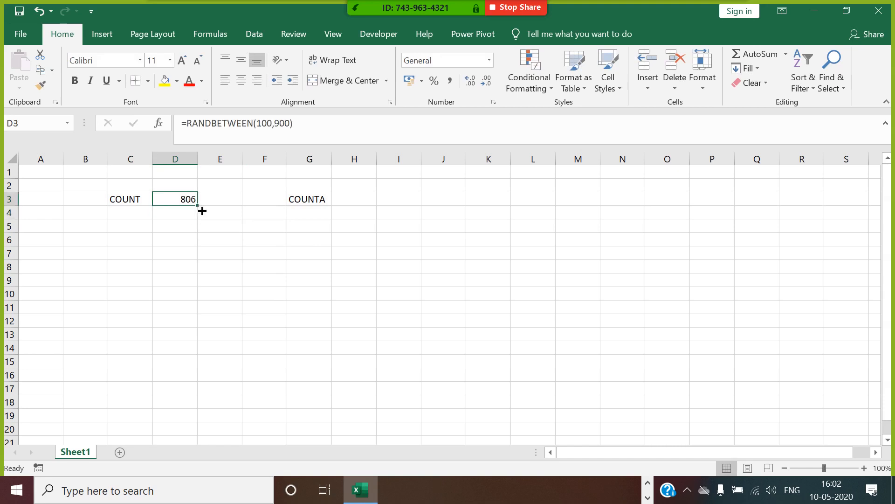
Step: Fill the random-number formula down to D14 and paste D3:D14 back as values only
left_click_drag(202, 210, 210, 354)
key("ctrl+c")
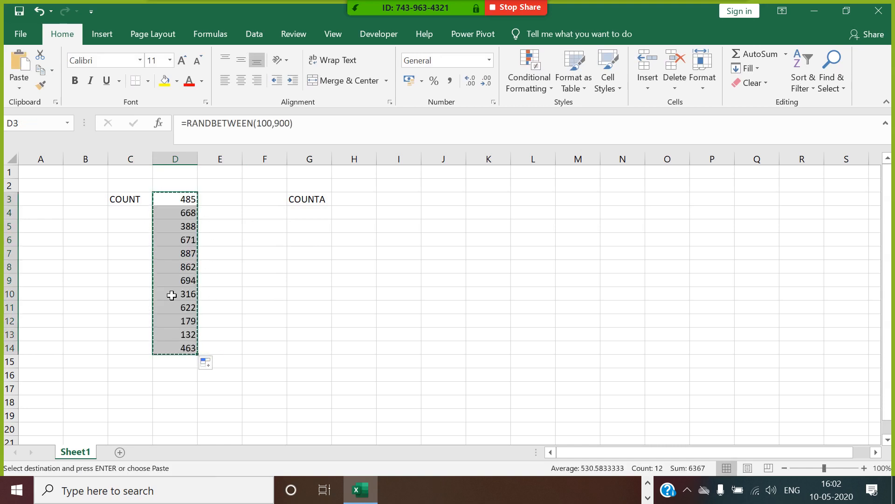
right_click(181, 288)
left_click(229, 254)
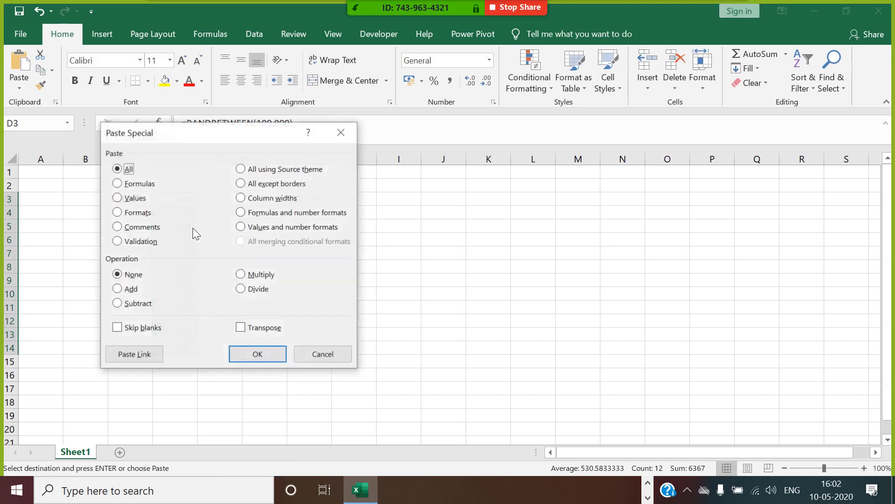
left_click(139, 213)
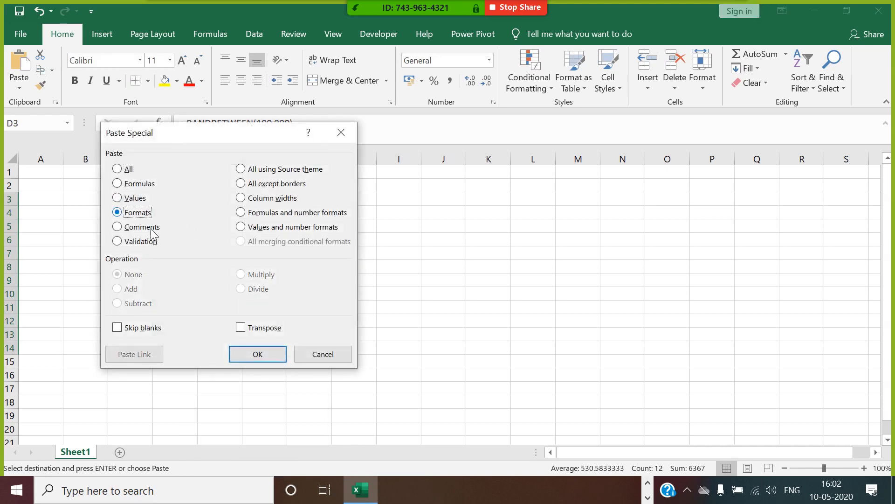
left_click(133, 200)
left_click(258, 354)
Step: Replace the numbers in D9 and D12 with the text ABC and XYZ
left_click(238, 268)
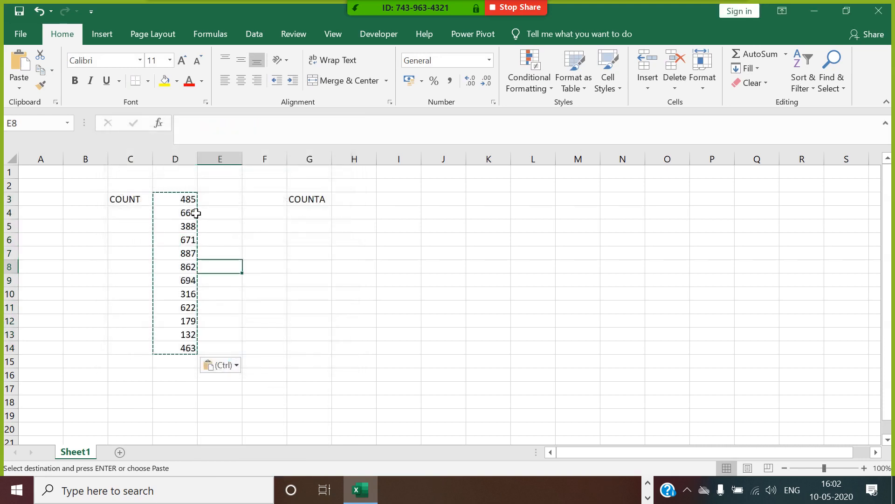
left_click_drag(196, 213, 191, 320)
left_click(195, 282)
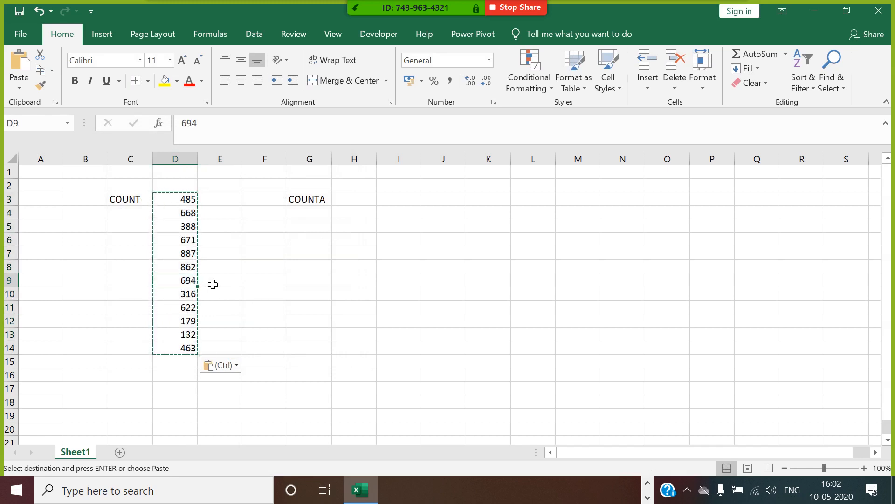
type("A")
key("Return")
key("Return")
key("Return")
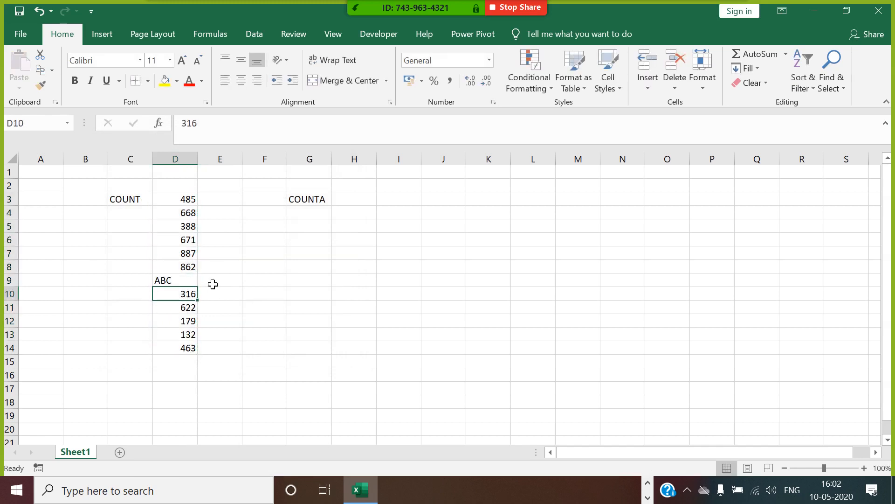
type("XY")
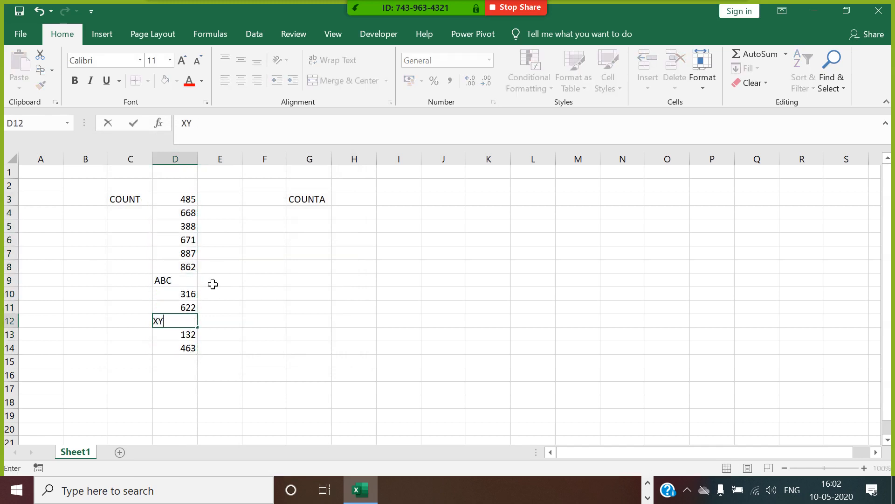
type("Z")
key("Return")
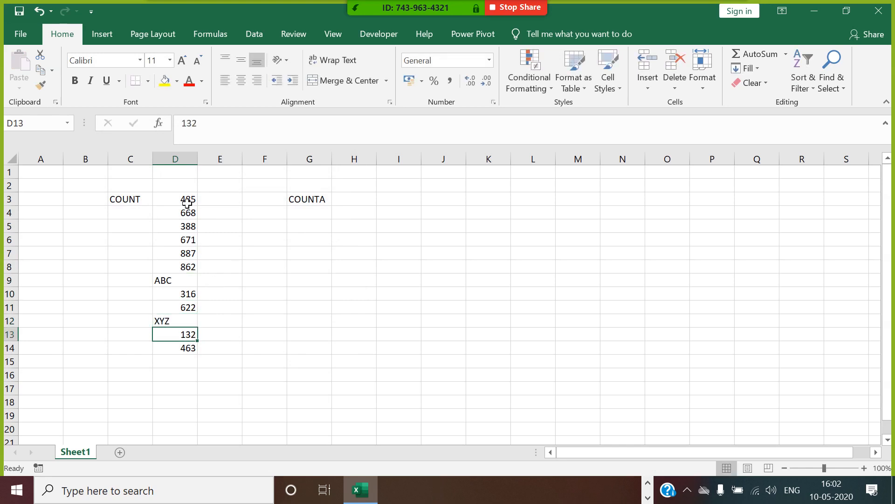
Step: Copy D3:D14 and paste it into H3:H14
left_click_drag(187, 202, 180, 347)
key("ctrl+c")
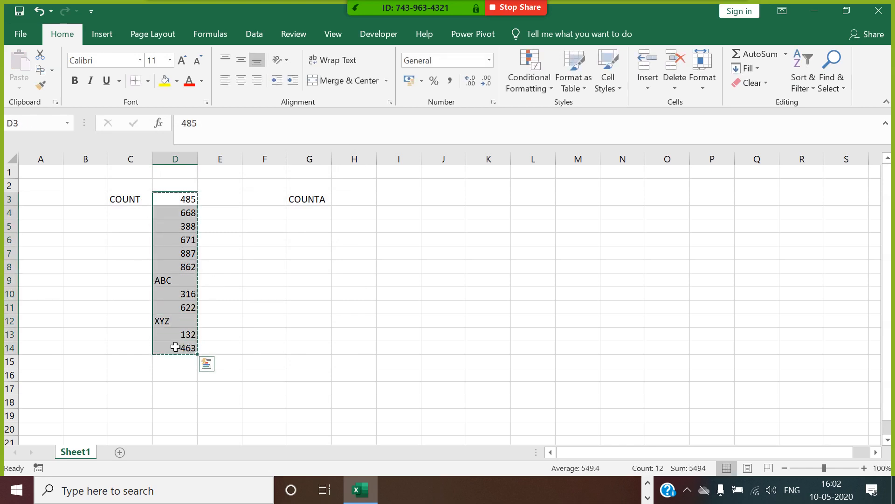
left_click(314, 215)
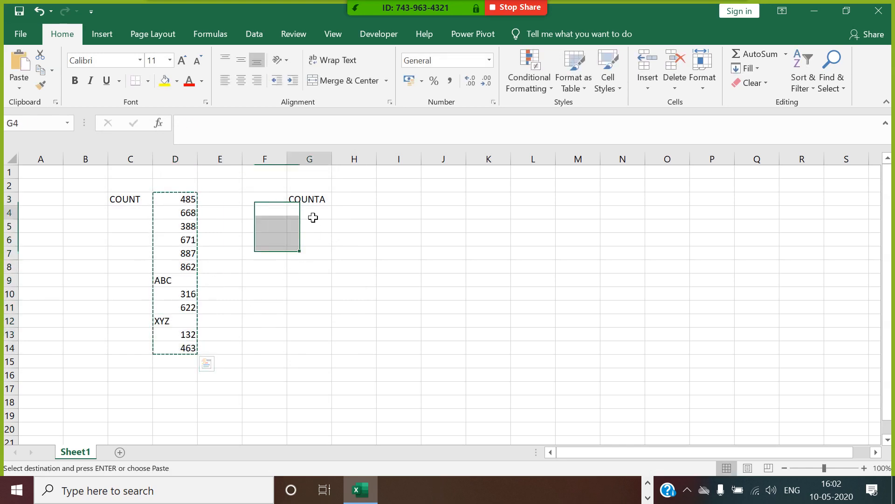
left_click(358, 204)
key("ctrl+v")
left_click(448, 262)
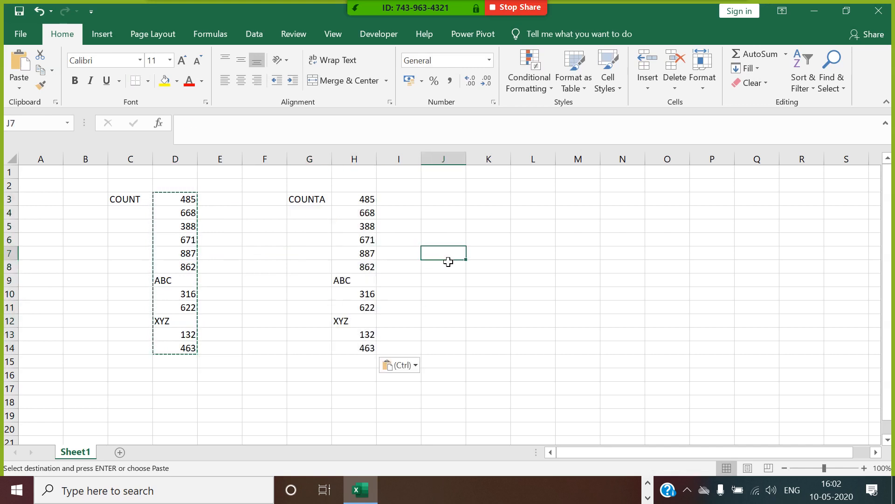
key("Escape")
left_click(193, 268)
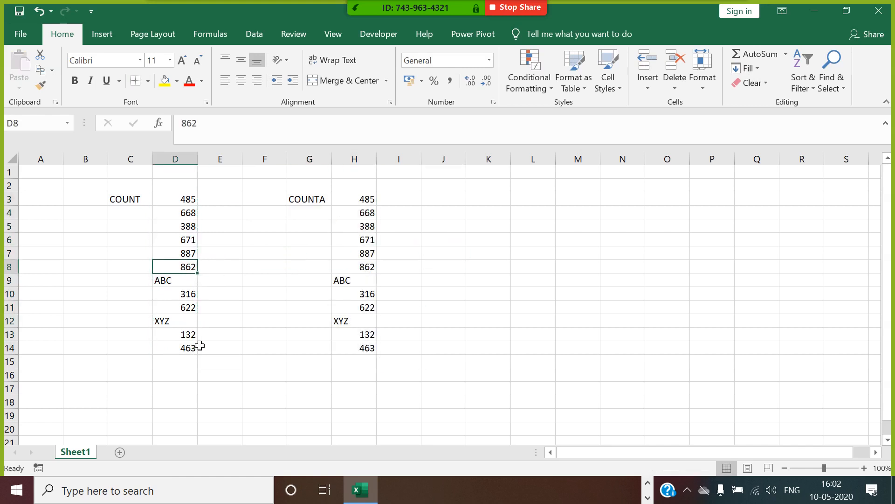
Step: Enter =COUNT(D3:D14) in E3, showing 10 in red bold
left_click(242, 202)
type("=COU")
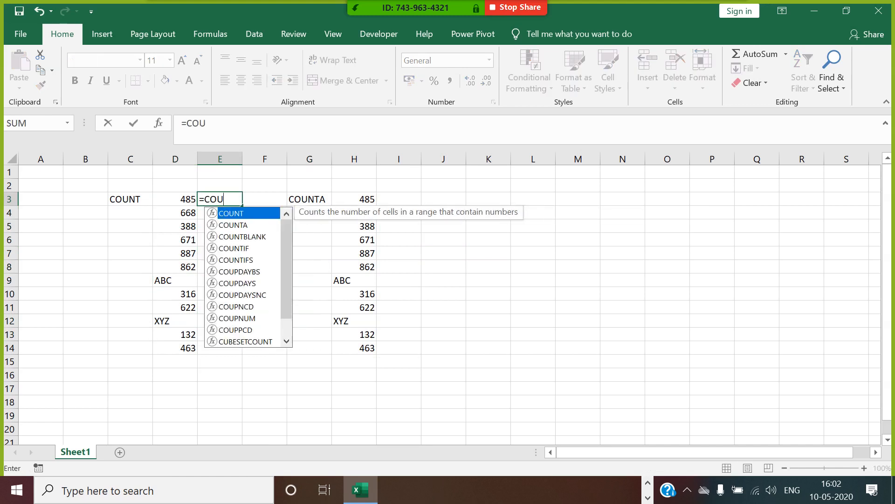
type("NT(")
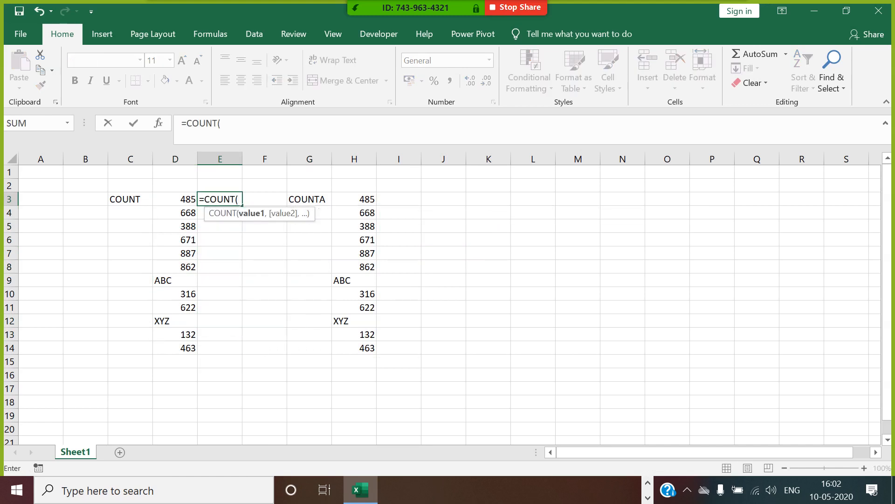
left_click_drag(187, 200, 188, 346)
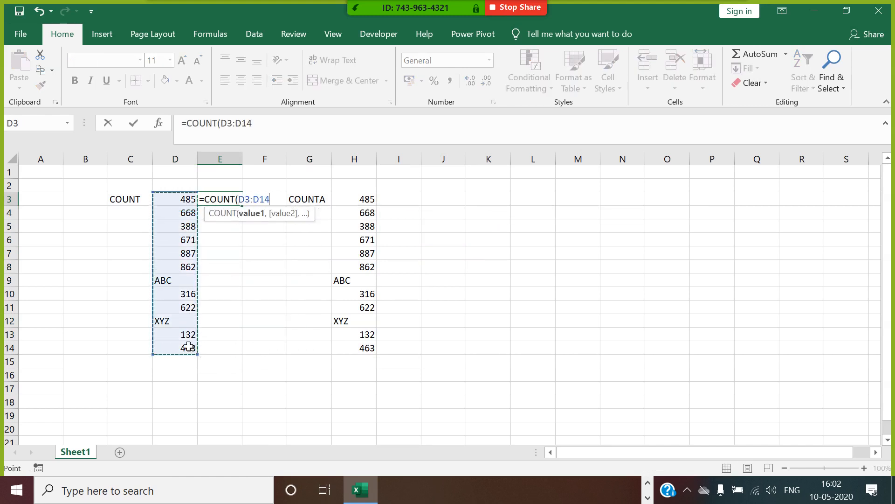
key("Return")
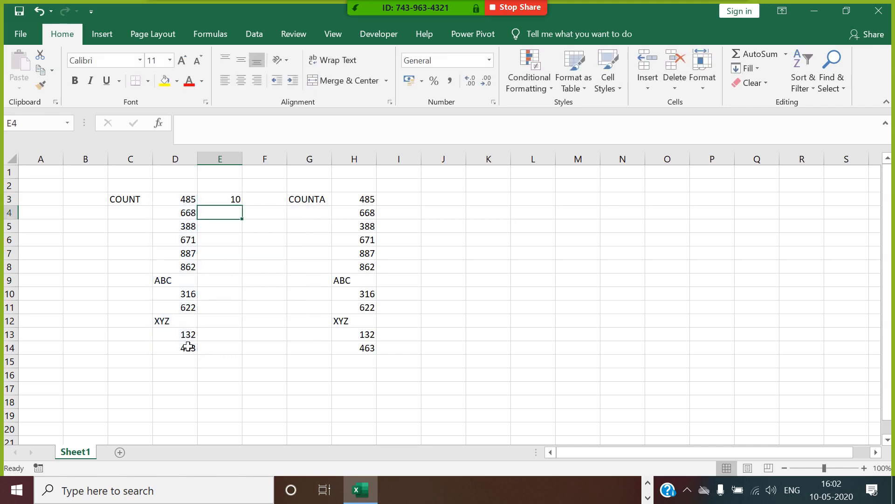
left_click(237, 202)
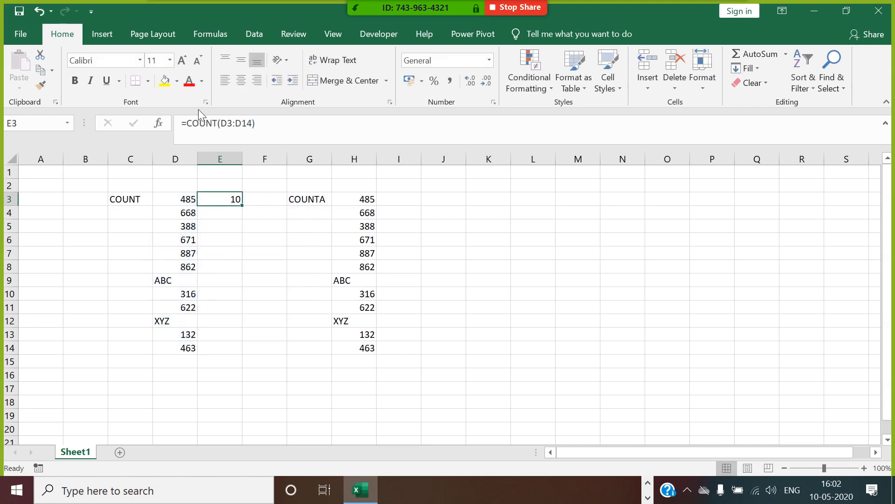
left_click(189, 82)
left_click(75, 81)
Step: Enter =COUNTA(H3:H14) in I3, showing 12 in red bold
left_click(398, 201)
type("=COUNTA(")
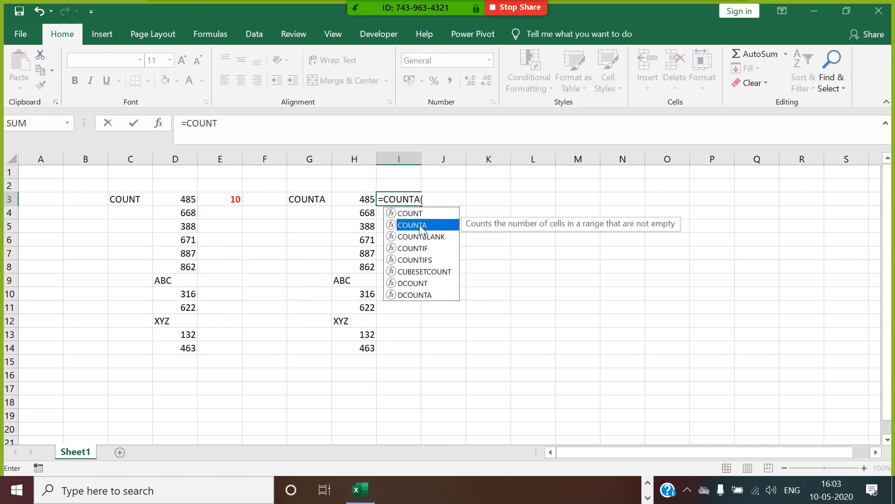
double_click(421, 224)
left_click_drag(359, 205, 373, 347)
type(")")
key("Return")
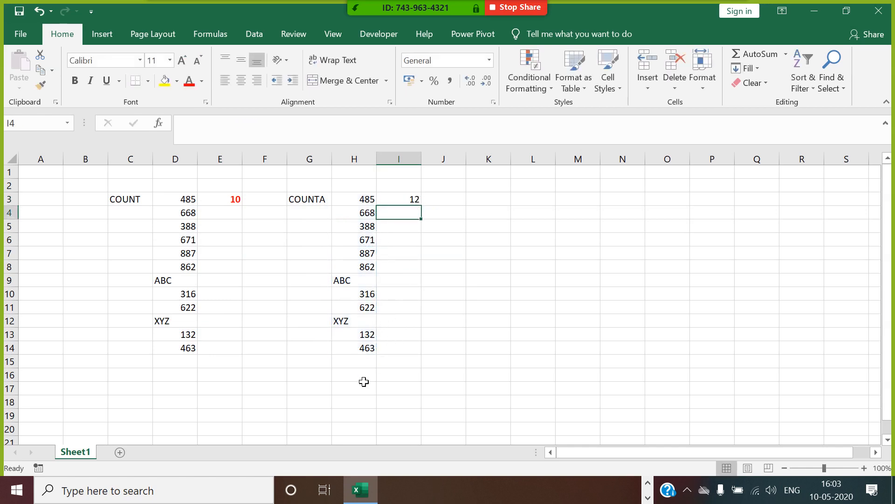
left_click(418, 204)
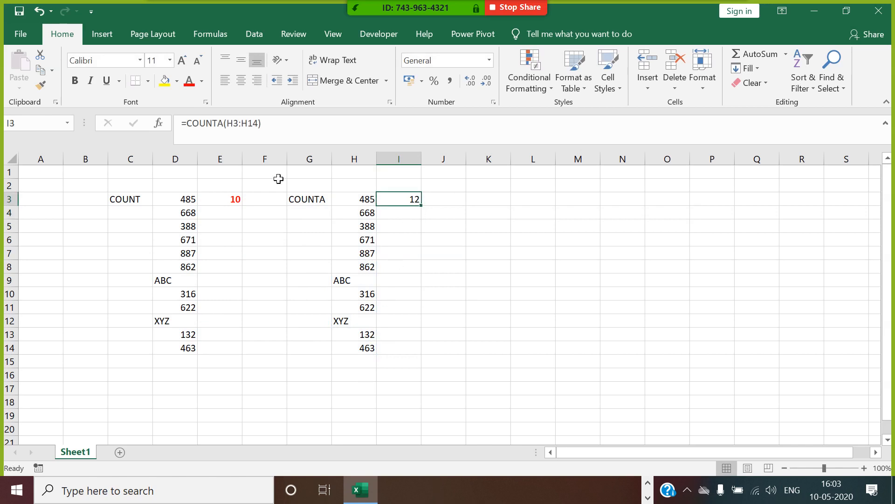
left_click(189, 80)
left_click(78, 83)
left_click_drag(519, 227, 480, 227)
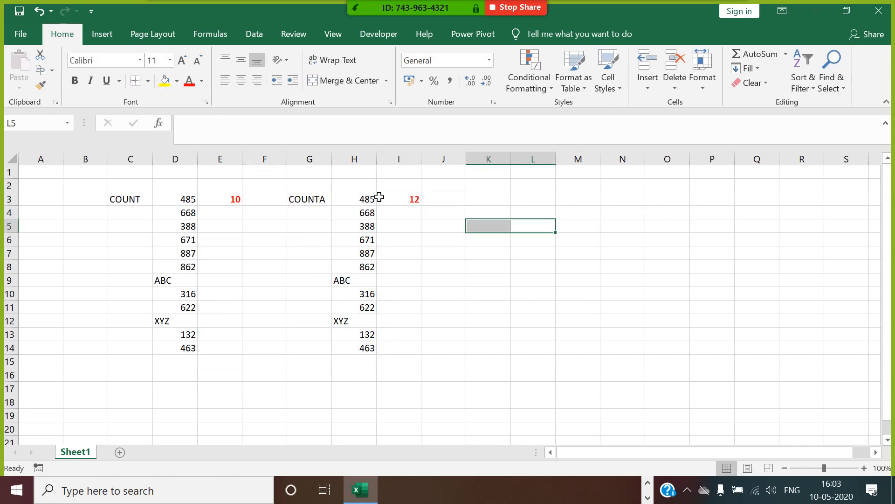
Step: Copy H3:H14 into L3:L14 and delete the ABC and XYZ entries from L9 and L12
left_click(493, 205)
left_click_drag(368, 201, 370, 348)
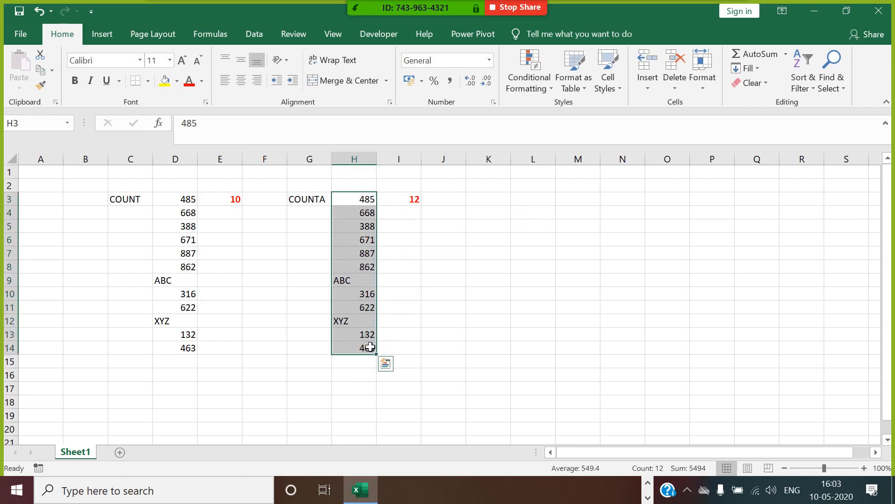
key("ctrl+c")
left_click(536, 202)
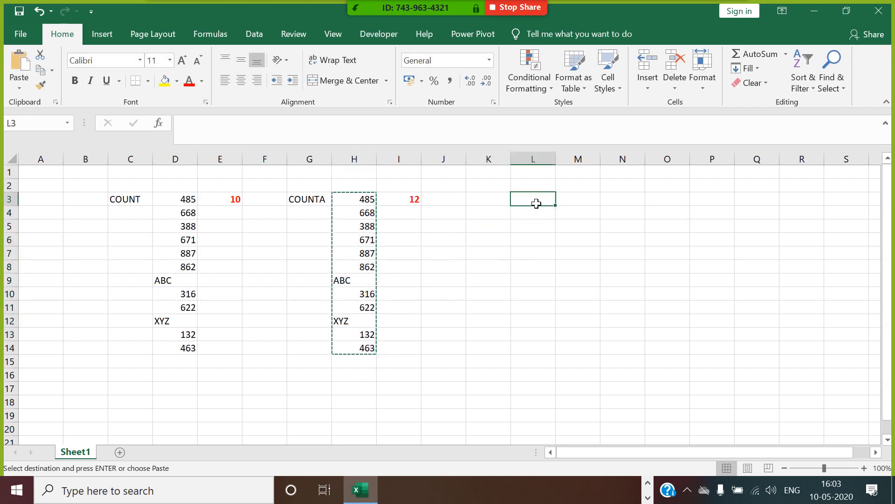
key("ctrl+v")
left_click(543, 284)
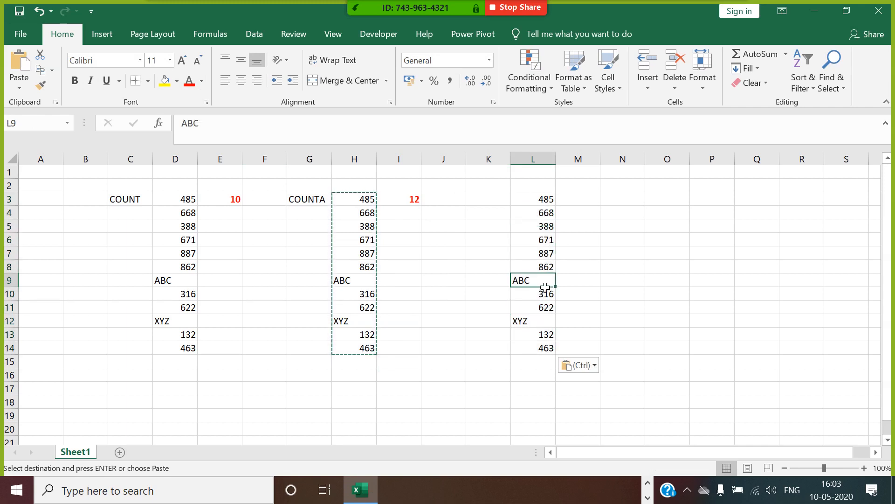
key("Delete")
left_click(547, 321)
key("Delete")
left_click(624, 308)
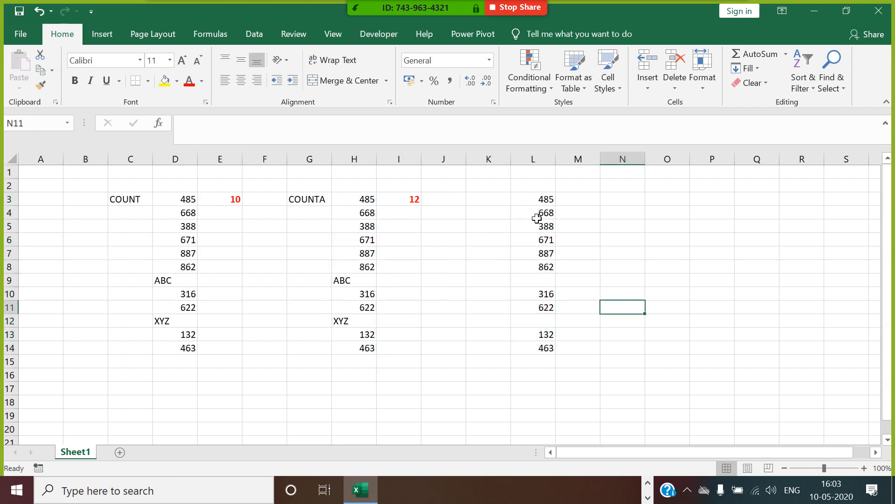
Step: Label K3 'COUNT BLANK' and autofit column K
left_click(492, 200)
type("COUNT ")
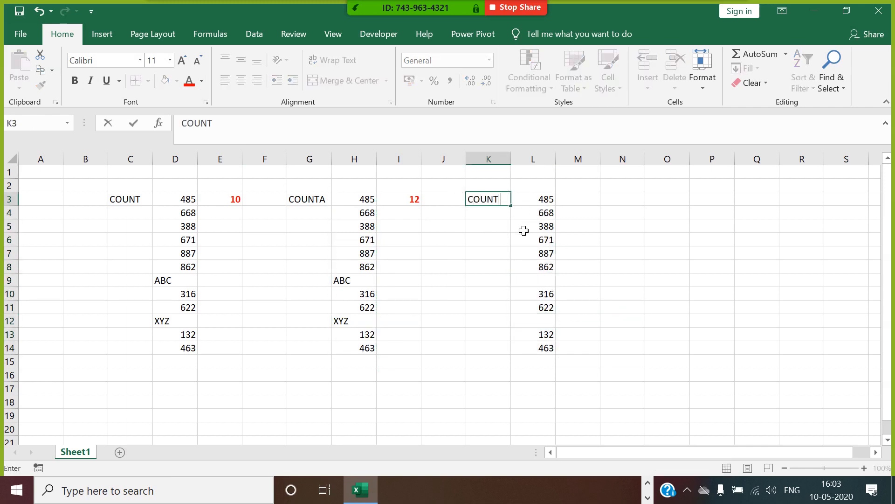
type("BLANK")
left_click(557, 239)
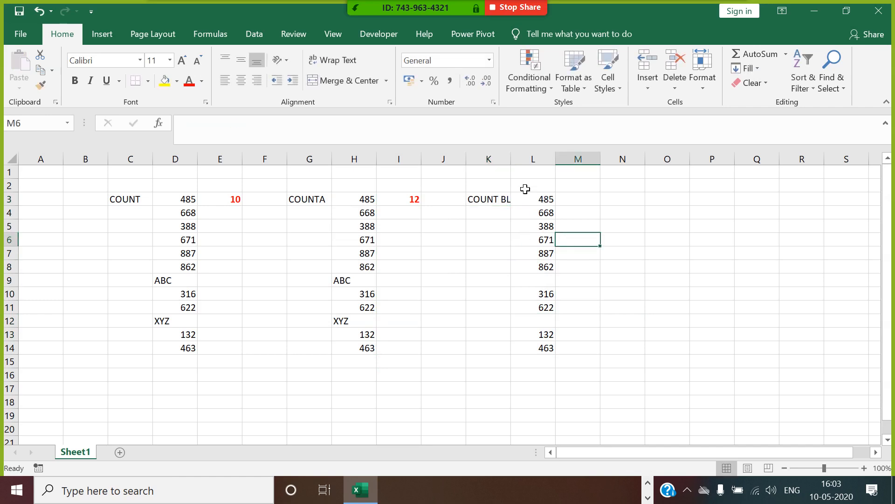
double_click(511, 159)
Step: Enter =COUNTBLANK(L3:L14) in M3, showing 2 in red bold
left_click(594, 199)
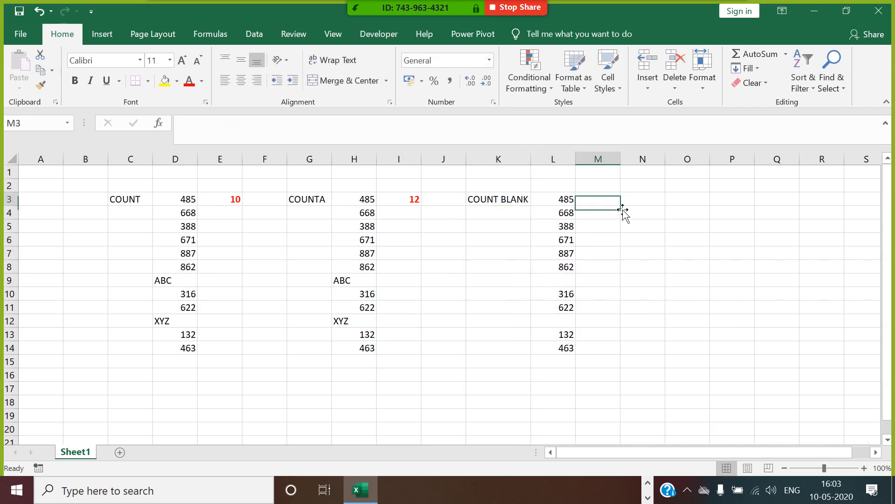
type("=CO")
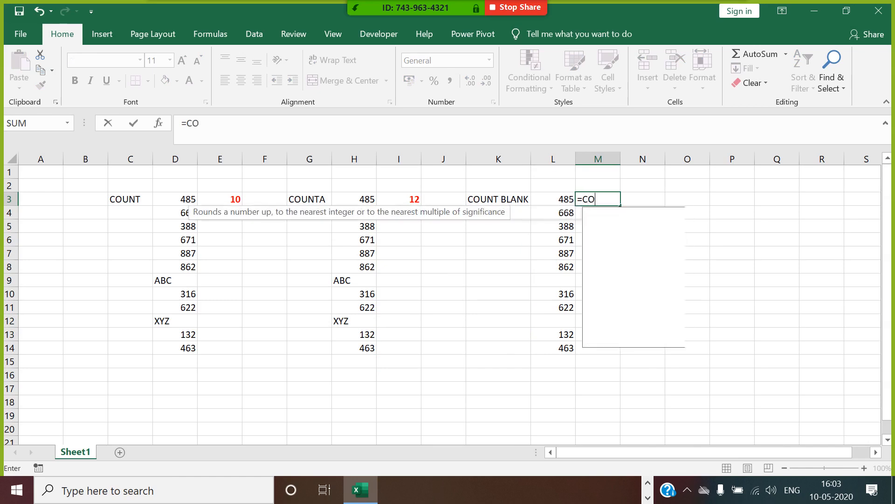
type("UNT")
double_click(625, 237)
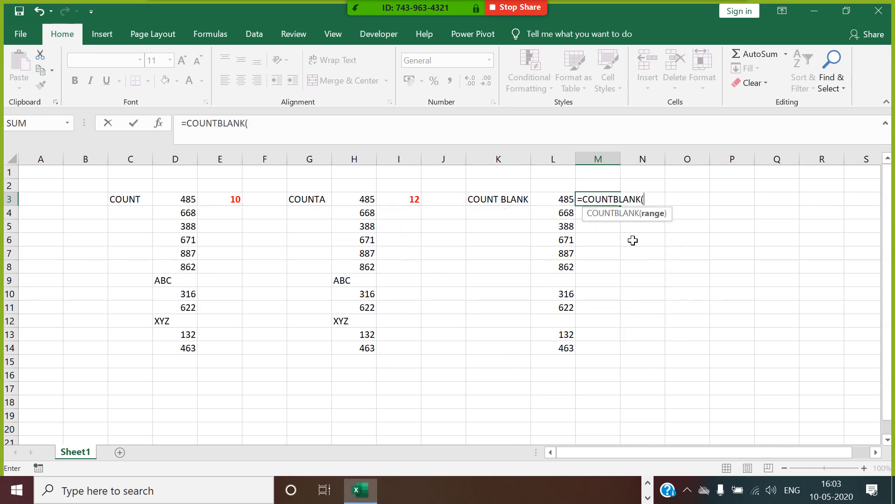
left_click_drag(566, 199, 578, 352)
key("Return")
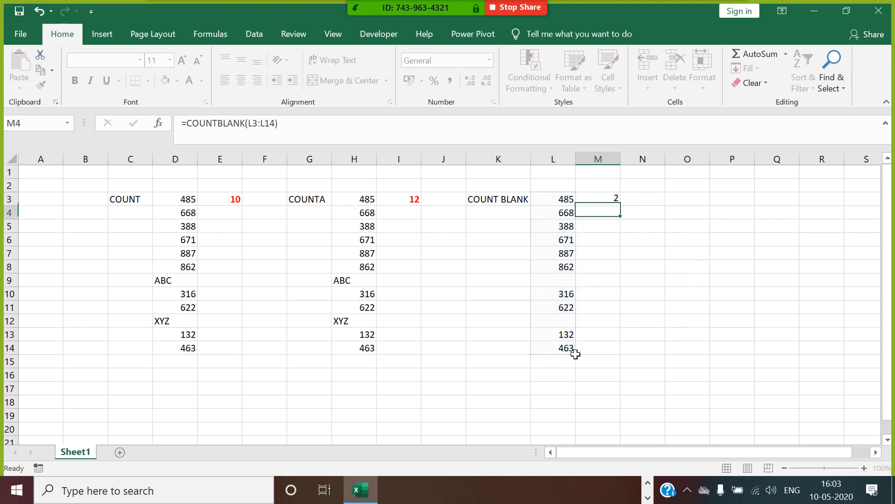
left_click(619, 203)
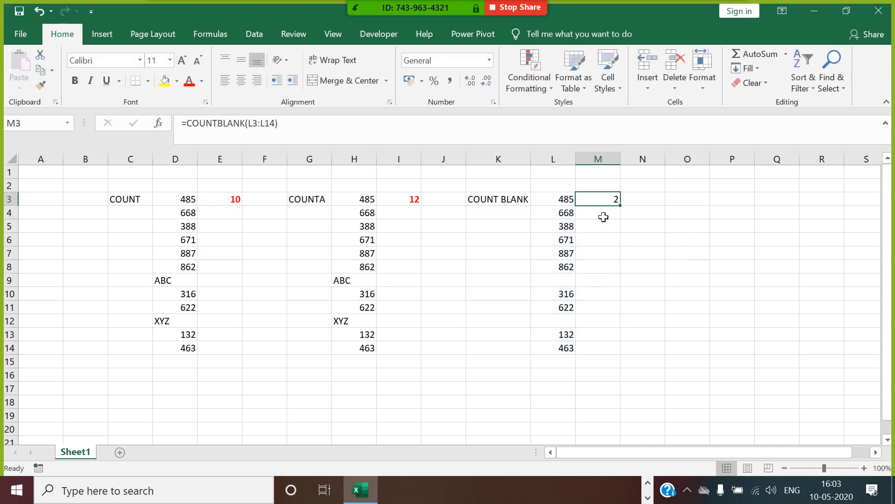
left_click(189, 80)
left_click(74, 81)
Step: Type the heading COUNTIF in O3
scroll(665, 300, "right", 3)
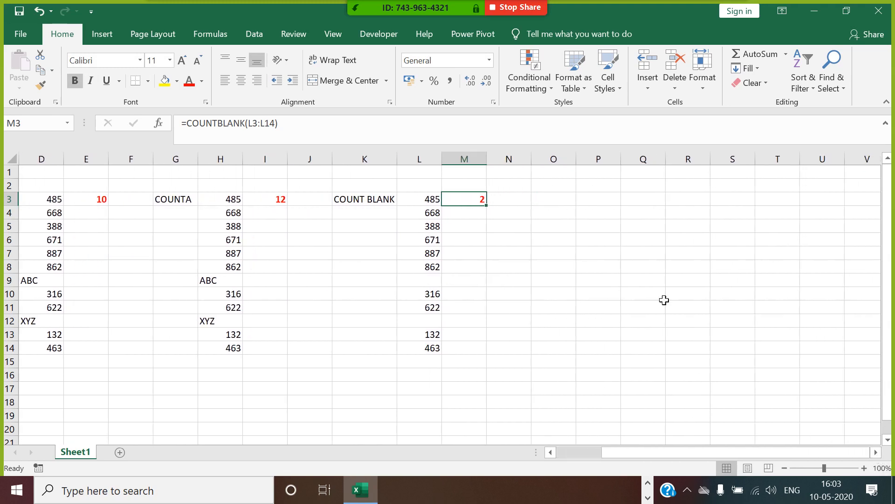
left_click(571, 203)
type("COUNT")
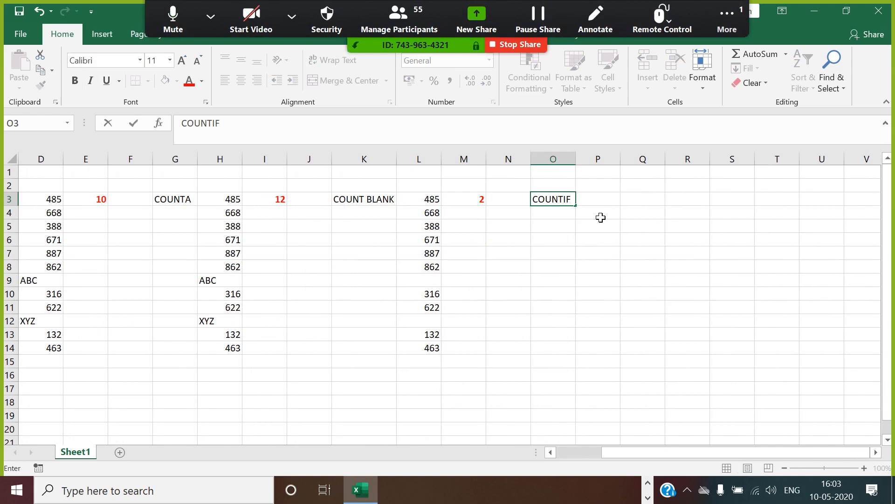
type("IF")
Step: Add the table headings STU_NAME, SUBJECT and SCORE in P3:R3, autofitting column P
left_click(608, 201)
type("STU_NAME")
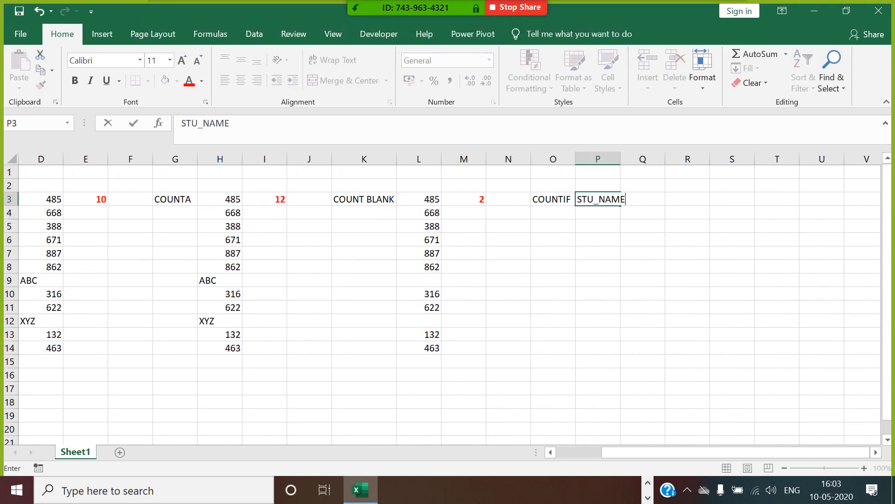
left_click(642, 214)
double_click(620, 159)
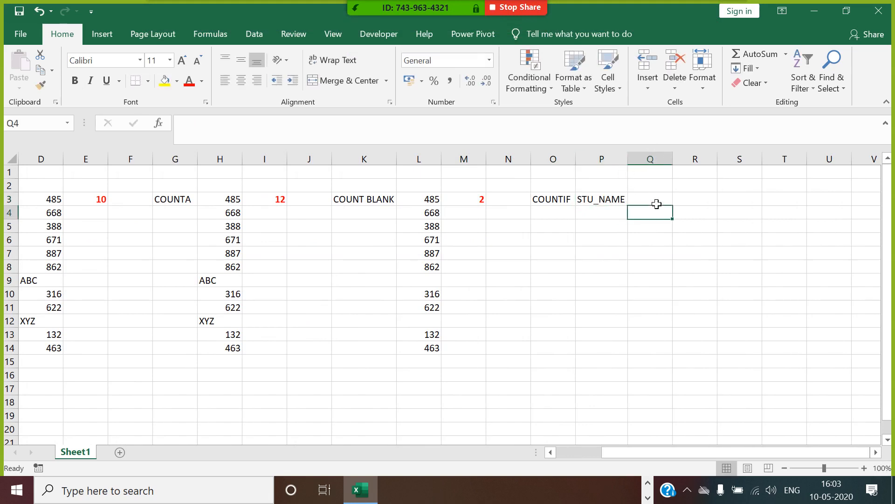
left_click(656, 200)
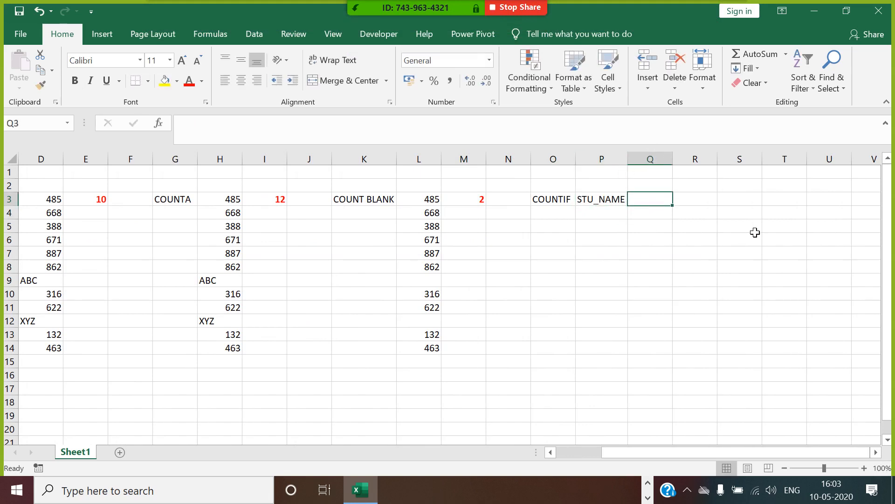
type("SUBJECT")
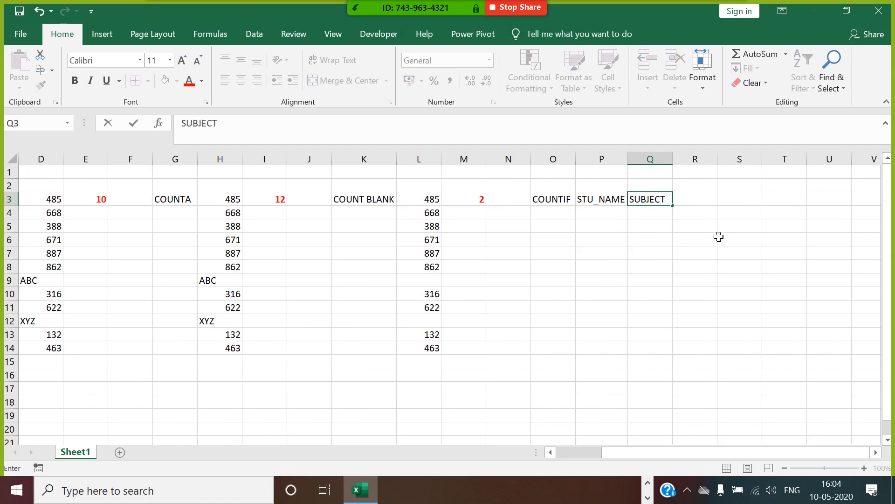
left_click(705, 226)
left_click(702, 204)
type("SCORE")
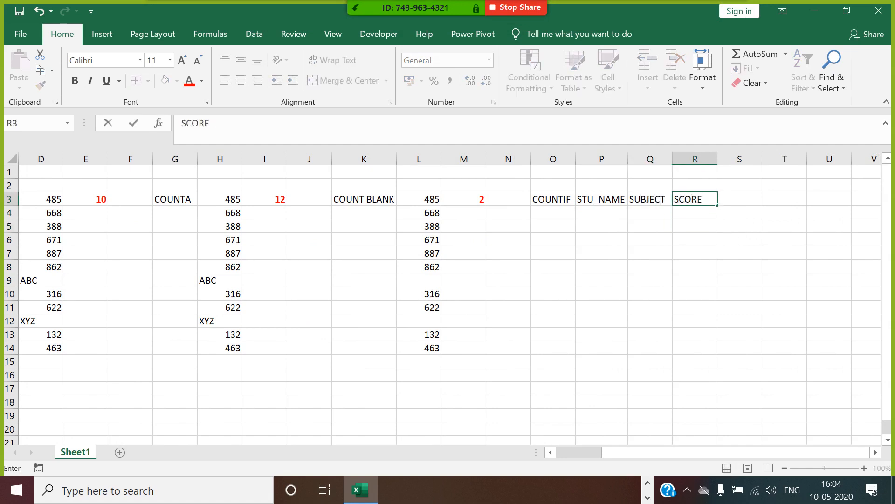
left_click(699, 246)
Step: Fill SUDIP into P4:P6 with the subjects SAS, SQL and VBA beside it
left_click(622, 218)
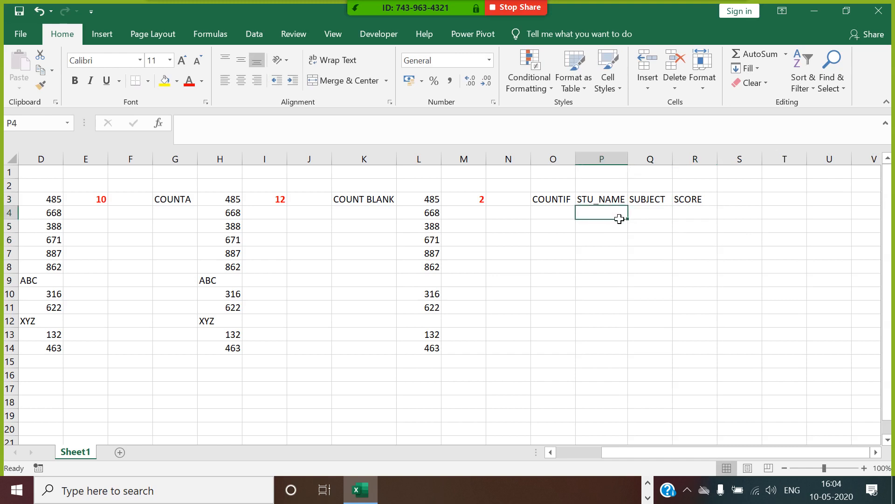
type("SUDIP")
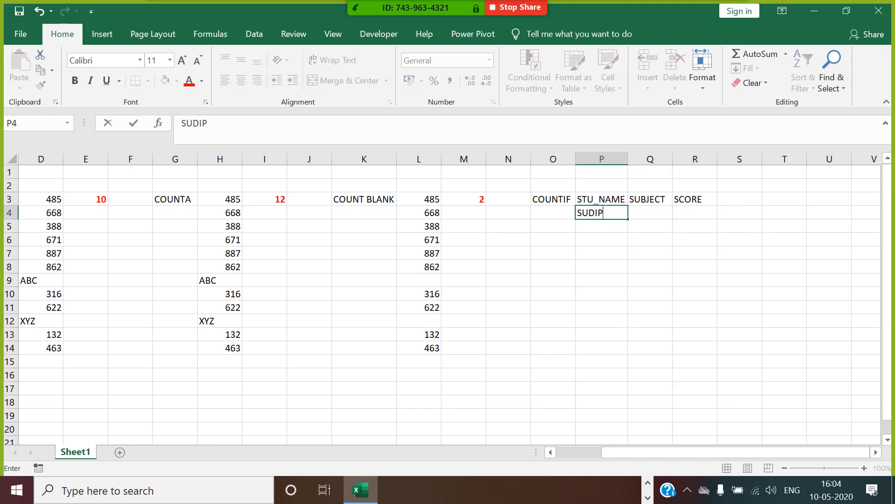
left_click(619, 226)
left_click(621, 216)
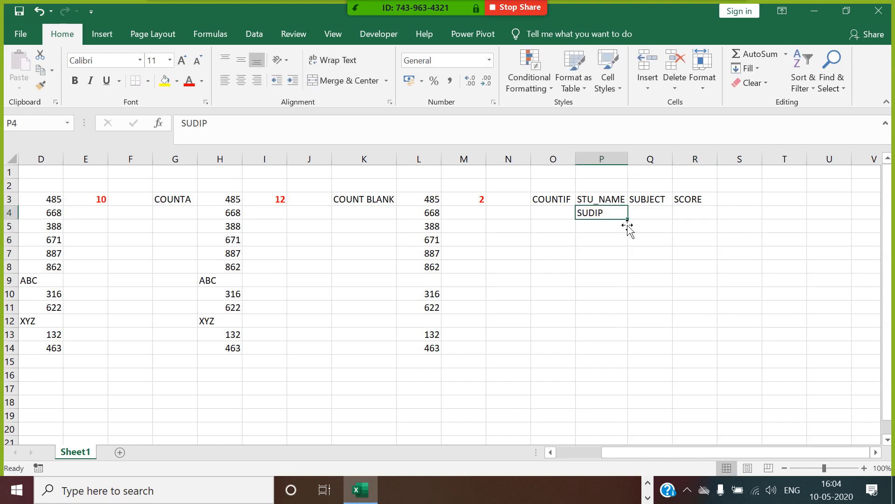
left_click_drag(628, 220, 631, 244)
left_click(653, 215)
type("SAS")
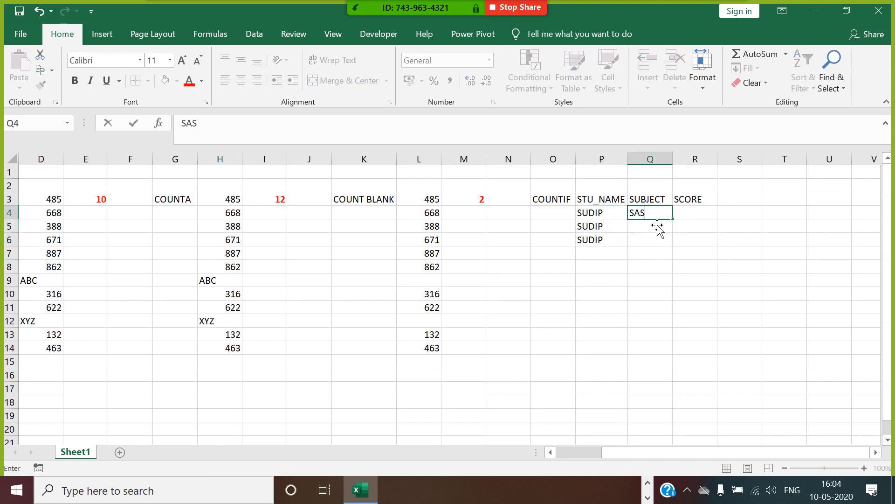
left_click(658, 227)
type("SQ")
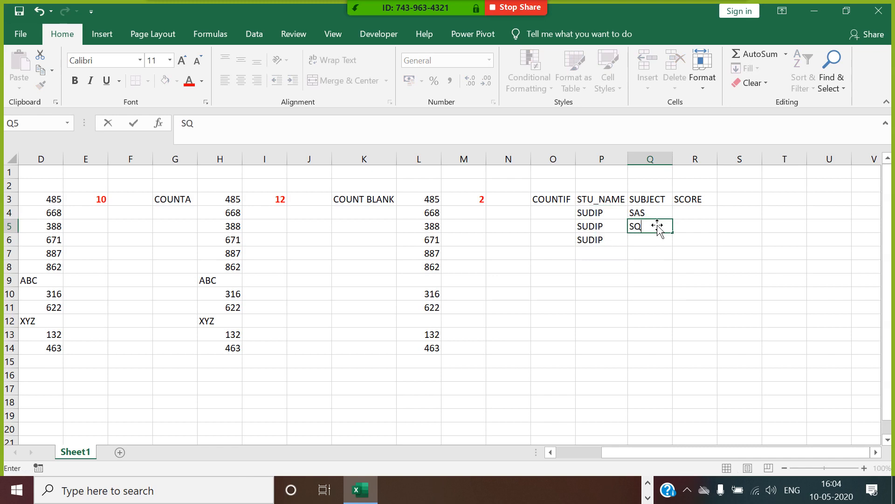
type("L")
key("Return")
type("VBA")
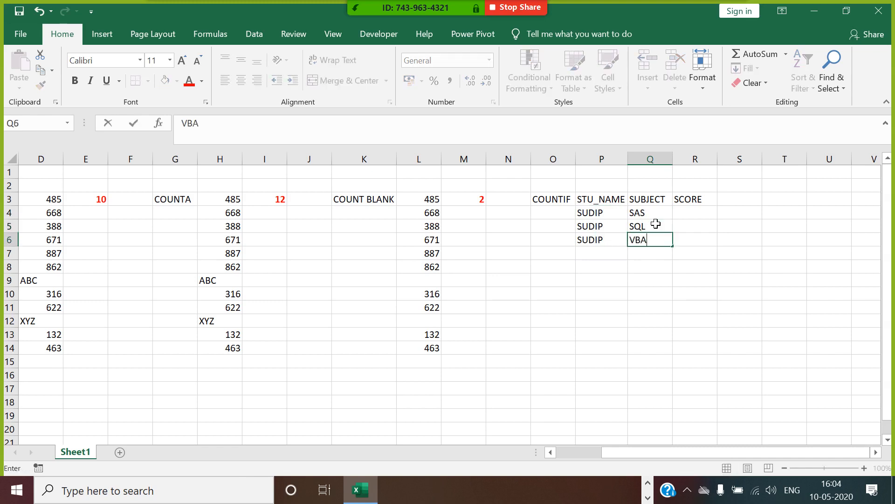
key("Return")
Step: Enter RAJEEV in P7 and fill it down two more rows
left_click(619, 256)
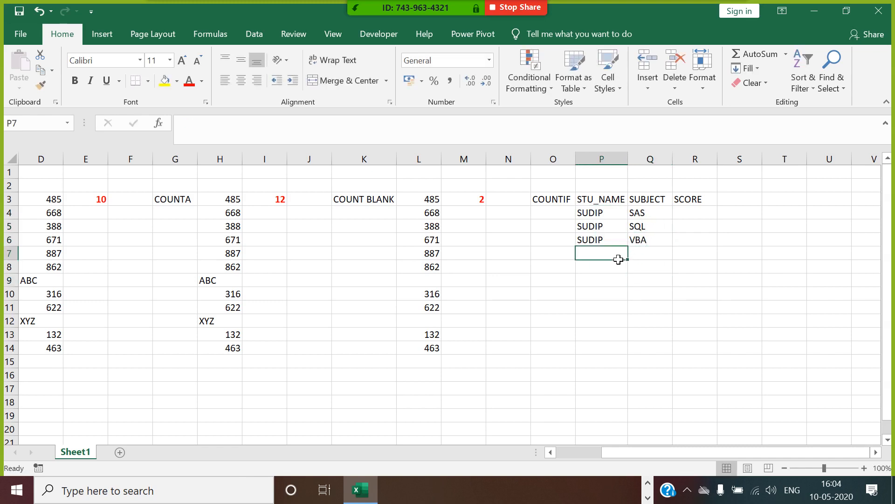
type("RAJEEV")
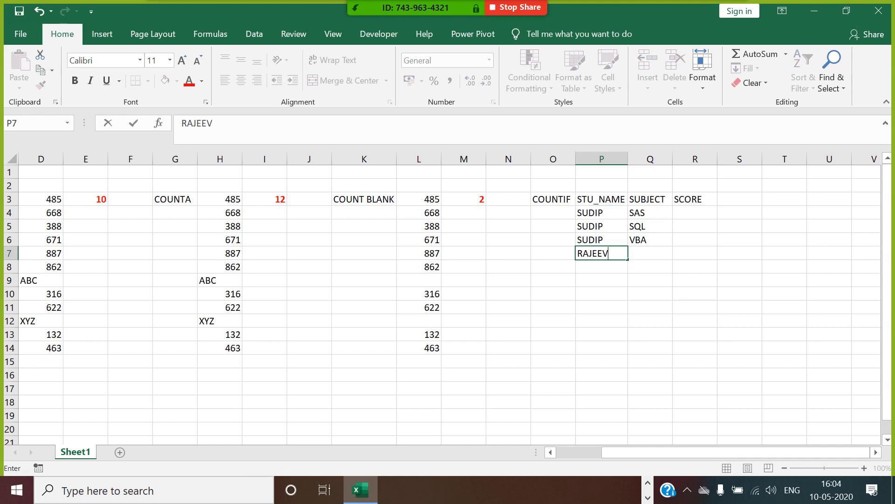
key("Return")
left_click(622, 256)
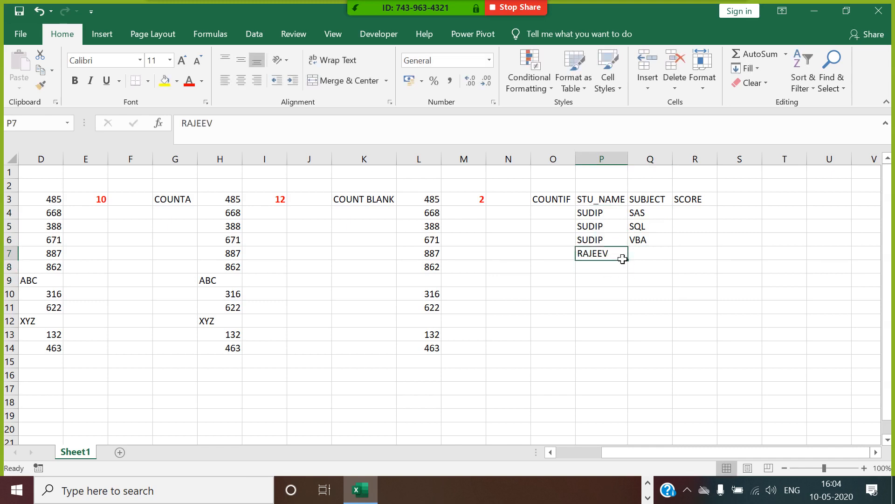
left_click_drag(633, 267, 634, 288)
Step: Give RAJEEV's rows the subjects SAS, SQL and VBA, removing a stray extra VBA
left_click(644, 256)
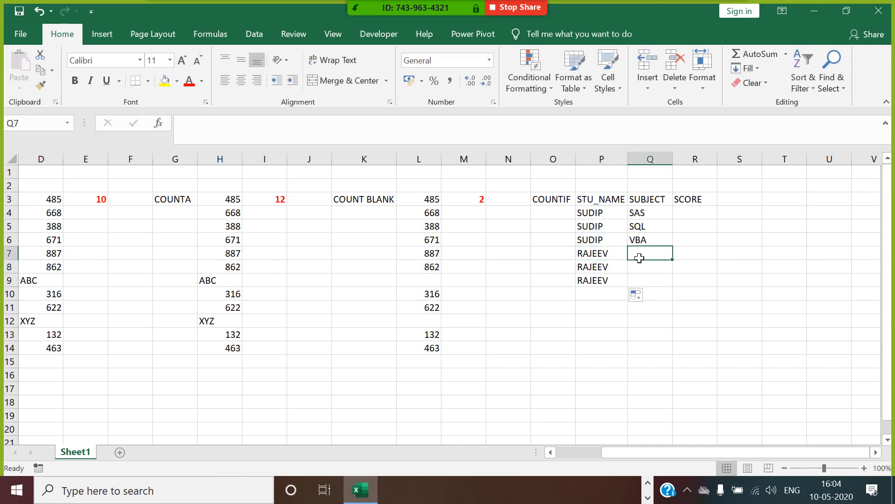
type("SAS")
key("Return")
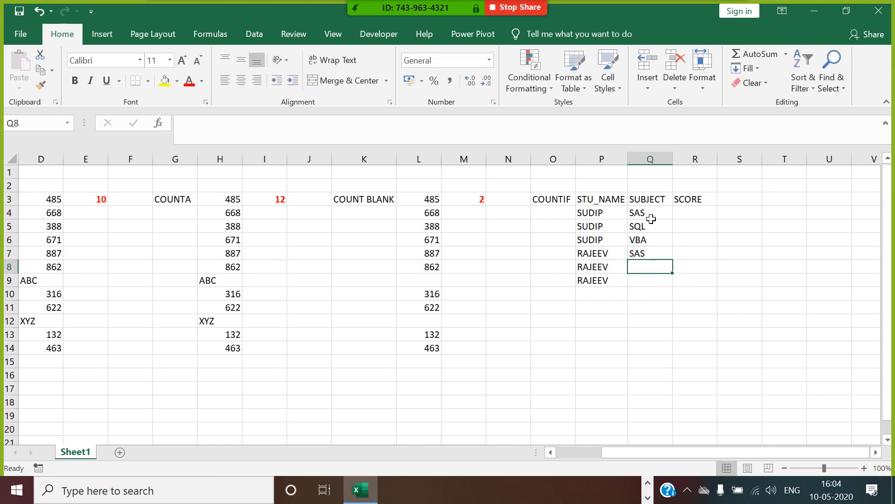
left_click_drag(651, 219, 652, 240)
key("ctrl+c")
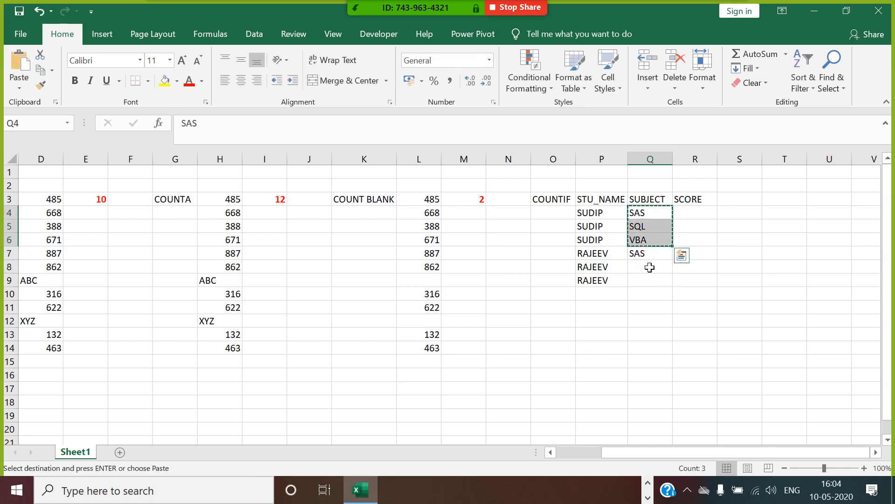
left_click(649, 268)
key("ctrl+v")
left_click(650, 259)
key("ctrl+v")
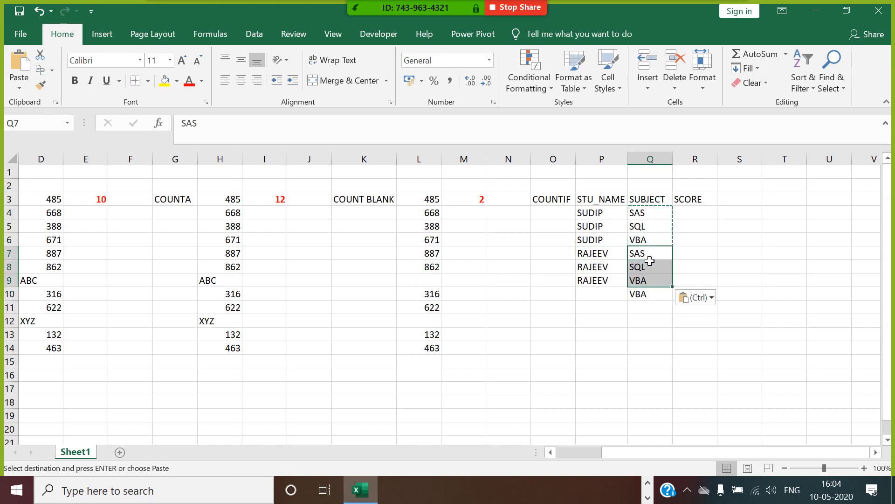
left_click(644, 294)
key("Delete")
Step: Add SHILPI across three rows with SAS, SQL and VBA, then start a =RAND formula in R4
left_click(614, 295)
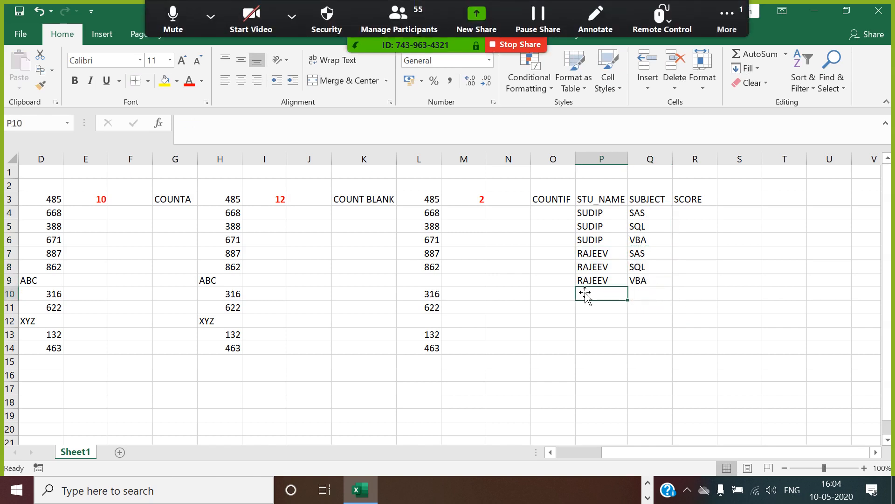
type("S")
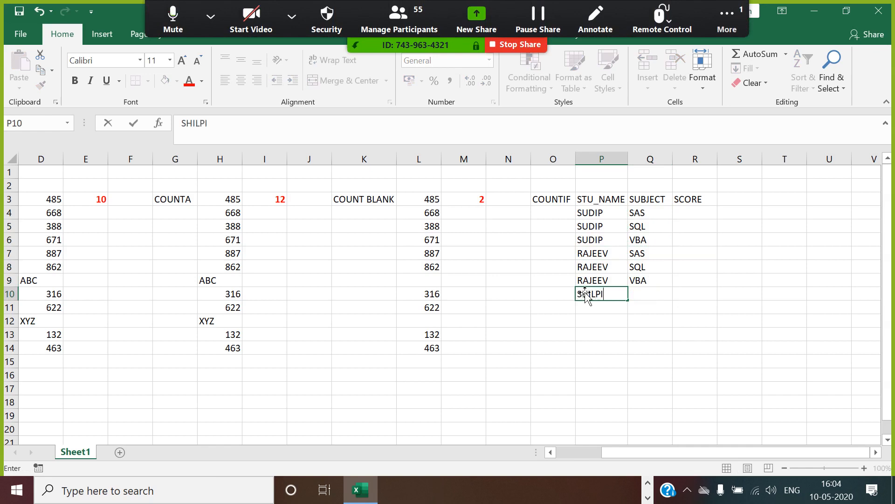
type("HILPI")
key("Return")
left_click(620, 298)
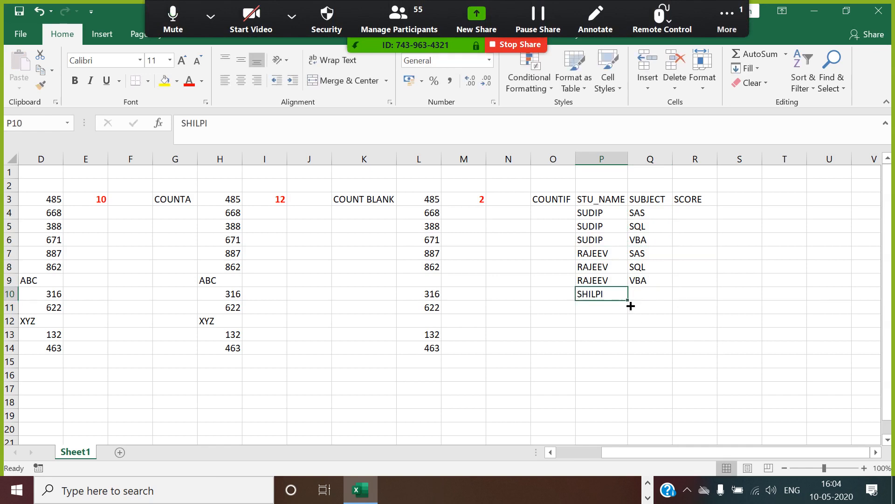
left_click_drag(628, 301, 632, 326)
left_click_drag(656, 254, 657, 284)
key("ctrl+c")
left_click(651, 294)
key("ctrl+v")
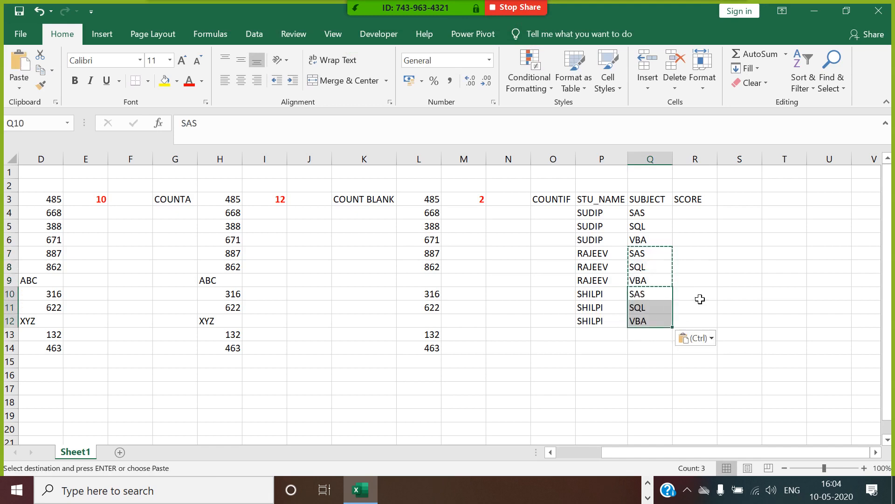
left_click(739, 253)
left_click(707, 217)
type("=RAND")
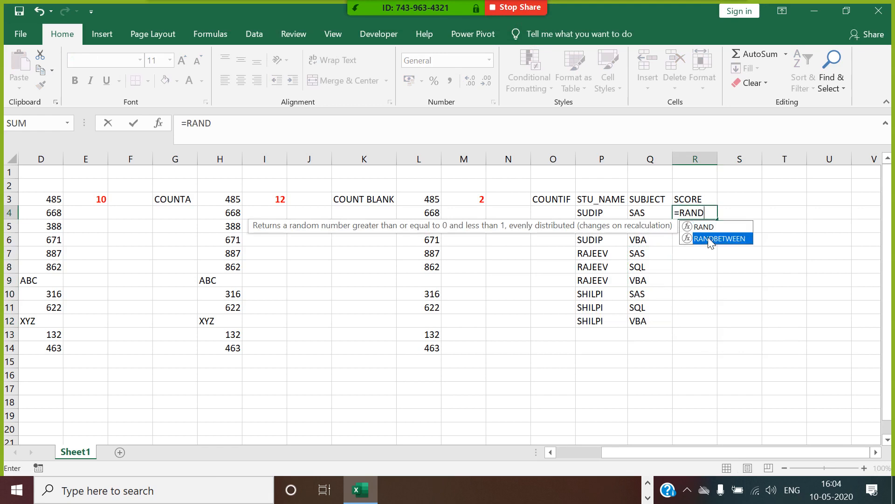
Step: Enter =RANDBETWEEN(100,900) in R4, correcting the typo, and fill it down to R12
double_click(703, 239)
type("100M90")
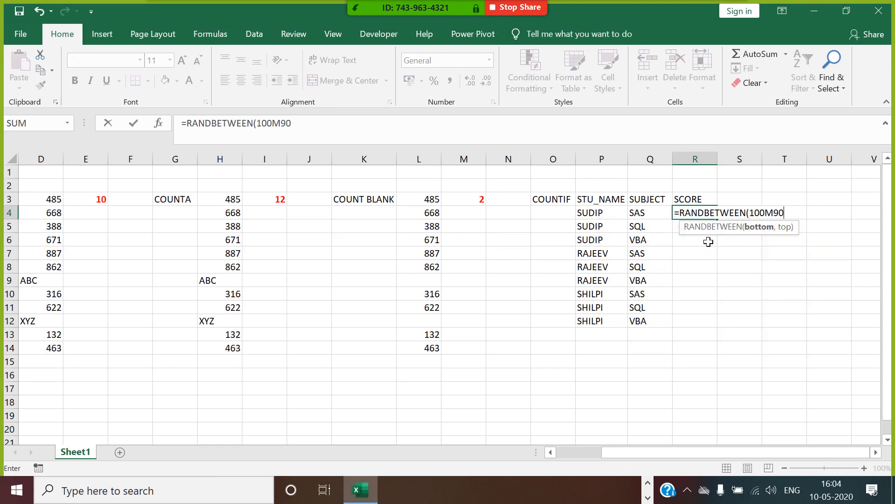
key("Return")
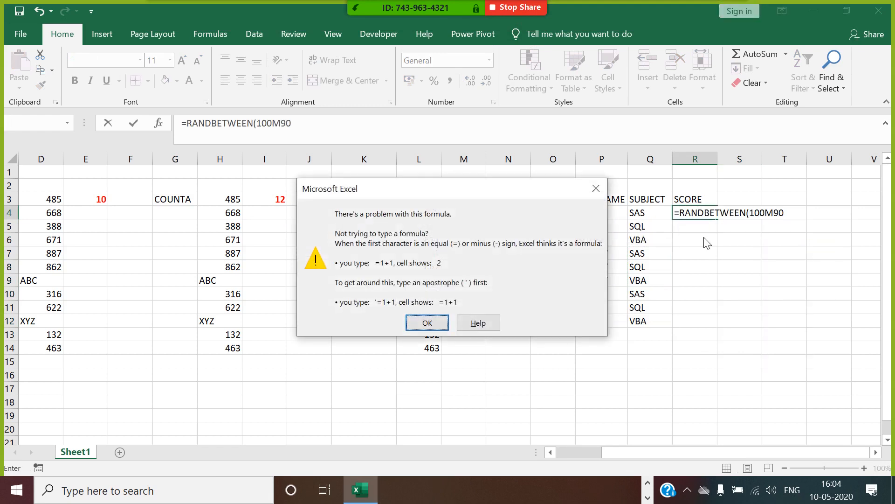
key("Return")
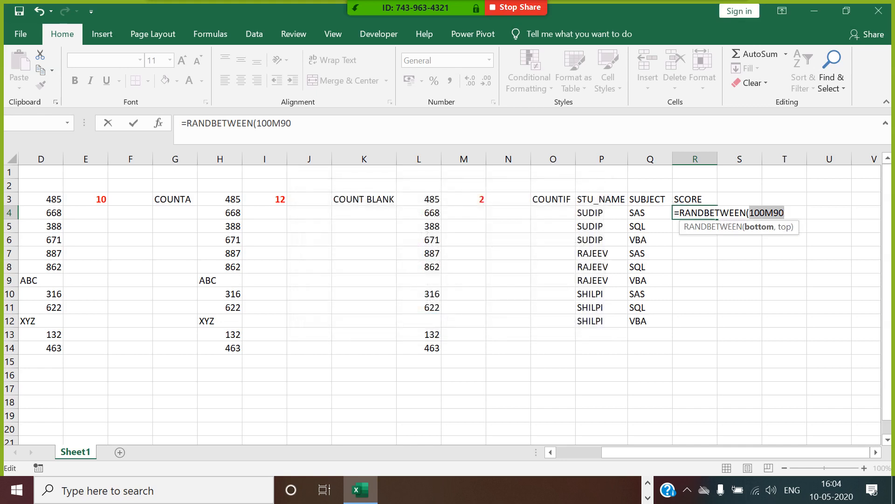
left_click(766, 213)
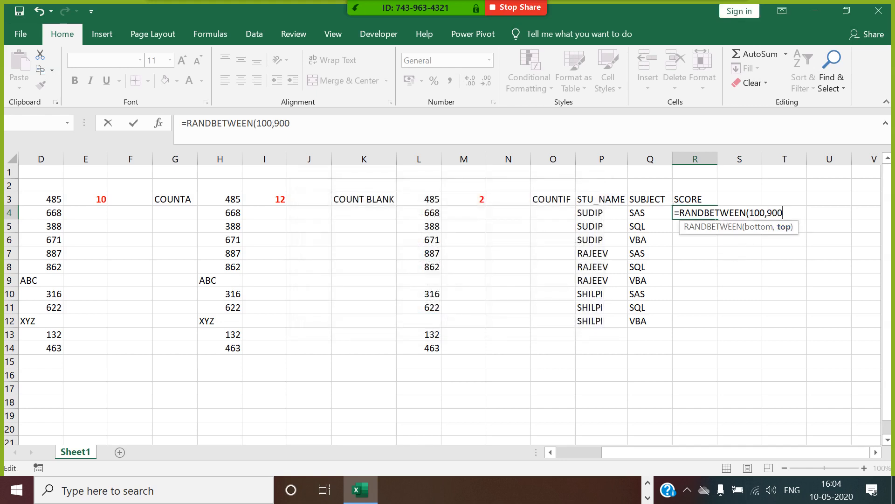
key("Return")
left_click(691, 213)
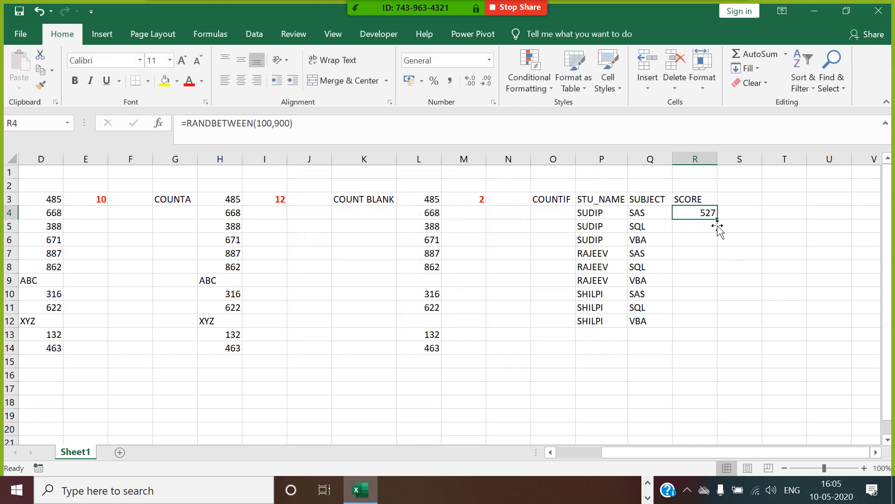
left_click_drag(723, 225, 722, 329)
Step: Paste the R4:R12 scores back as fixed values (405, 572, 505, 197, 202, 174, 296, 319, 880)
key("ctrl+c")
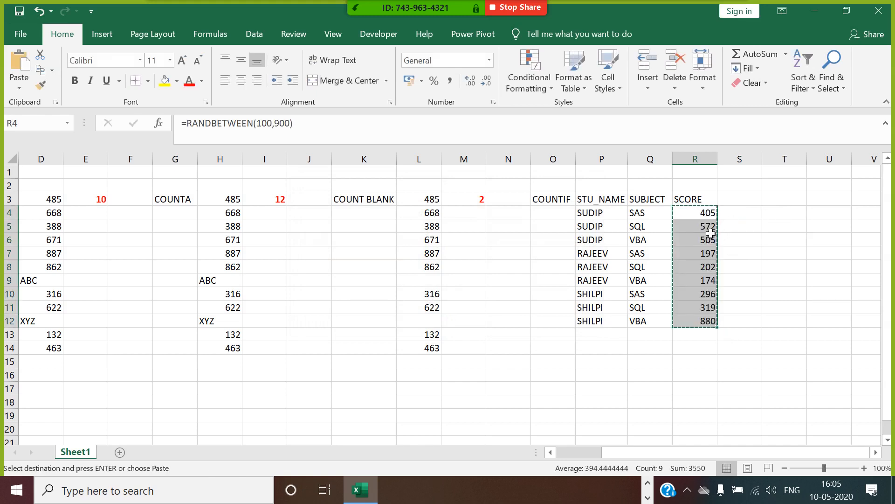
right_click(708, 271)
left_click(753, 256)
left_click(665, 199)
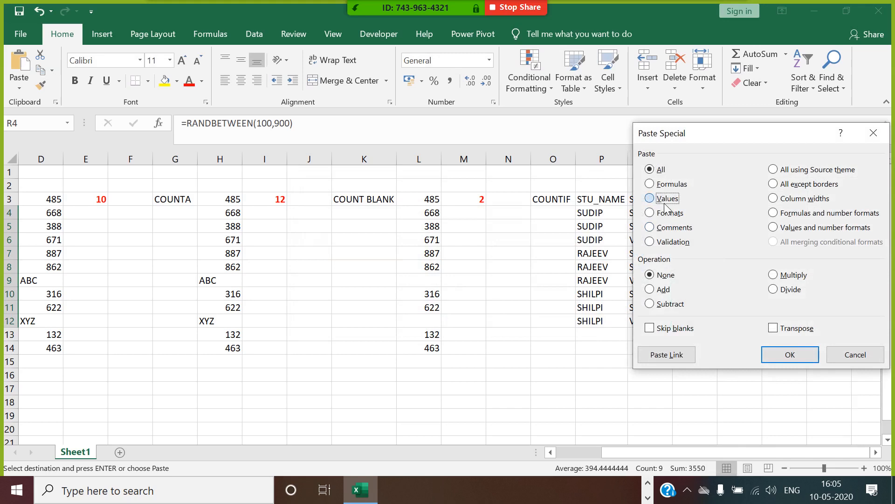
left_click(788, 354)
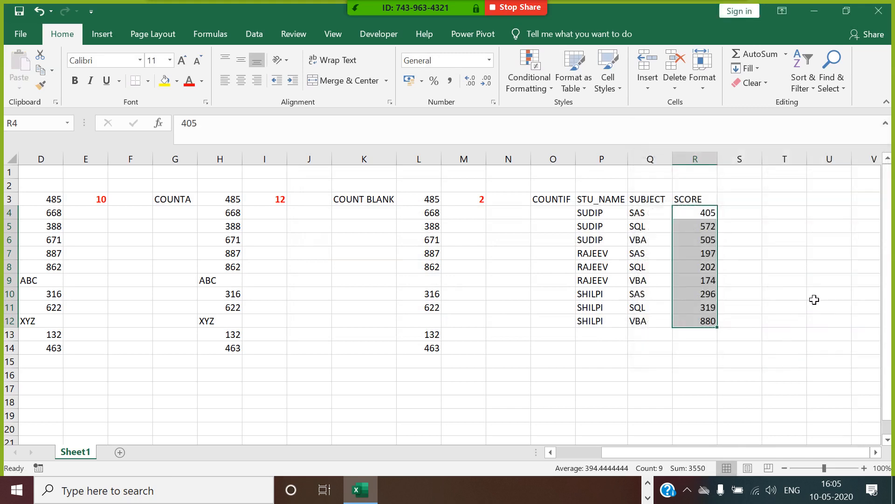
left_click(814, 299)
left_click(779, 403)
left_click(875, 452)
left_click(876, 452)
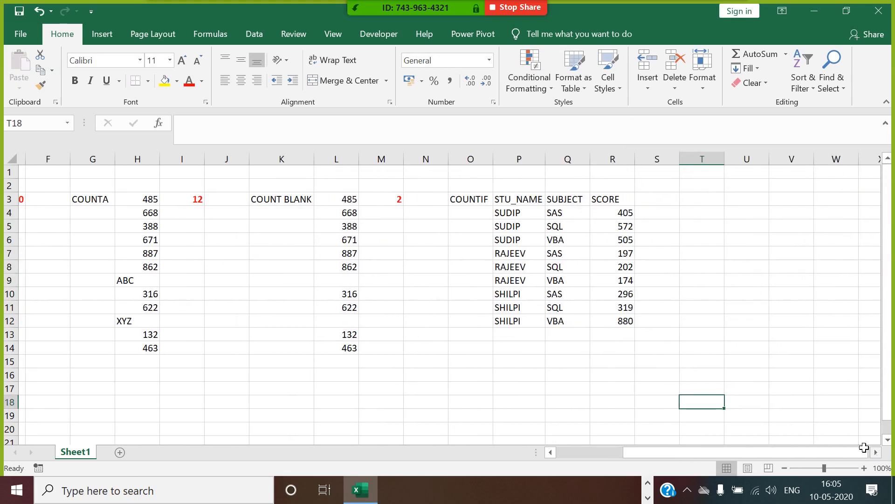
Step: Copy the STU_NAME column P3:P12 into column T starting at T3
left_click(690, 235)
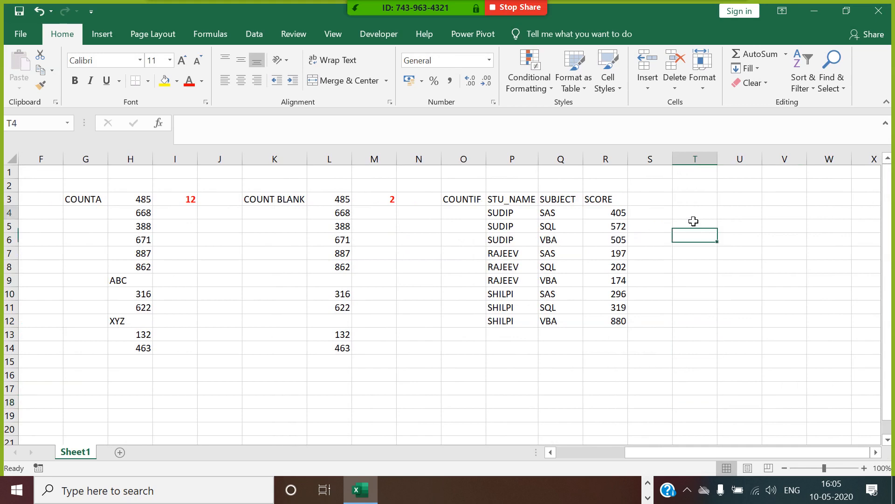
left_click(693, 216)
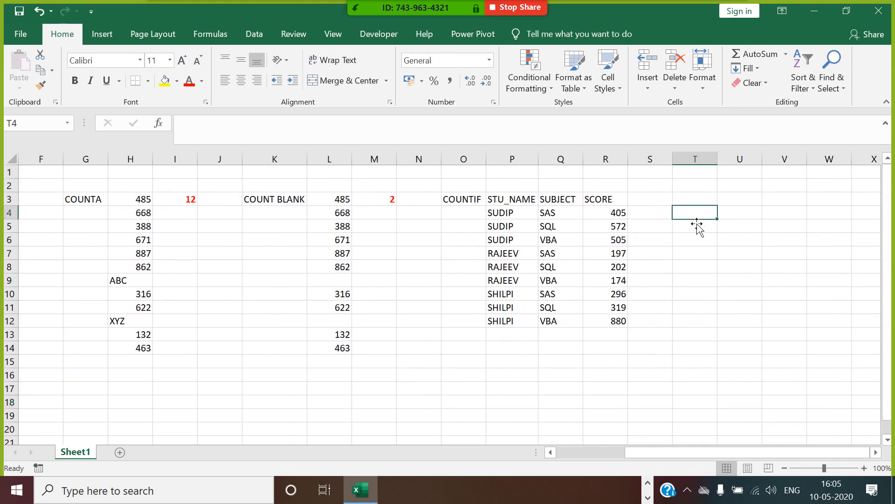
left_click_drag(524, 201, 527, 318)
key("ctrl+c")
left_click(704, 204)
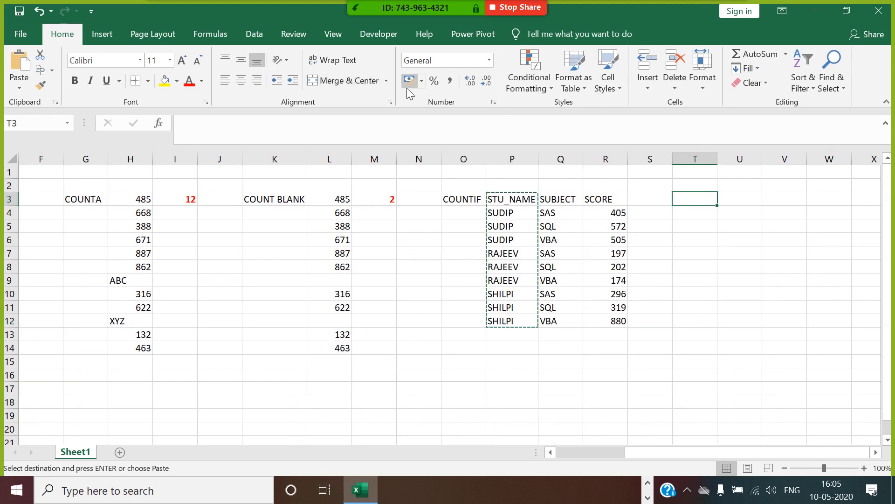
key("ctrl+v")
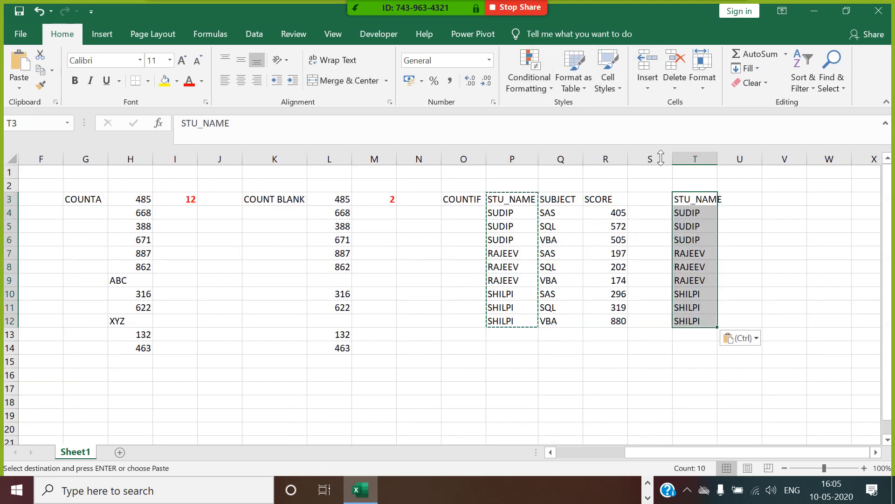
Step: Remove duplicates from column T, leaving SUDIP, RAJEEV and SHILPI
left_click(261, 33)
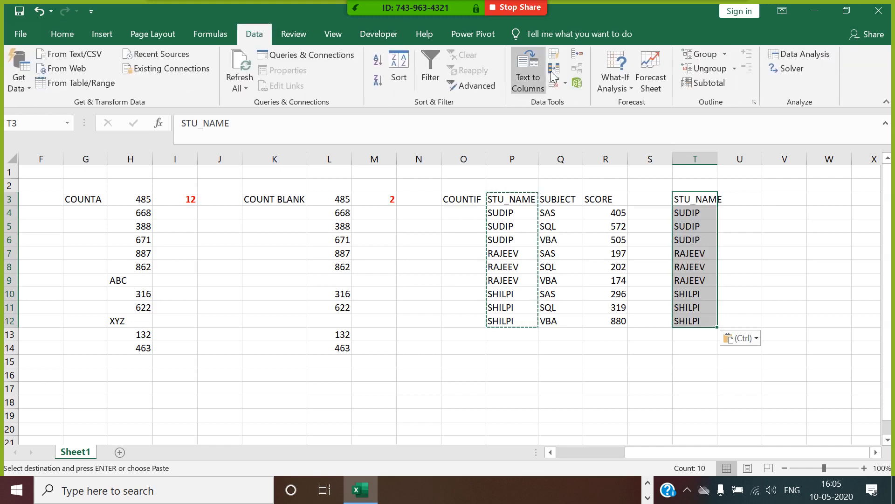
left_click(552, 74)
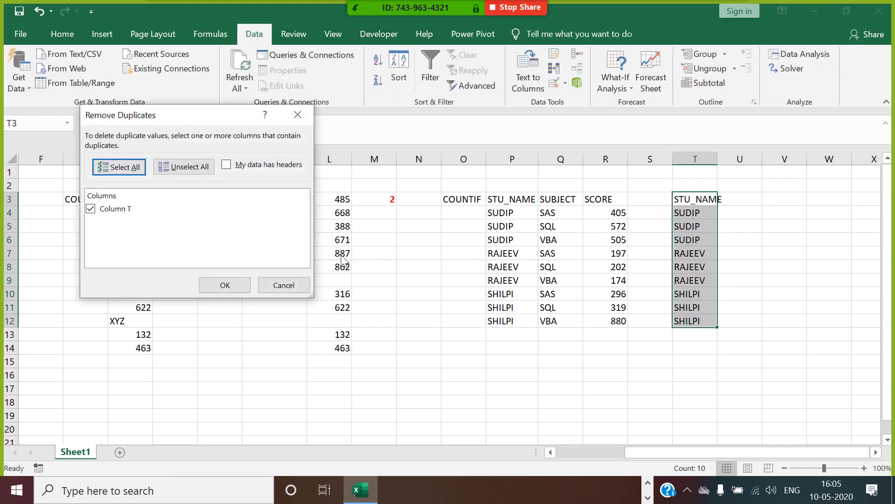
left_click(236, 284)
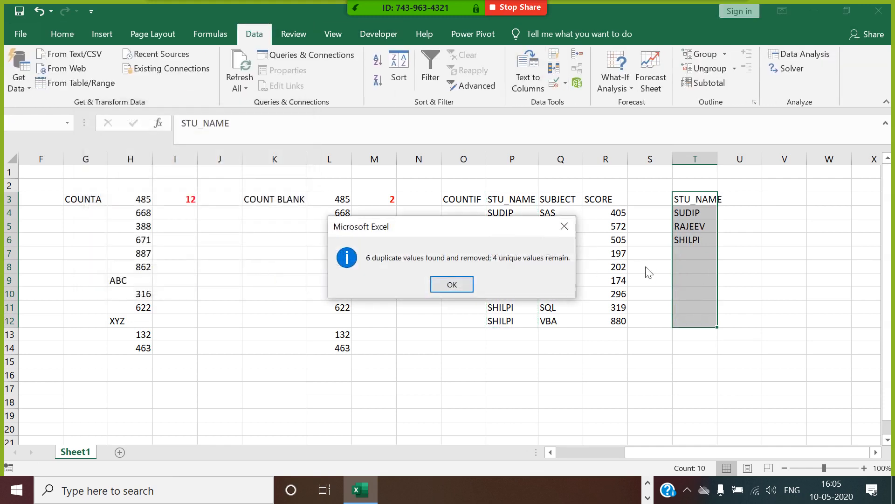
left_click(446, 287)
left_click(700, 239)
left_click(745, 214)
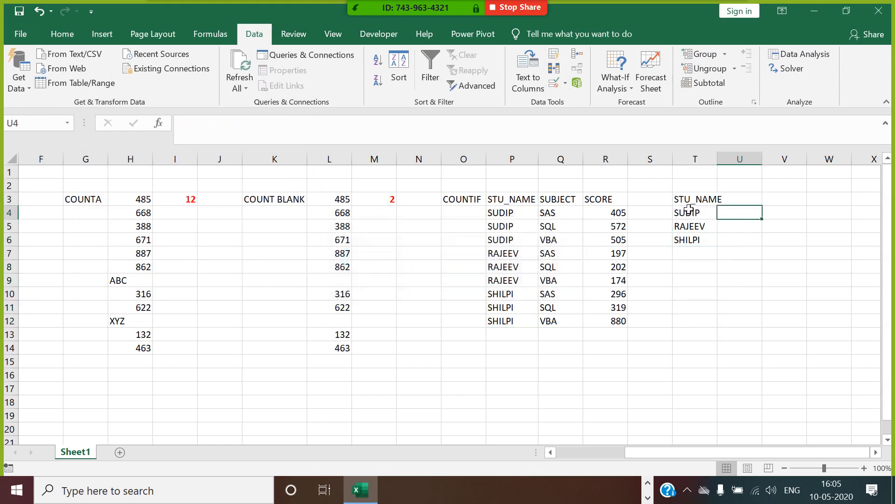
left_click(670, 203)
left_click(736, 217)
Step: Enter a COUNTIF formula in U4 counting the STU_NAME column with T4 as criteria
type("=COU")
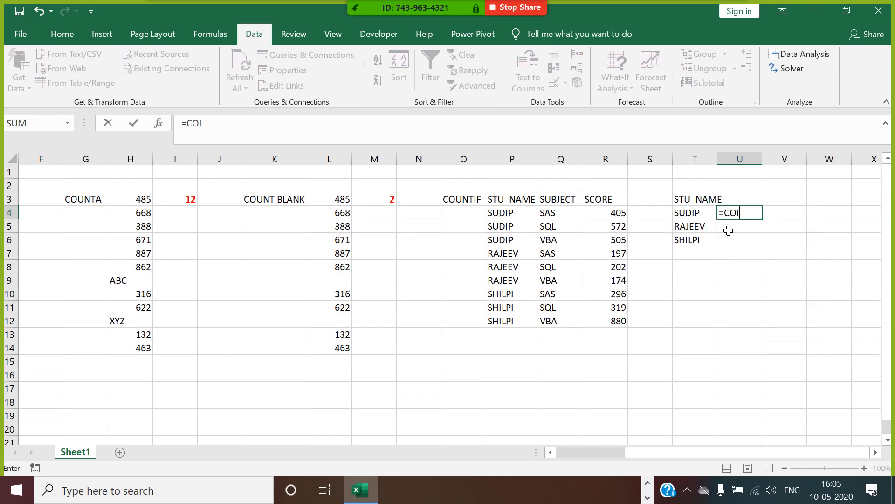
type("NT")
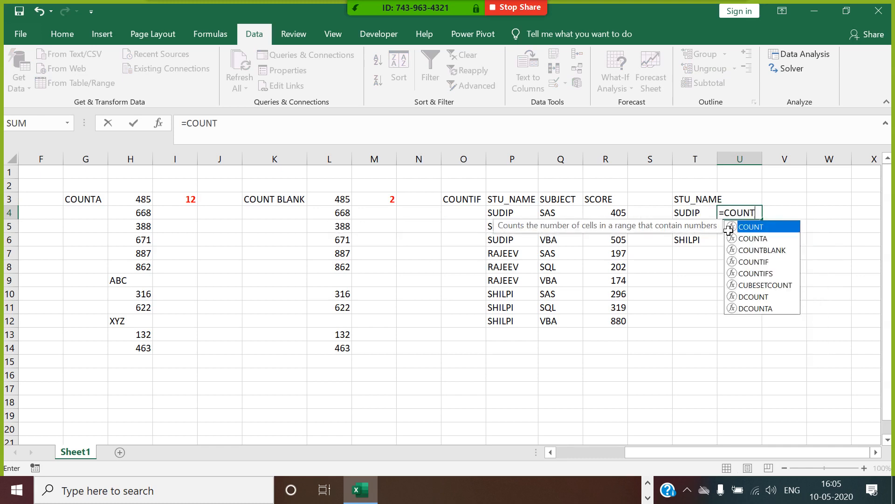
double_click(765, 262)
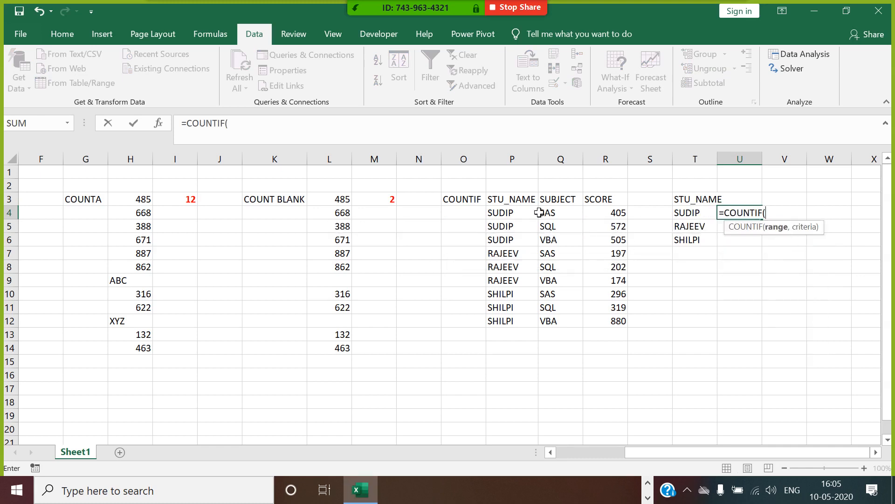
left_click_drag(513, 199, 516, 331)
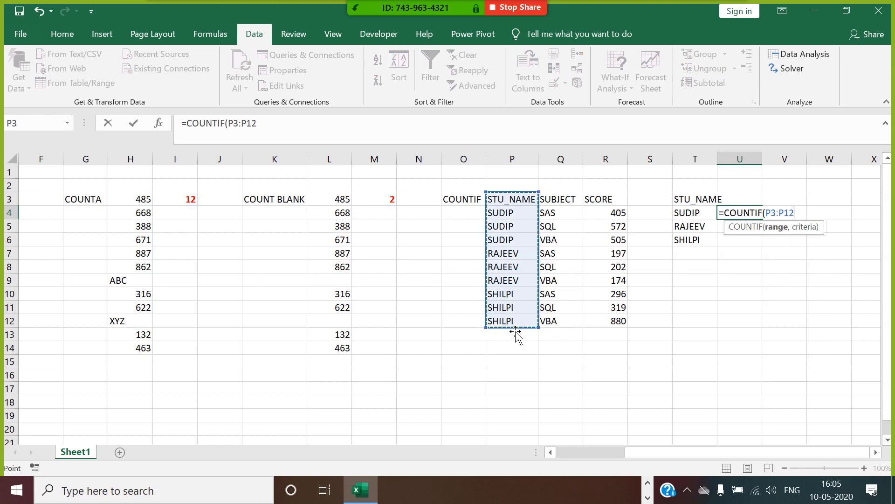
type(",")
left_click(706, 210)
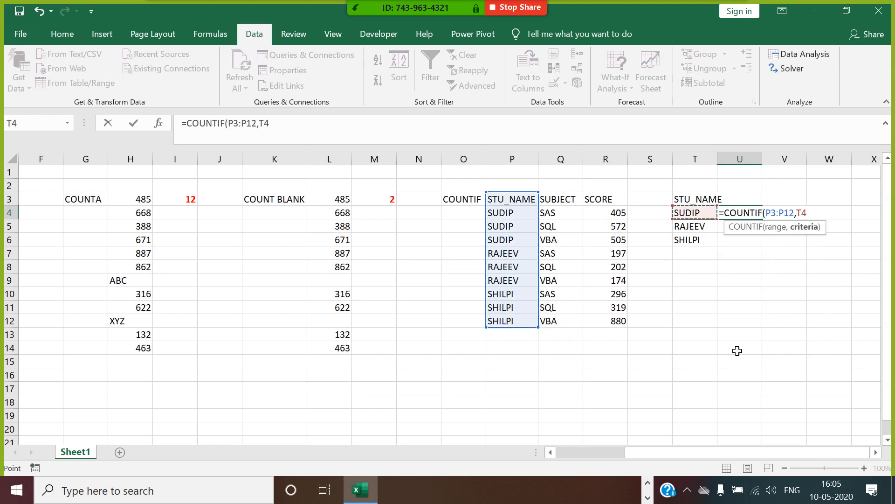
key("Return")
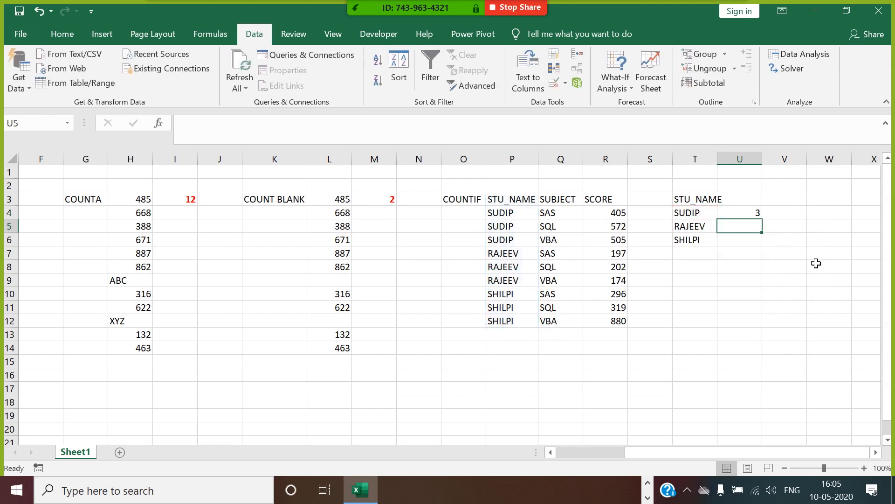
Step: Make U4's range absolute, ending as $P$3:$AP$12, and dismiss the circular-reference warning
left_click(754, 212)
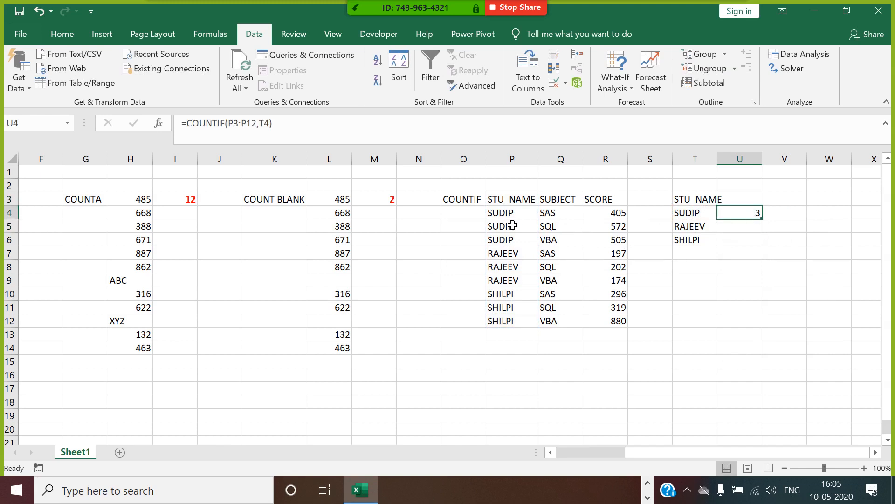
left_click(228, 125)
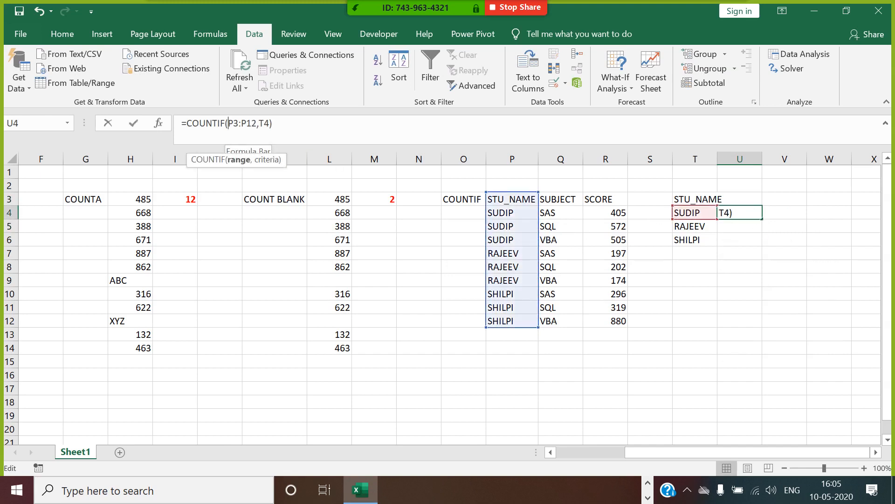
type("$P")
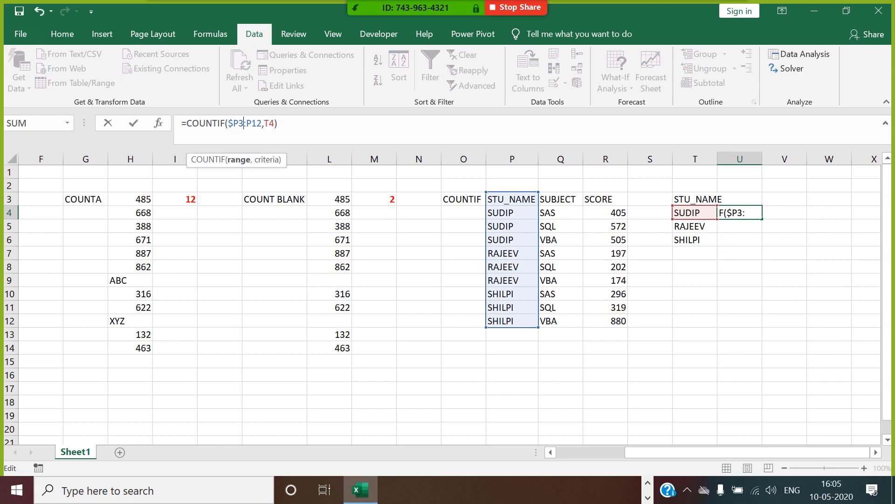
type("$")
key("F2")
key("Down")
key("Home")
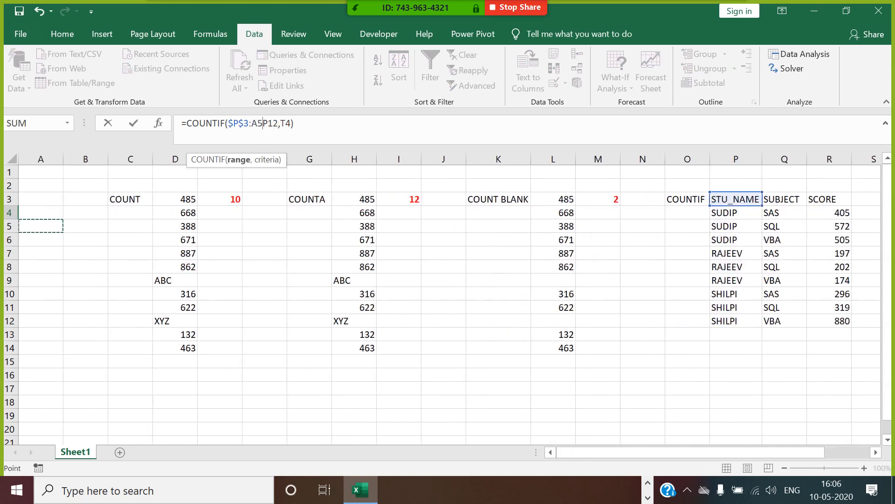
key("BackSpace")
left_click(252, 123)
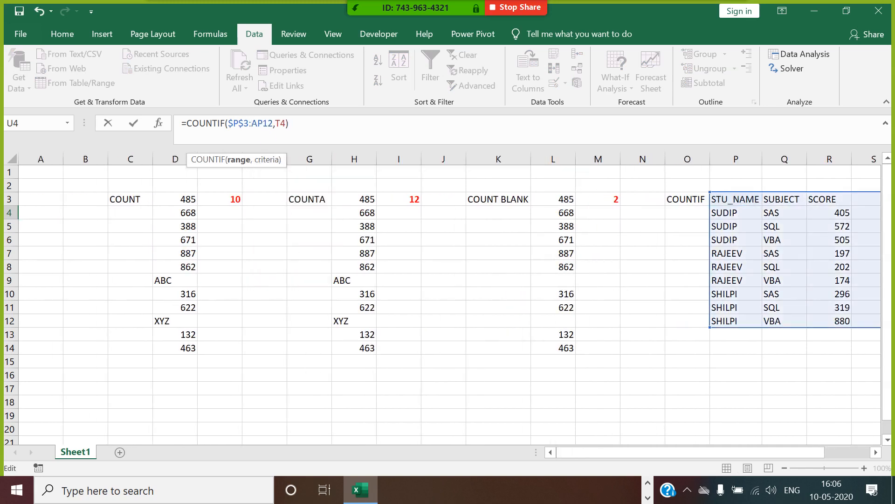
type("$P")
type("$AP$")
key("Return")
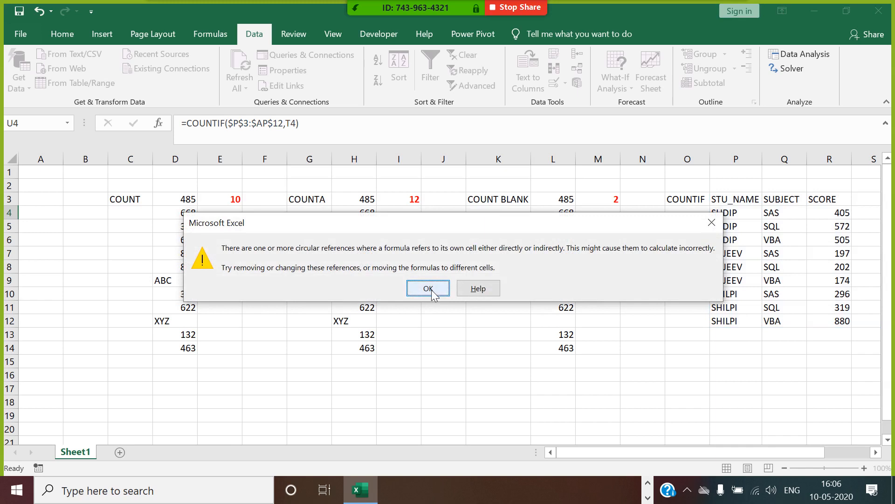
left_click(420, 293)
left_click(828, 217)
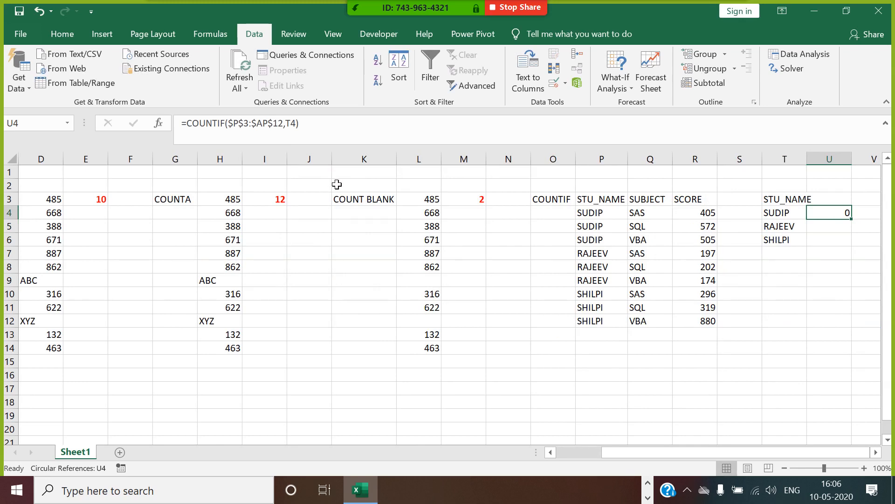
Step: Re-enter =COUNTIF(P4:P12,T4) in U4
type("=")
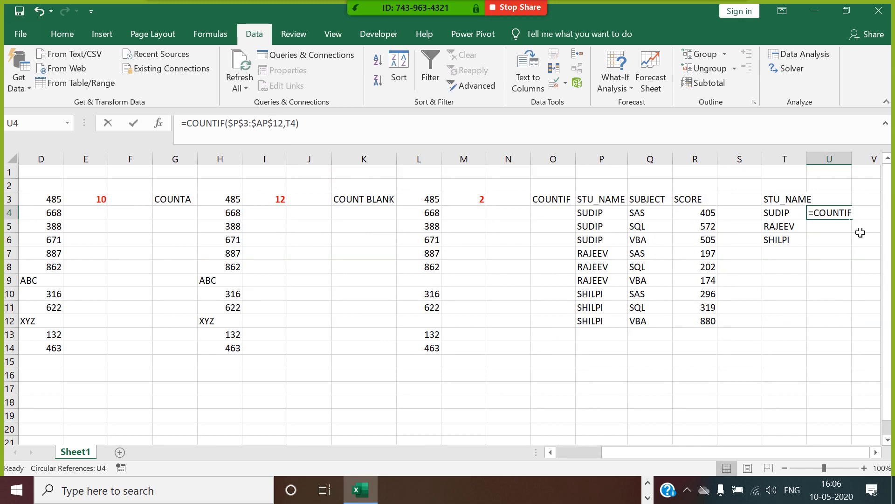
type("COUNT")
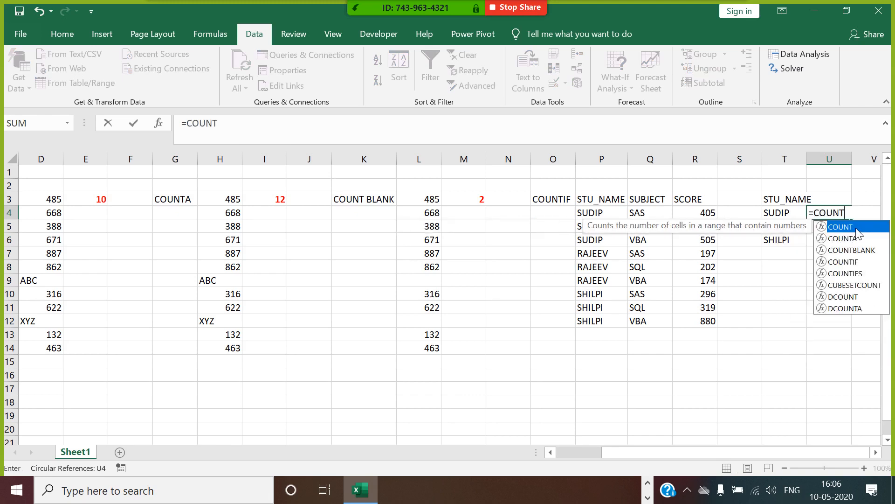
double_click(844, 262)
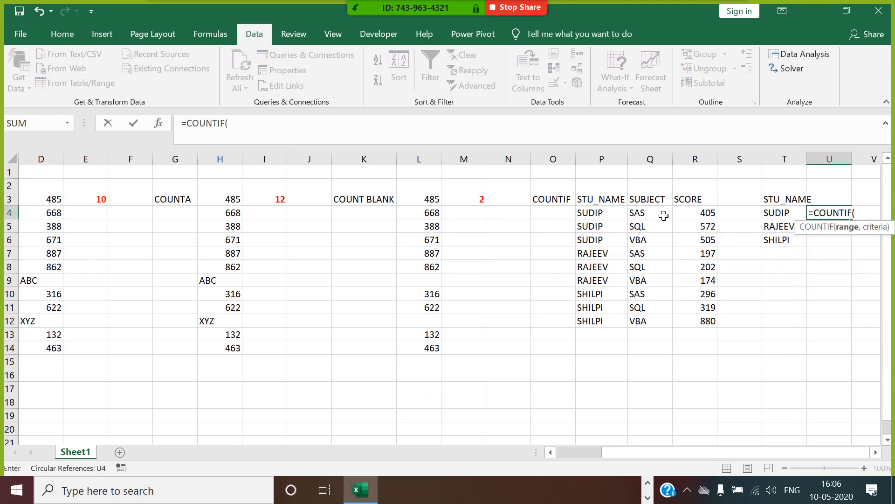
left_click_drag(611, 216, 618, 324)
type(",")
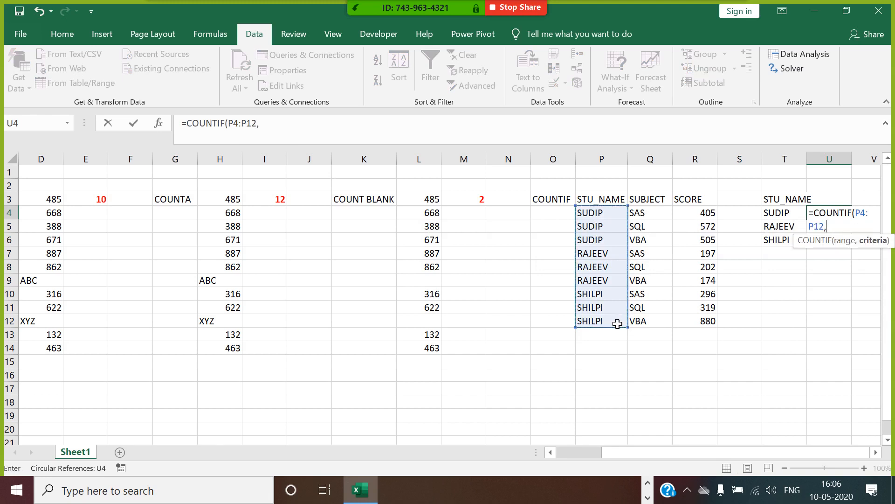
left_click(789, 219)
type(")")
key("Return")
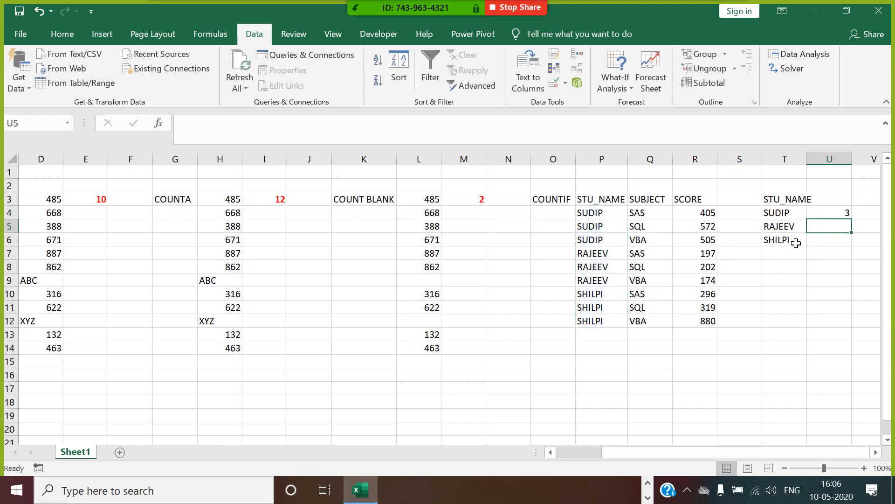
Step: Change the range to $P$4:$P$12 and fill U4 down to U6, each showing 3
left_click(828, 214)
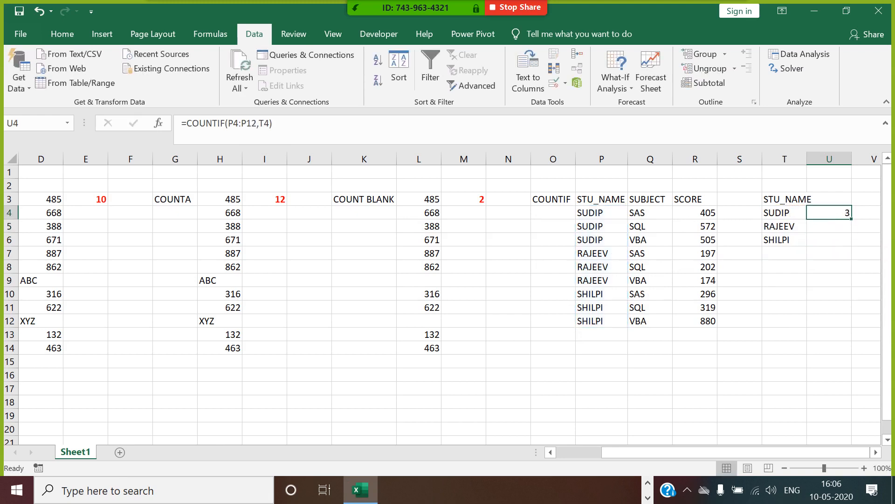
left_click(228, 123)
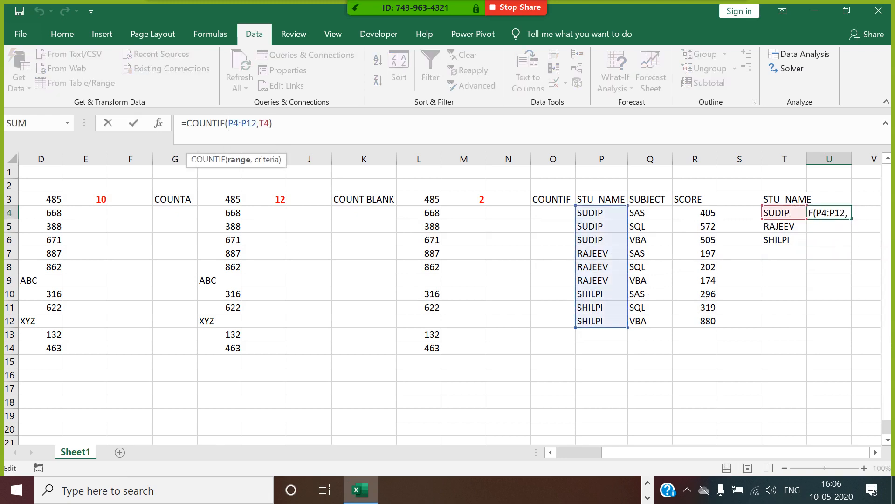
type("$")
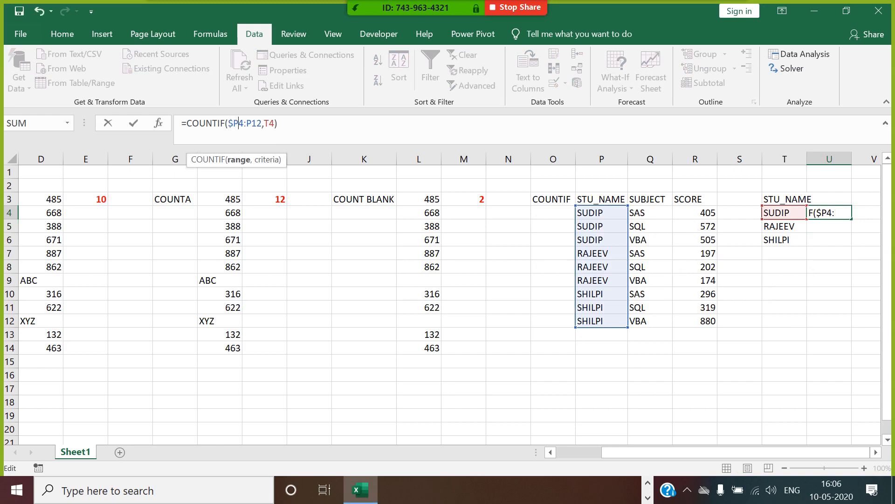
key("Right")
type("$P")
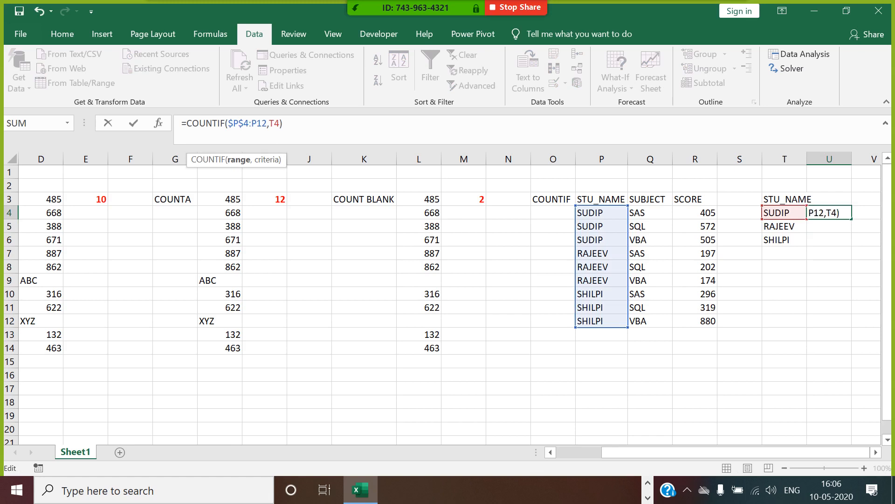
type("$")
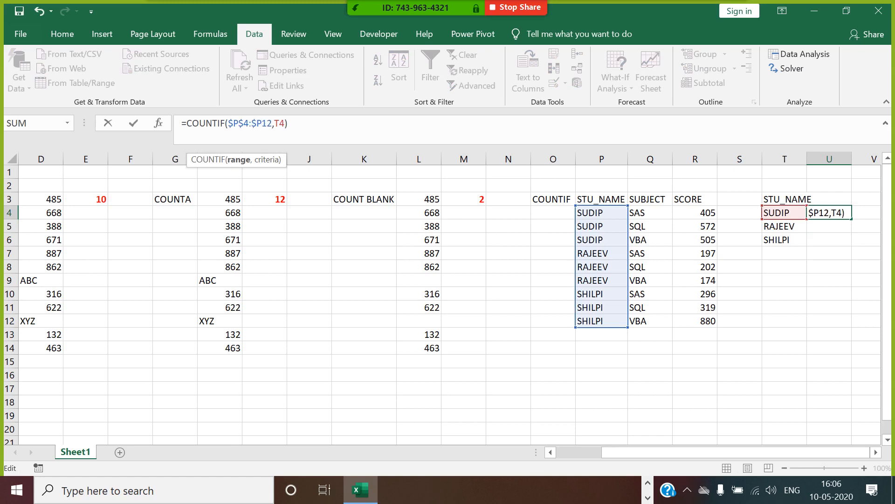
key("Return")
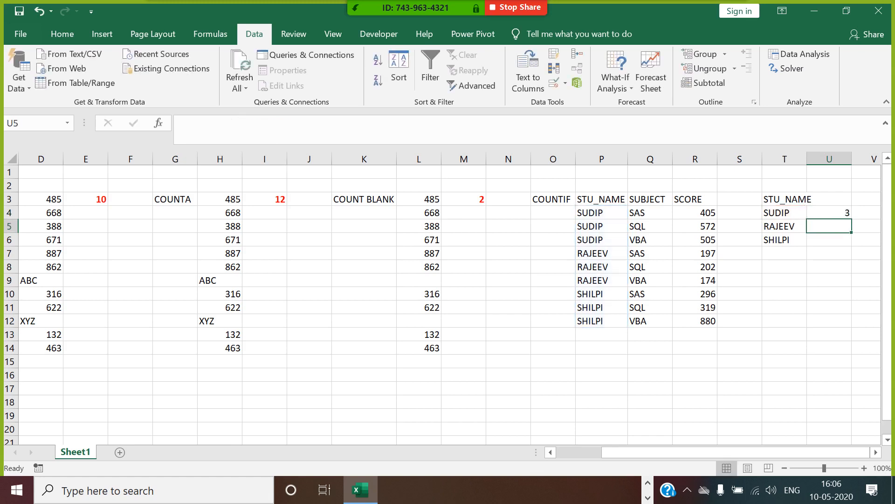
left_click(834, 215)
left_click_drag(852, 219, 846, 242)
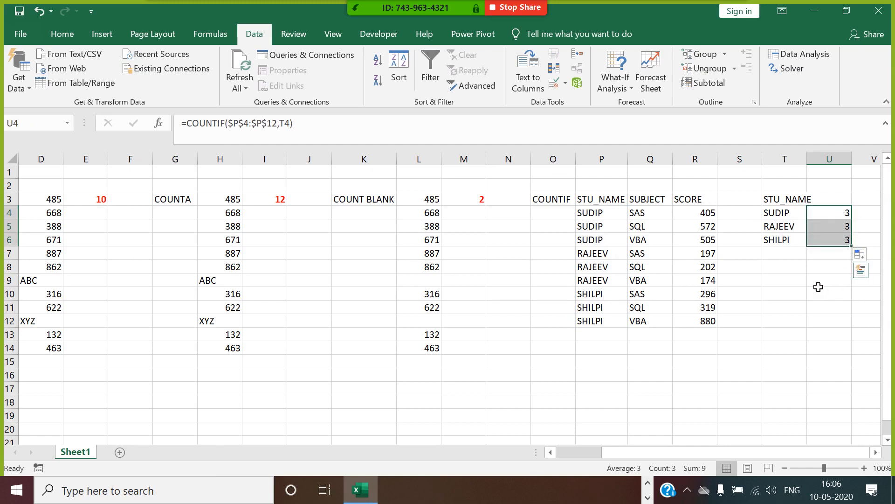
Step: Copy the student table P3:R12 to X3
left_click(790, 212)
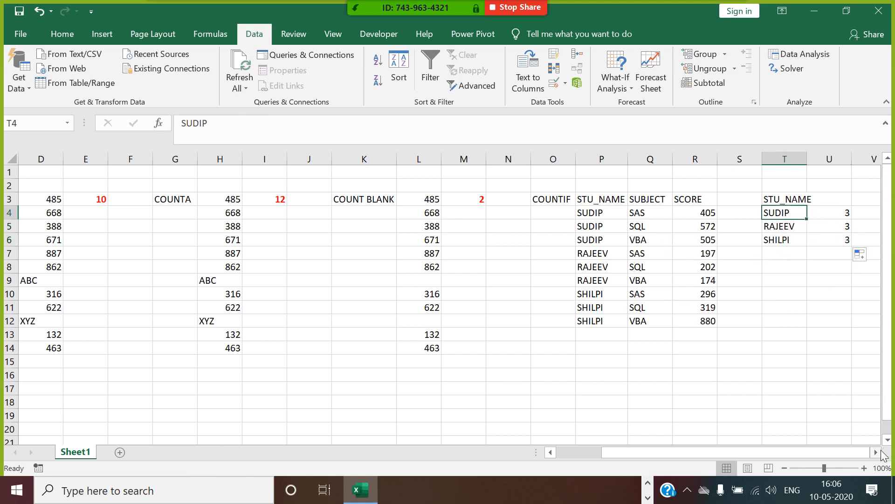
scroll(703, 382, "right", 4)
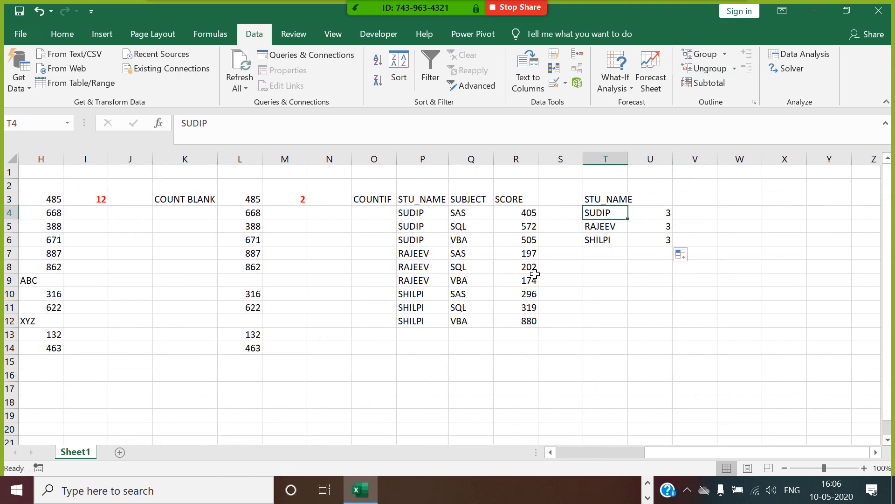
left_click_drag(436, 201, 526, 325)
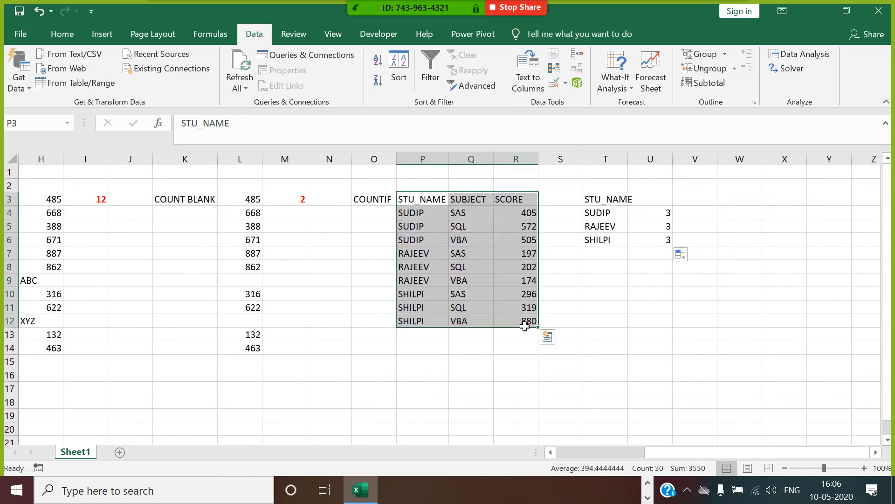
key("ctrl+c")
left_click(779, 205)
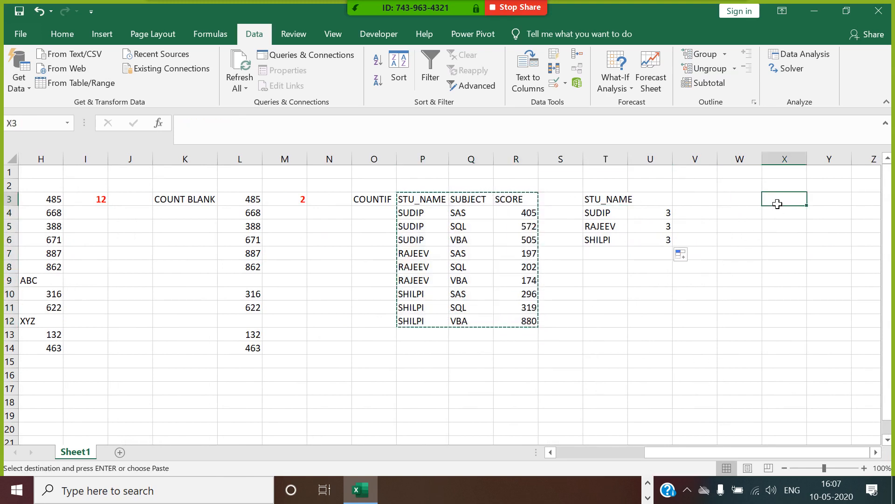
key("ctrl+v")
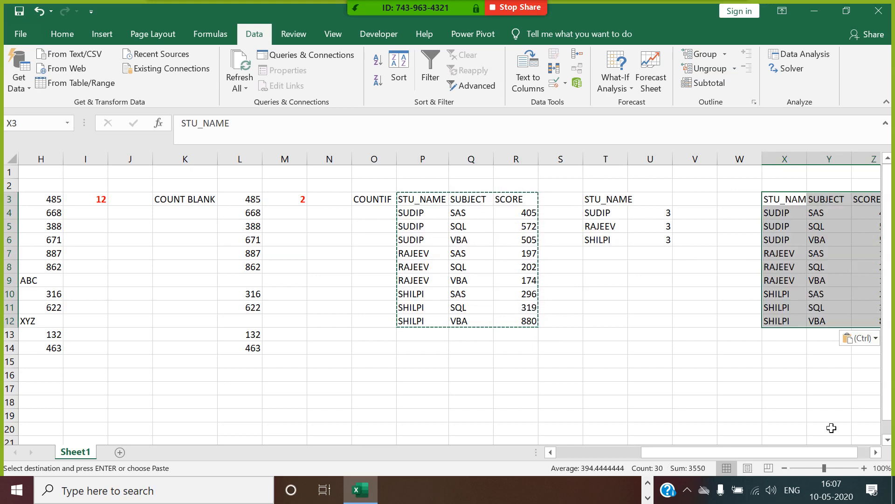
left_click(876, 453)
left_click(876, 453)
left_click(876, 453)
left_click(765, 280)
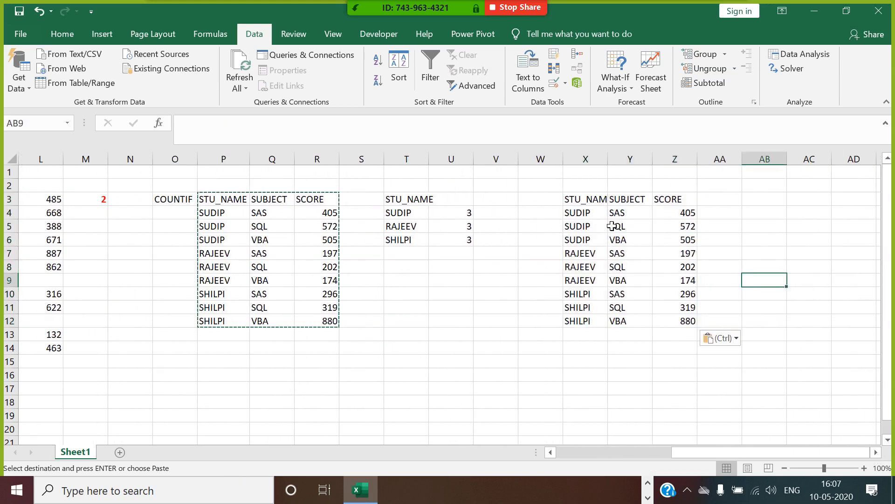
Step: Insert a YEAR column before SCORE and fill it with 2018 through row 12
left_click(668, 201)
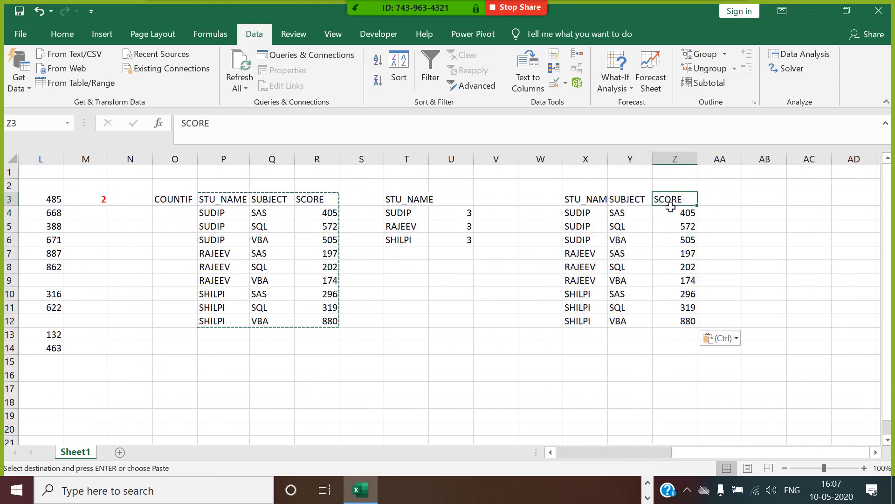
left_click(714, 208)
right_click(674, 159)
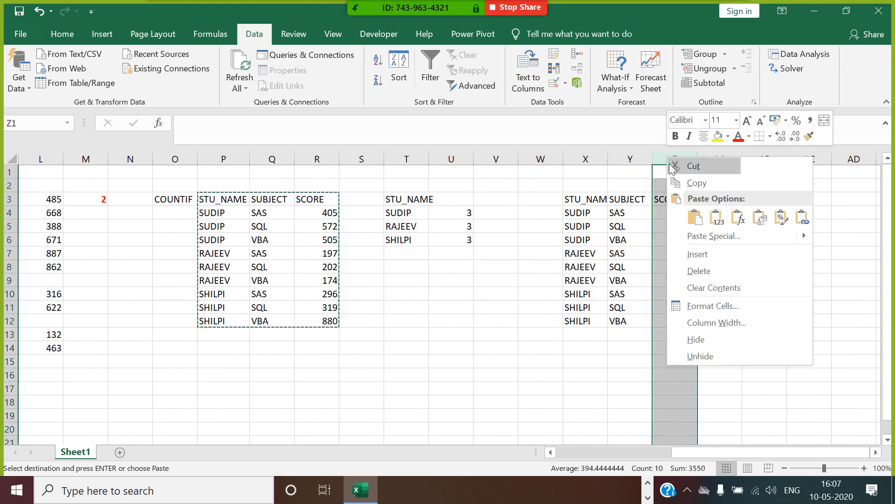
left_click(698, 254)
left_click(673, 200)
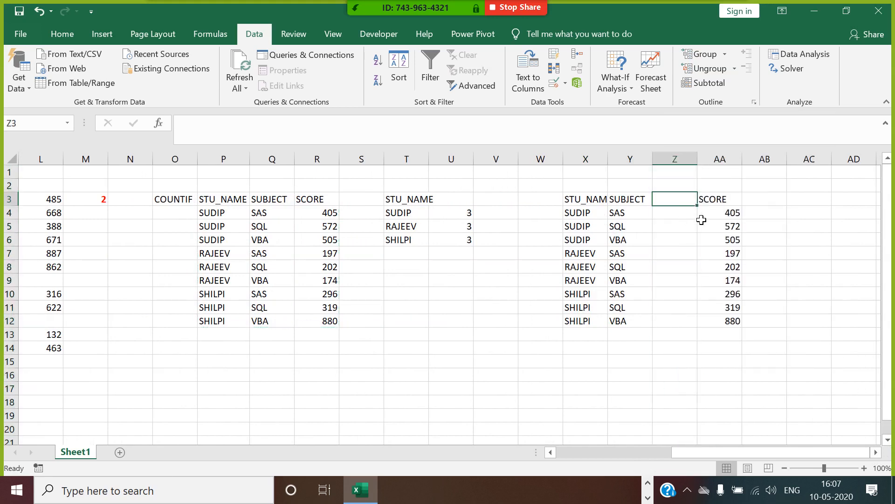
type("YEAR")
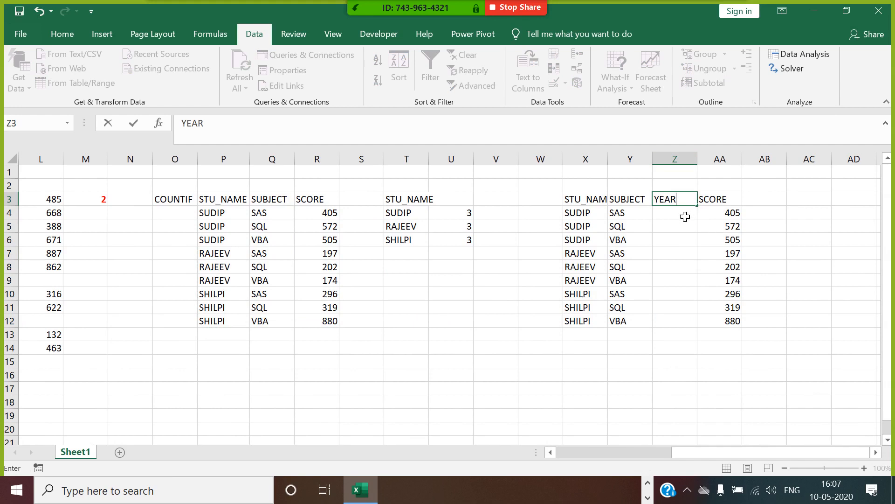
key("Return")
type("2018")
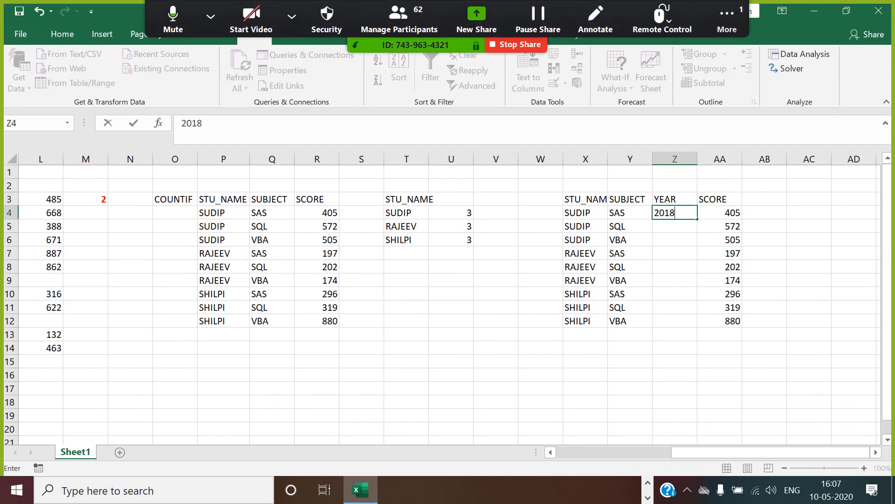
key("Return")
key("ctrl+d")
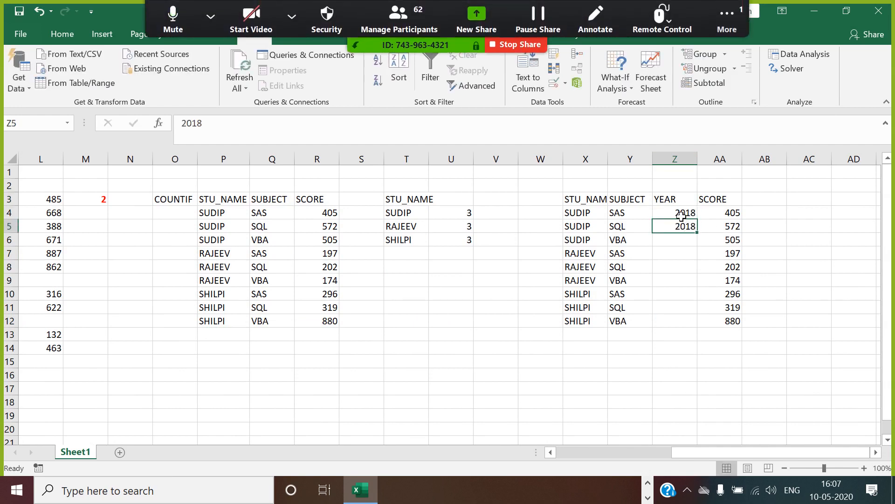
left_click_drag(682, 216, 688, 231)
double_click(697, 233)
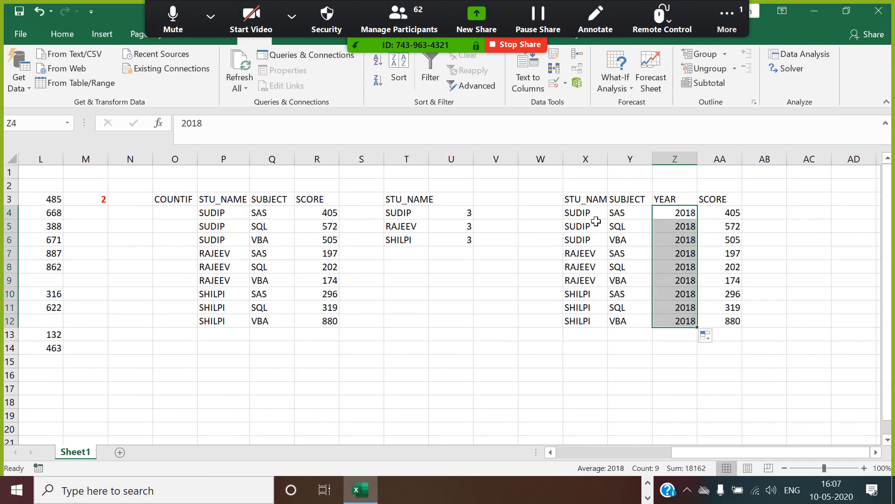
Step: Repeat the names and subjects from X4:Y12 at X13 and enter 2019 in Z13
left_click_drag(595, 216, 625, 320)
key("ctrl+c")
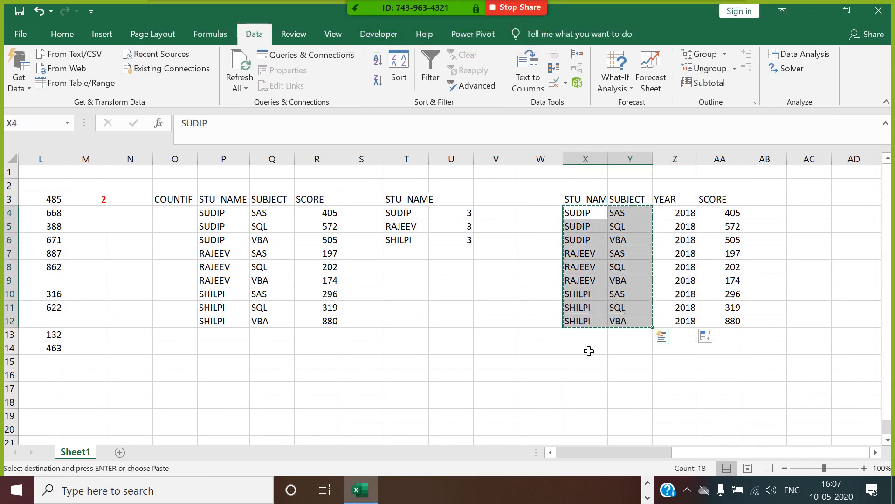
left_click(592, 336)
key("ctrl+v")
left_click(676, 337)
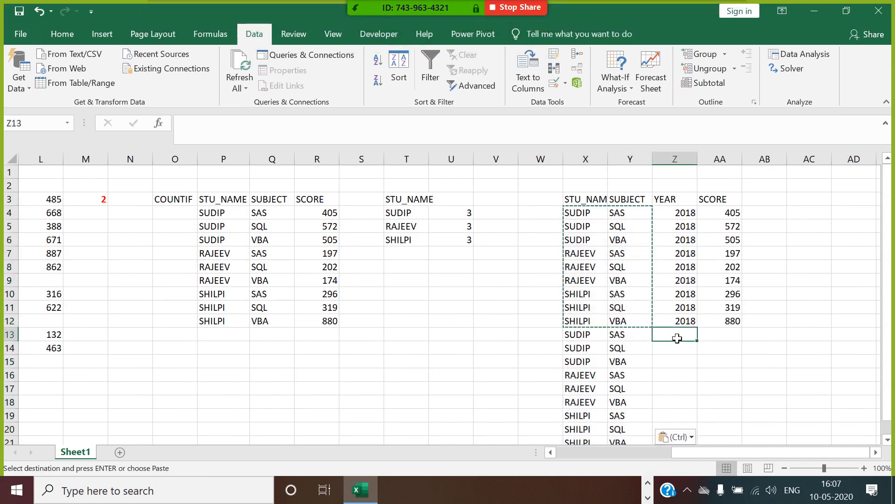
type("2019")
left_click(676, 355)
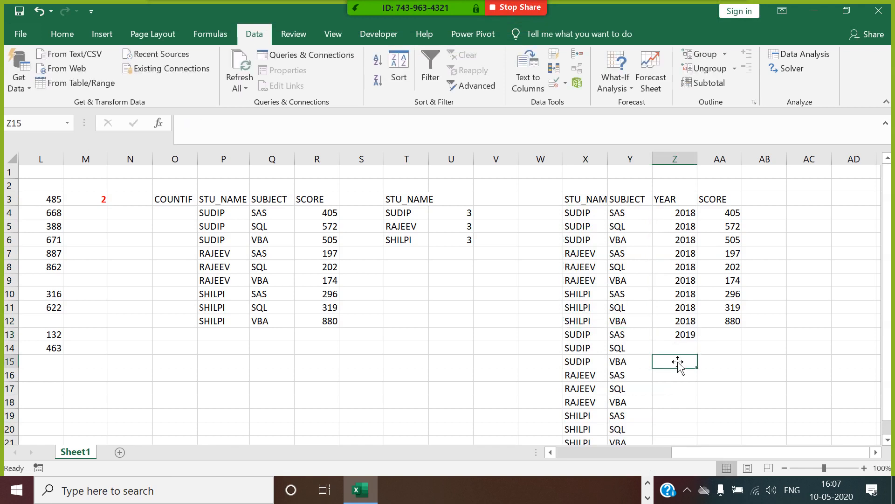
left_click(685, 345)
Step: Fill 2019 down the YEAR cells Z13:Z21
key("ctrl+d")
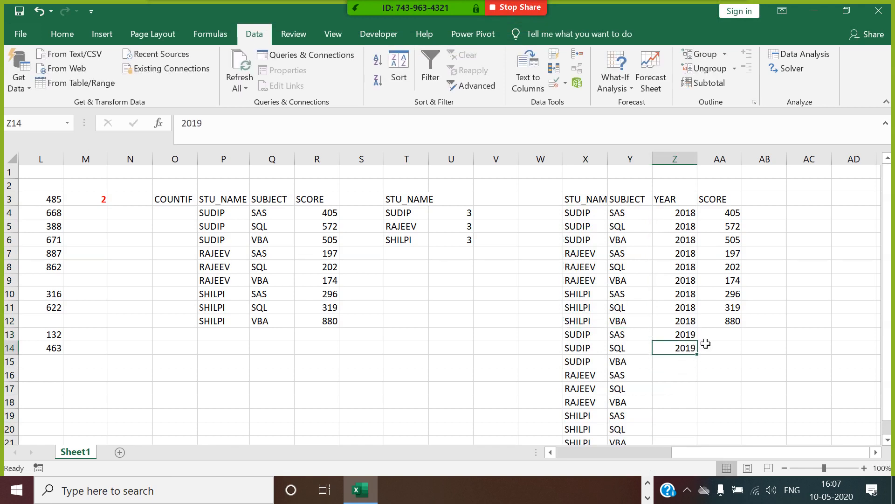
left_click_drag(696, 341, 695, 351)
double_click(697, 354)
Step: Enter =RANDBETWEEN(100,900) in AA13 and fill it down to row 21
left_click(716, 337)
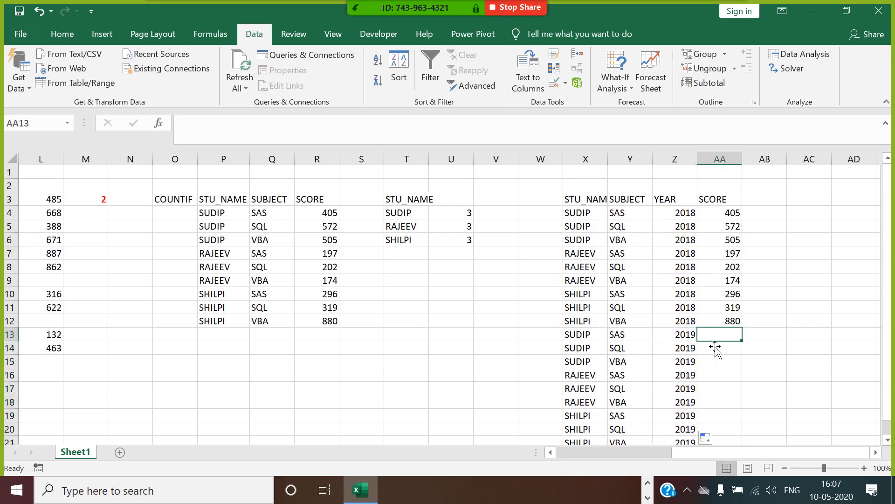
type("=RAND")
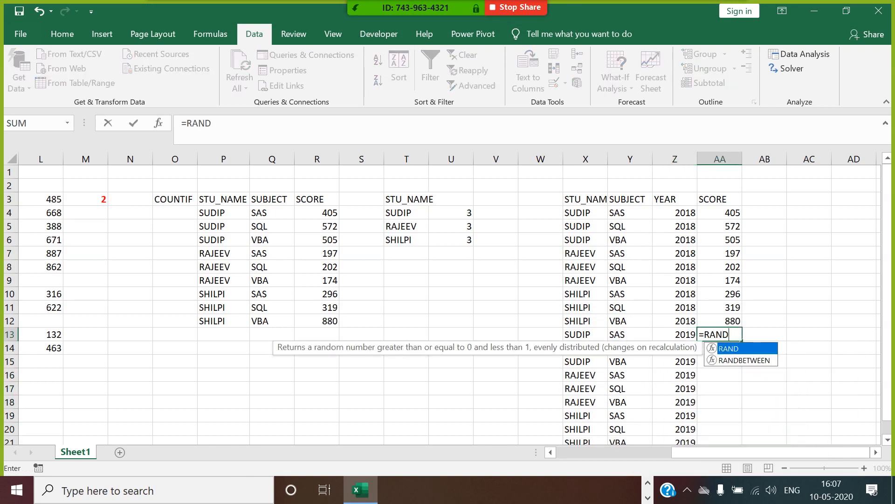
double_click(747, 361)
type("100")
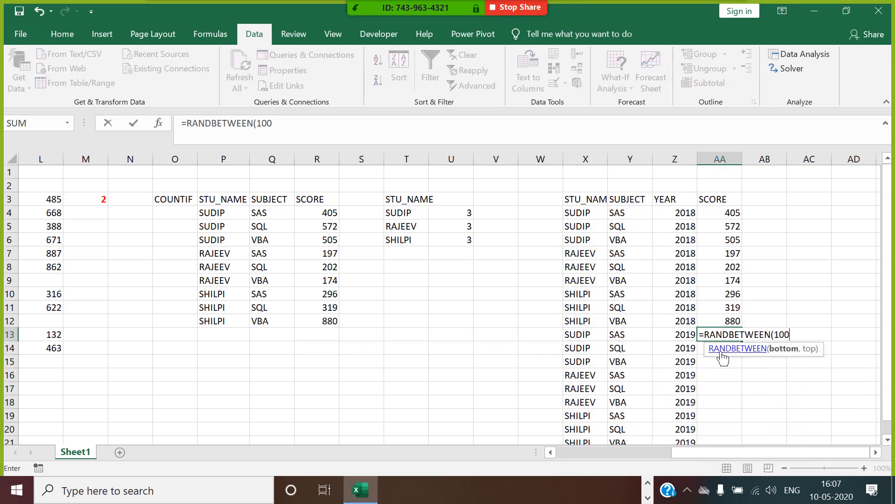
type(",900")
key("Return")
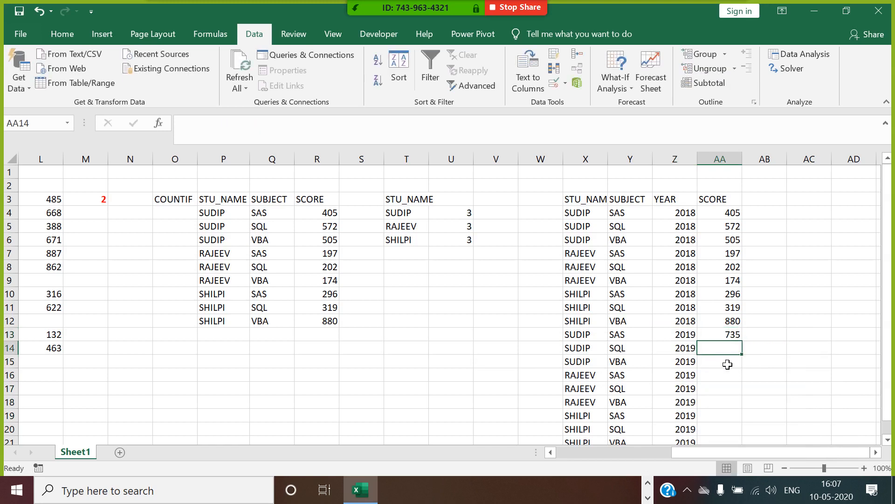
left_click(735, 336)
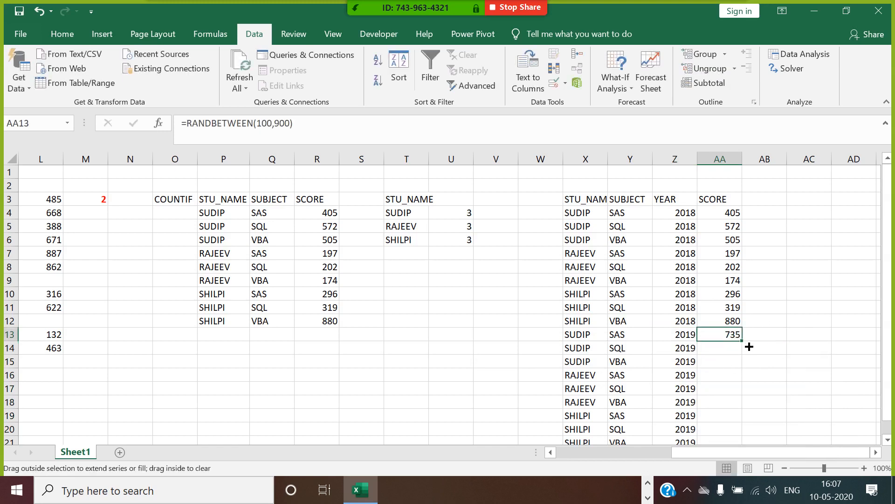
double_click(743, 342)
Step: Paste the new scores as fixed values (626, 475, 757…) and copy the X3:Y4 header rows
key("ctrl+c")
right_click(724, 355)
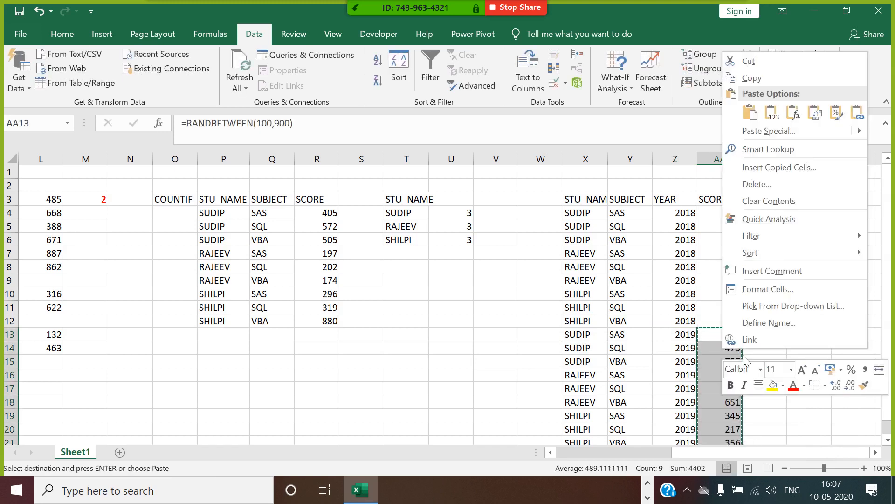
left_click(776, 135)
left_click(655, 78)
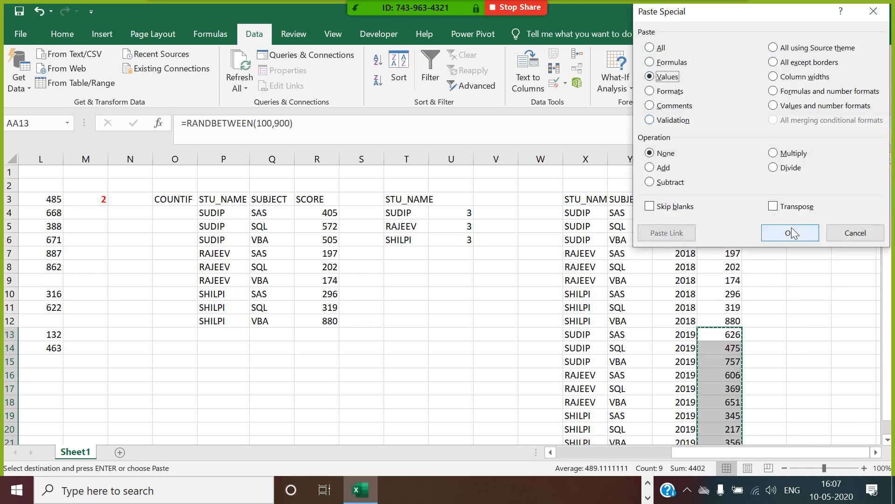
left_click(785, 229)
left_click_drag(599, 200, 617, 214)
key("ctrl+c")
Step: Paste the STU_NAME/SUBJECT header with SUDIP and SAS into AC3:AD4
left_click(828, 203)
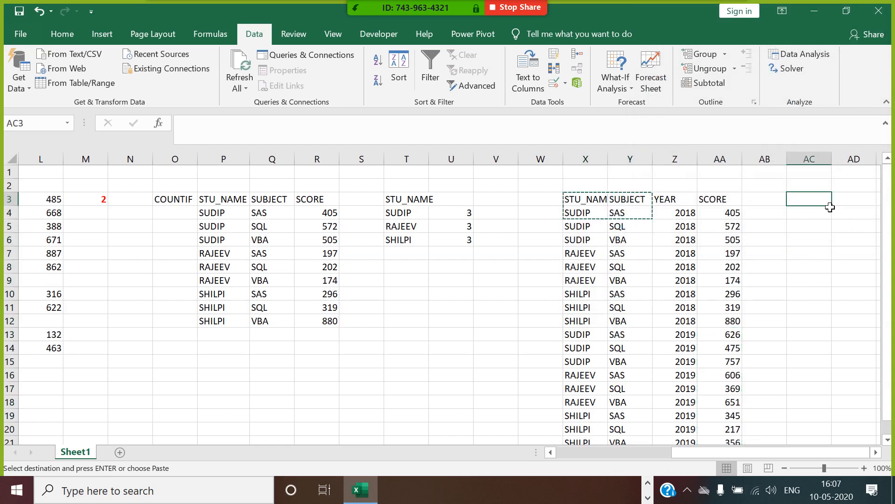
key("ctrl+v")
left_click(876, 453)
left_click(876, 453)
left_click(876, 452)
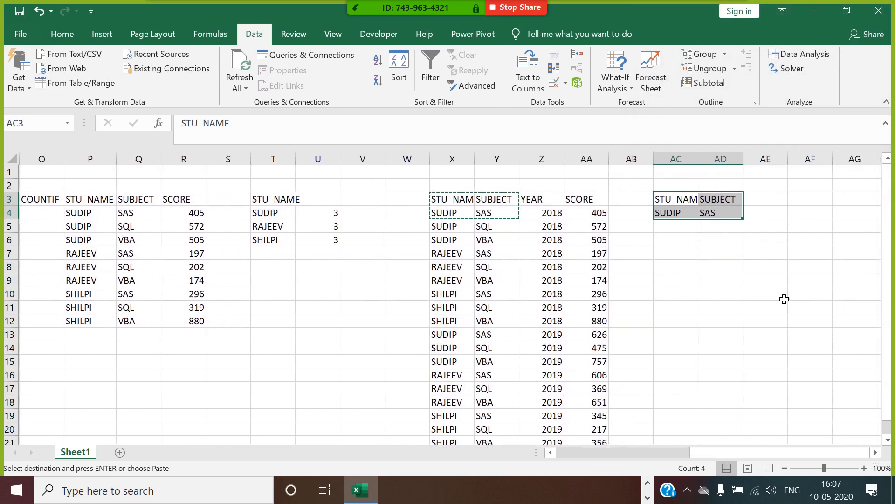
left_click(763, 266)
left_click(695, 214)
left_click(704, 214)
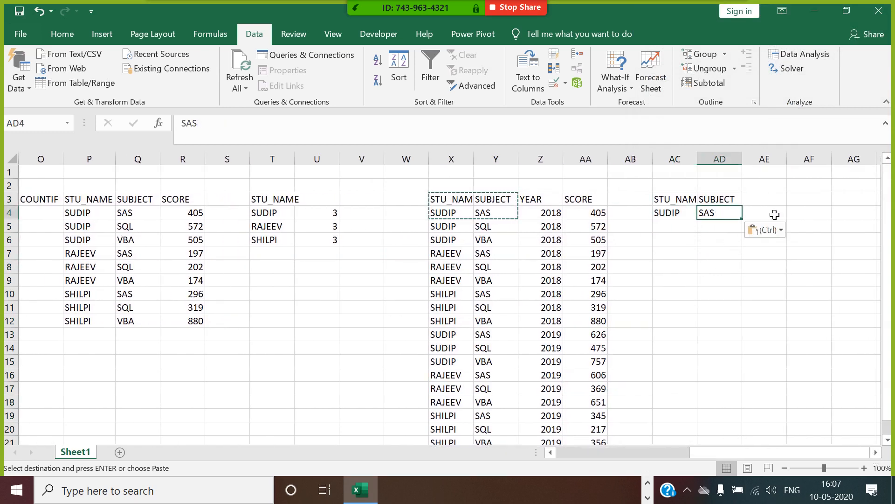
left_click(772, 214)
Step: Start a COUNTIFS formula in AE4 using X4:X21, AC4 and Y4:Y21 with AD4
type("=COINTIFS(")
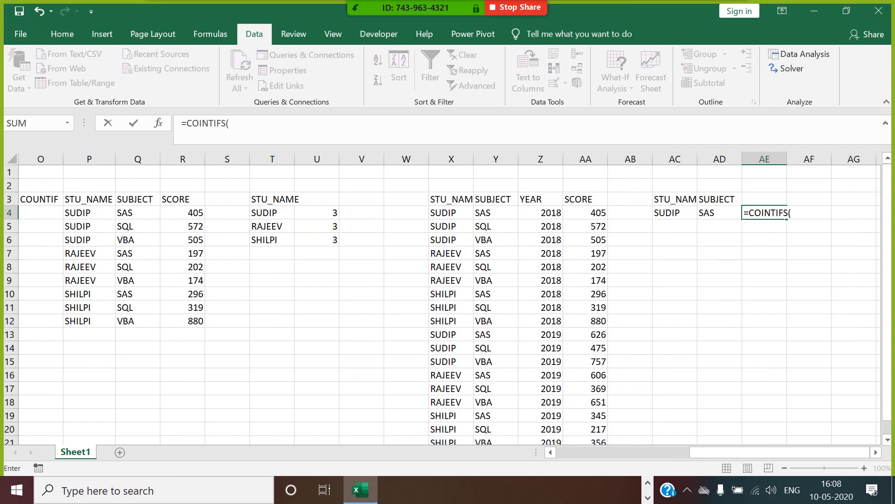
key("BackSpace")
key("BackSpace")
key("BackSpace")
key("BackSpace")
key("BackSpace")
key("BackSpace")
key("BackSpace")
key("BackSpace")
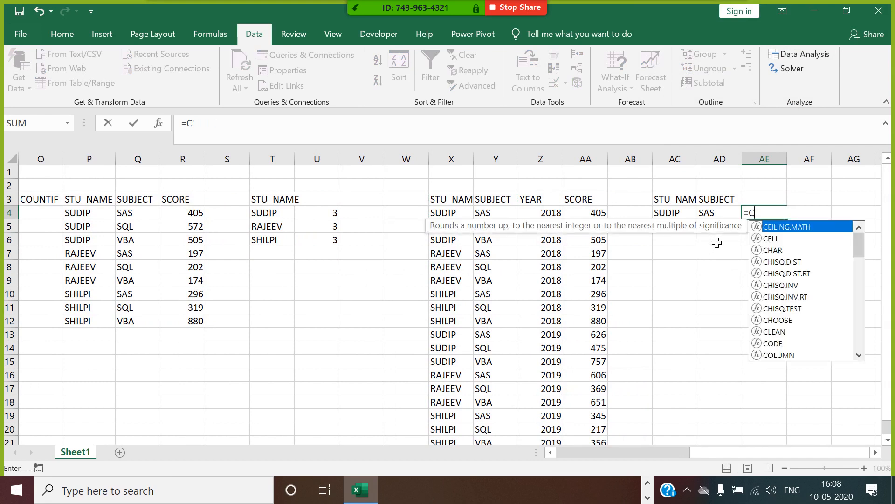
type("COUNTIF")
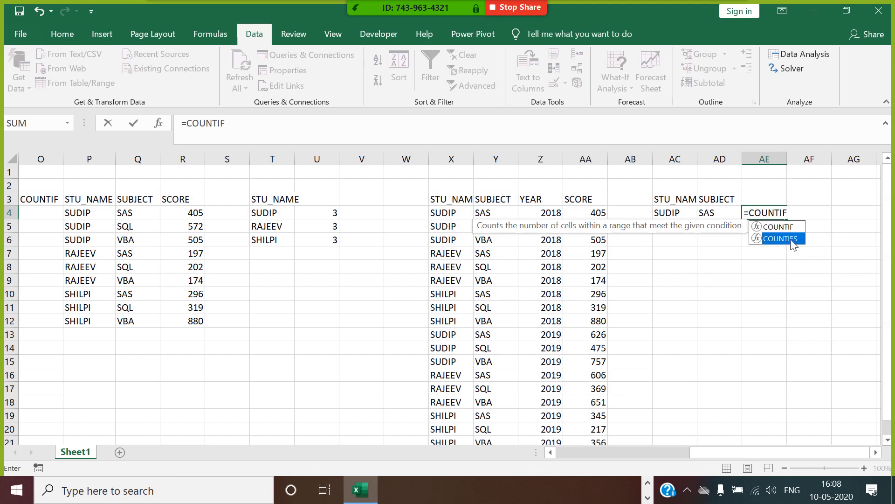
double_click(793, 240)
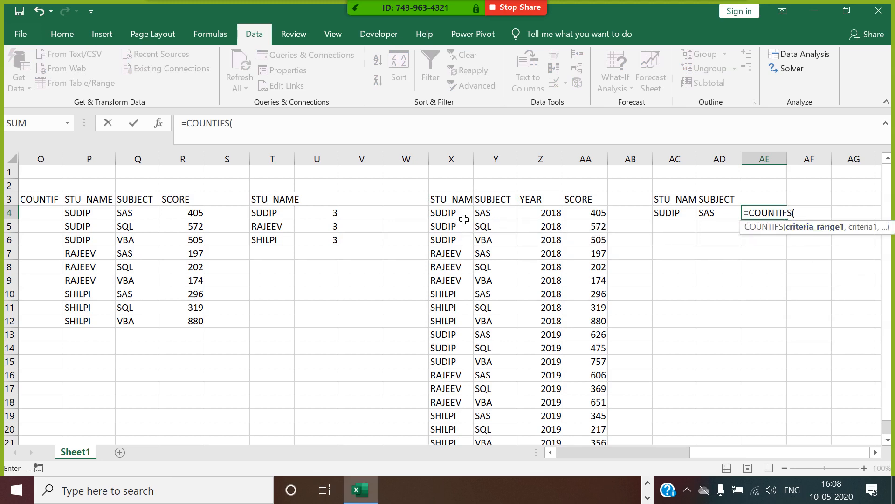
left_click_drag(464, 220, 472, 417)
type(",")
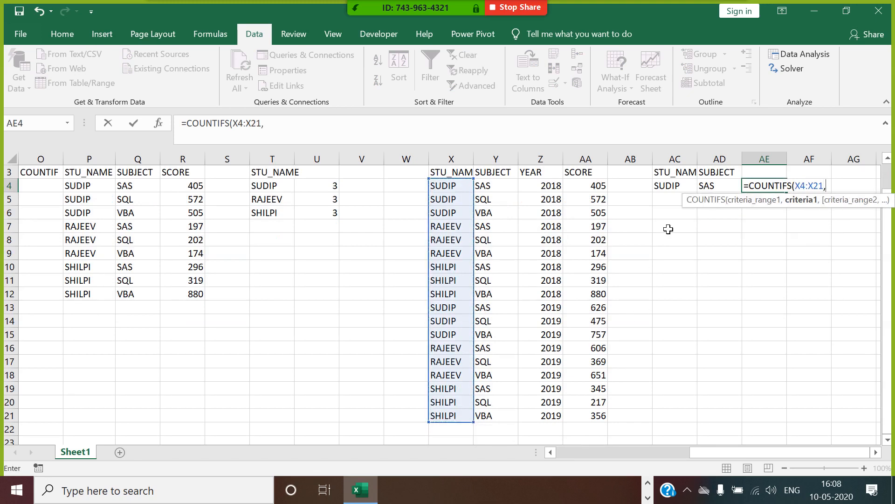
left_click(686, 191)
type(",")
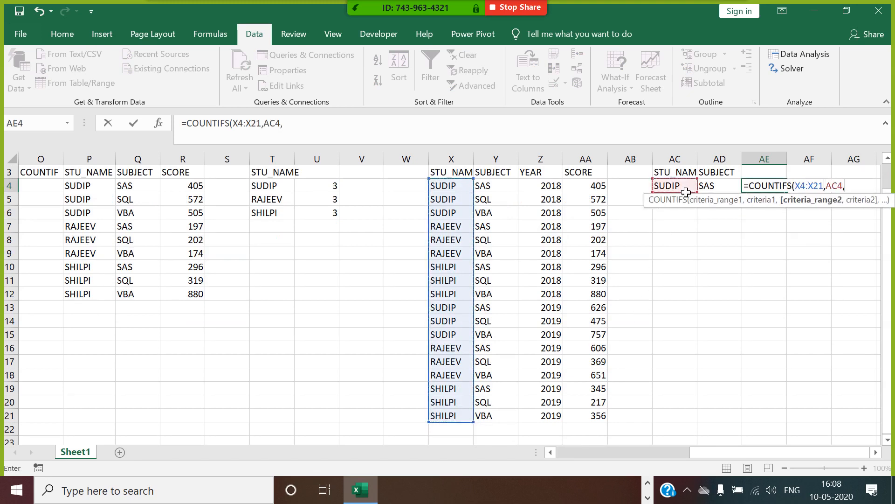
left_click_drag(510, 220, 524, 416)
left_click(718, 191)
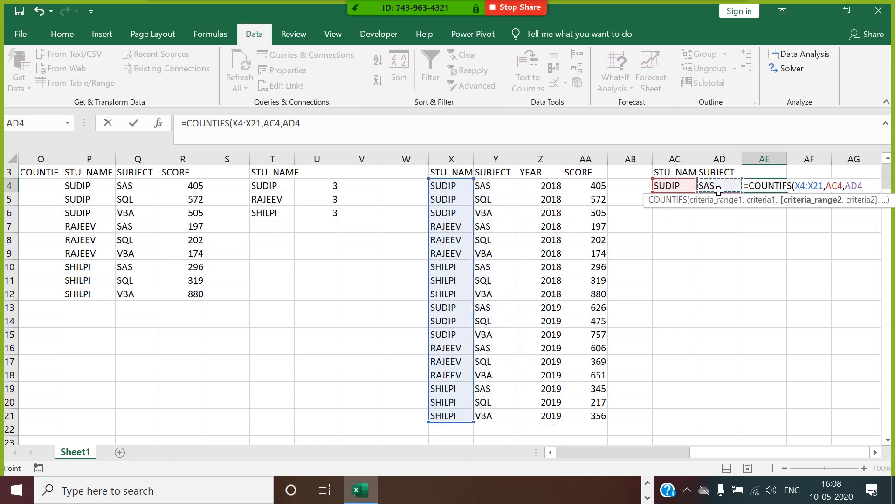
type(")")
key("Return")
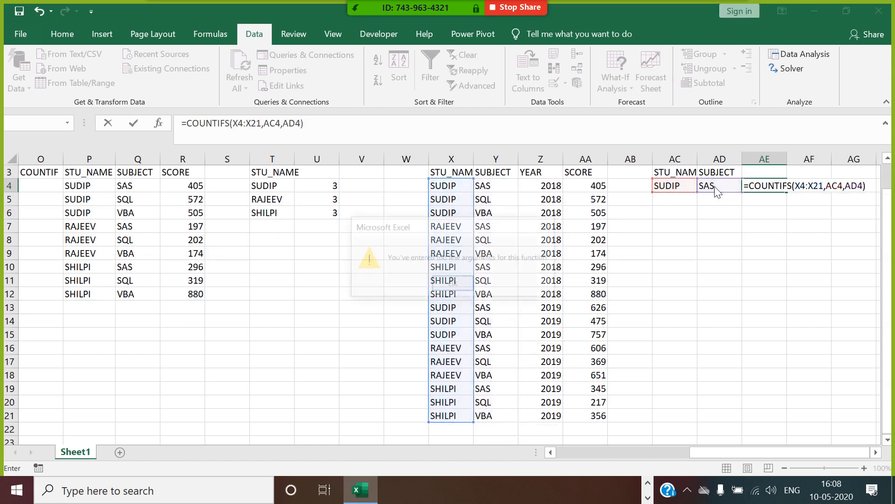
Step: Fix AE4 to =COUNTIFS(X4:X21,AC4,Y4:Y21,AD4), returning 2 for SUDIP with SAS
left_click(453, 284)
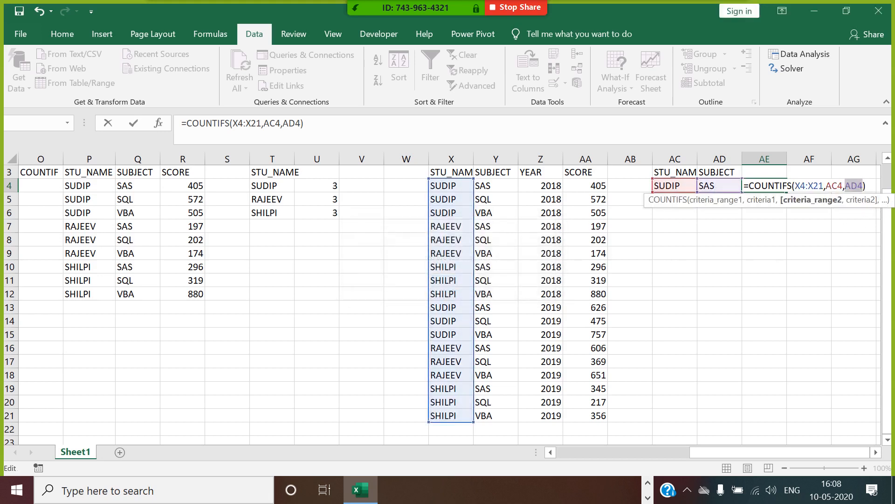
key("BackSpace")
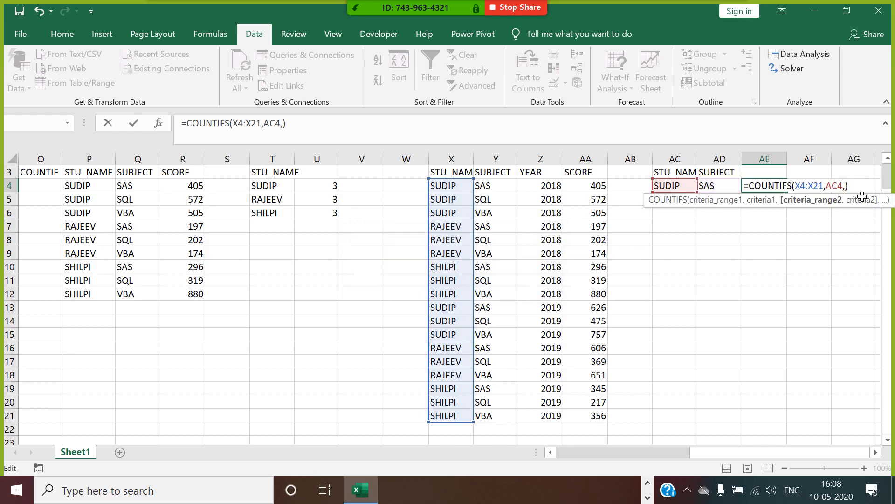
left_click_drag(511, 187, 485, 418)
type(",")
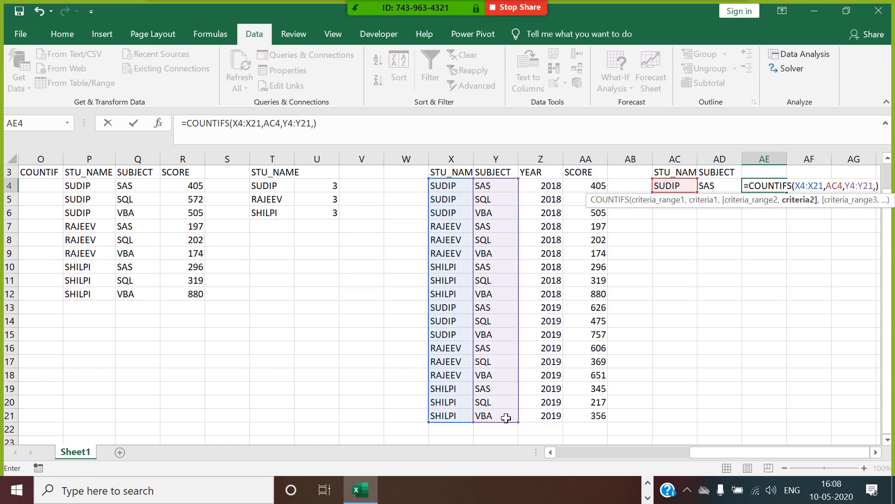
left_click(721, 187)
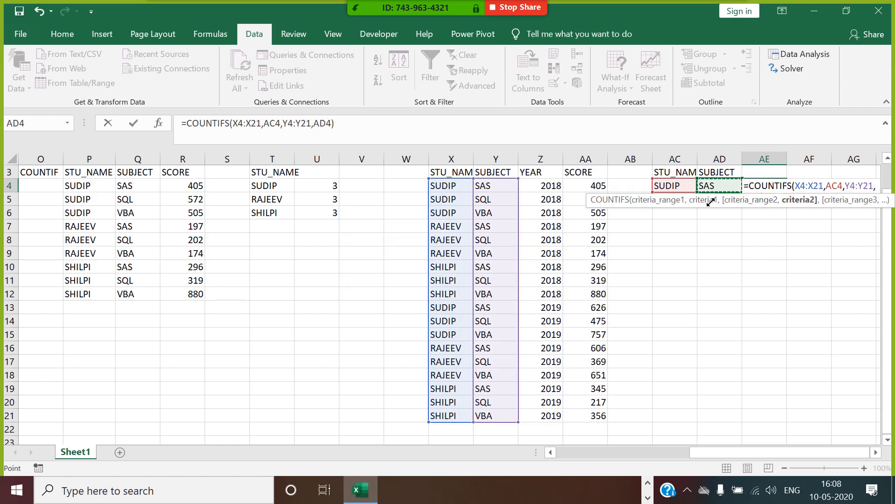
key("Return")
left_click(775, 184)
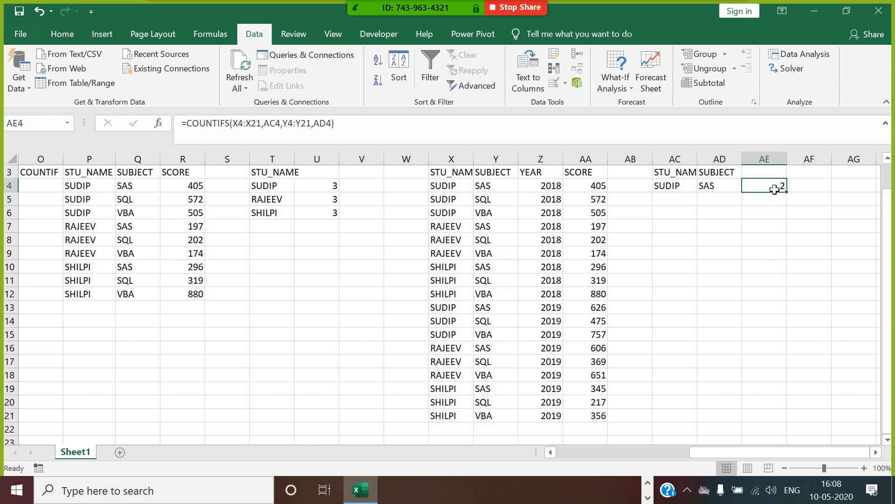
left_click_drag(681, 192, 703, 192)
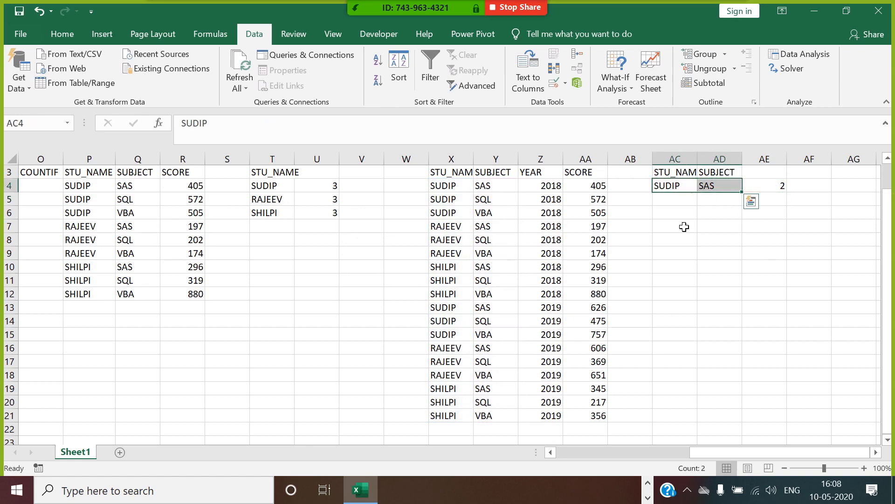
Step: Fill SUDIP's SAS rows yellow, including X13:Y13
left_click_drag(464, 192, 498, 193)
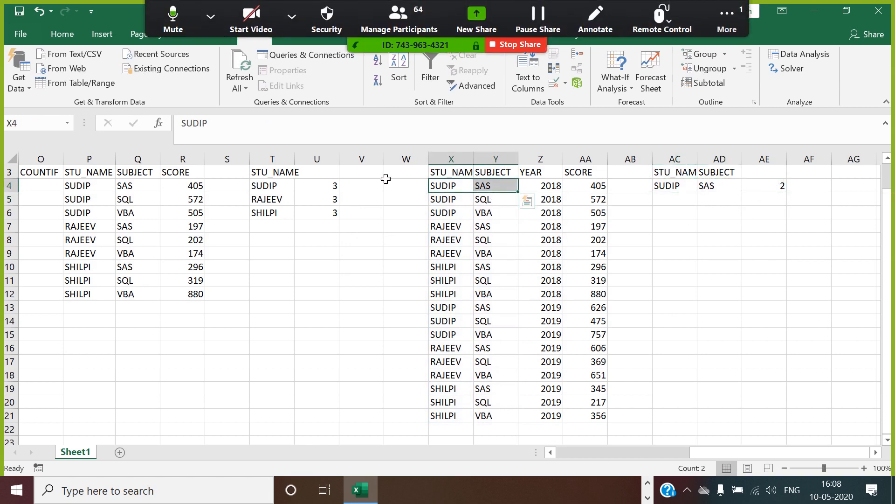
left_click(63, 35)
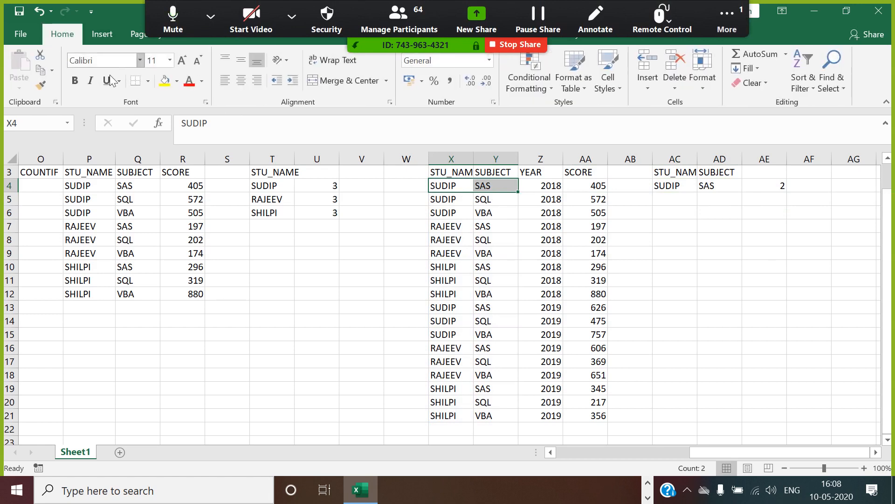
left_click(165, 81)
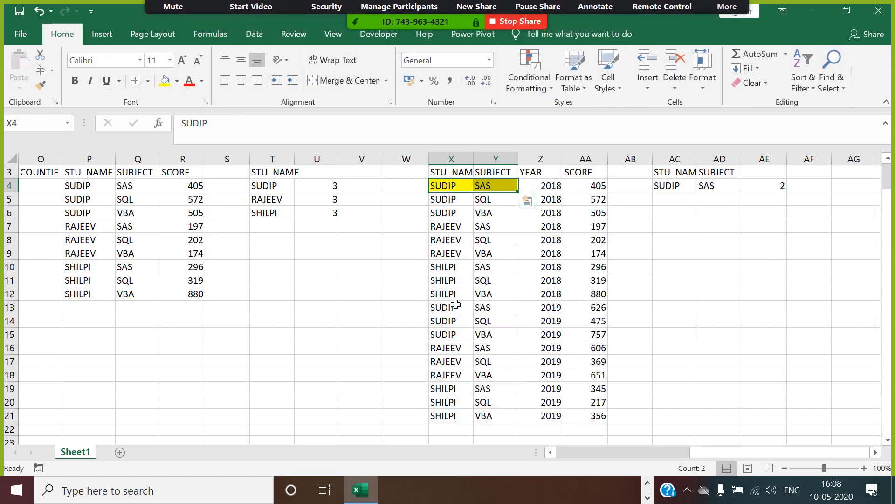
left_click_drag(459, 309, 508, 310)
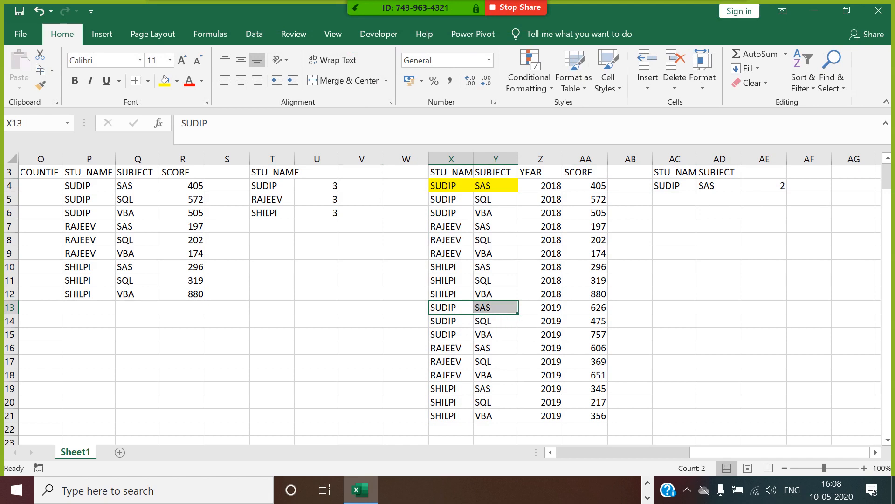
left_click(165, 80)
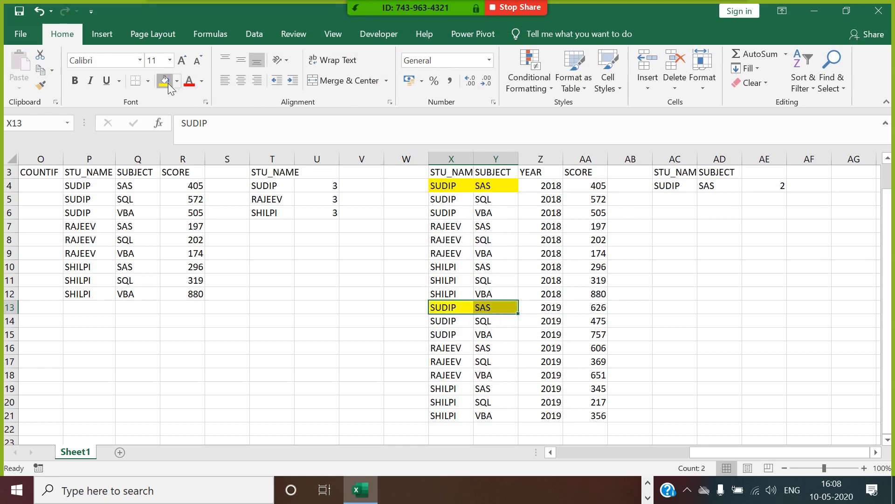
Step: Review the existing COUNTIFS formula in AE4 and the SAS criterion in AD4
left_click(732, 311)
left_click(776, 186)
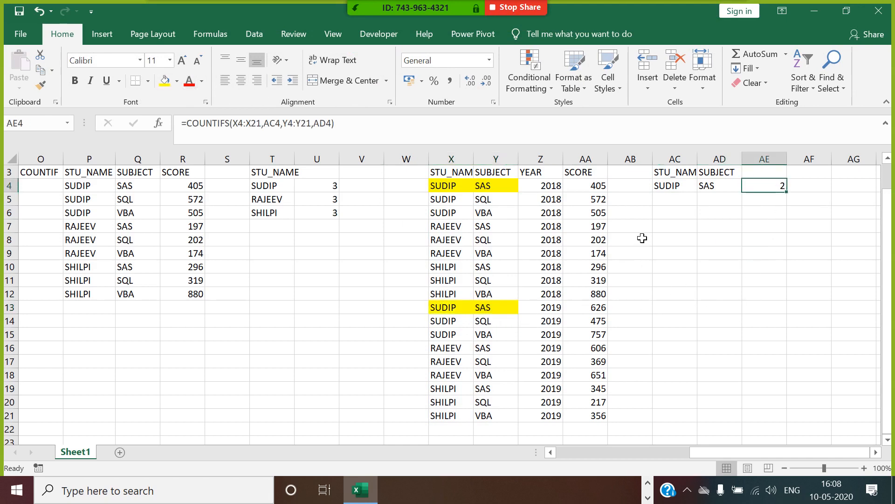
left_click(717, 188)
left_click(758, 191)
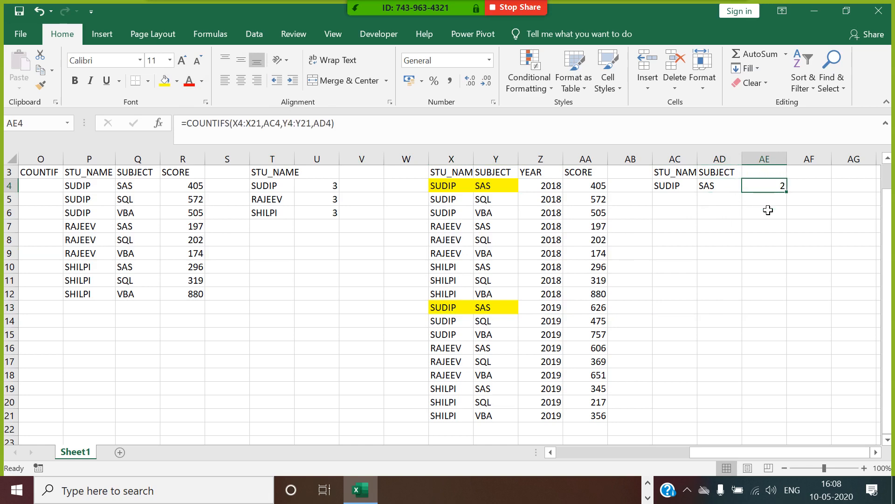
Step: Enter =COUNTIFS(X4:X21,AC4,Y4:Y21,AD4) in AF4, returning 2
left_click(802, 186)
type("=COUNT")
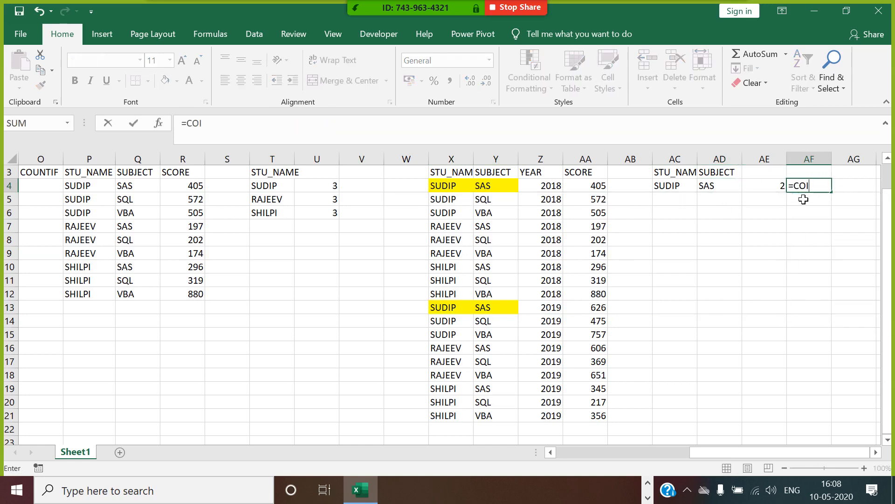
type("IFS")
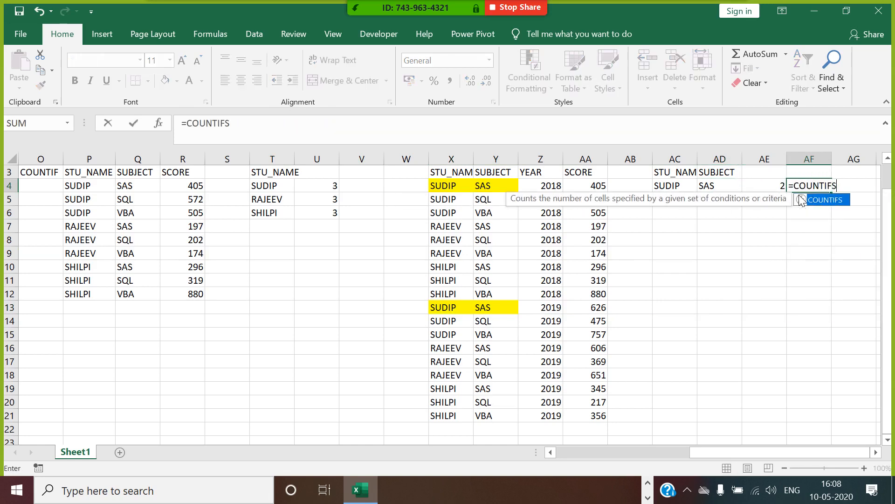
double_click(801, 200)
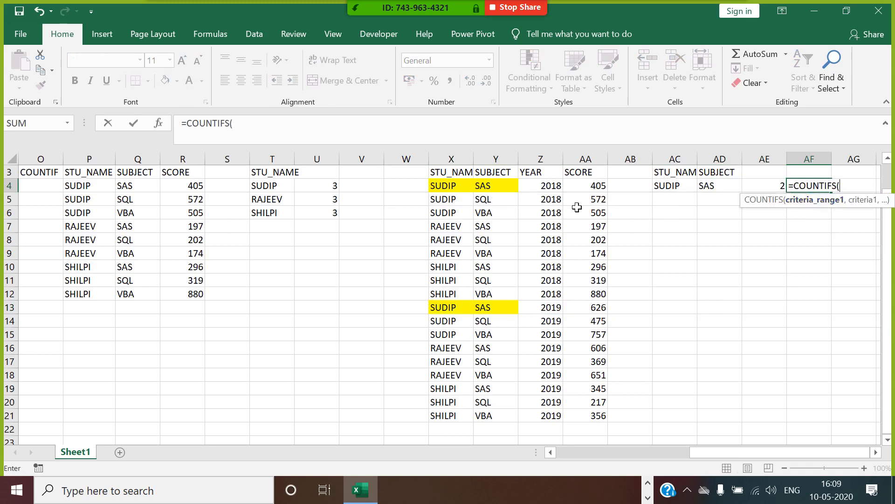
left_click_drag(460, 188, 461, 417)
type(",")
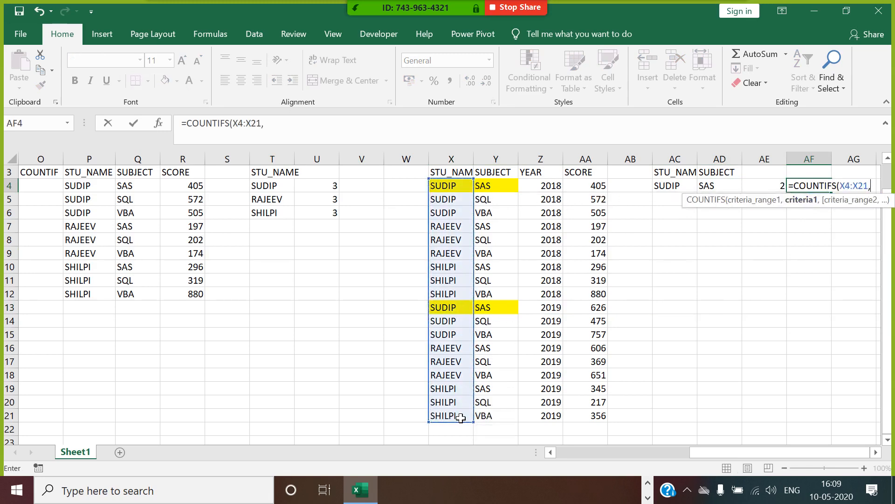
left_click(677, 189)
type(",")
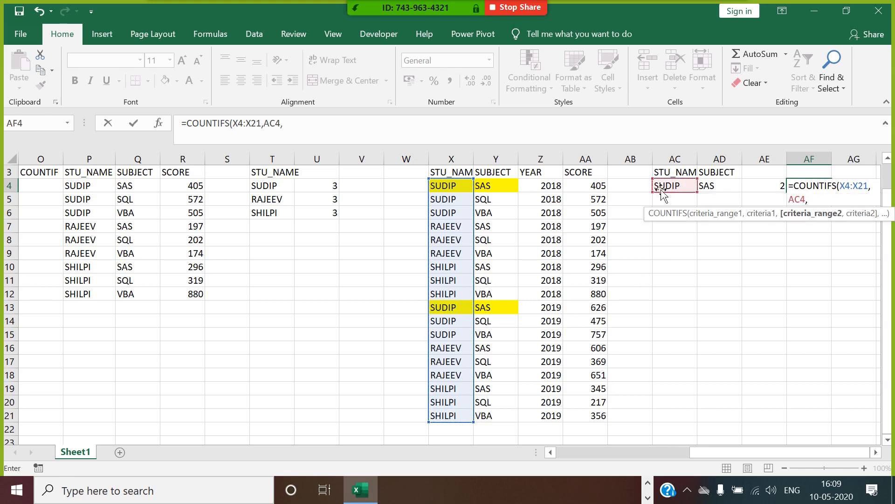
left_click_drag(506, 186, 506, 418)
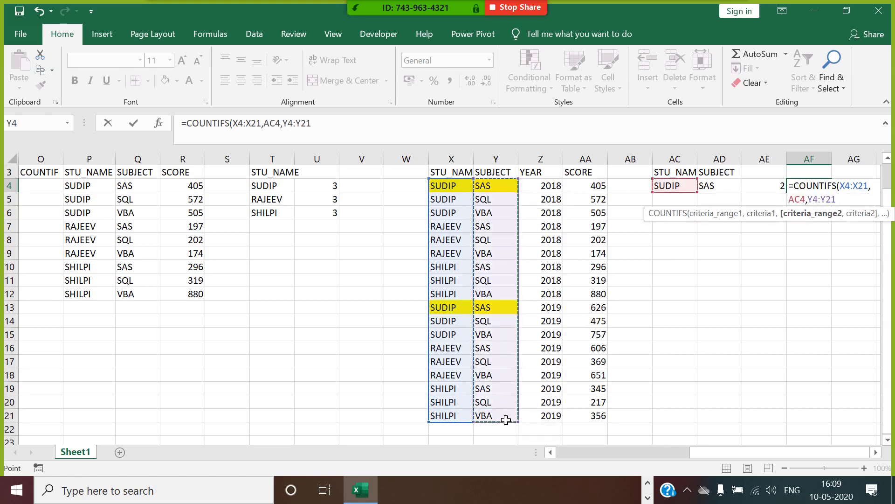
type(",")
left_click(730, 188)
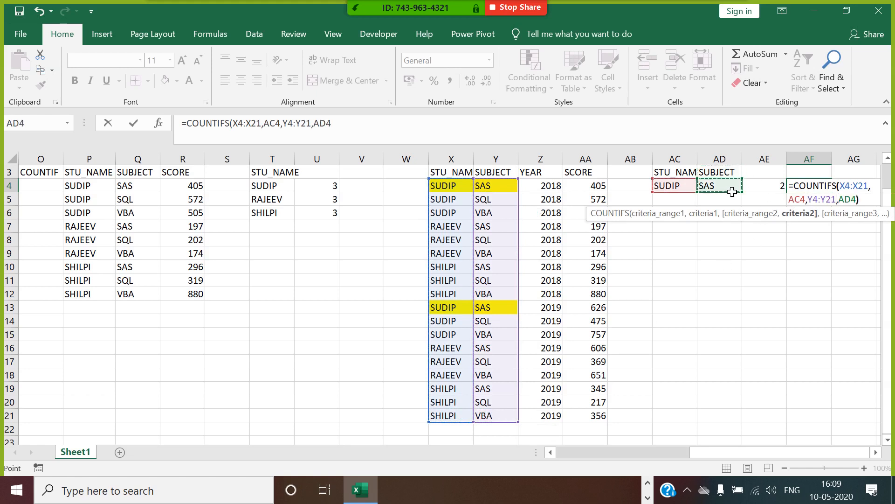
key("Return")
left_click(824, 184)
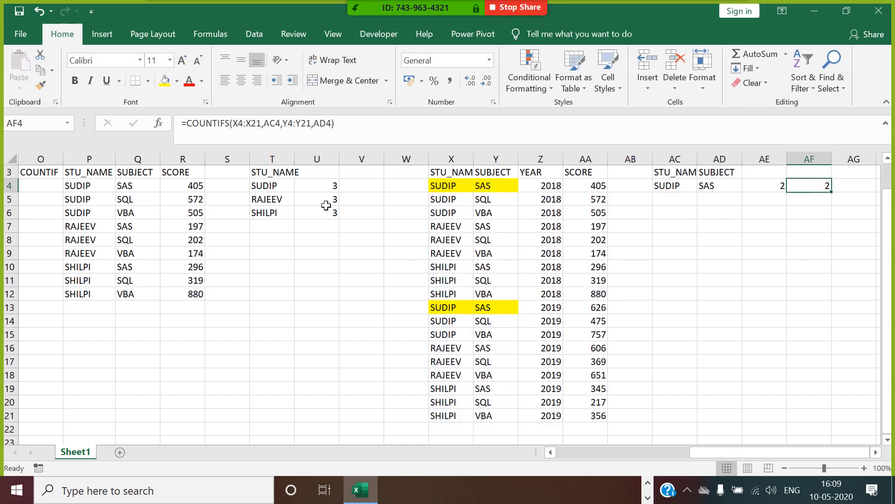
left_click_drag(713, 453, 839, 456)
Step: Copy the X3:AA21 student score table and paste it at AI3
scroll(875, 459, "right", 3)
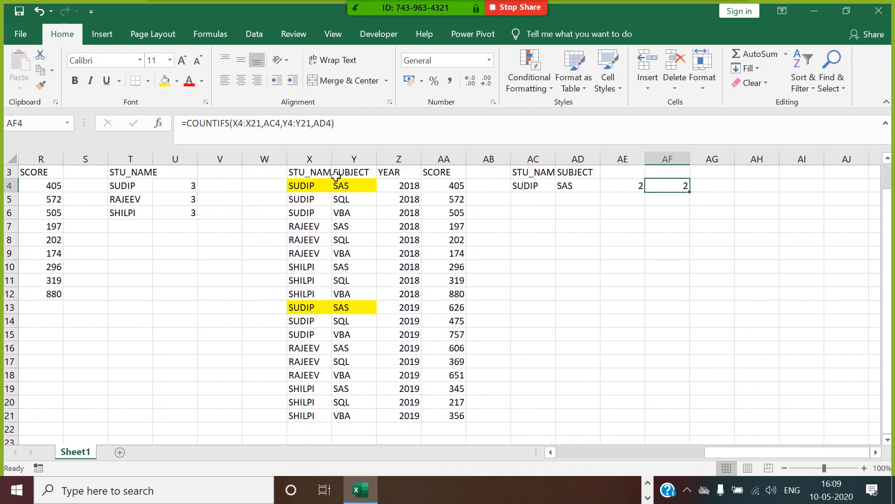
left_click_drag(327, 176, 461, 423)
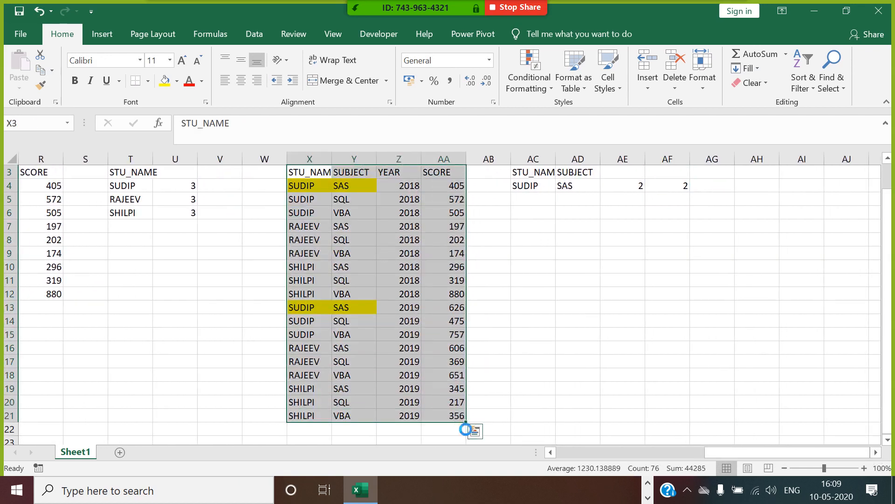
key("ctrl+c")
left_click(800, 175)
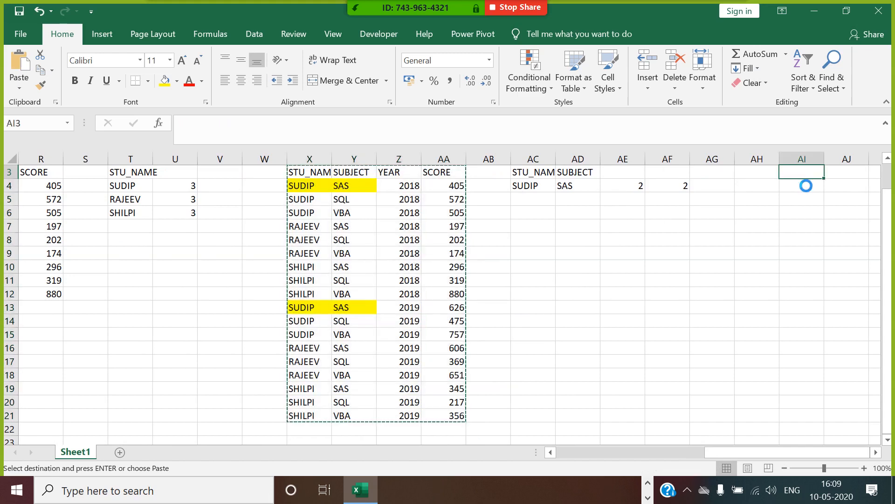
key("ctrl+v")
scroll(877, 453, "right", 4)
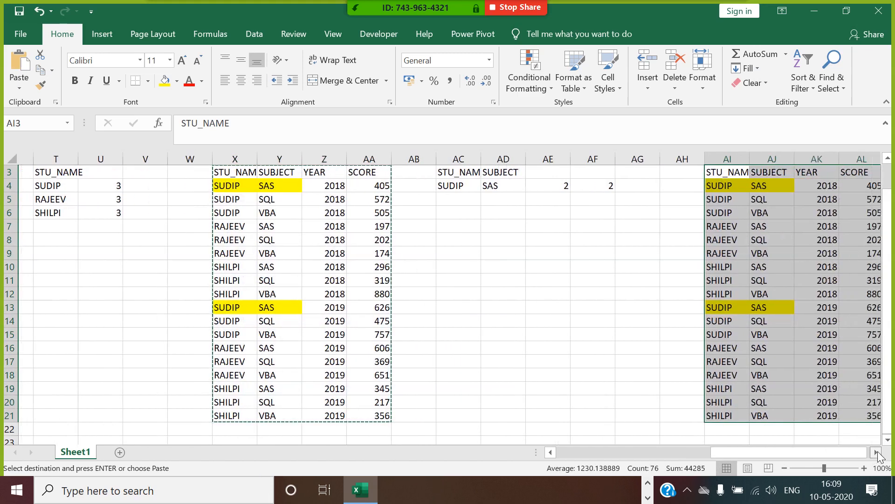
scroll(877, 453, "right", 3)
left_click(720, 174)
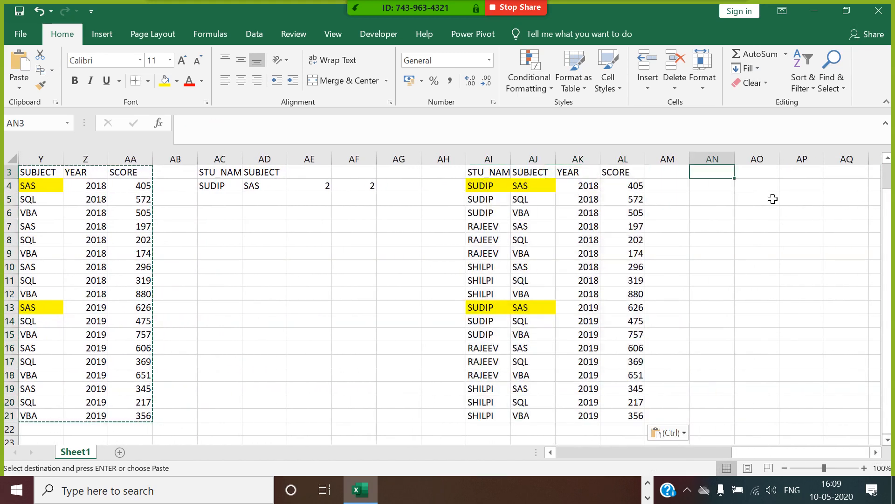
Step: Label AN3 'SUMIF' and copy the name SUDIP from AI4 into AO4
type("SUM")
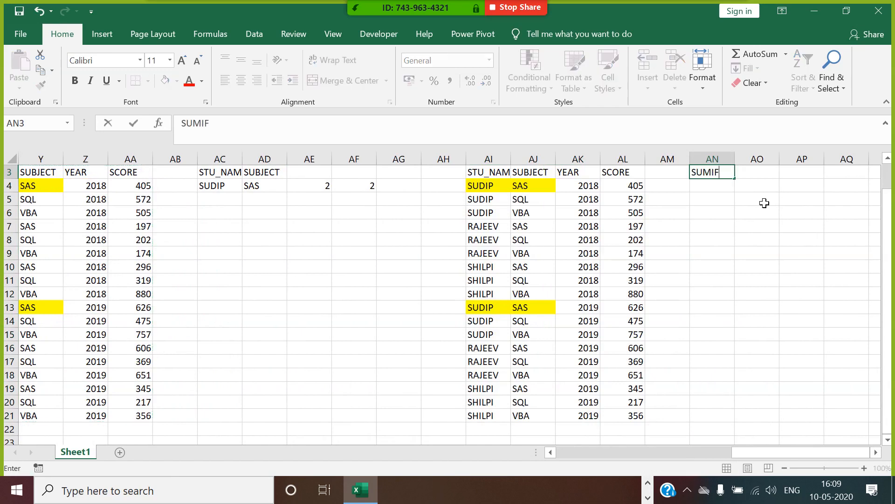
type("IF")
left_click(763, 190)
left_click(504, 189)
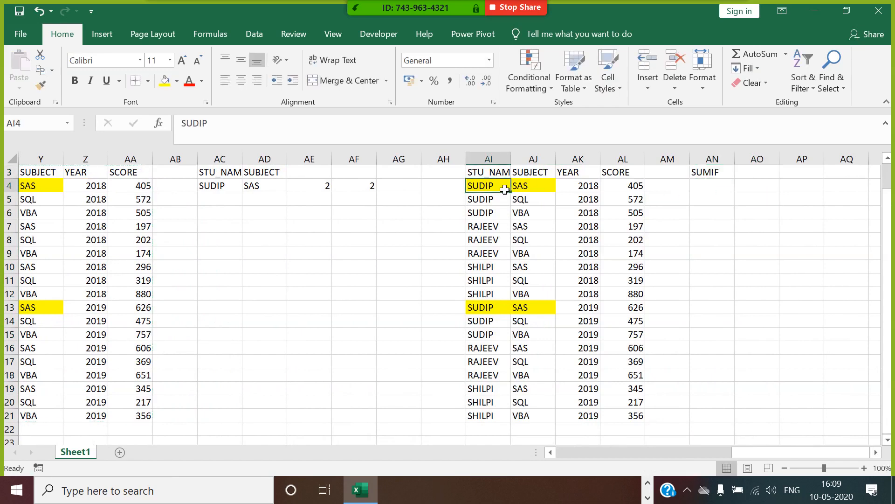
key("ctrl+c")
left_click(756, 188)
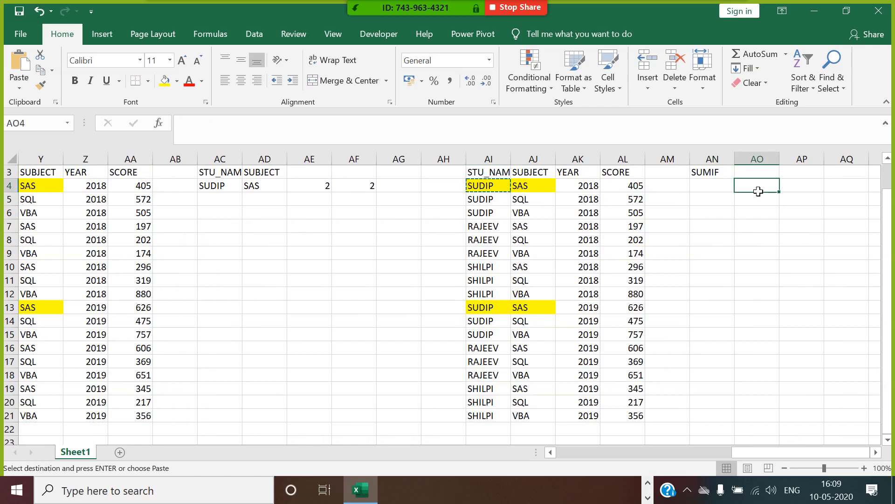
key("ctrl+v")
Step: Enter =SUMIF(AI:AL,AO4,AL3) in AP4 to total SUDIP's scores, giving 2636
left_click(806, 190)
type("=")
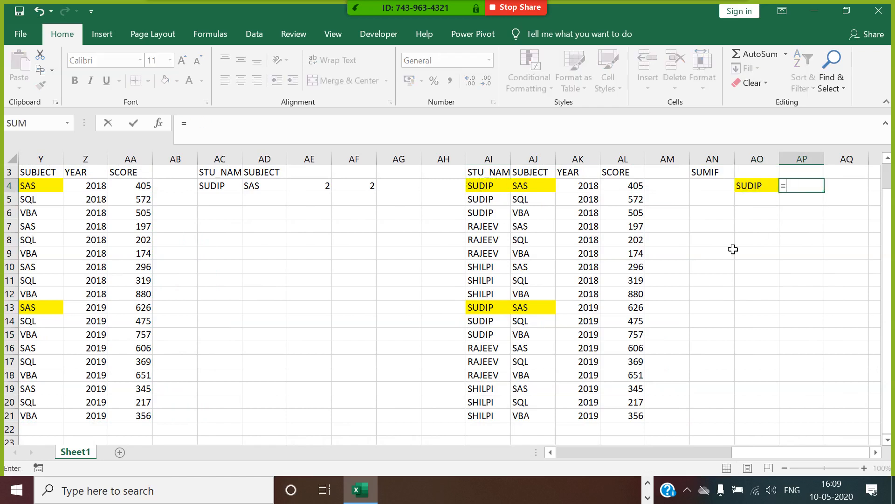
type("SUMIF")
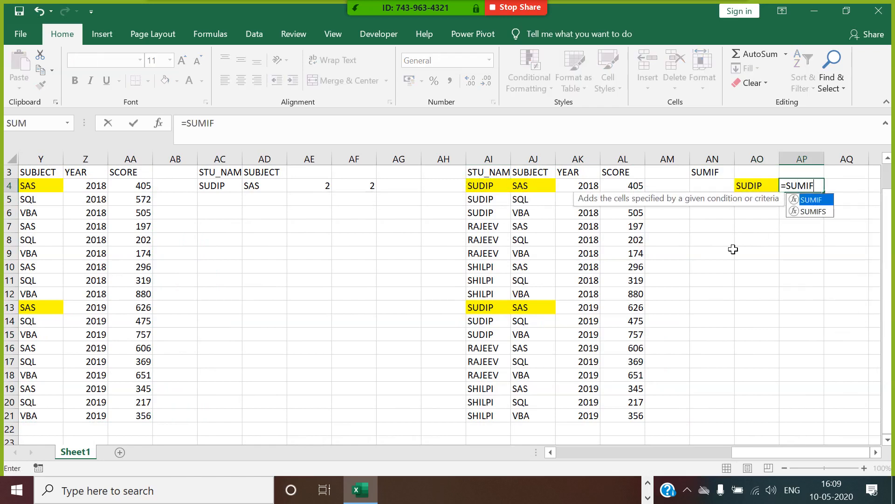
double_click(816, 202)
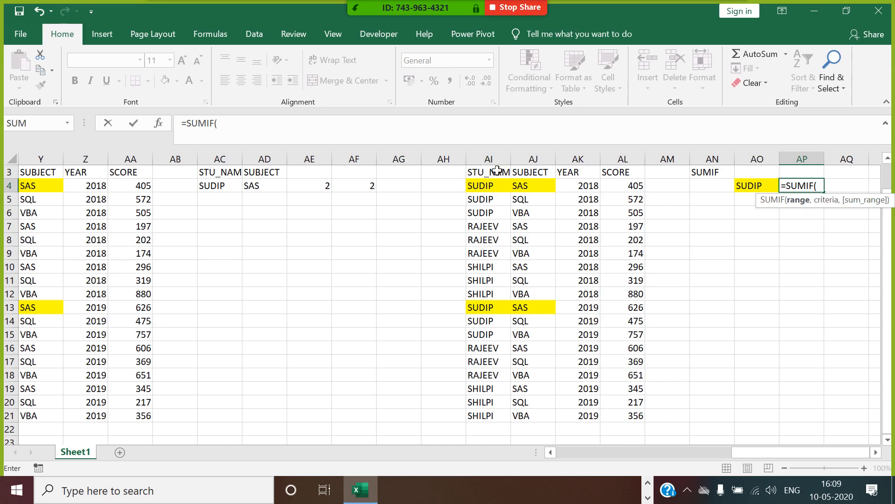
left_click_drag(497, 161, 620, 189)
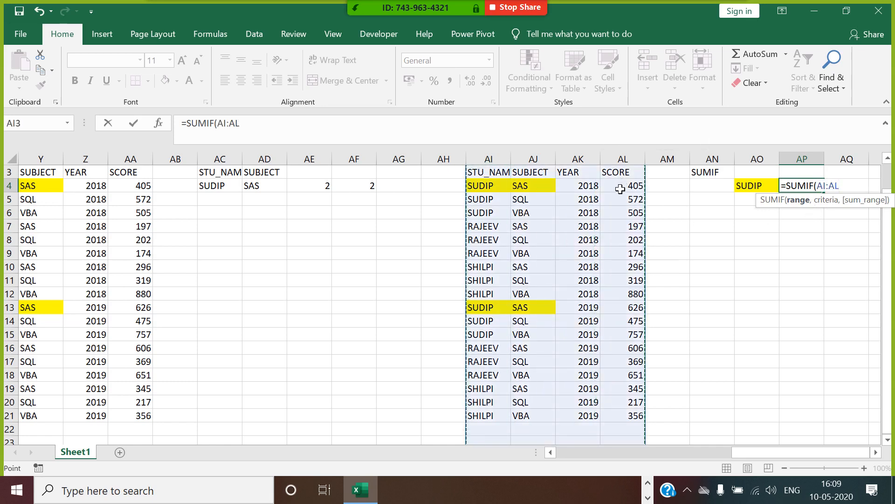
type(",")
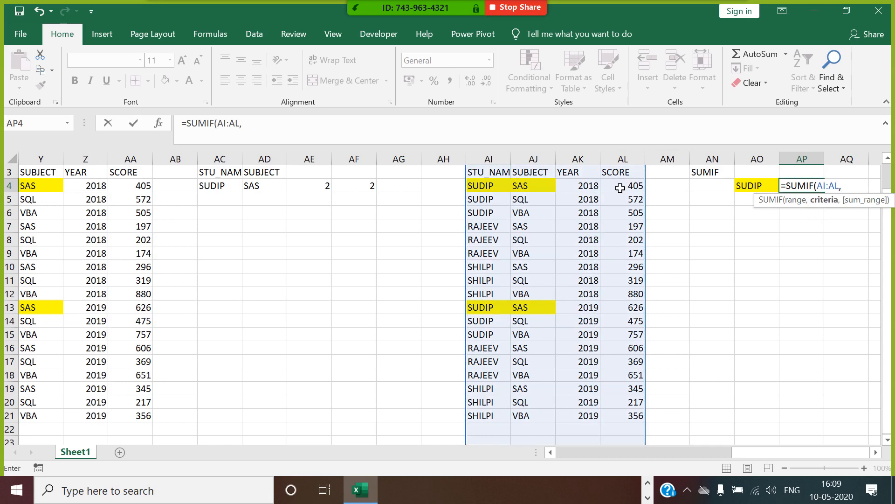
left_click(755, 191)
type(",")
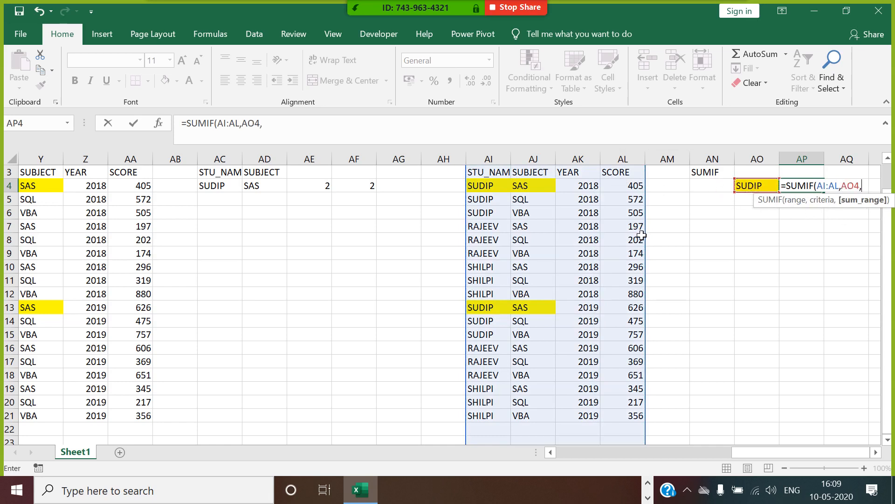
left_click(631, 174)
type(")")
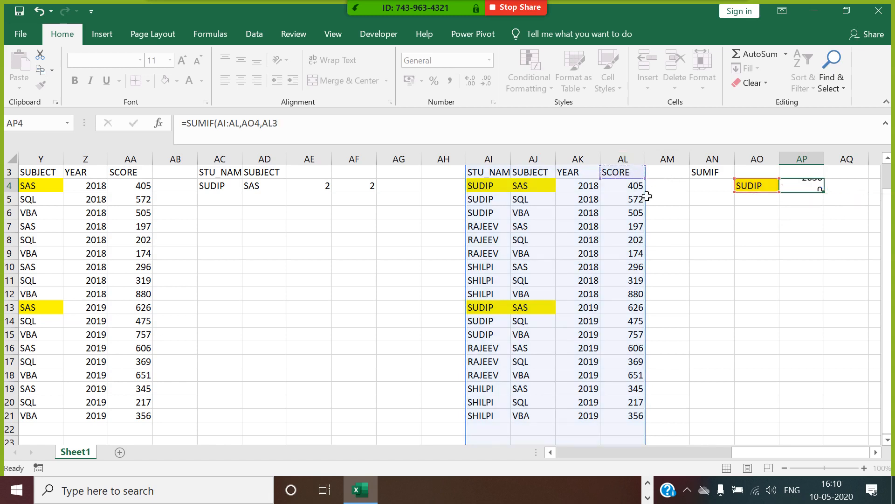
key("Return")
left_click(815, 184)
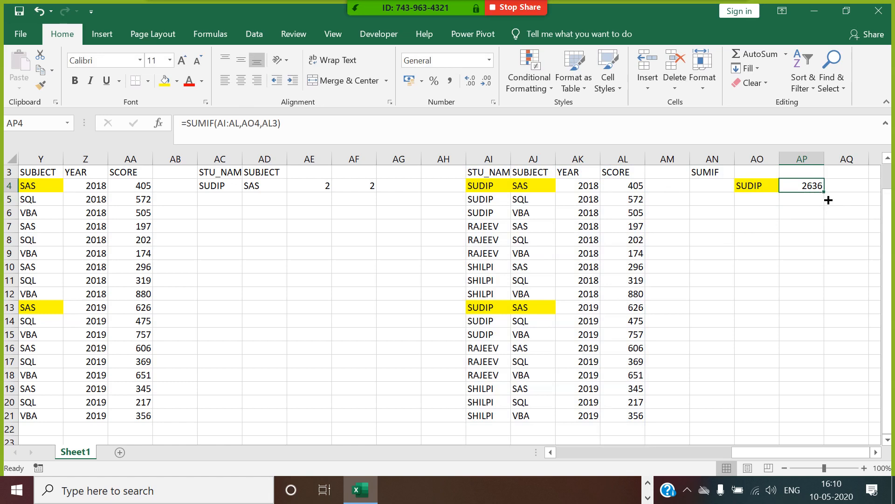
left_click(480, 175)
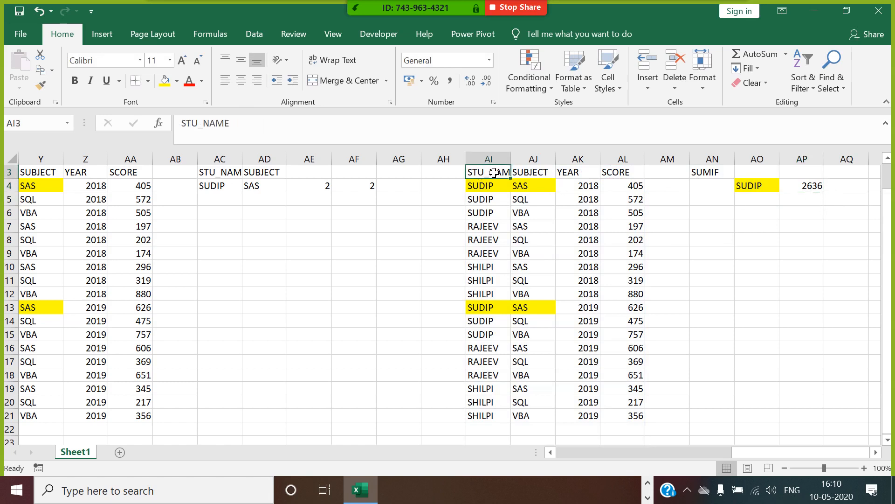
left_click(261, 35)
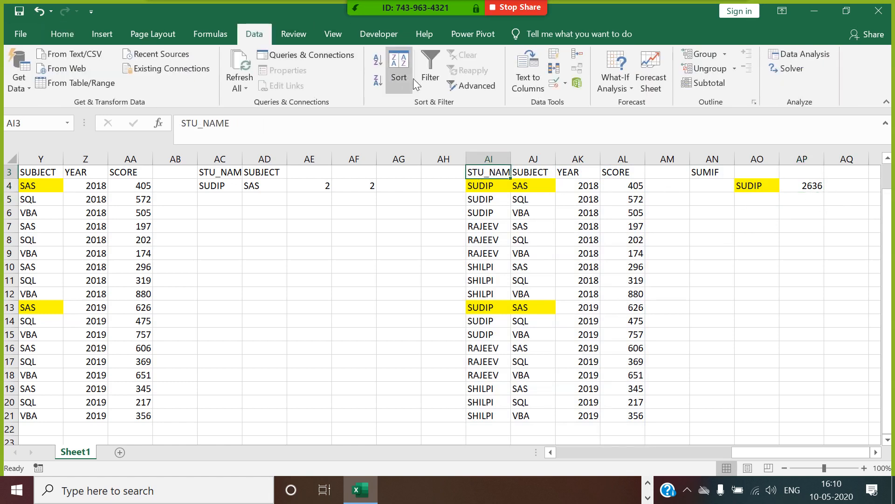
left_click(431, 77)
left_click(504, 172)
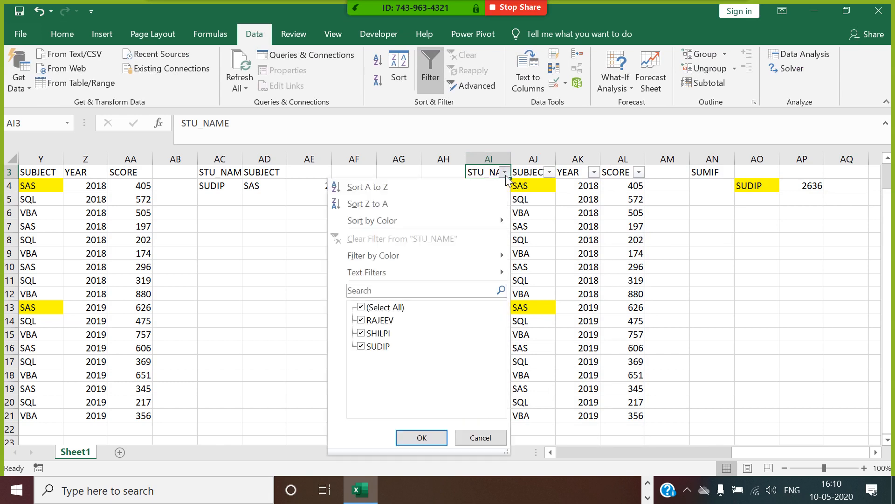
left_click(362, 307)
left_click(361, 346)
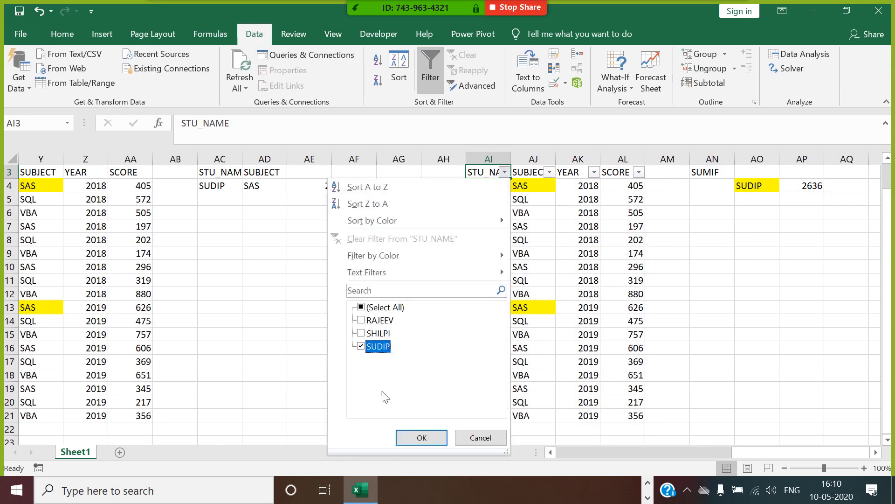
left_click(422, 437)
left_click_drag(636, 191, 636, 253)
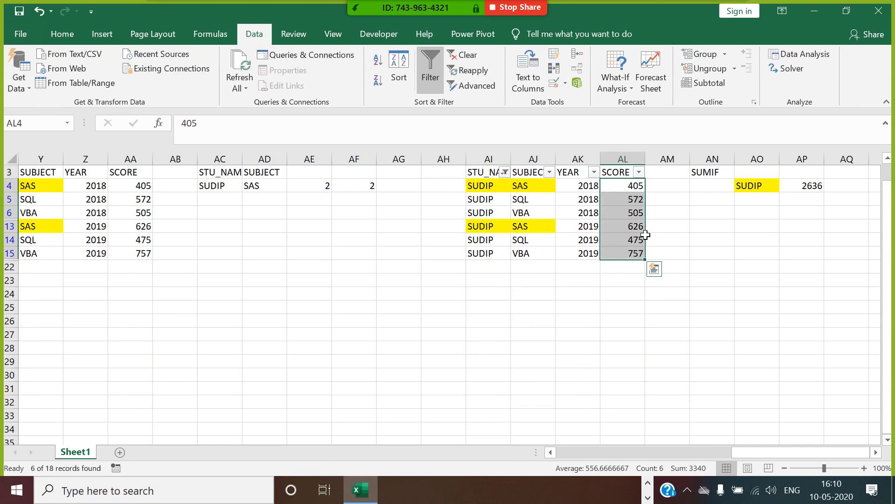
left_click(430, 70)
left_click(790, 213)
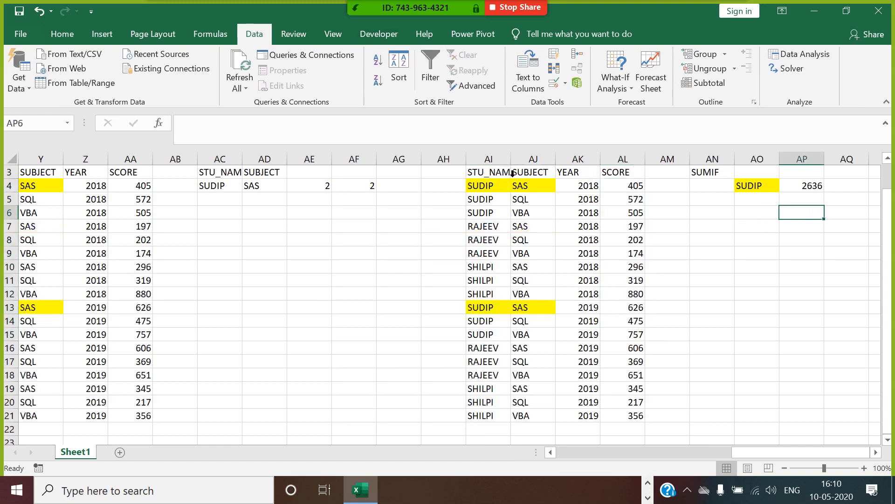
Step: Copy the STU_NAME heading and SUDIP from AI3:AI4 into AO3:AO4
left_click_drag(503, 173, 500, 191)
key("ctrl+c")
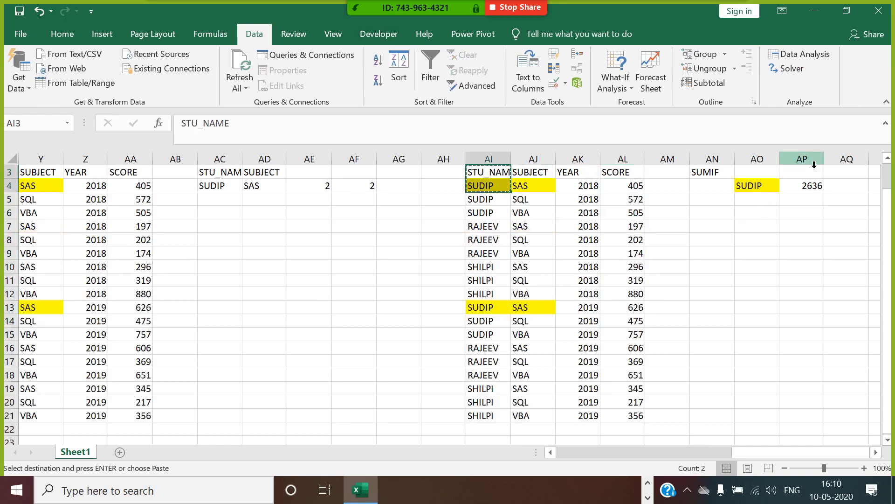
left_click(772, 174)
key("ctrl+v")
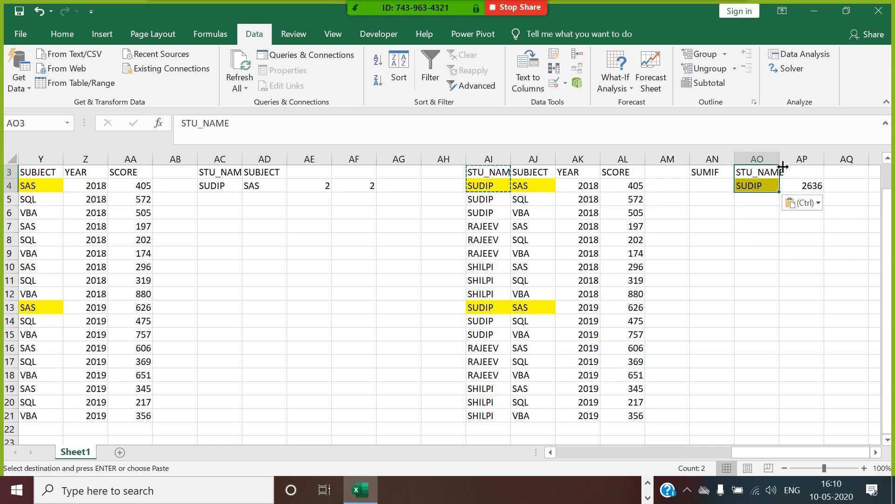
Step: Rewrite AP4 as =SUMIF(AI:AL,AO3:AO4,AL3), still returning 2636
left_click(807, 187)
type("=S")
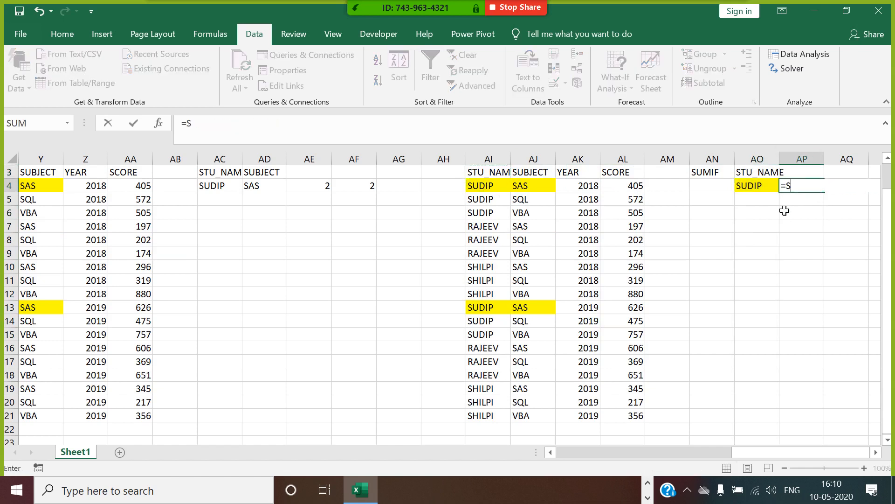
type("UM(")
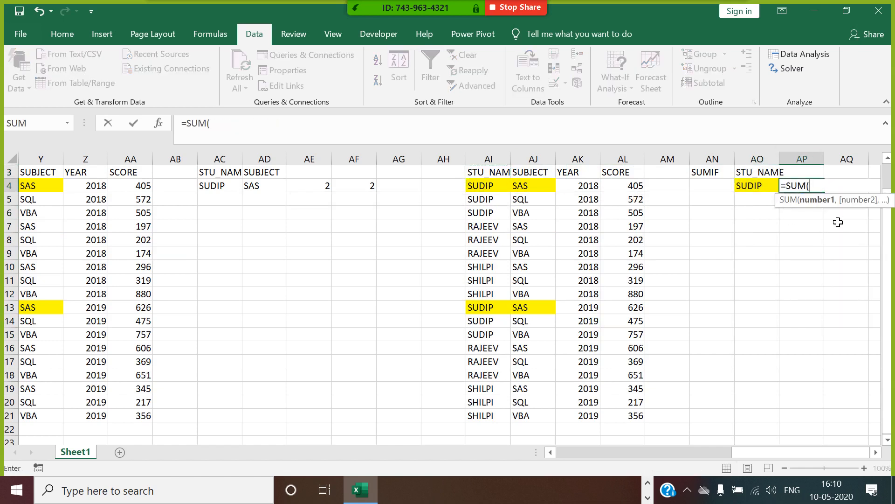
type(")")
key("BackSpace")
type("ID")
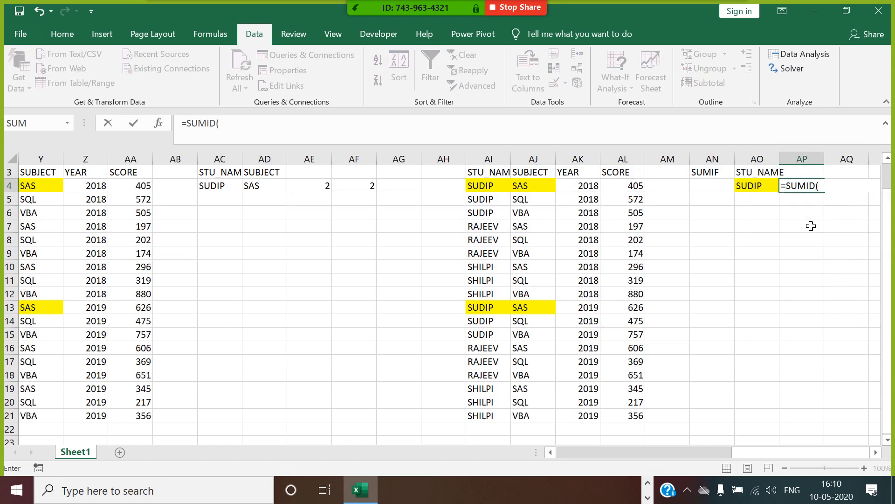
key("BackSpace")
key("BackSpace")
key("BackSpace")
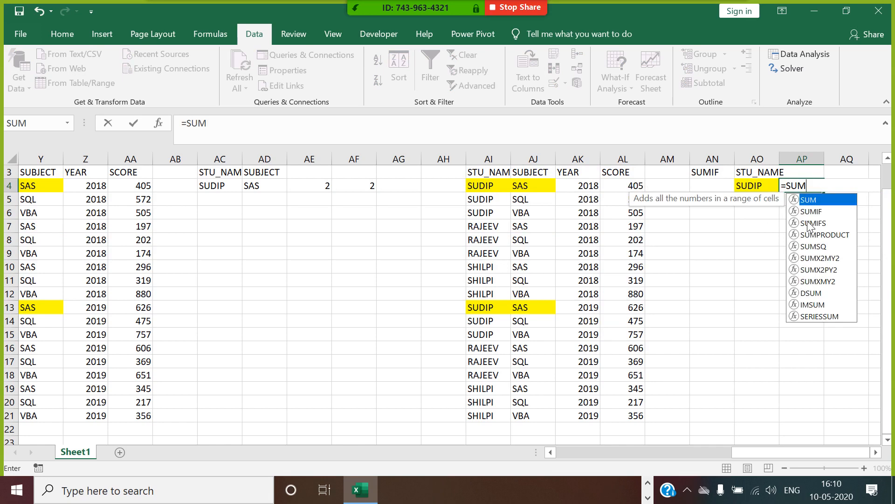
double_click(812, 211)
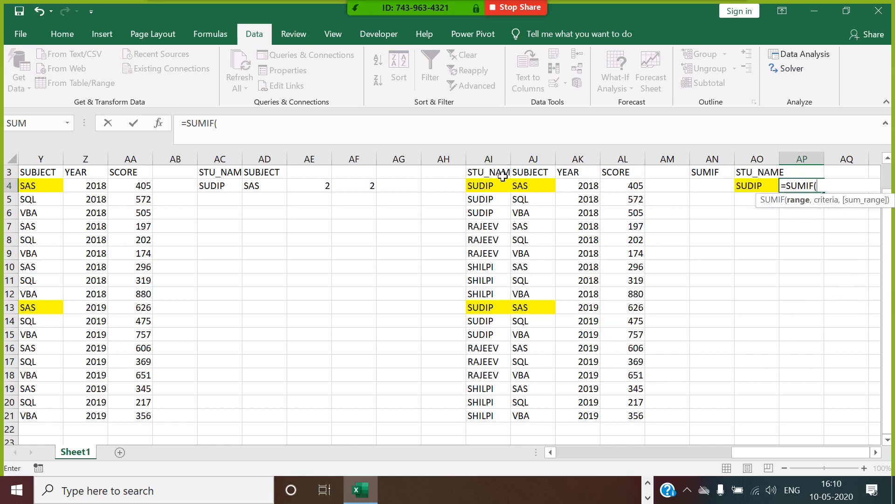
left_click_drag(503, 159, 615, 167)
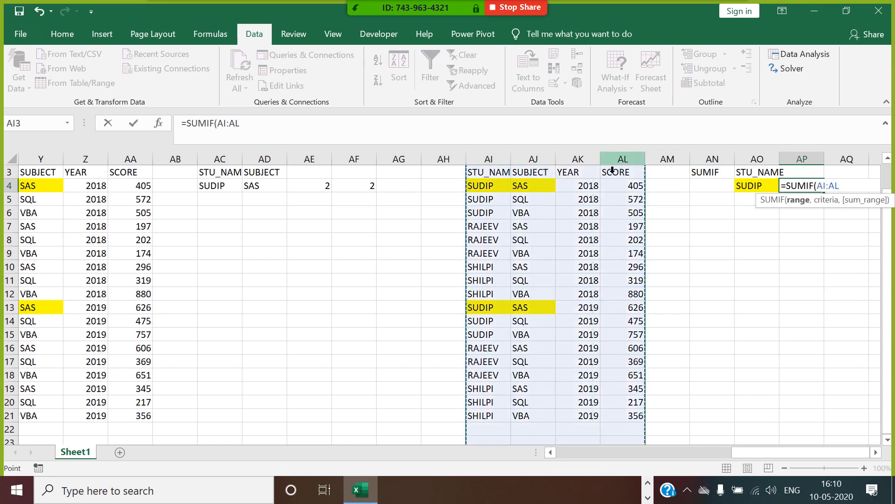
type(",")
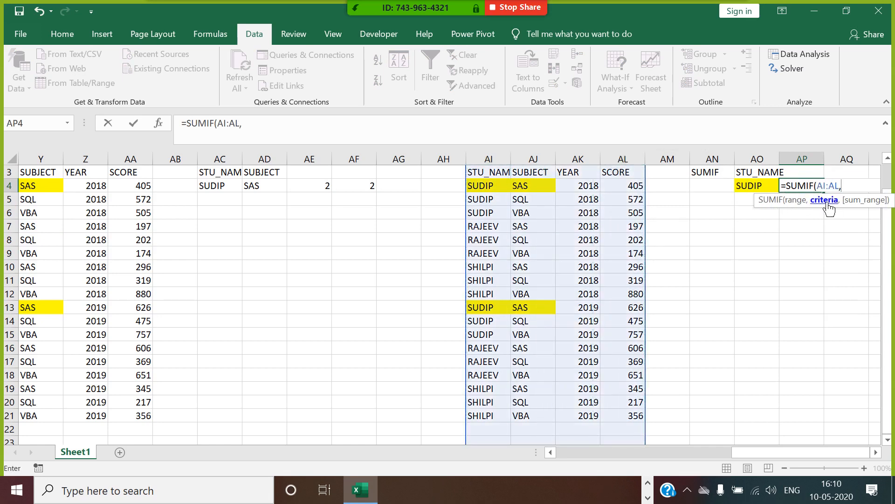
left_click_drag(756, 175, 751, 191)
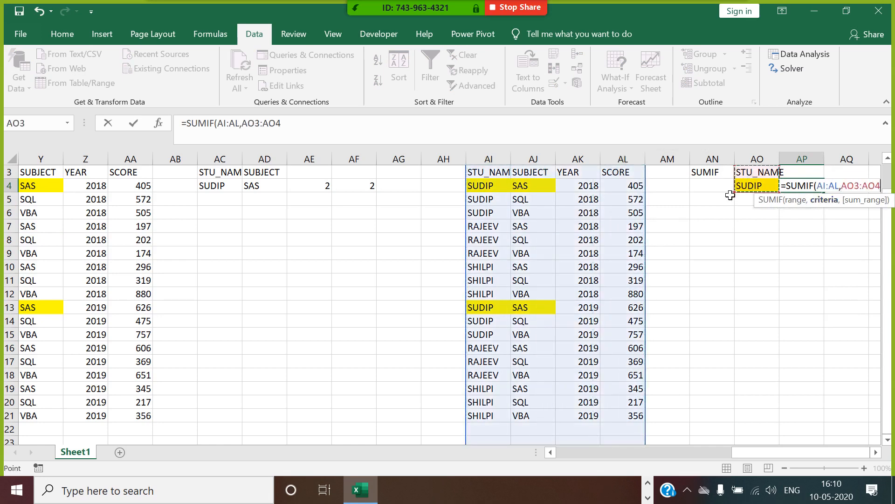
type(",")
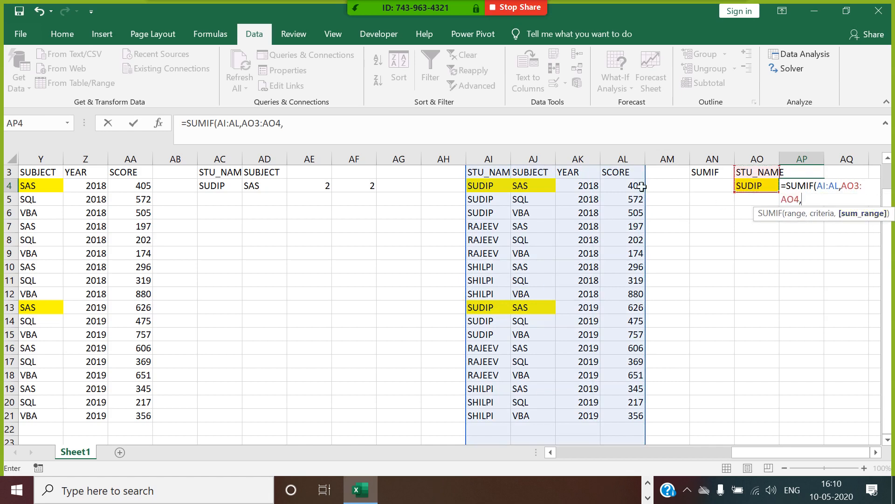
left_click(624, 175)
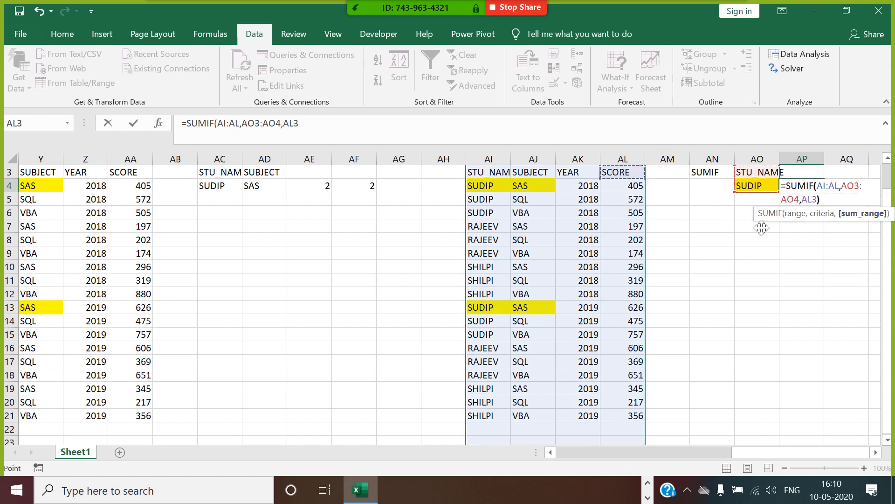
key("Return")
left_click(812, 189)
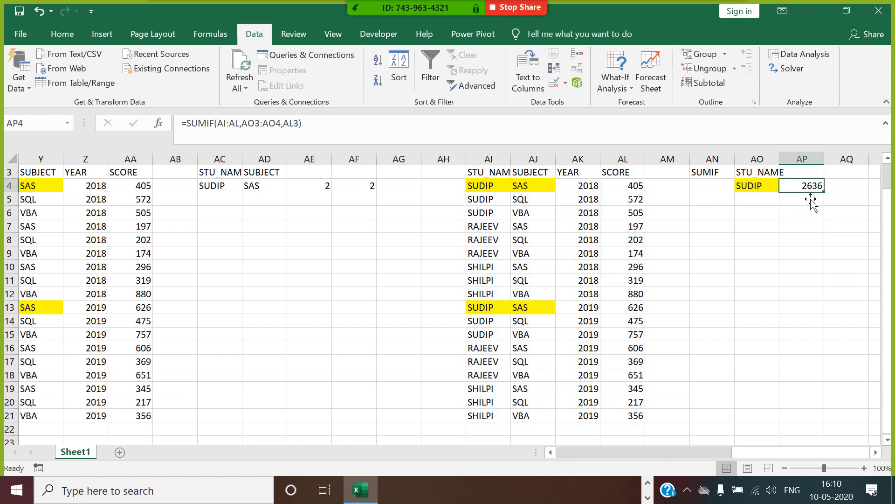
left_click(614, 189)
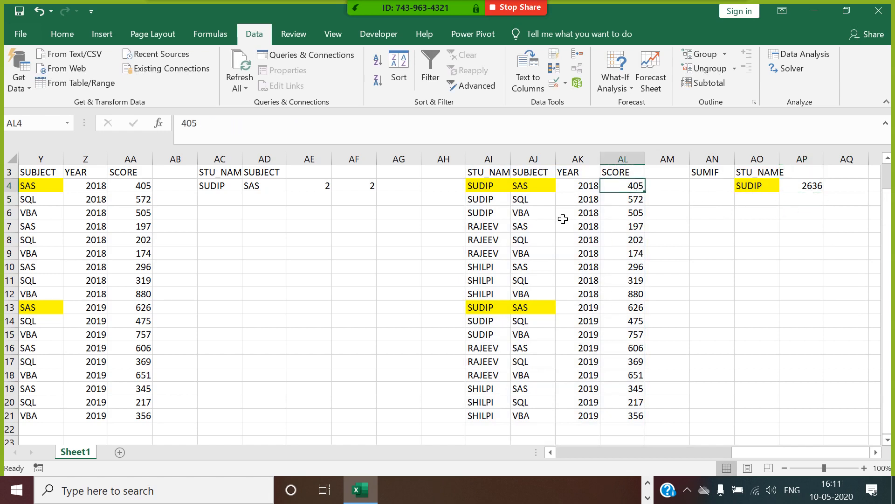
left_click(496, 173)
left_click(431, 75)
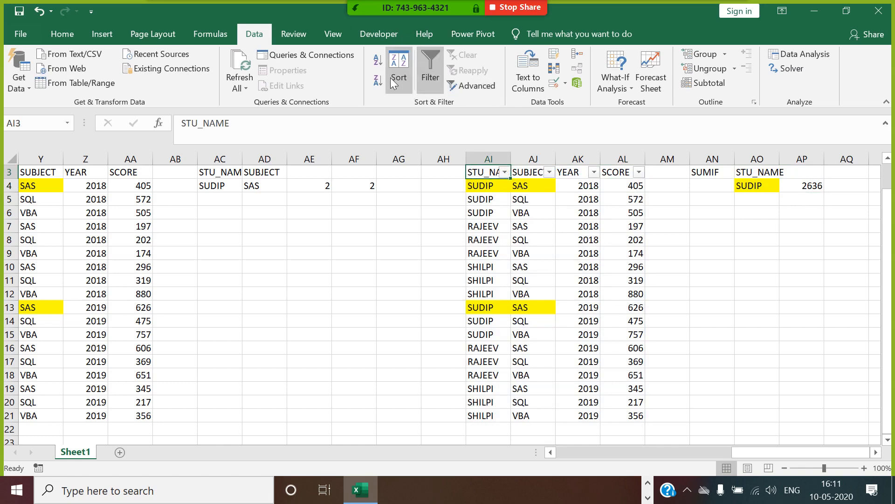
left_click(504, 173)
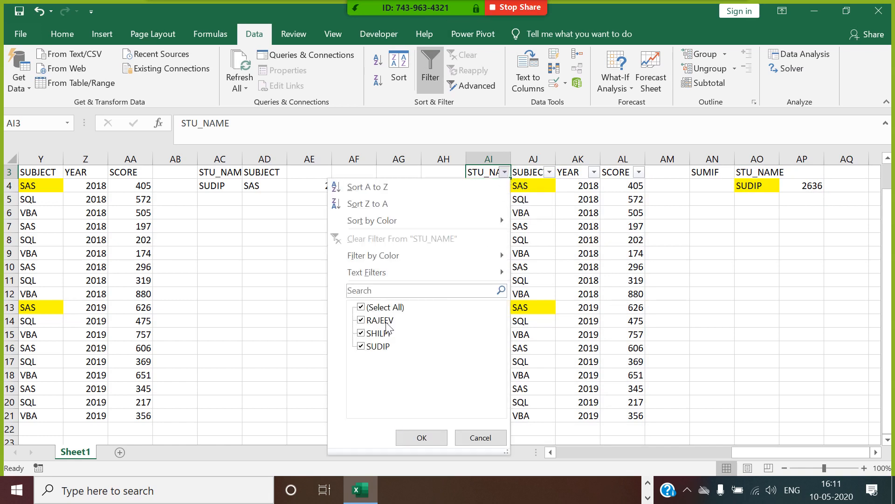
left_click(361, 307)
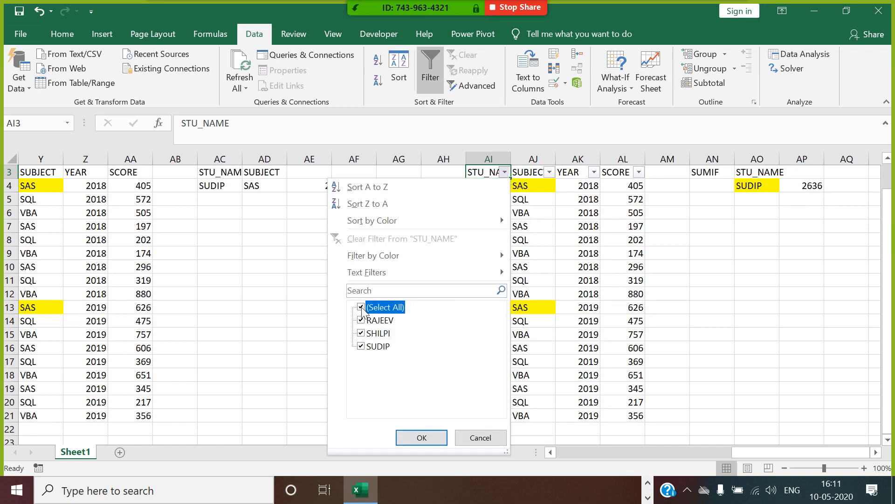
left_click(362, 346)
left_click(421, 438)
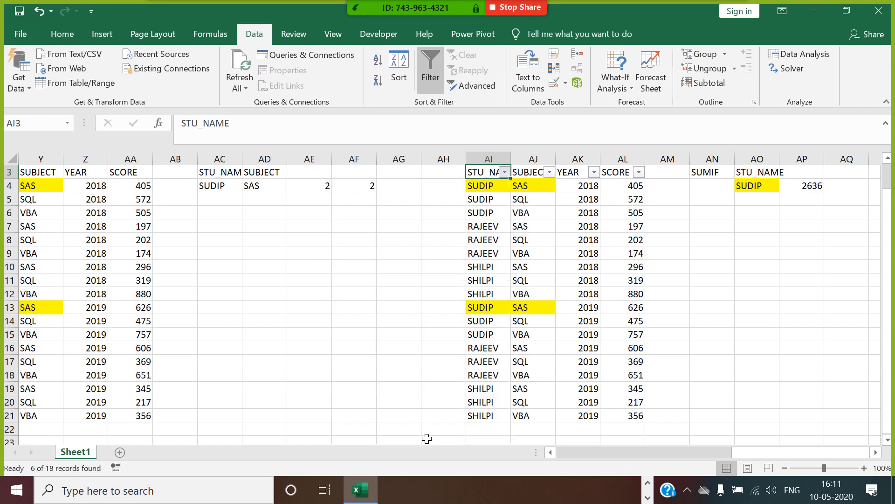
left_click_drag(646, 192, 639, 262)
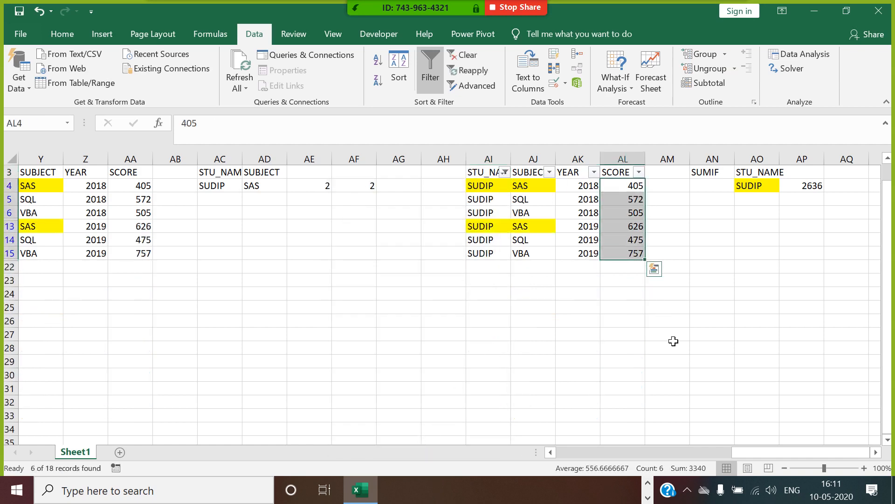
left_click(816, 192)
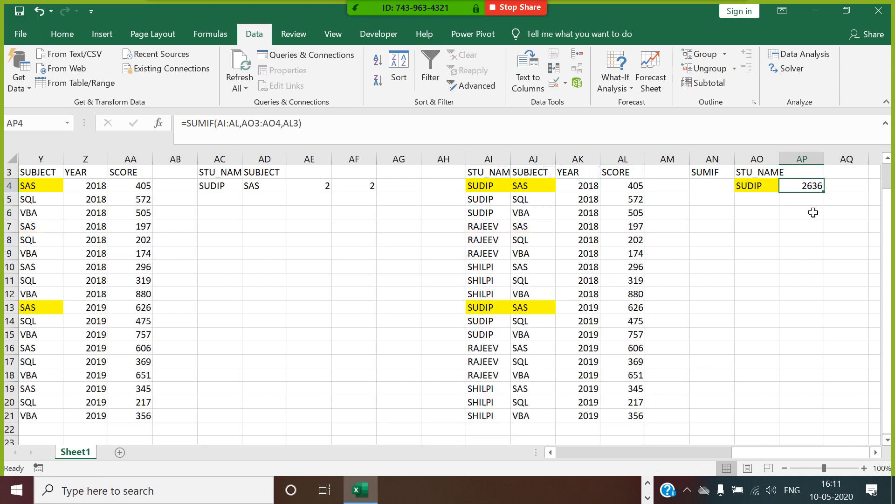
Step: Begin AP4's formula as =SUMIF(AI3:AL21, using the full student table as range
type("=")
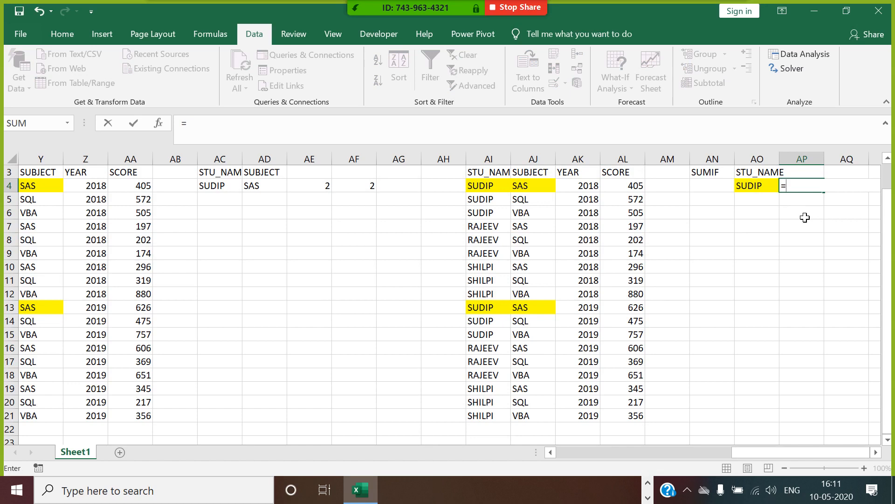
type("SUMIF(")
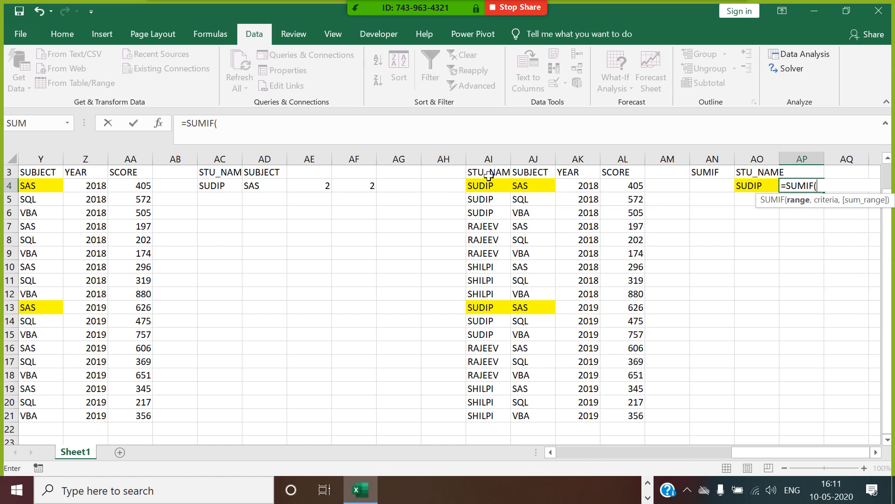
left_click_drag(488, 176, 486, 224)
left_click_drag(497, 407, 503, 411)
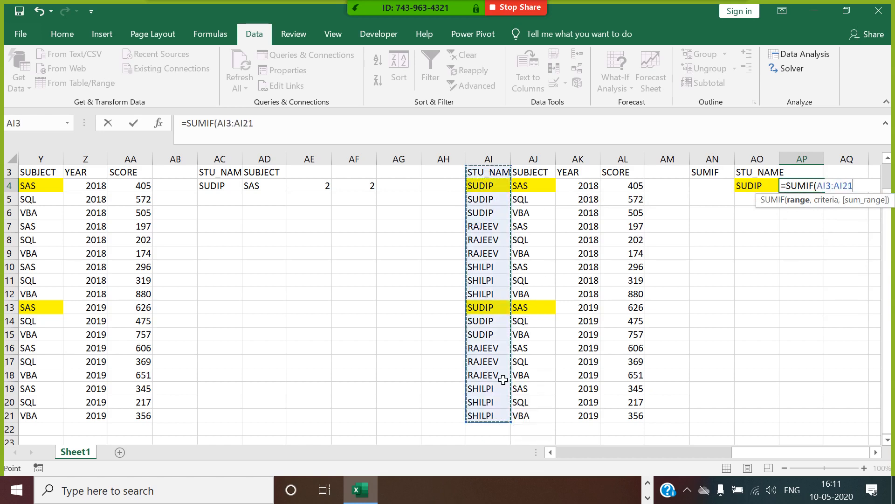
key("shift+Right")
key("shift+Right")
key("shift+Right")
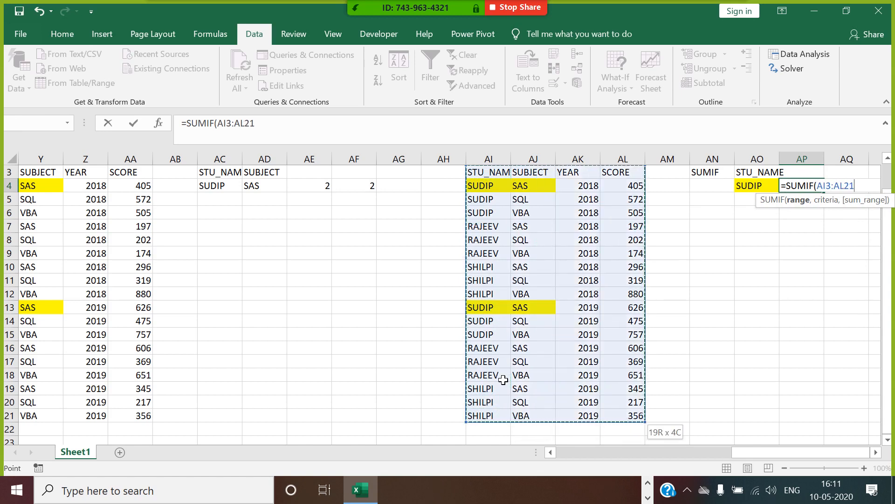
type(",")
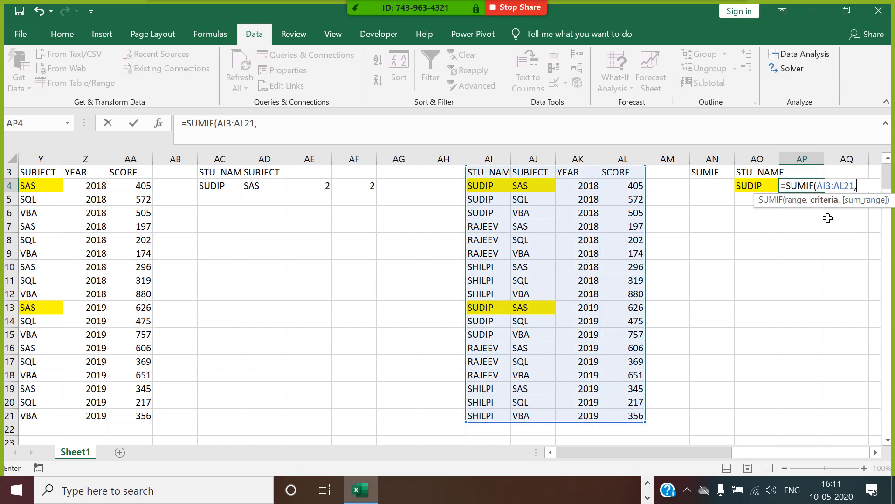
Step: Complete AP4 as =SUMIF(AI3:AL21,AO4,AL3), returning 3340, and auto-fit column AO
left_click(765, 189)
type(",")
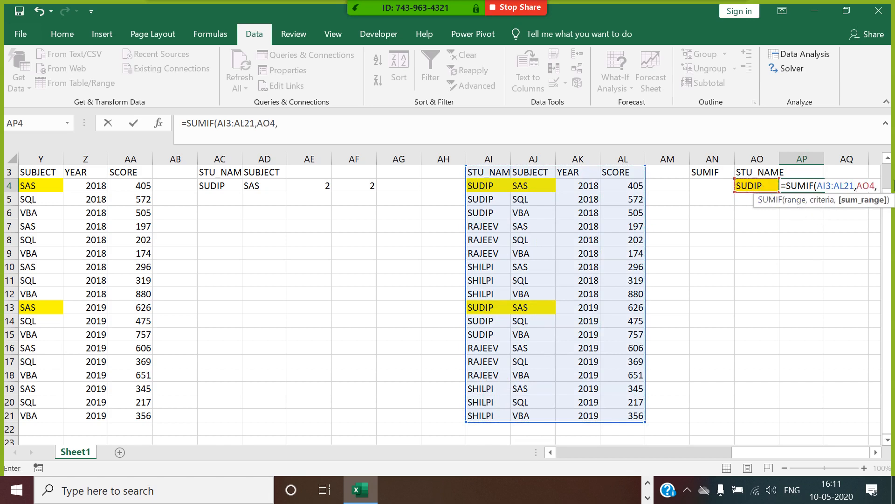
left_click(630, 173)
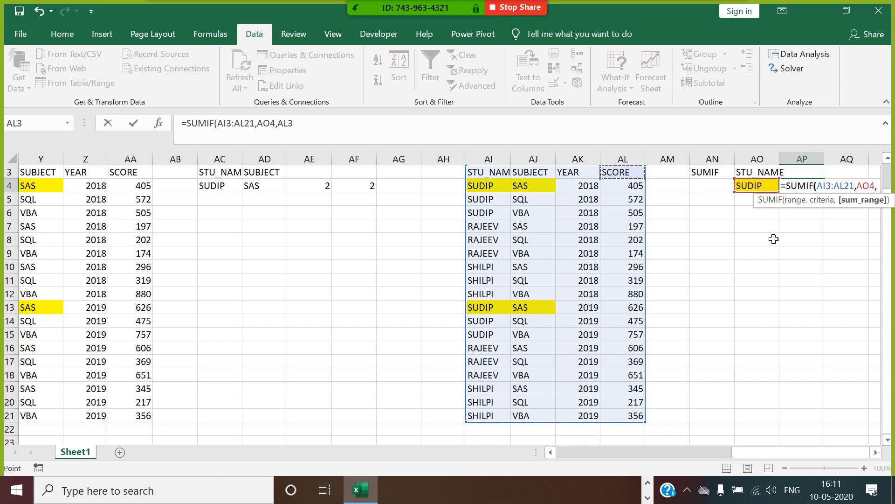
key("Return")
left_click(818, 186)
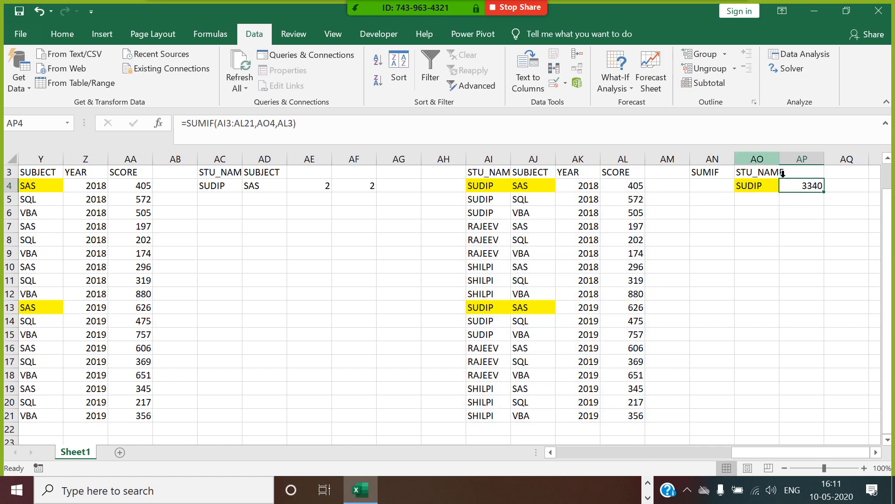
double_click(780, 160)
left_click(877, 452)
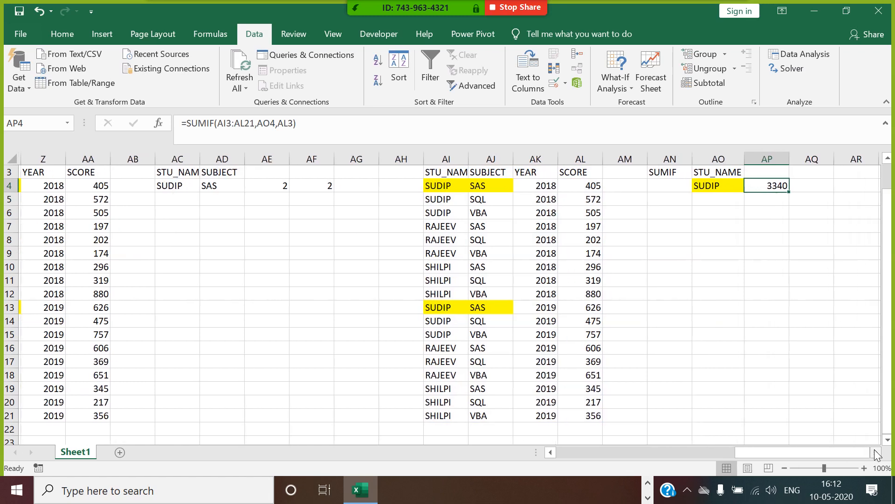
Step: Copy the STU_NAME and SUBJECT headings with the first data row into AR3:AS4
left_click(876, 452)
left_click(876, 452)
left_click_drag(356, 173, 401, 183)
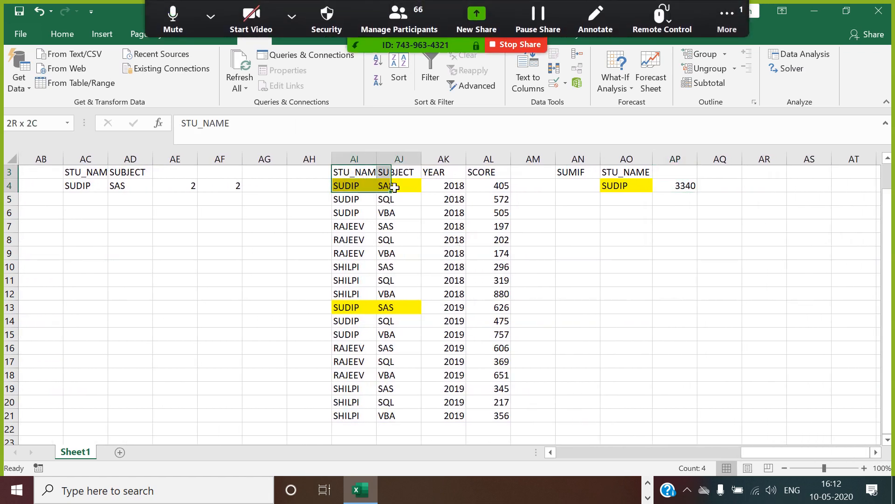
key("ctrl+c")
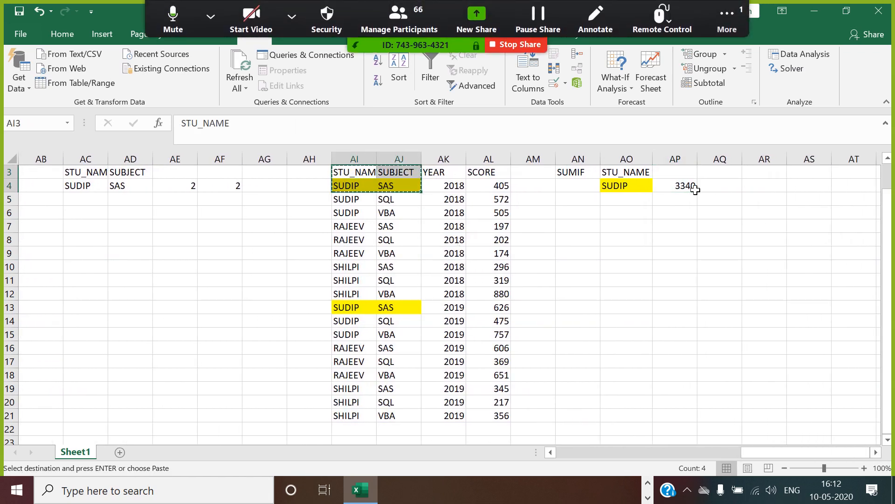
left_click(764, 176)
key("ctrl+v")
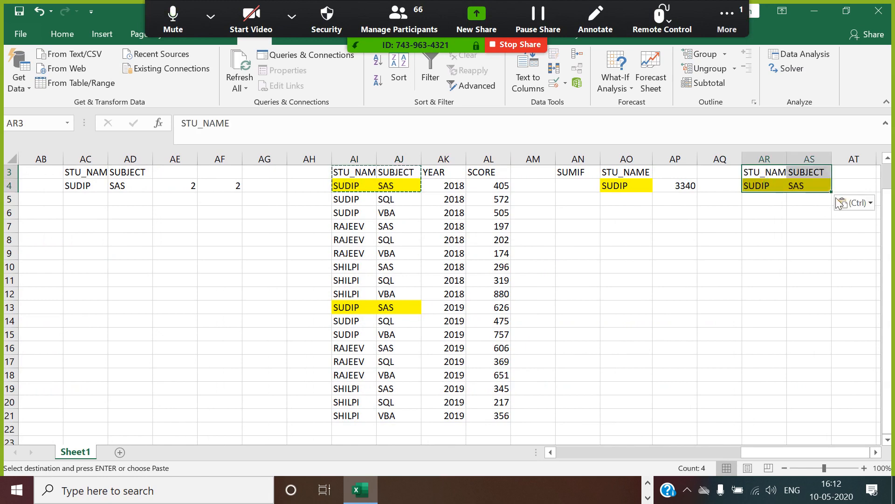
Step: Start a SUMIFS in AT4 summing AL:AL, with AI3:AI21 as the first criteria range
left_click(853, 186)
type("=")
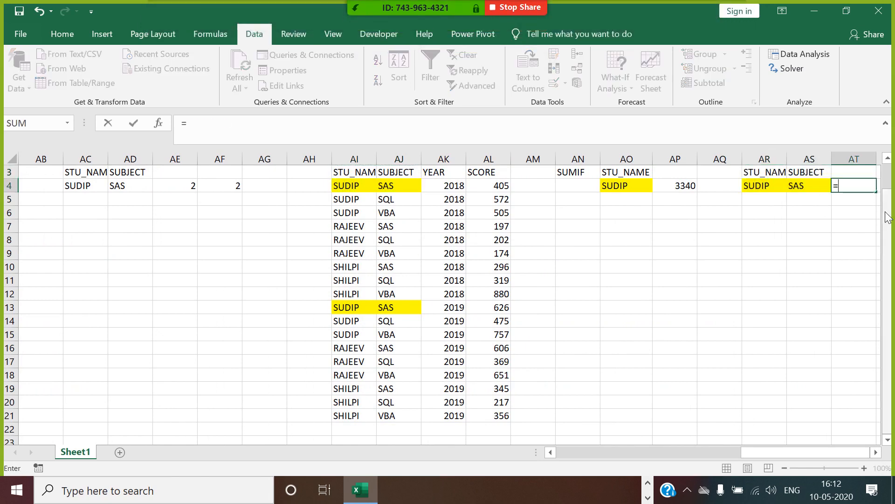
type("S")
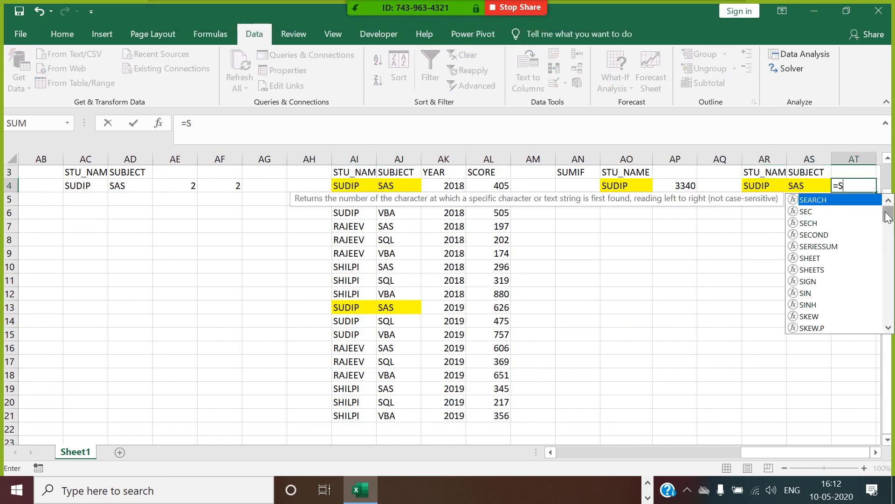
type("UMI")
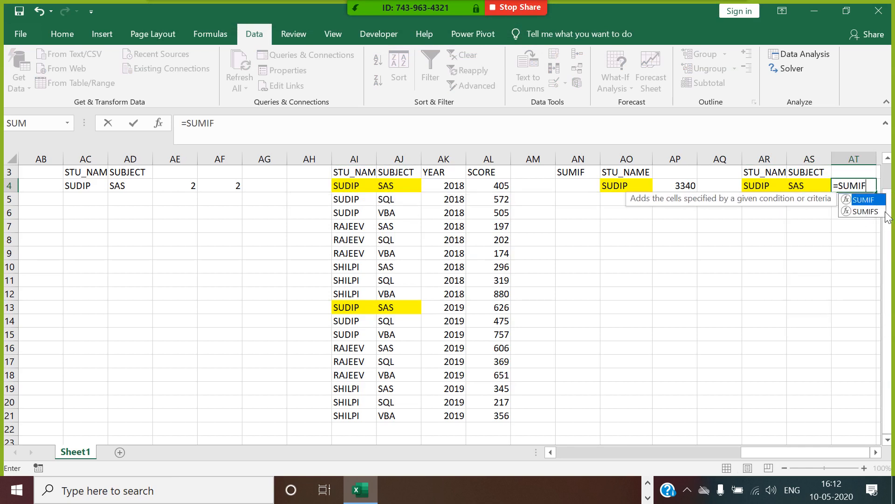
type("F")
double_click(866, 211)
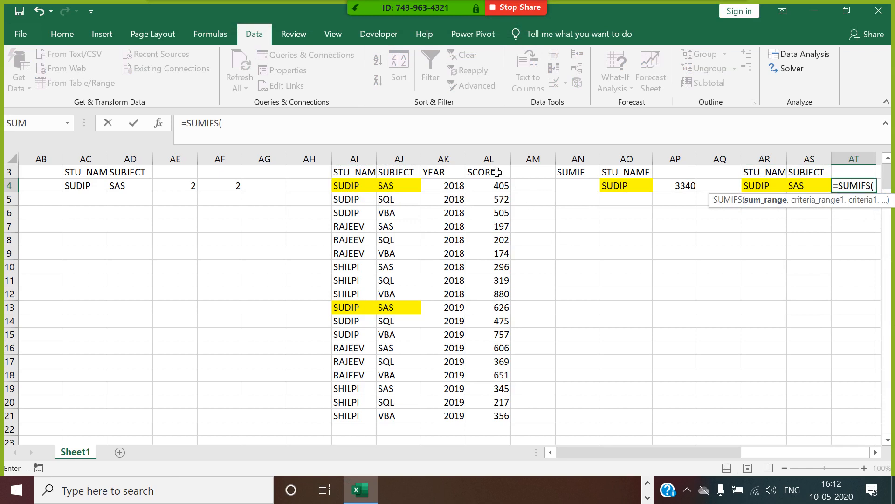
left_click(490, 159)
type(",")
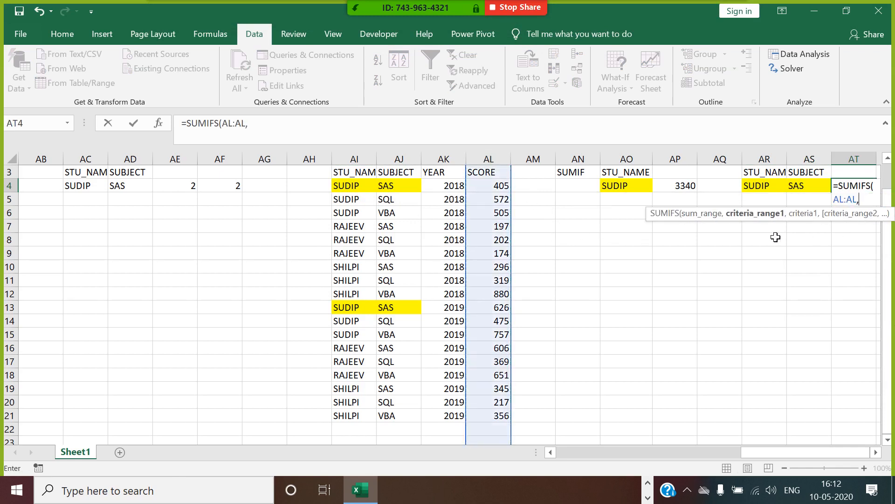
left_click_drag(357, 176, 361, 417)
type(",")
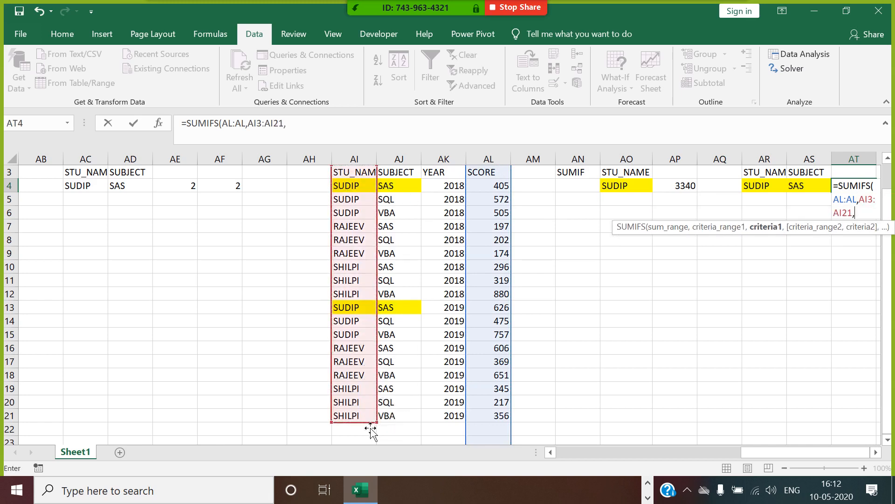
Step: Add criteria AR4, AJ3:AJ21 and AS4 and enter the SUMIFS, which returns #VALUE!
left_click(769, 188)
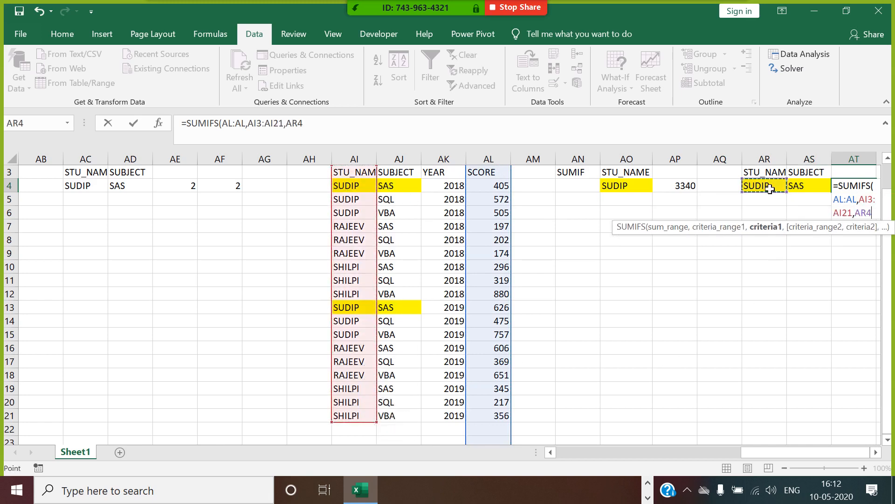
type(",")
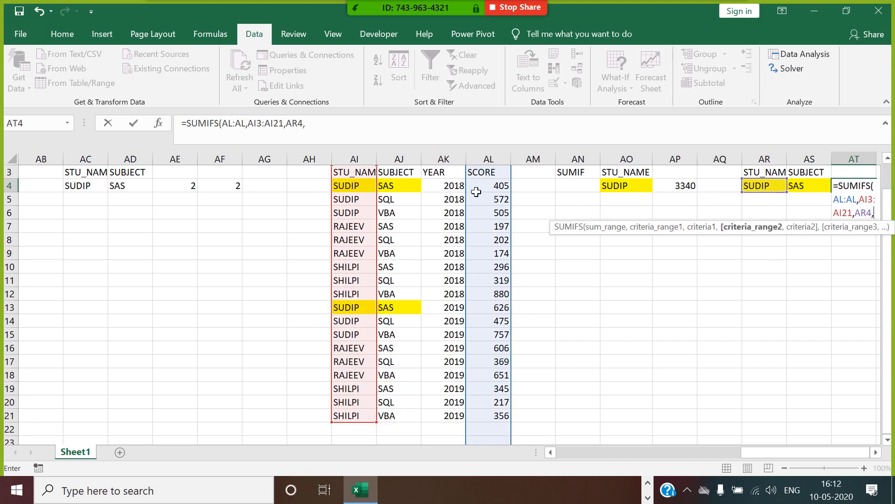
left_click_drag(405, 174, 400, 420)
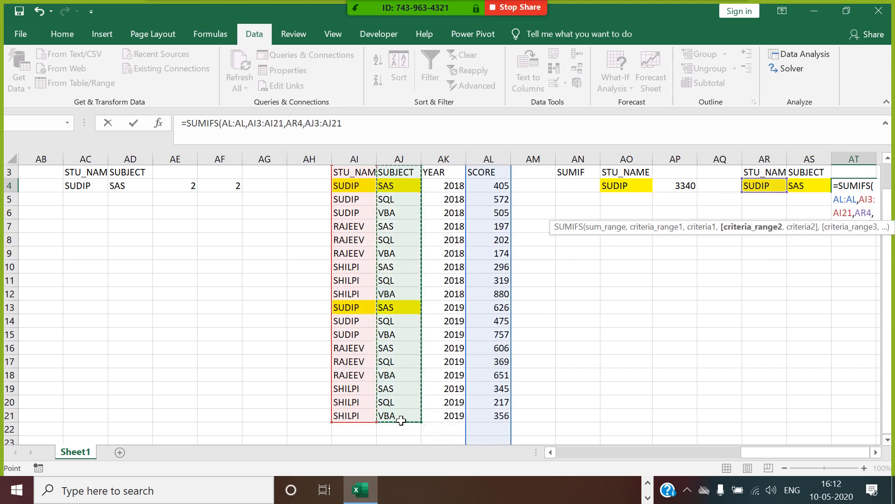
type(",")
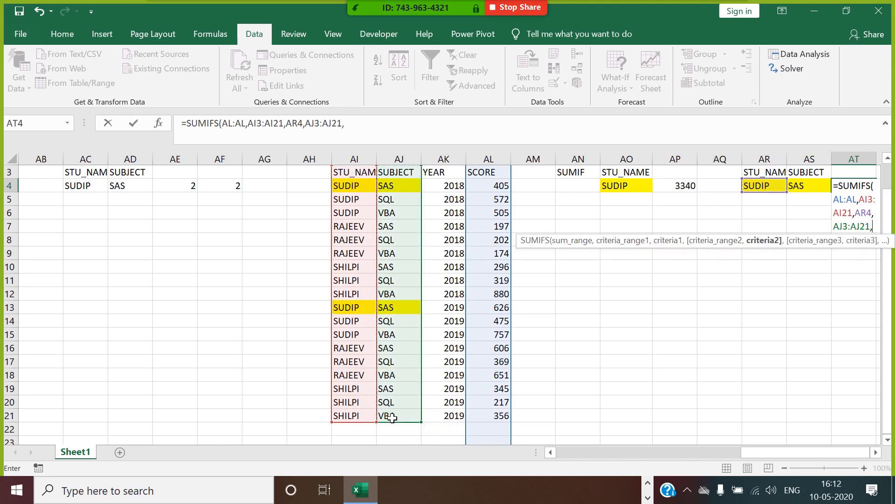
left_click(811, 189)
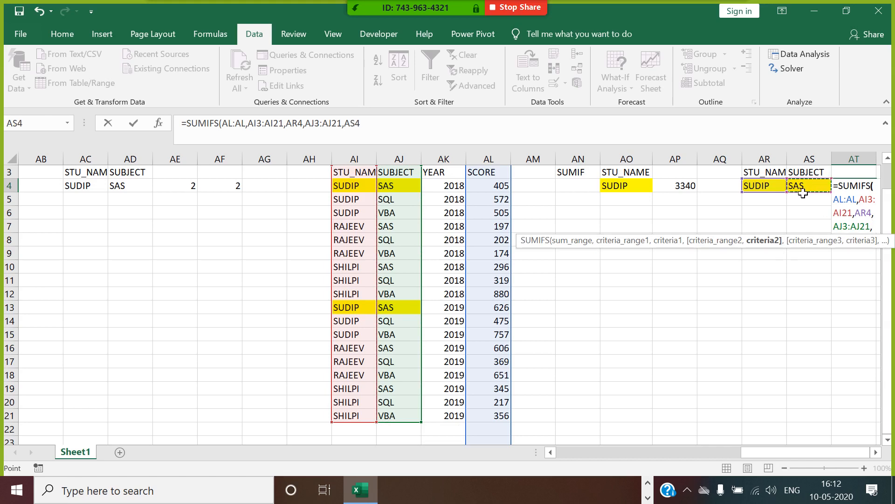
key("Return")
left_click(866, 186)
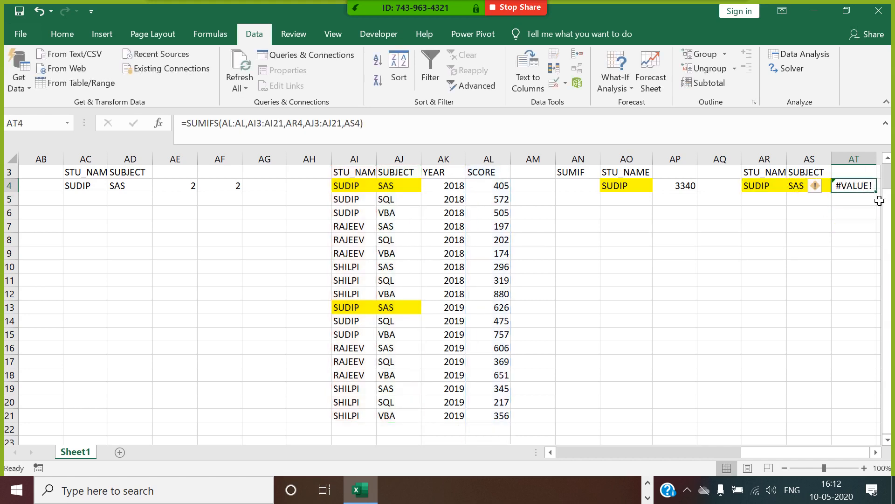
Step: Retype AT4 as =SUMIFS(AL3:AL21,AI3:AI21,AR4, using the bounded score range
type("=SUMIFS")
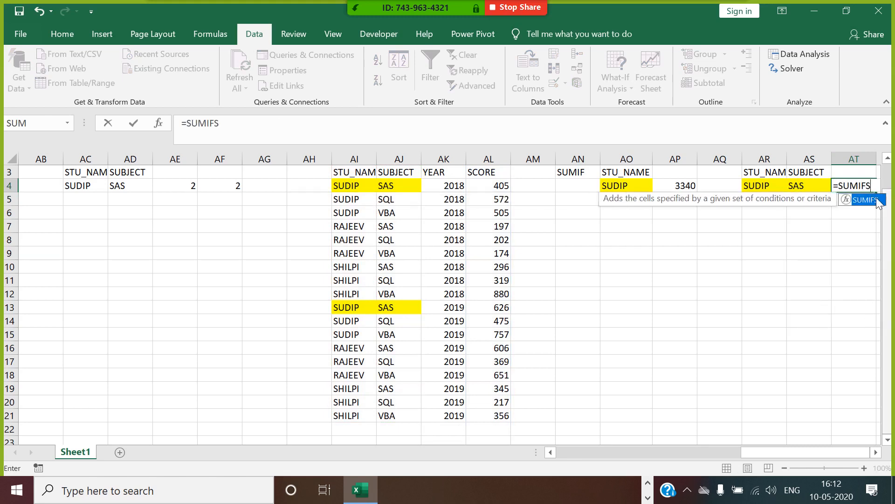
type("(")
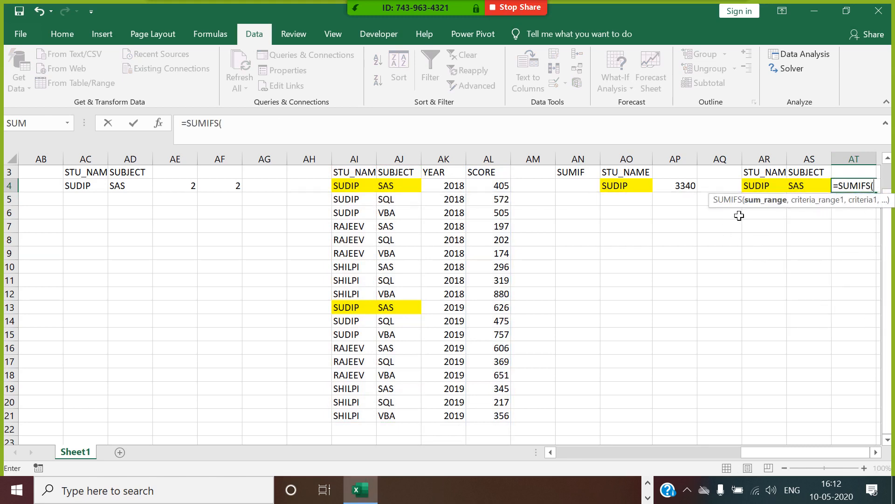
left_click_drag(495, 178, 505, 420)
type(",")
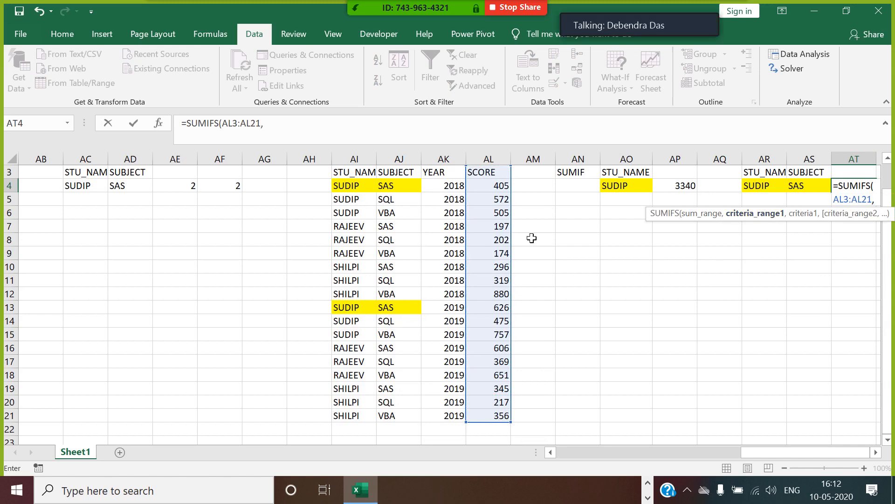
left_click_drag(362, 180, 355, 419)
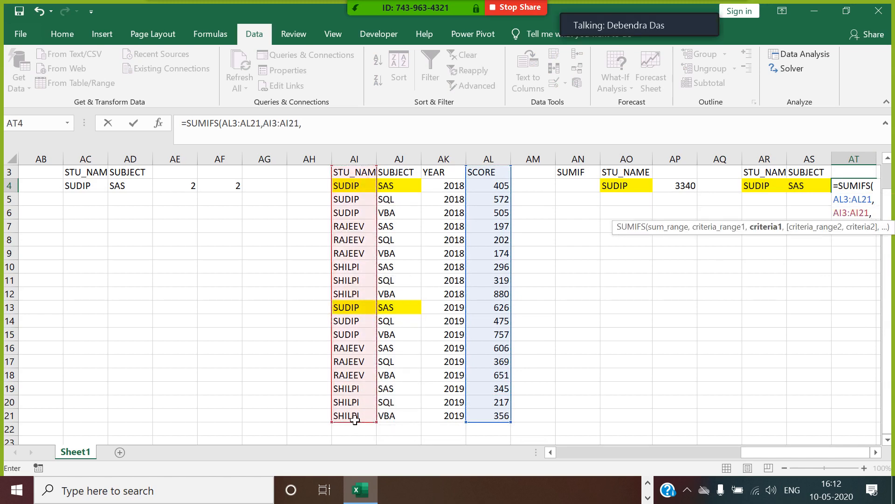
left_click(764, 189)
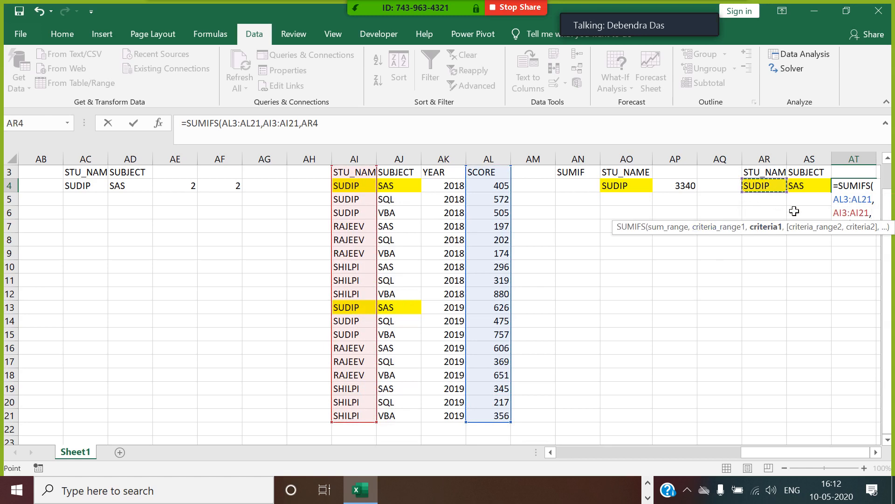
type(",")
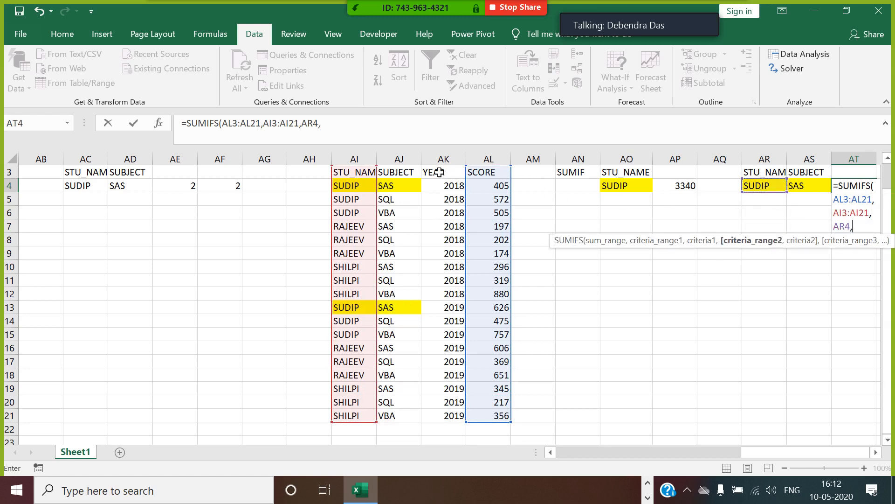
Step: Finish with AJ3:AJ21 and AS4 as the subject criteria, giving 1031
left_click_drag(406, 174, 399, 410)
type(",")
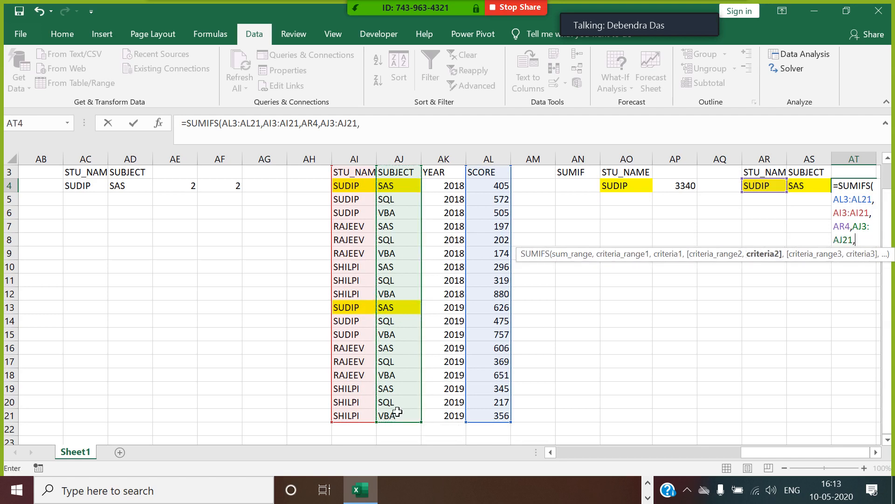
left_click(810, 187)
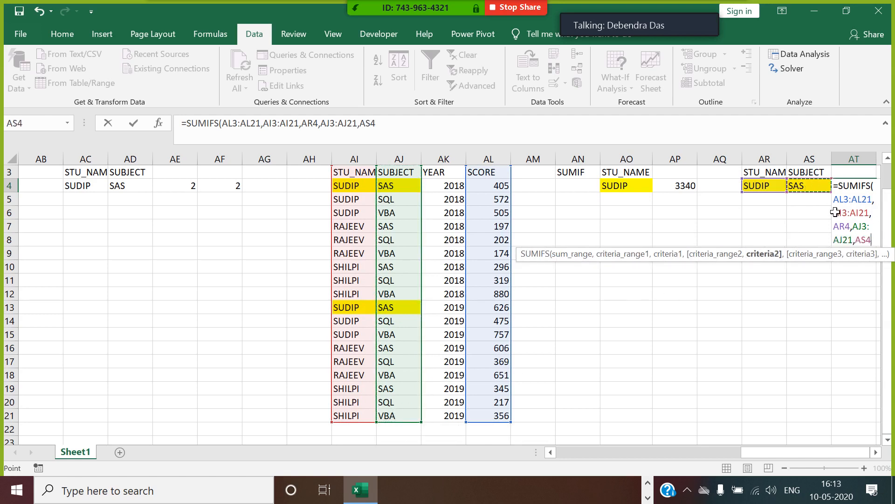
type(")")
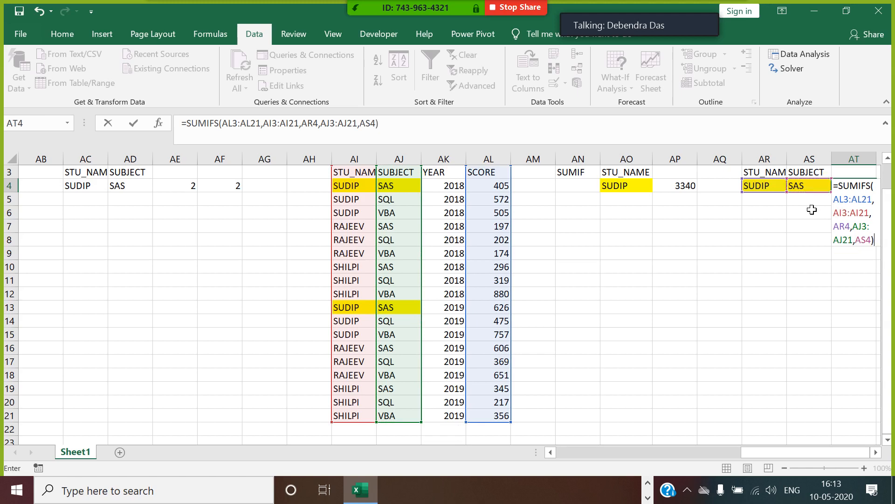
key("Return")
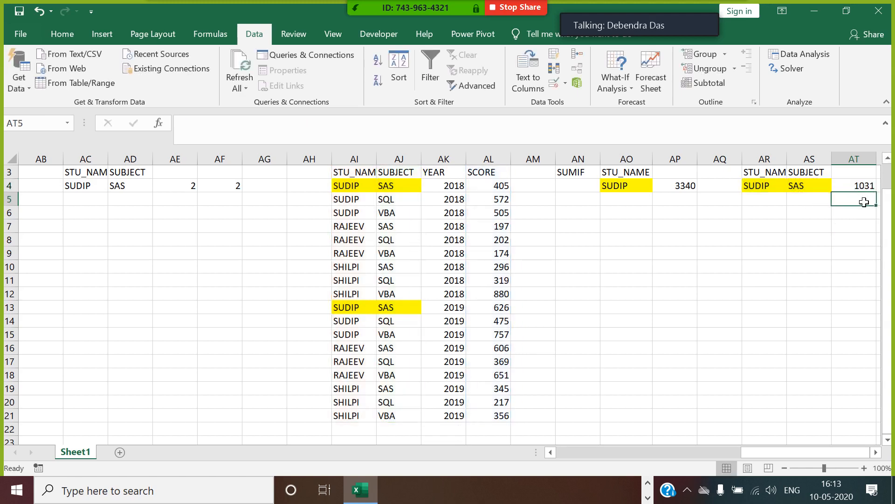
left_click(865, 188)
left_click(876, 452)
left_click(876, 452)
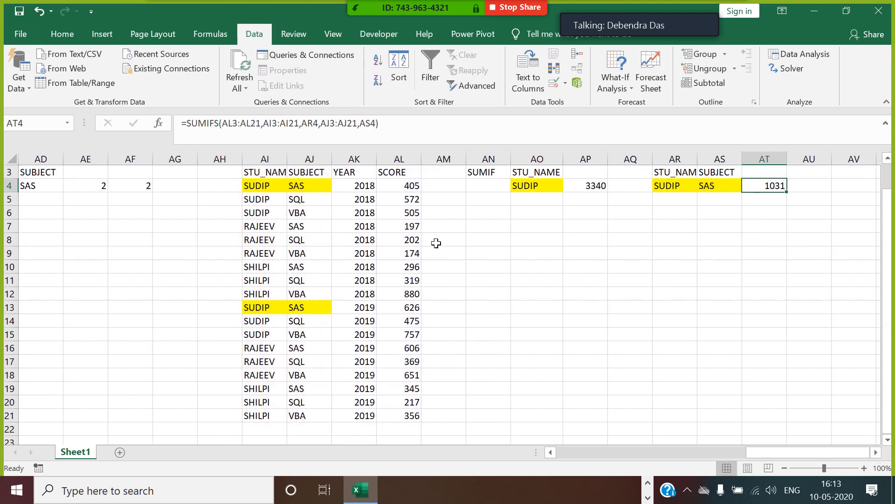
Step: Copy the RAJEEV and SQL cells from row 8 into AR7:AS7
left_click(277, 160)
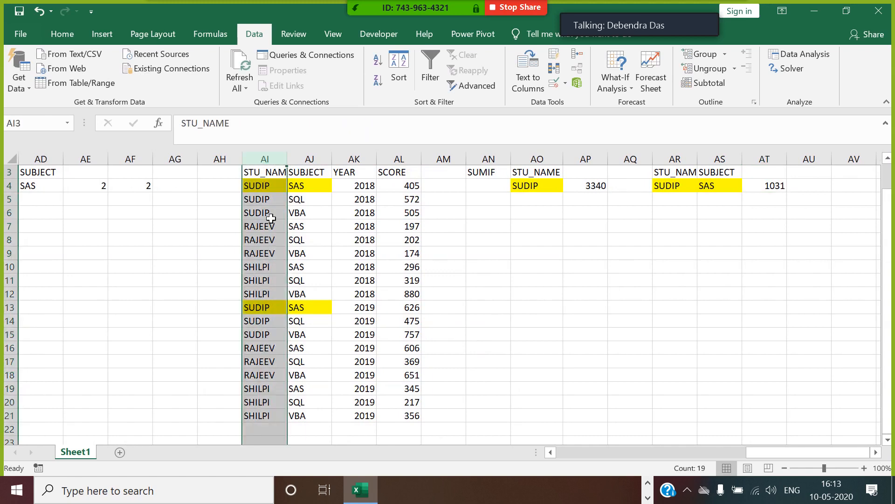
left_click_drag(271, 173, 411, 416)
left_click(775, 186)
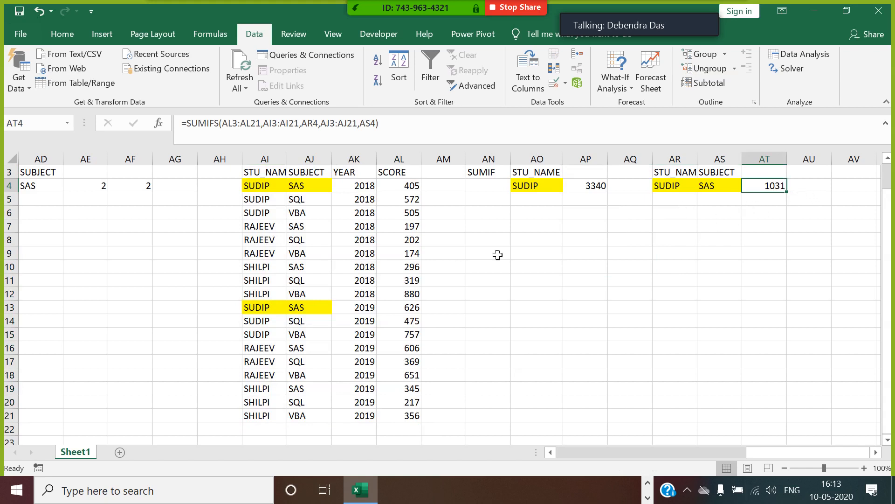
left_click(270, 214)
left_click_drag(261, 240, 308, 241)
key("ctrl+c")
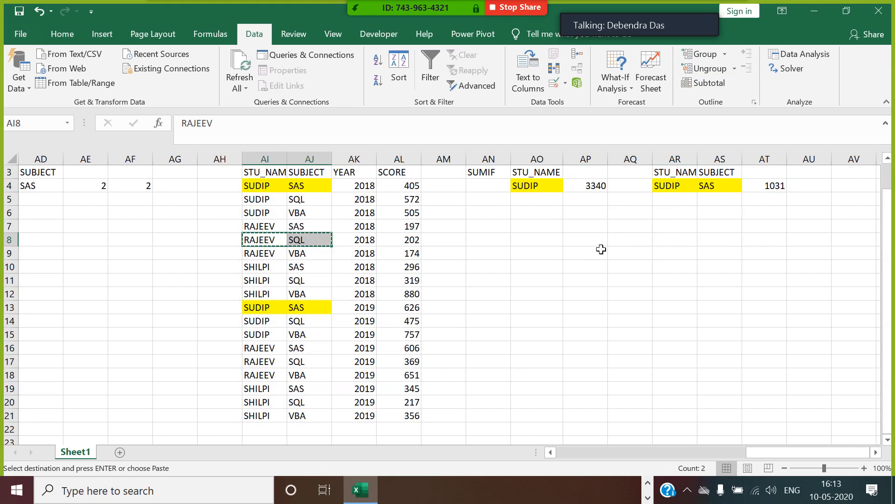
left_click(682, 226)
key("ctrl+v")
Step: Start a SUMIFS in AT7 with sum range AL3:AL21 and criteria range AI3:AI21
left_click(753, 228)
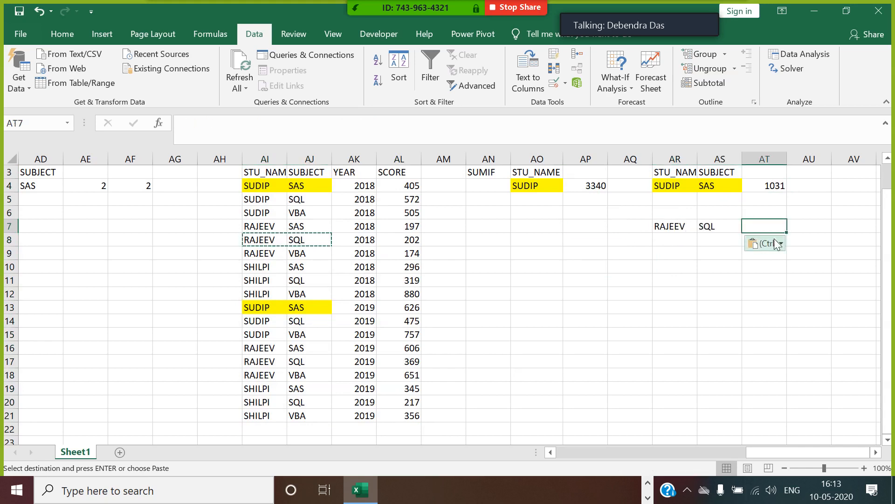
type("=SUMI")
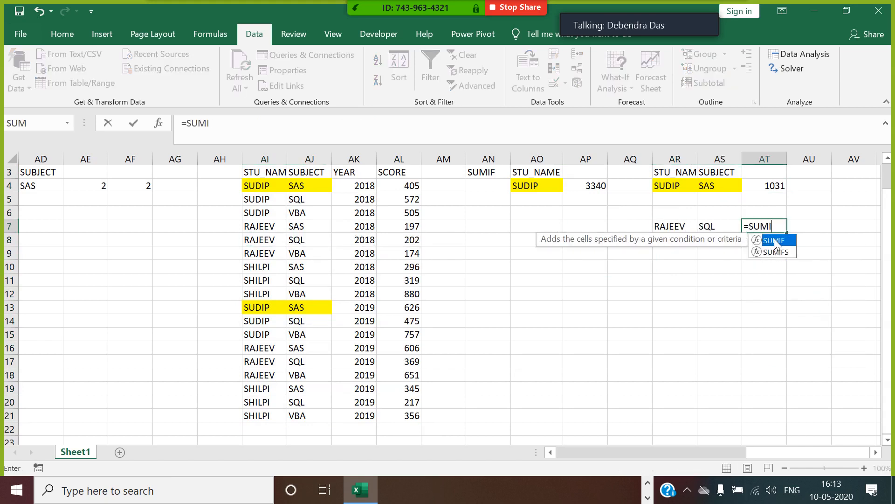
type("F")
double_click(777, 253)
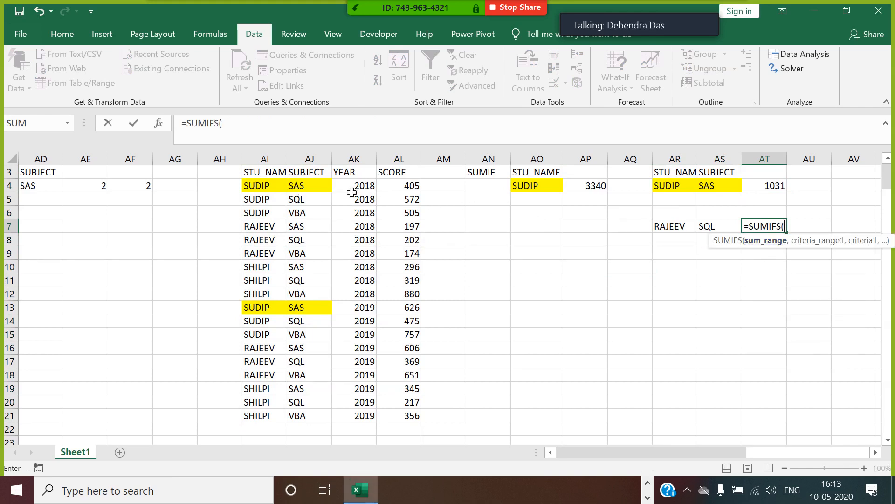
left_click_drag(395, 174, 412, 417)
type(",")
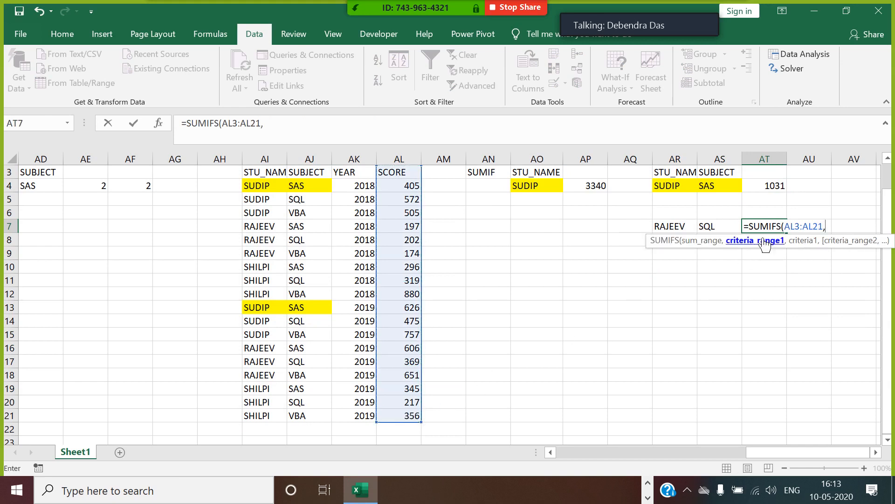
left_click_drag(264, 173, 275, 416)
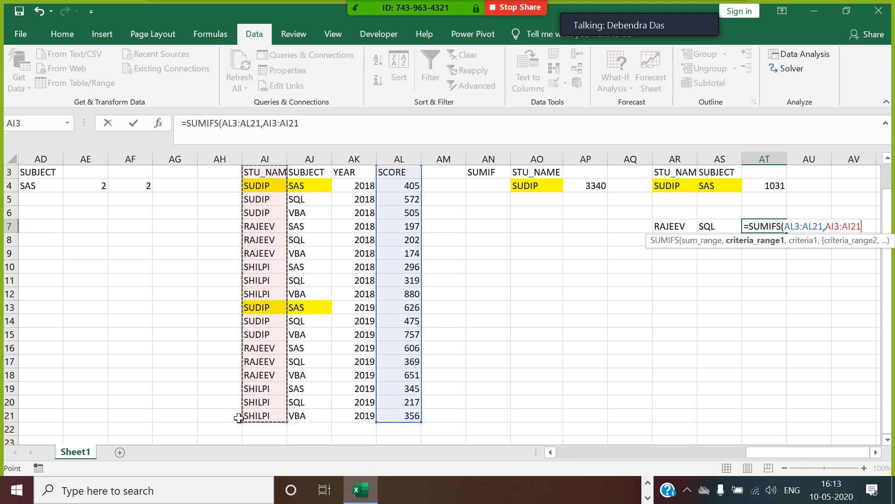
type(",")
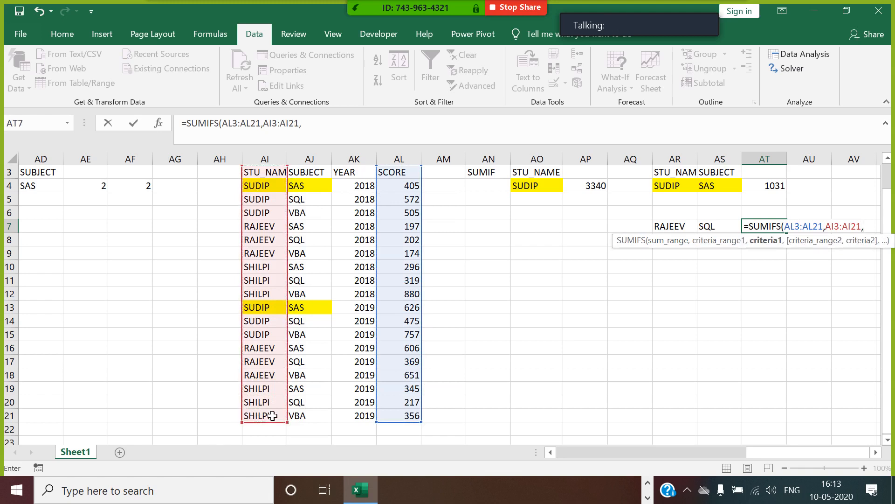
Step: Add criteria AR7, AJ3:AJ21 and AS7 to the SUMIFS, returning 571
left_click(683, 230)
type(",")
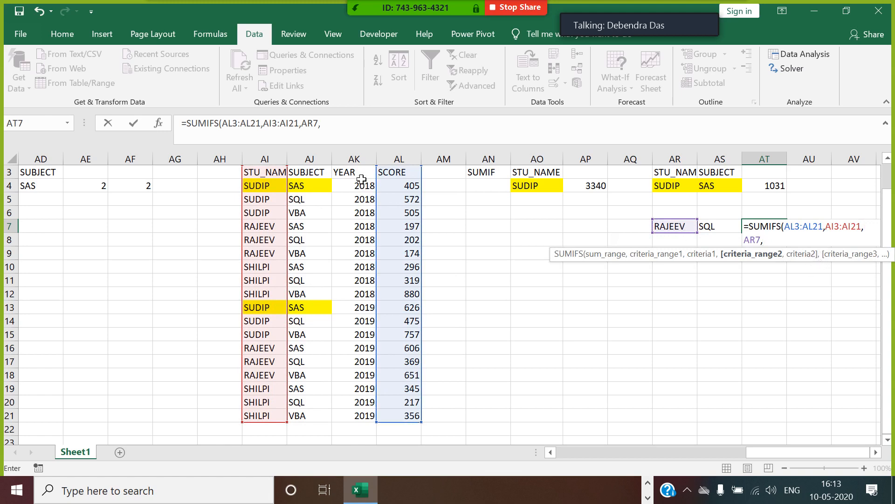
left_click_drag(319, 178, 303, 418)
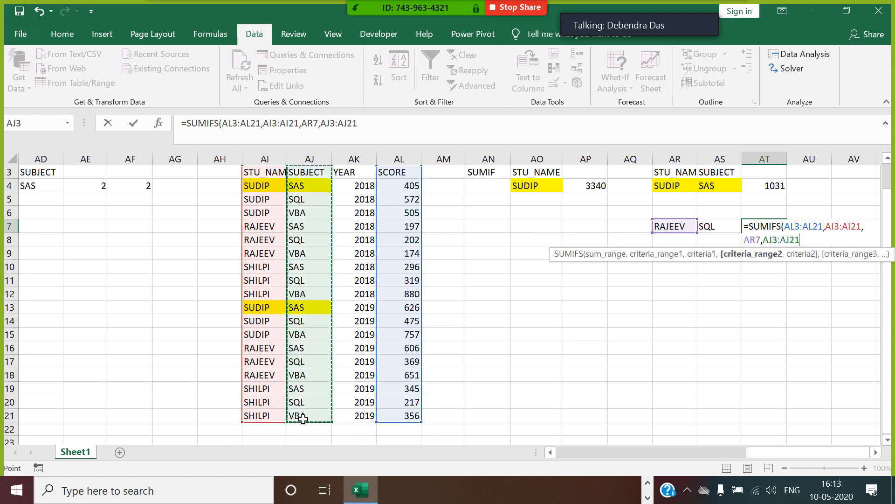
type(",")
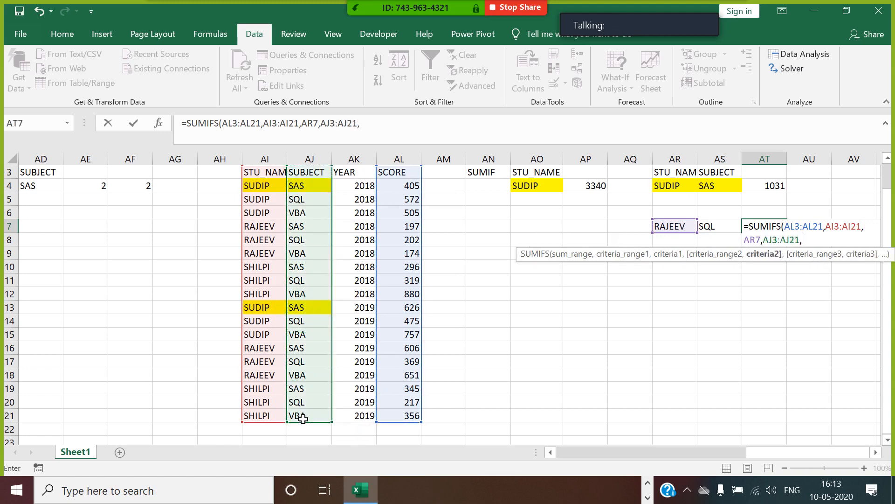
left_click(726, 232)
key("Return")
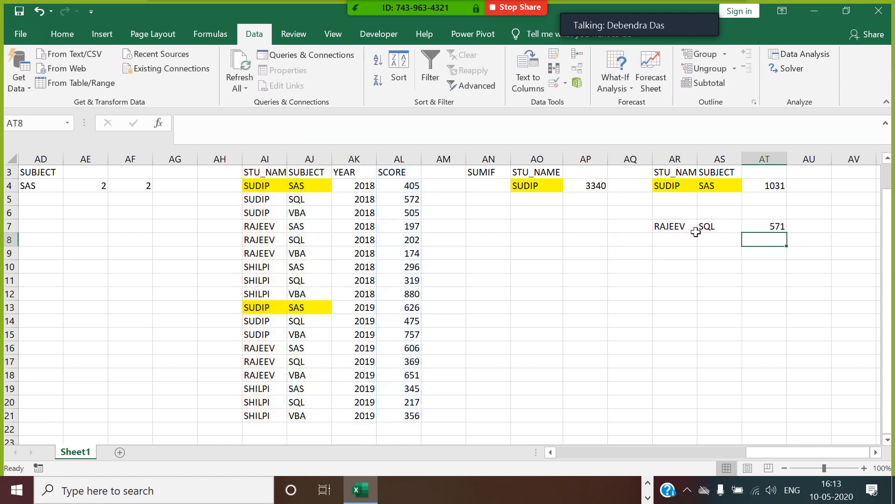
left_click(779, 229)
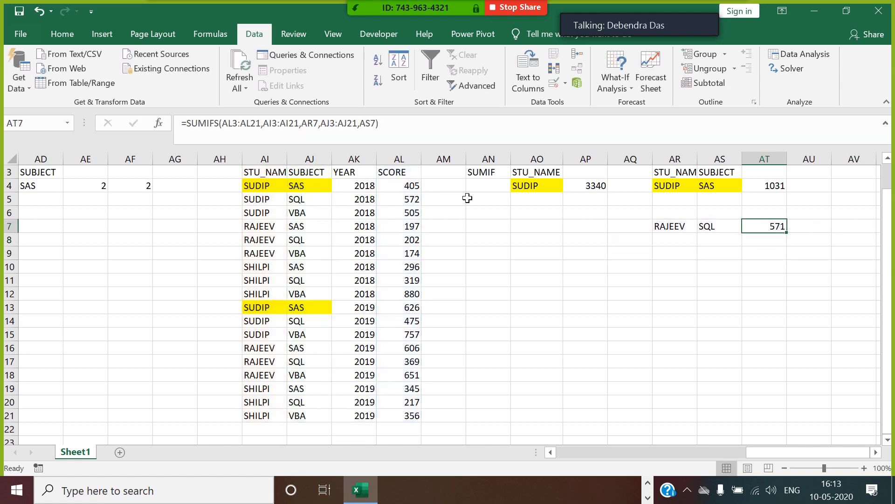
left_click(284, 173)
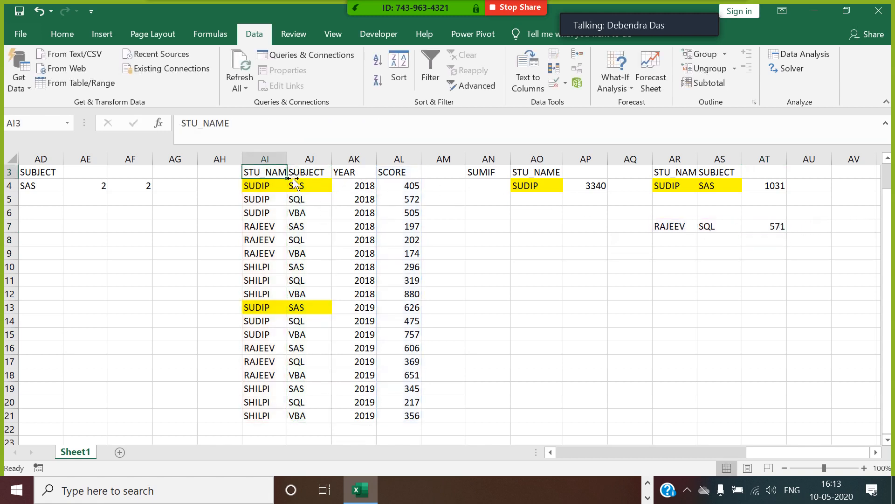
left_click(425, 77)
left_click(281, 172)
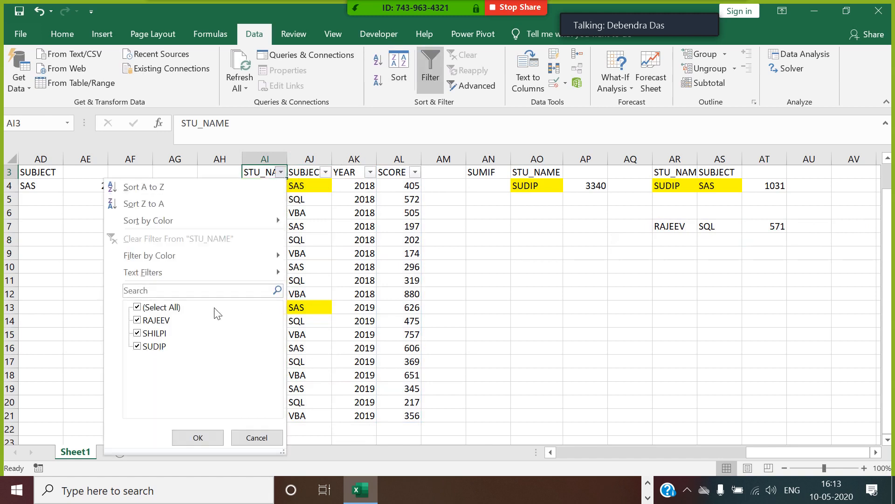
left_click(147, 309)
left_click(146, 321)
left_click(205, 438)
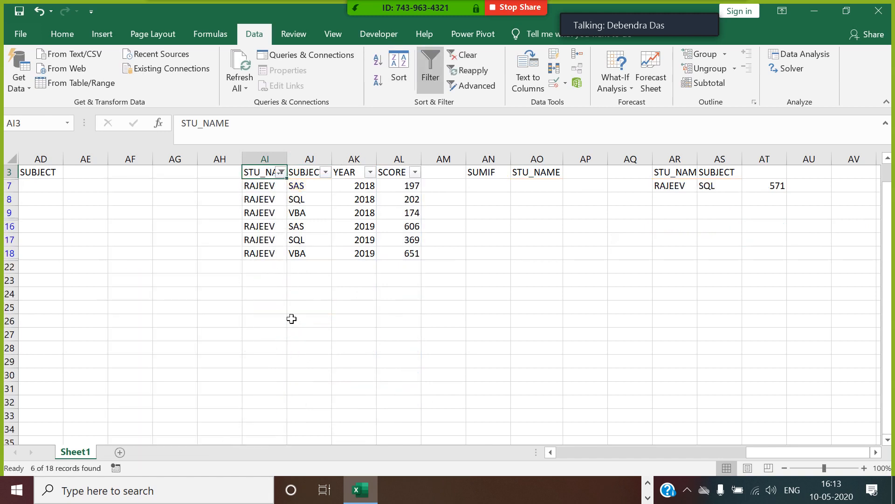
left_click(326, 172)
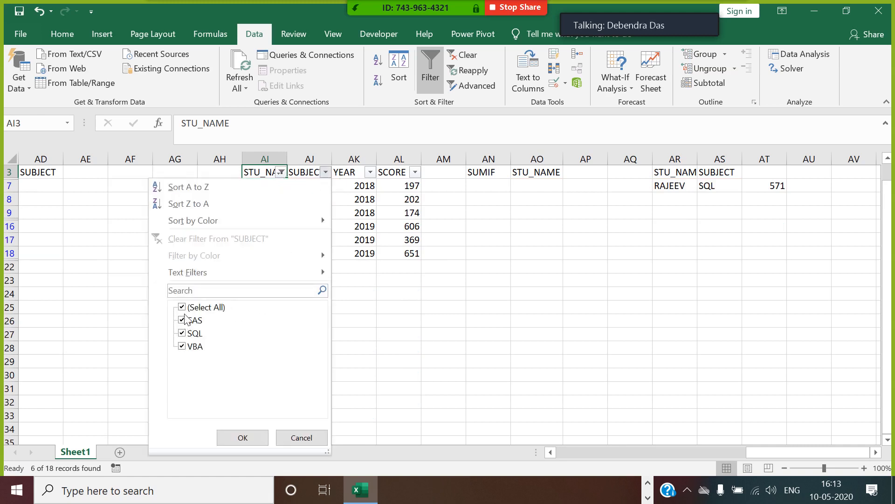
left_click(183, 307)
left_click(183, 333)
left_click(243, 437)
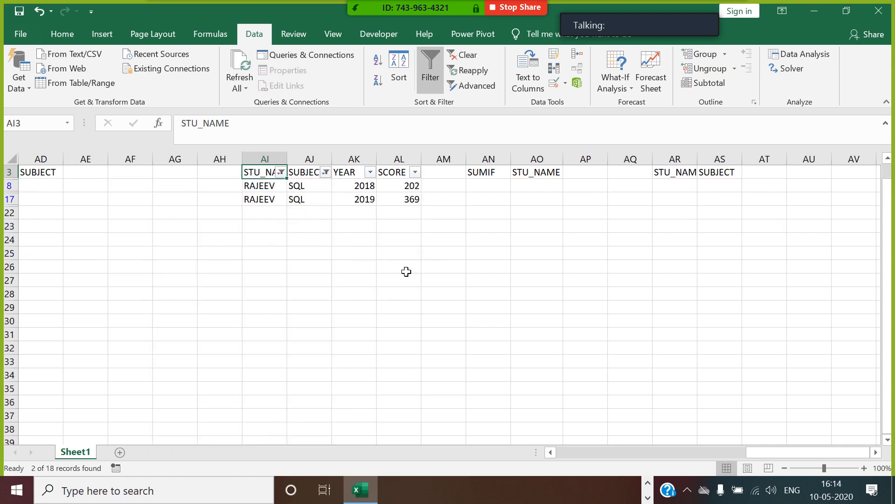
mouse_move(412, 185)
left_mouse_down()
mouse_move(416, 208)
mouse_move(418, 201)
left_mouse_up()
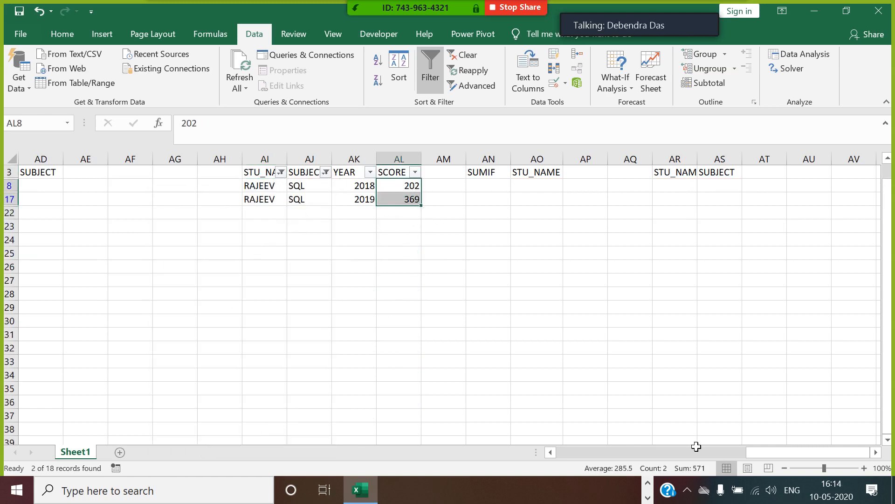
left_click(432, 79)
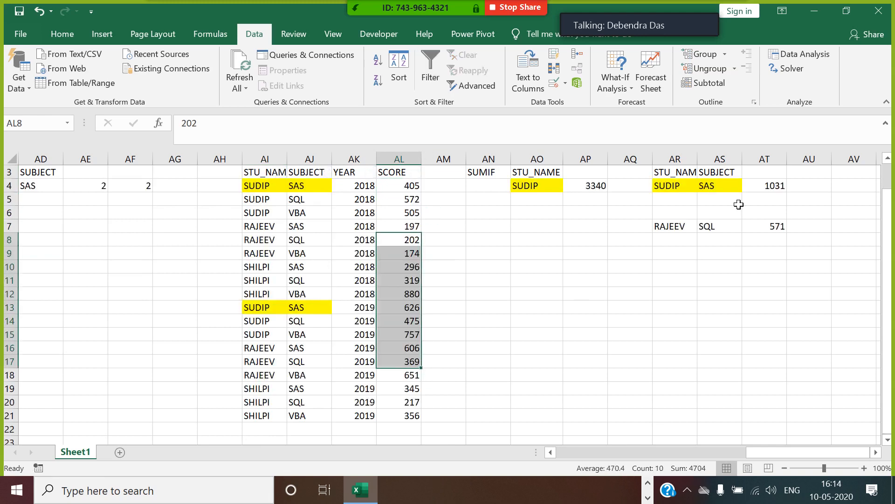
left_click(777, 227)
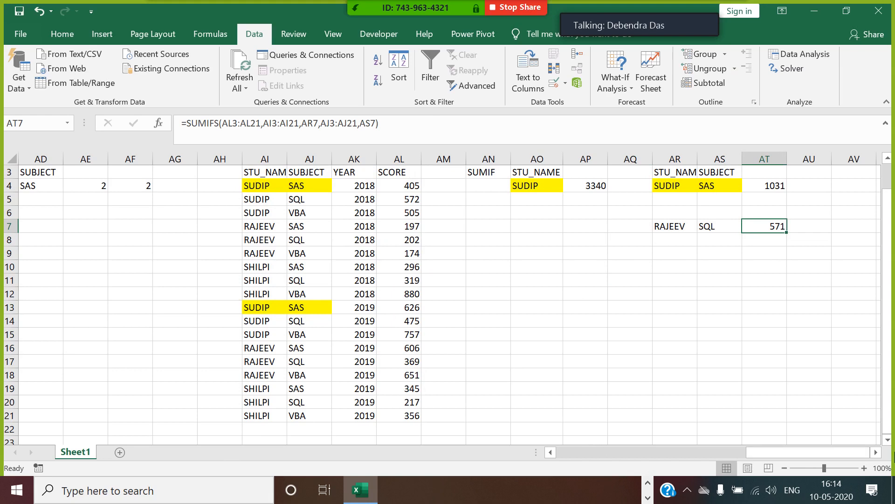
left_click(876, 452)
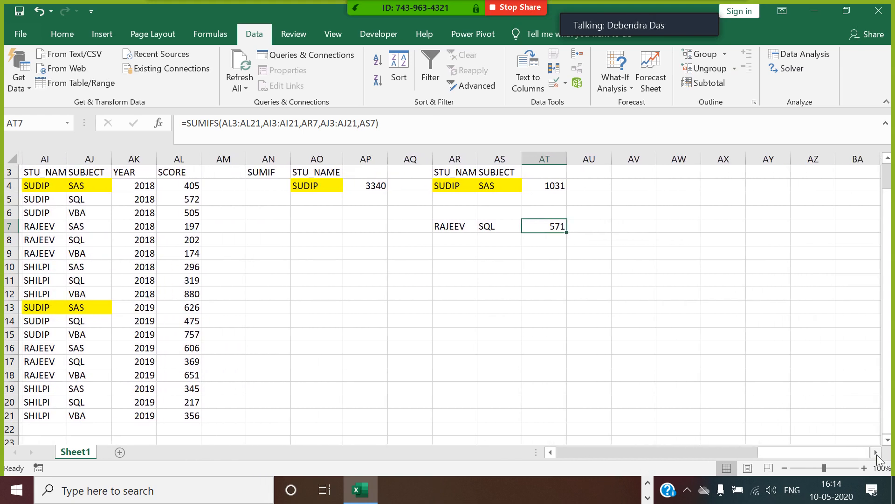
Step: Type an INTERVIEW heading in column AX and widen the column to fit it
key("alt+Tab")
key("alt+Tab")
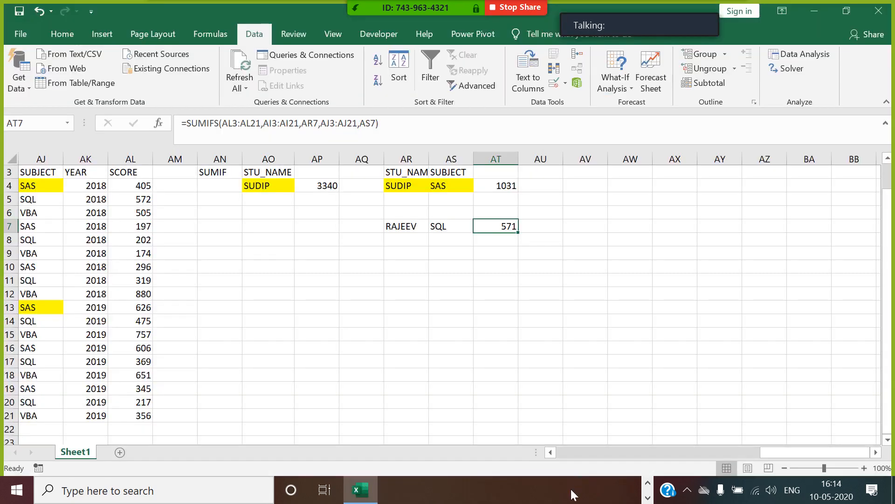
key("alt+Tab")
key("alt+Tab")
left_click(684, 241)
type("IN")
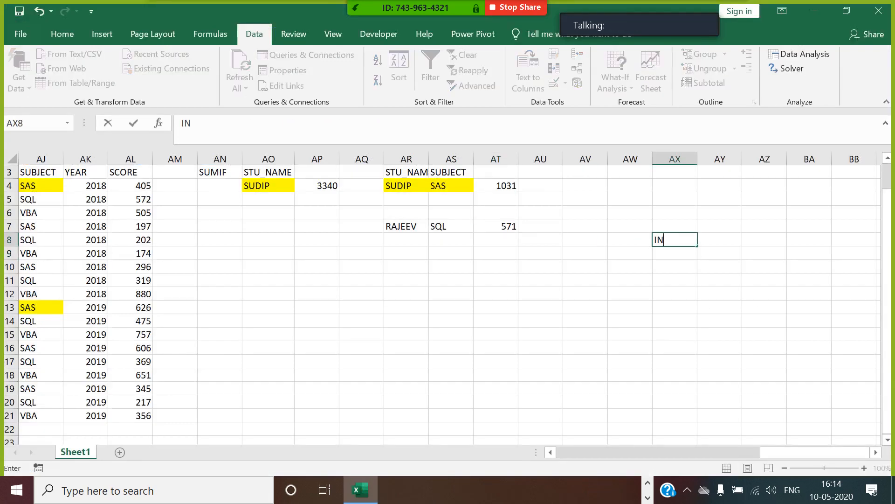
type("TERVIEW")
left_click(704, 266)
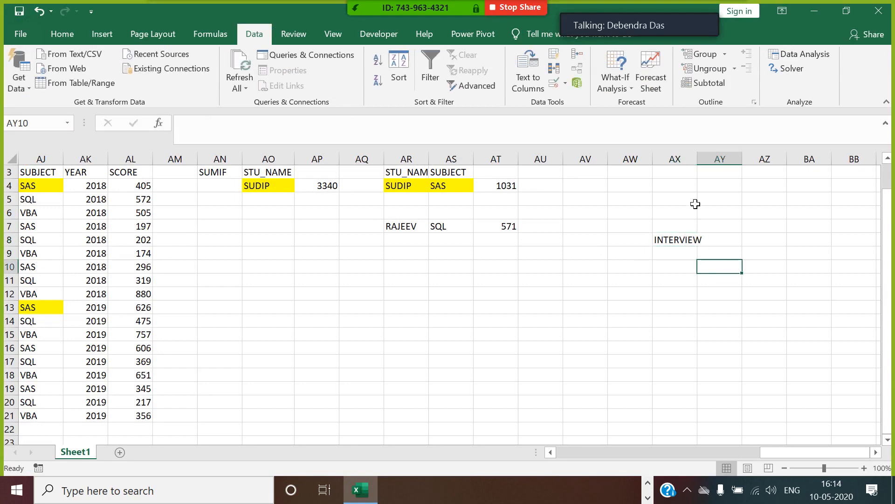
left_click_drag(703, 168, 710, 169)
Step: Add COUNTIF and COUNTIFS labels side by side in row 8
left_click(759, 246)
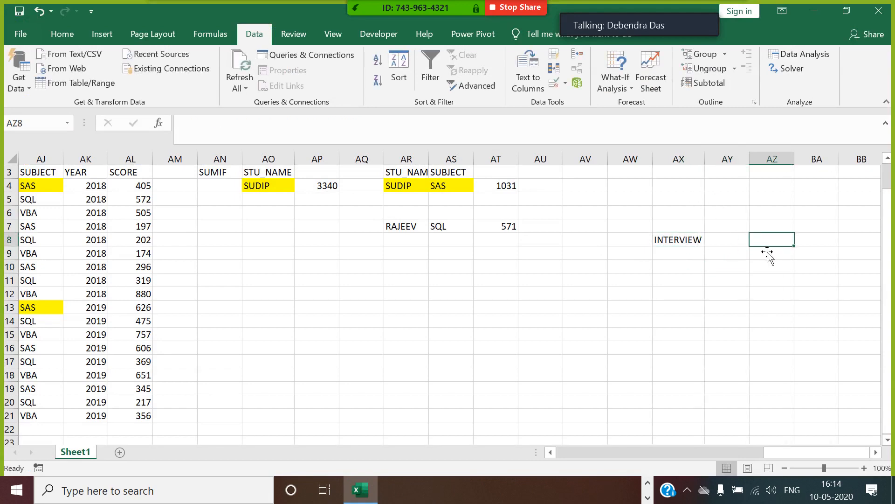
type("COUNTIF")
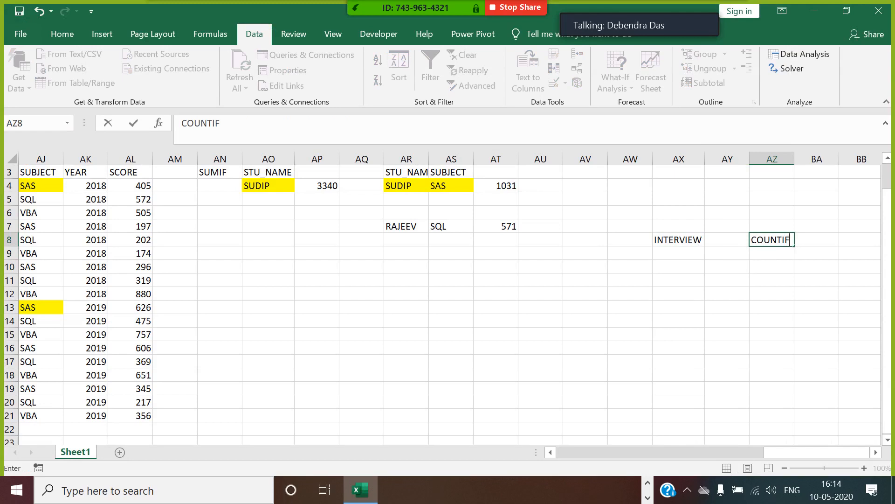
left_click_drag(832, 251, 832, 241)
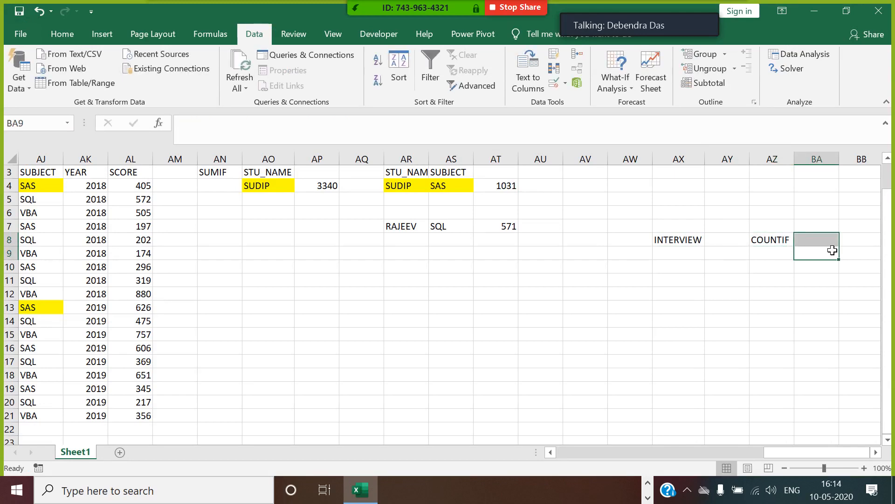
key("Up")
type("COU")
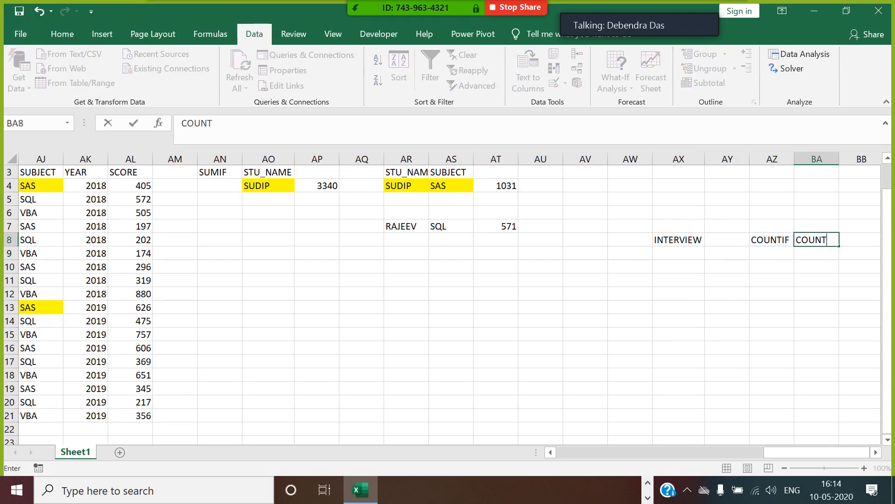
type("NTIFS")
left_click(781, 267)
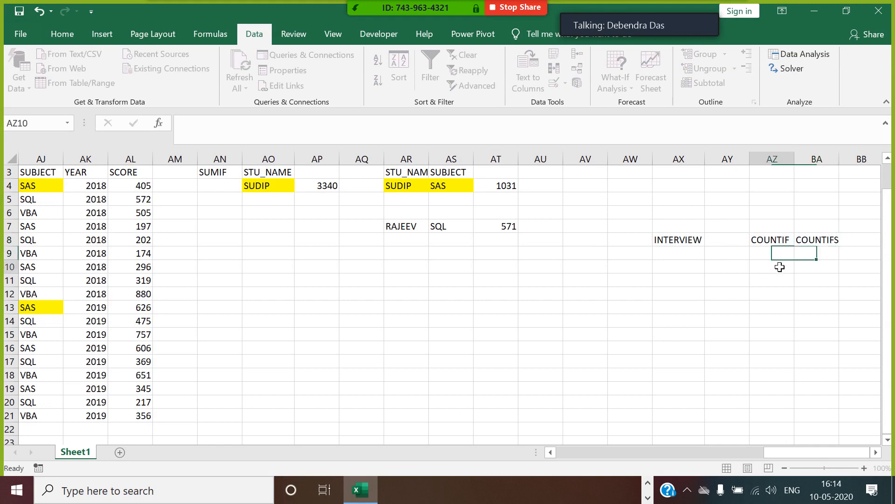
Step: Add SUMIF and SUMIFS labels in AZ10:BA10, then scroll back toward column A
type("SUMIF")
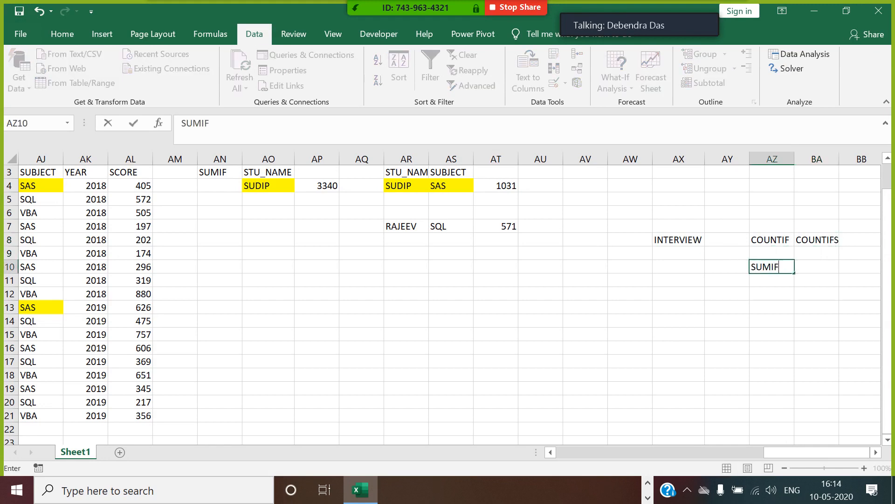
left_click(804, 272)
type("SUMIFS")
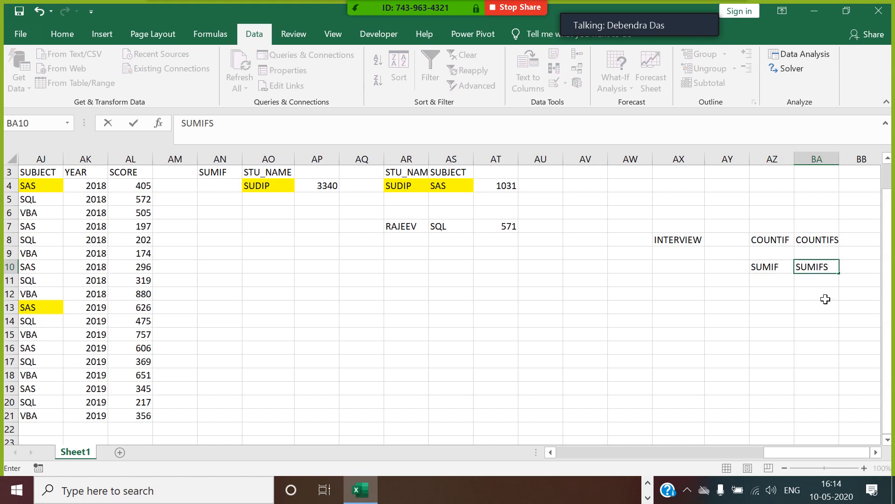
left_click(825, 298)
left_click(830, 271)
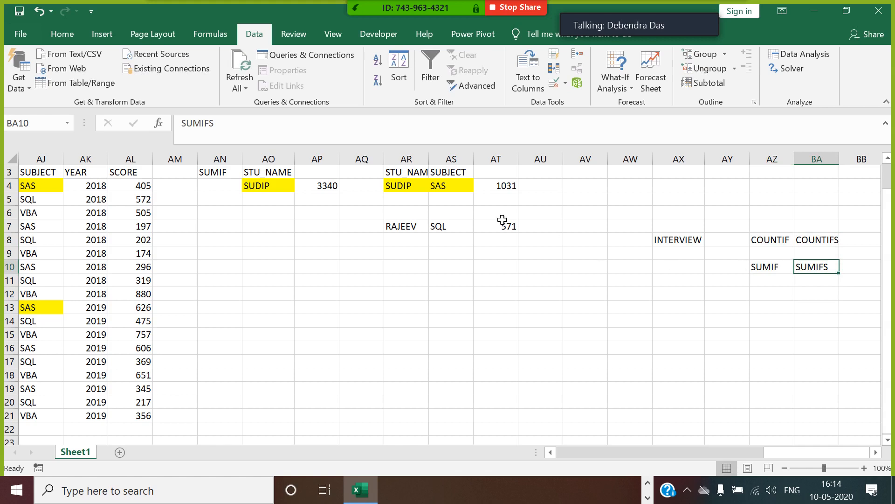
left_click_drag(796, 451, 447, 368)
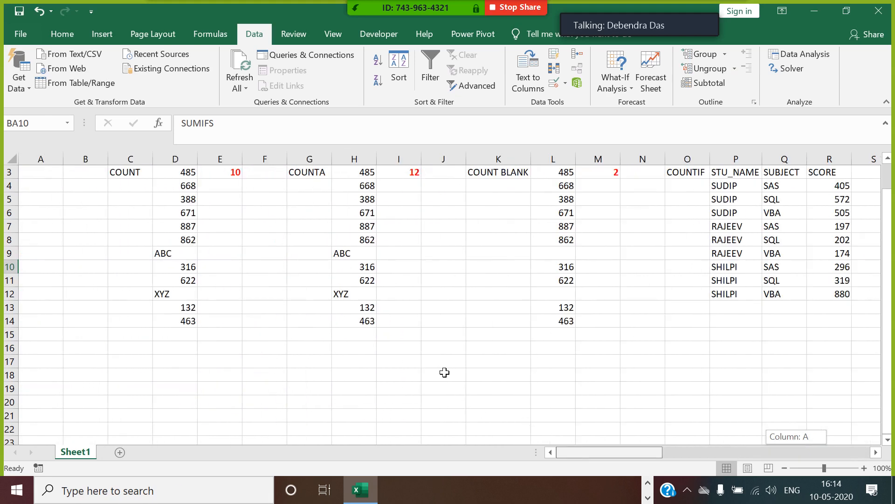
Step: Rename the Sheet1 tab to PART-1
scroll(444, 373, "up", 1)
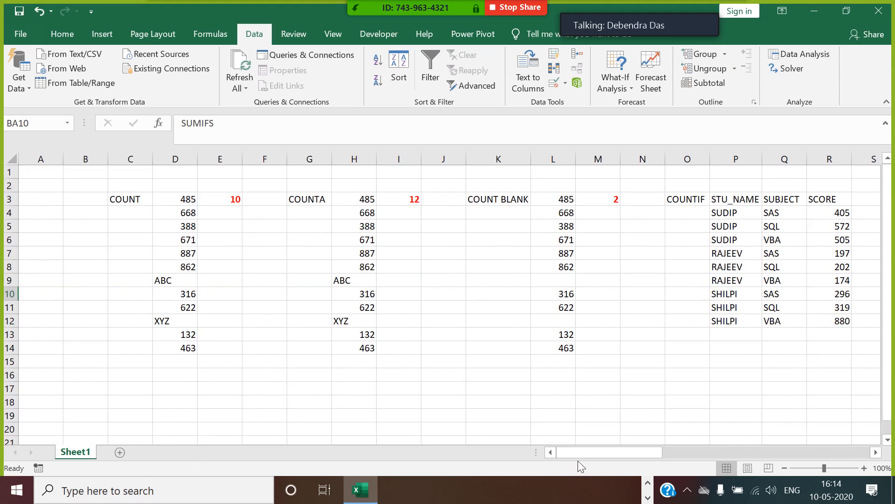
left_click_drag(592, 443, 593, 417)
left_click_drag(584, 451, 563, 454)
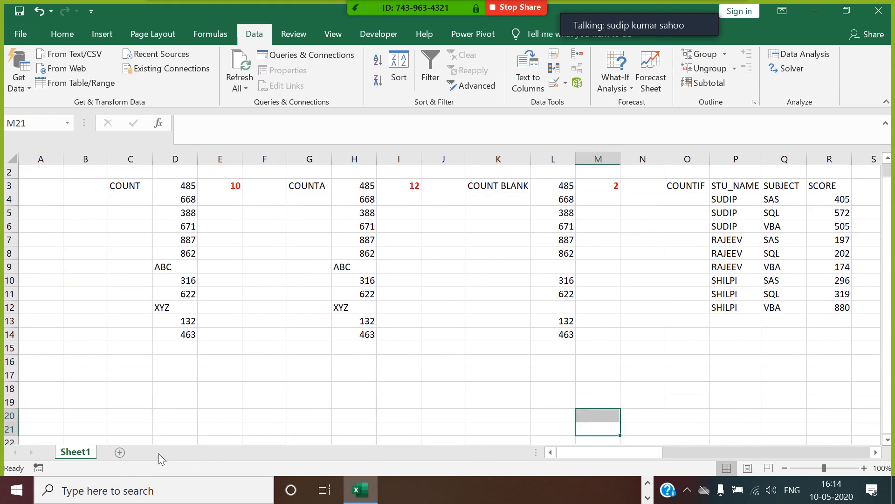
right_click(72, 452)
type("PART-1")
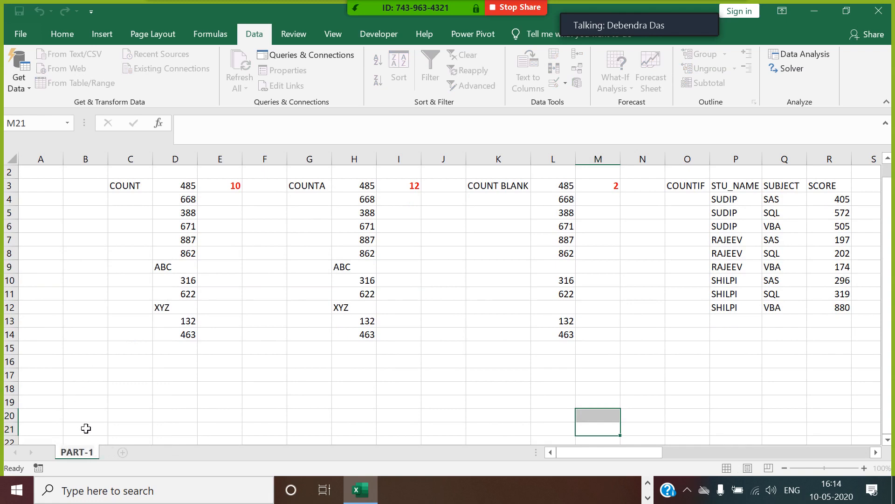
Step: Insert a new blank sheet and name it PART-2
left_click(122, 452)
right_click(120, 451)
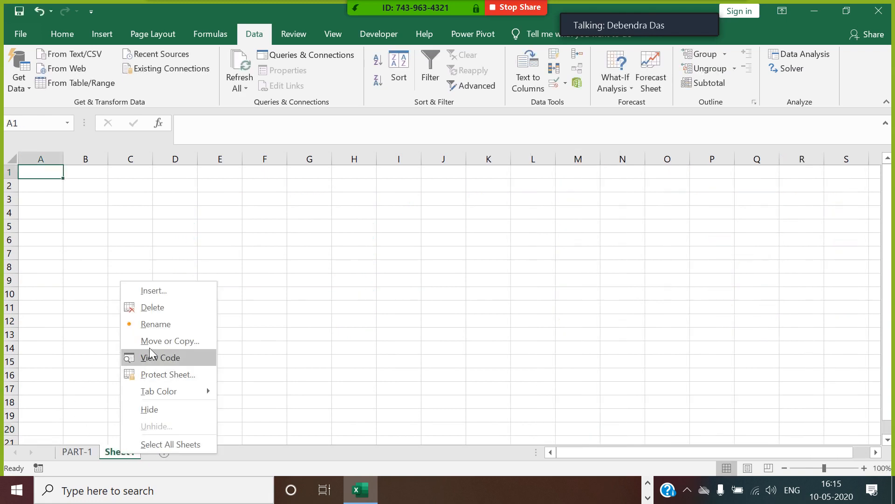
left_click(159, 327)
type("PART")
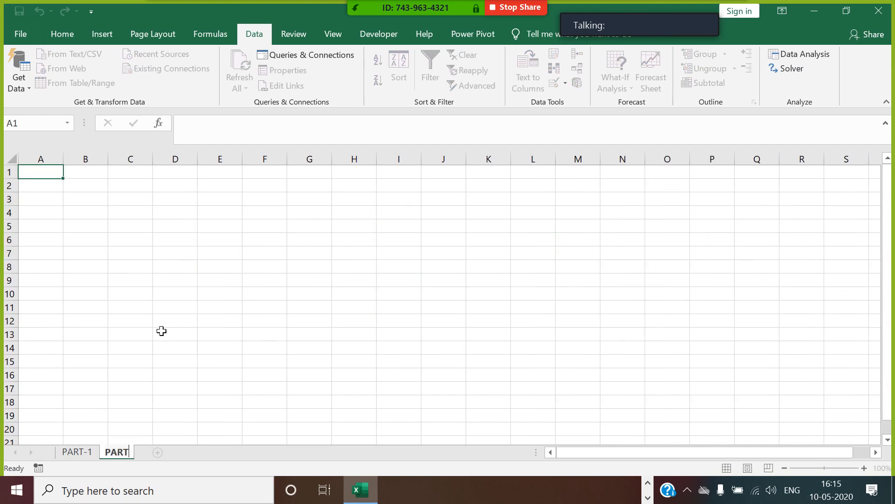
type("-2")
left_click(173, 307)
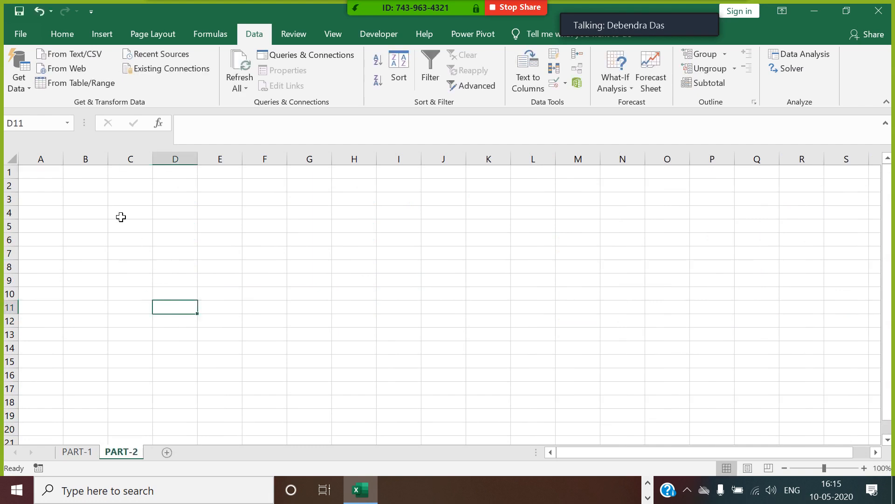
left_click(62, 174)
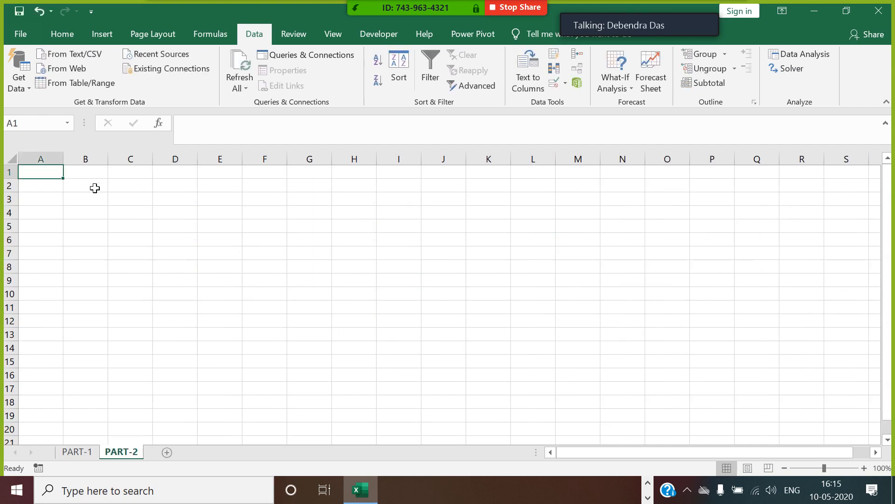
Step: Put a FULL NAME header in A1 and enter the first three sample full names in A2:A4
type("FULL NAME")
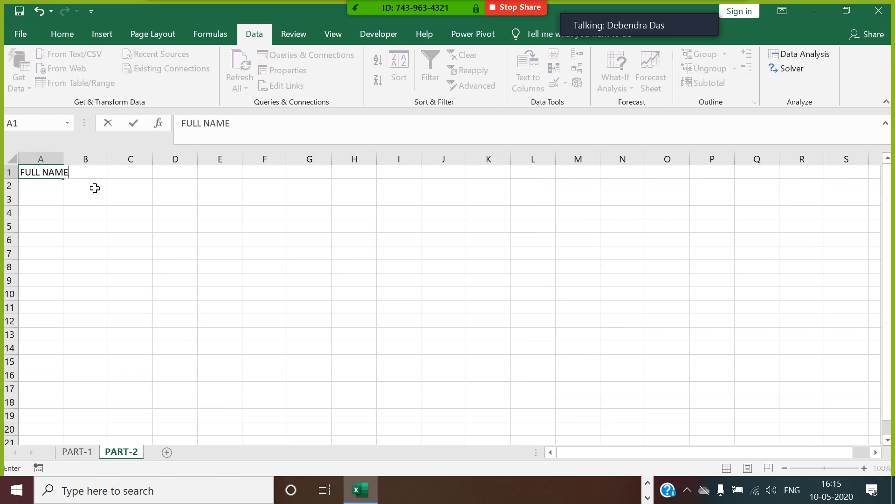
left_click(92, 195)
double_click(63, 161)
left_click(64, 186)
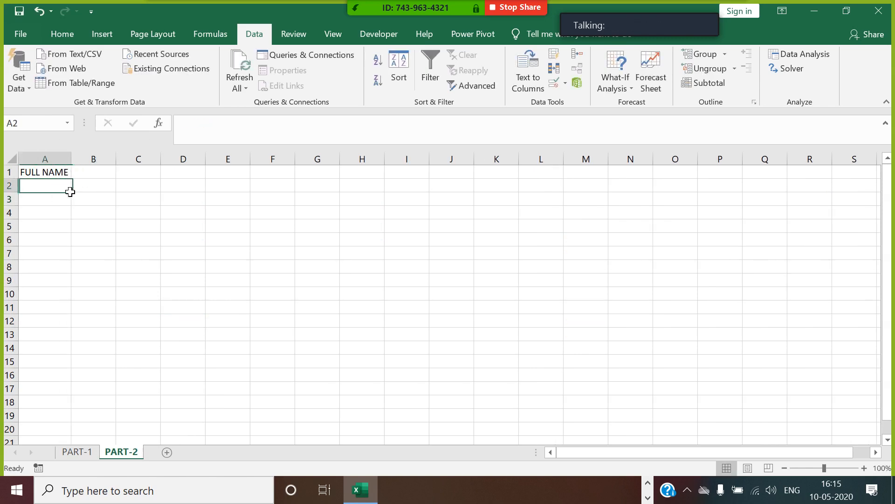
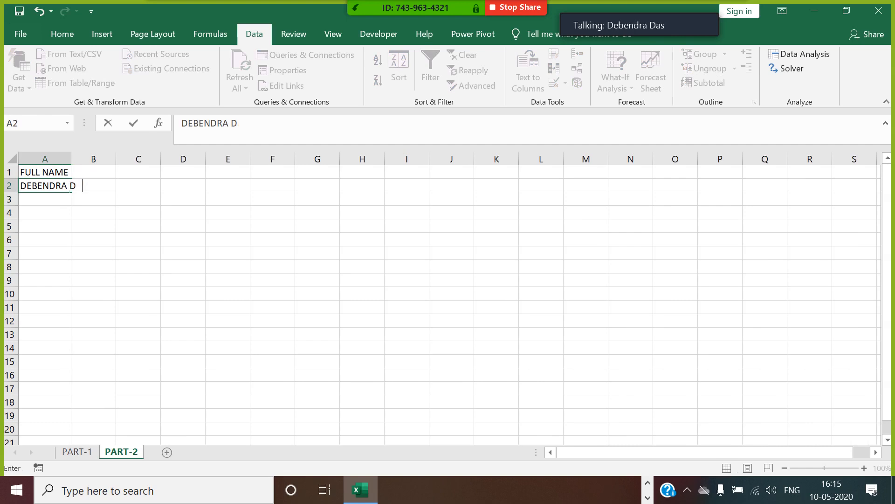
left_click(65, 203)
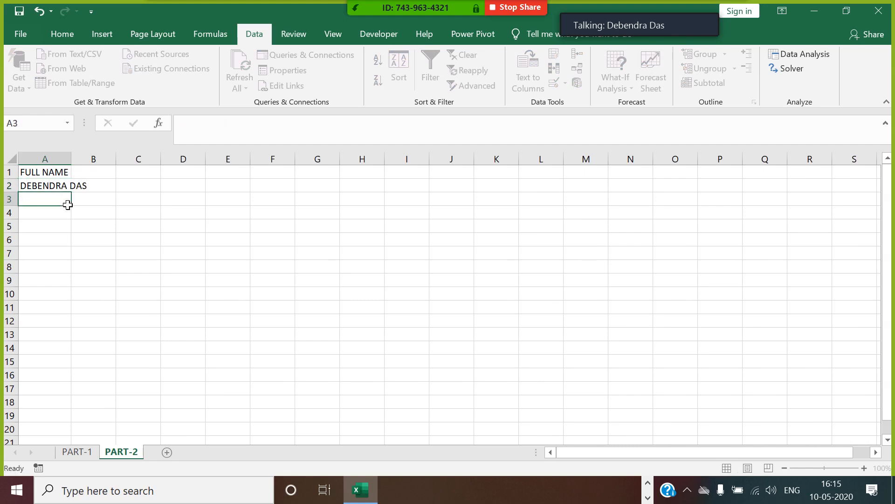
type("ALKA YAGNIK")
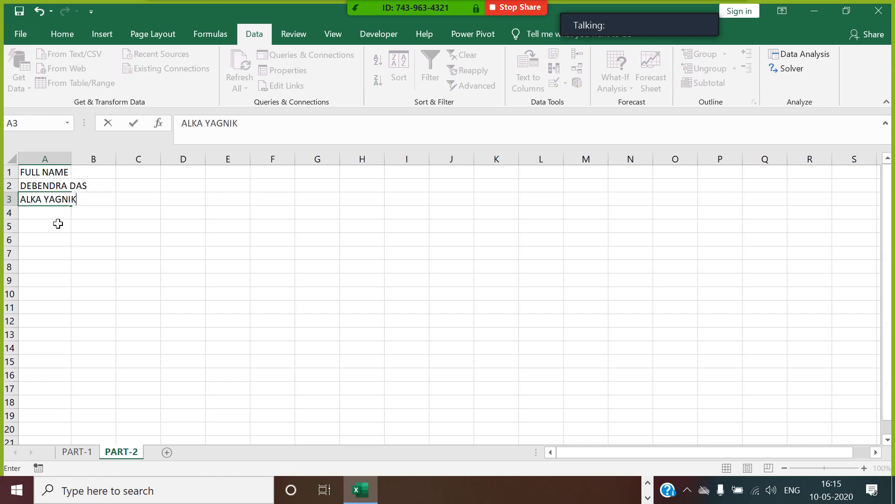
key("Return")
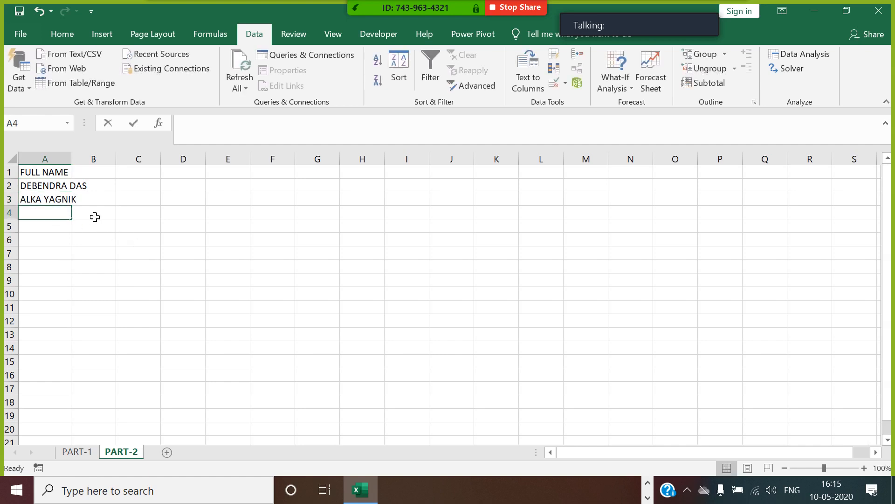
type("VINO")
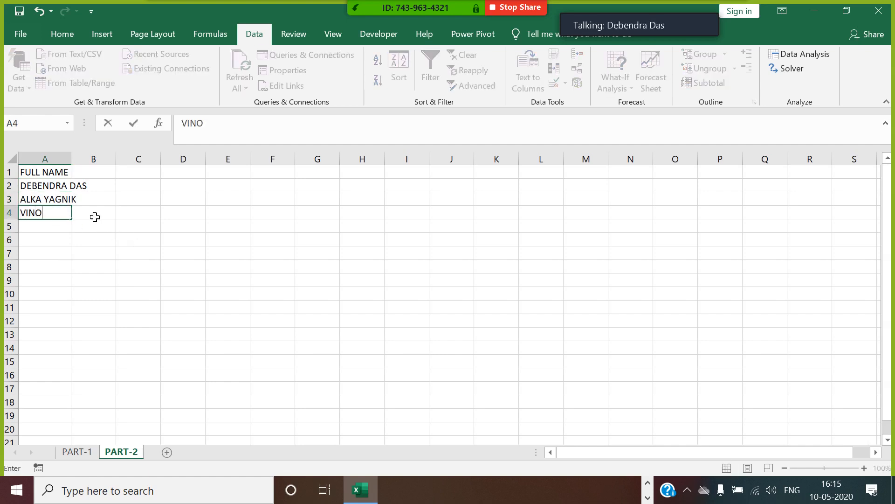
type("D C H")
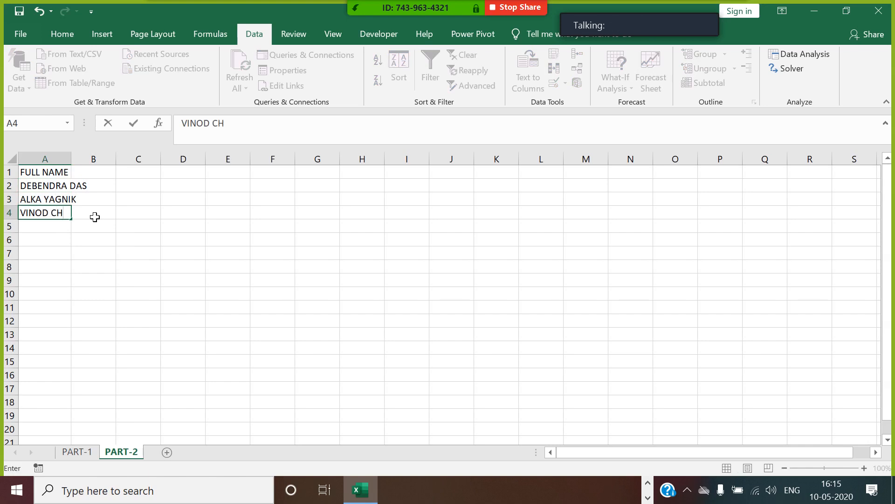
type("OPRA")
key("Return")
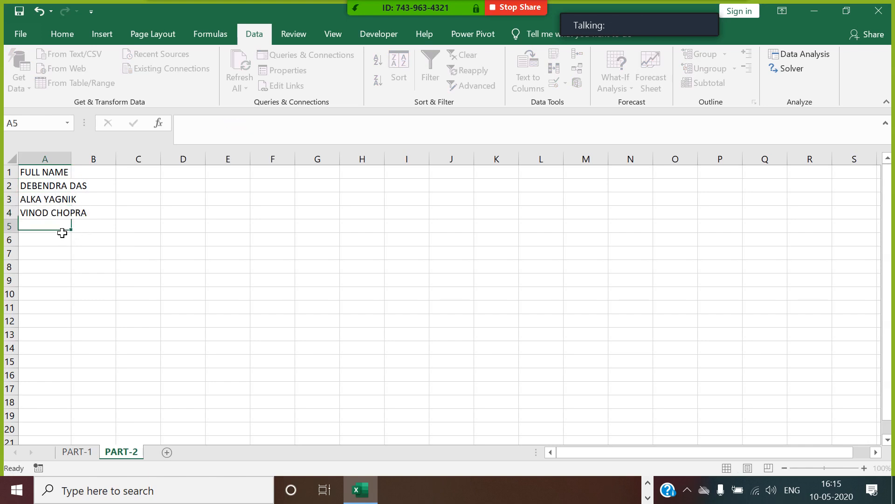
Step: Enter three more full names in A5:A7 and auto-fit column A
key("alt+h")
type("oiSALAM")
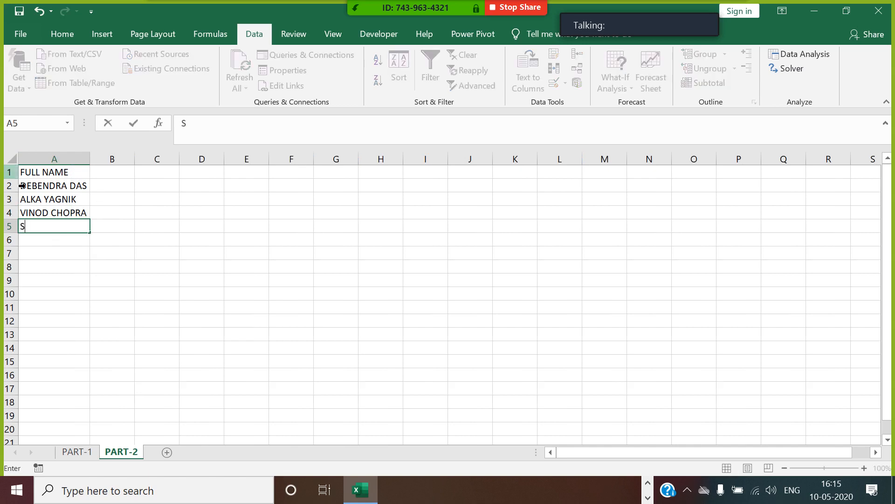
type(" K")
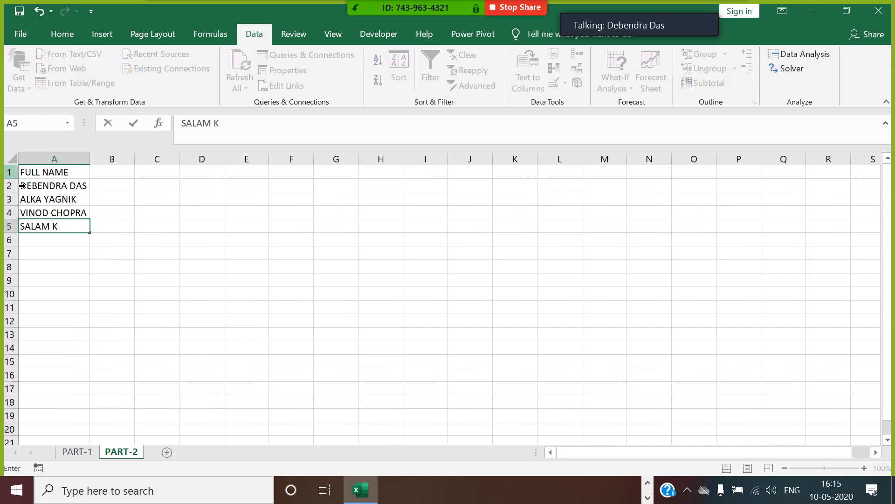
type("HAM")
left_click(54, 239)
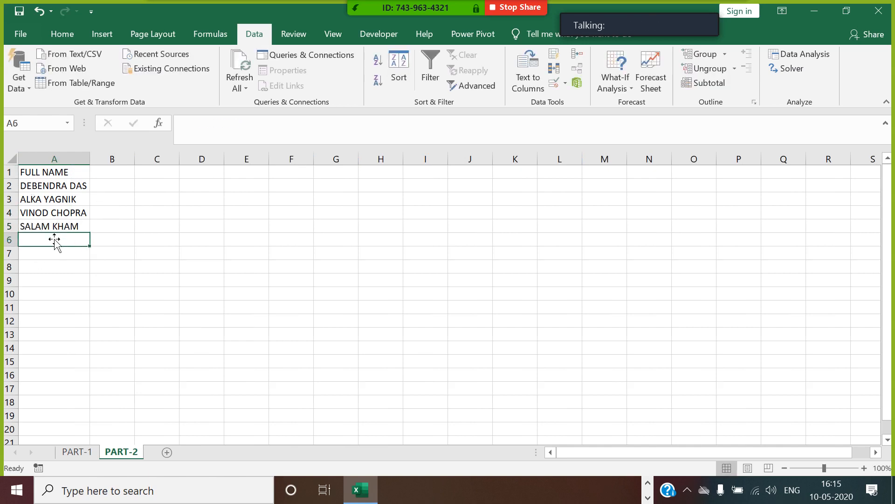
type("HRITHI")
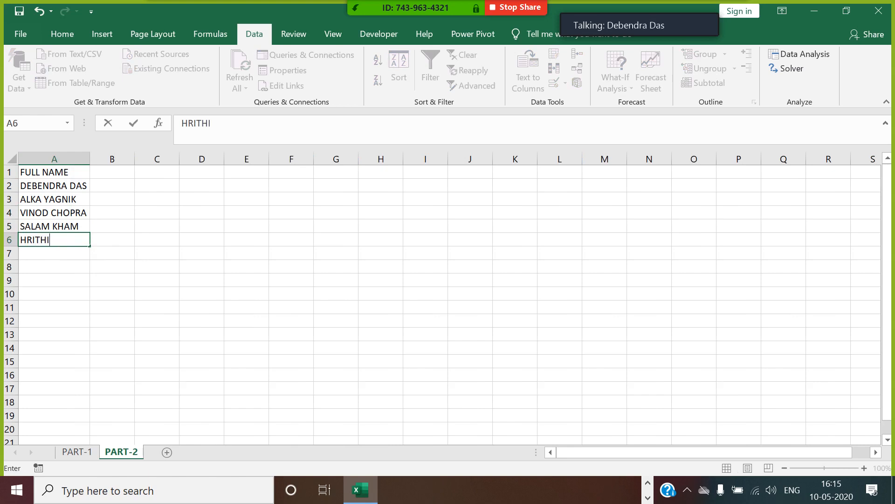
type("K ROSHAN")
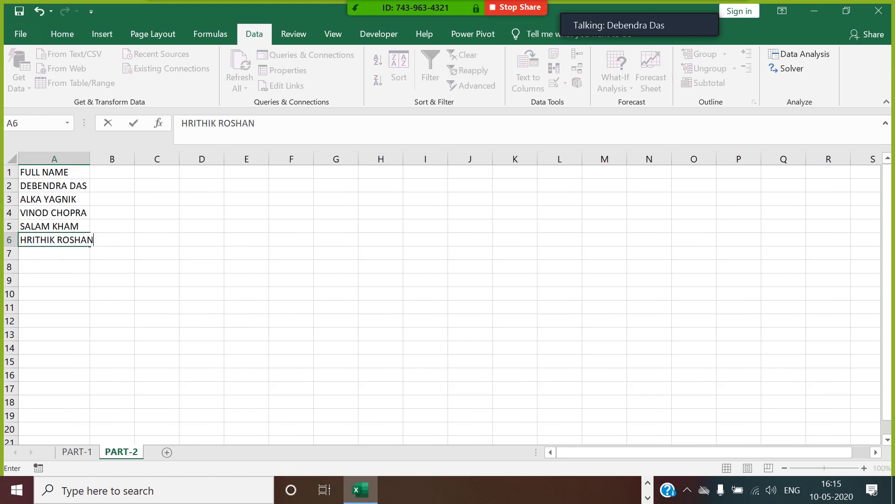
left_click(48, 258)
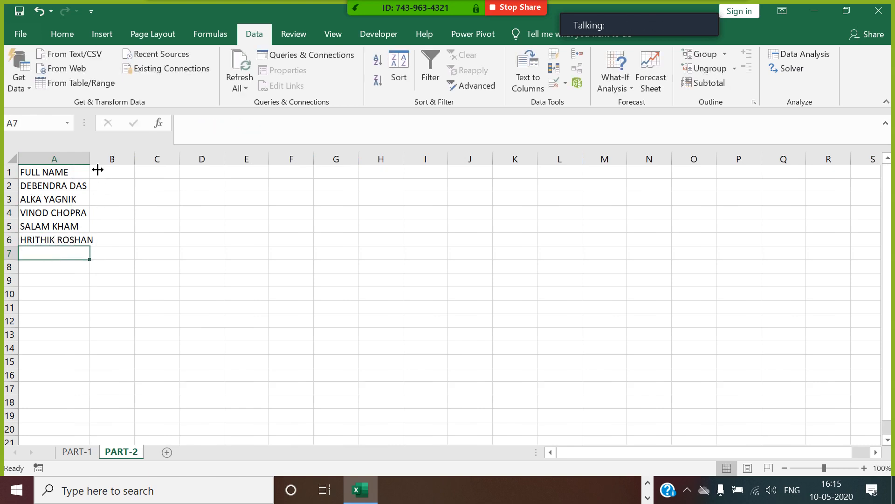
double_click(90, 159)
type("AL")
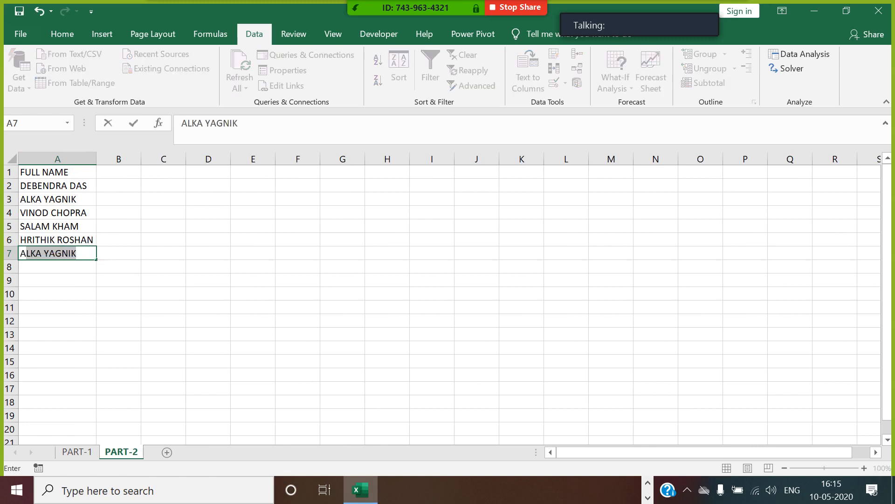
type("KSHAY ")
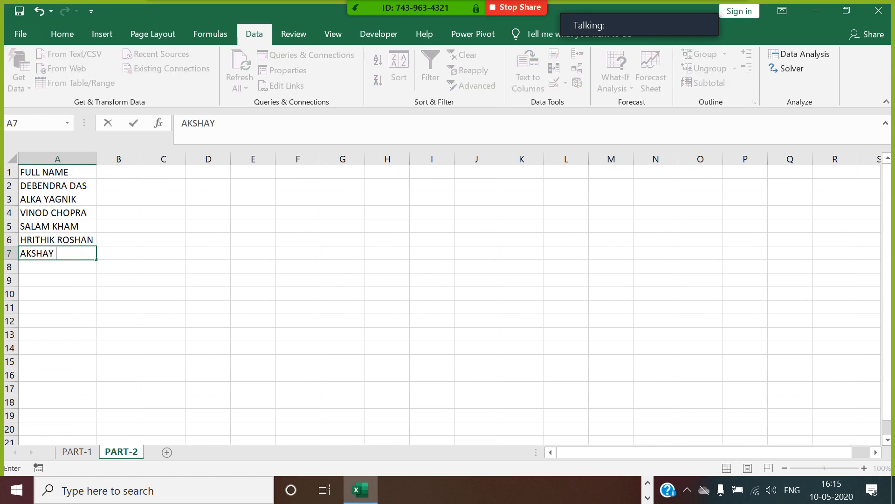
type("KUMAR")
left_click(104, 262)
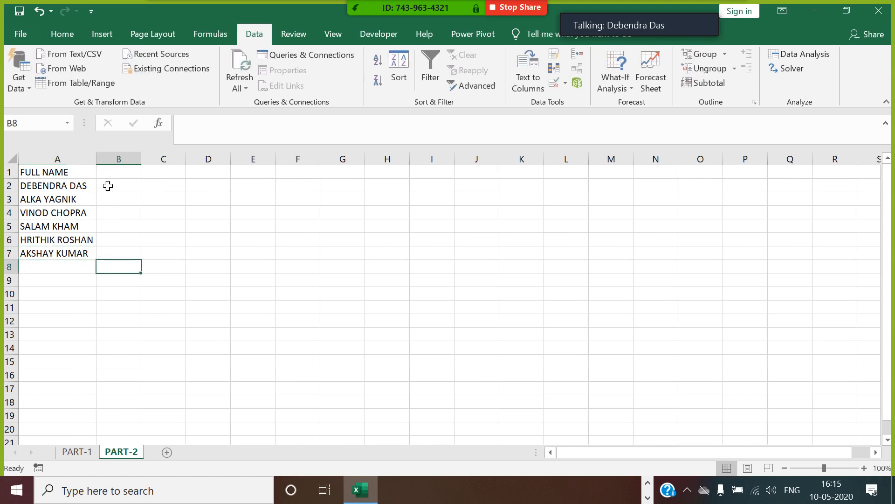
Step: Head B1 as CAPITAL and begin an UPPER formula in B2
left_click(123, 173)
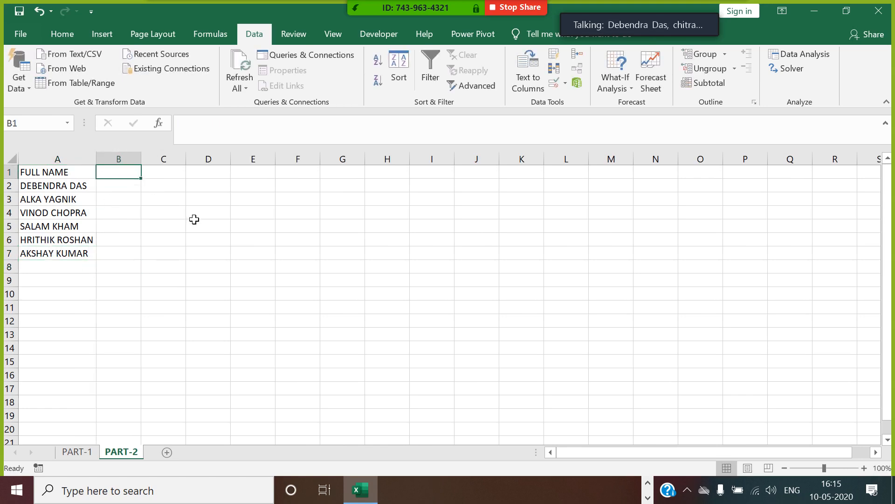
type("CAPI")
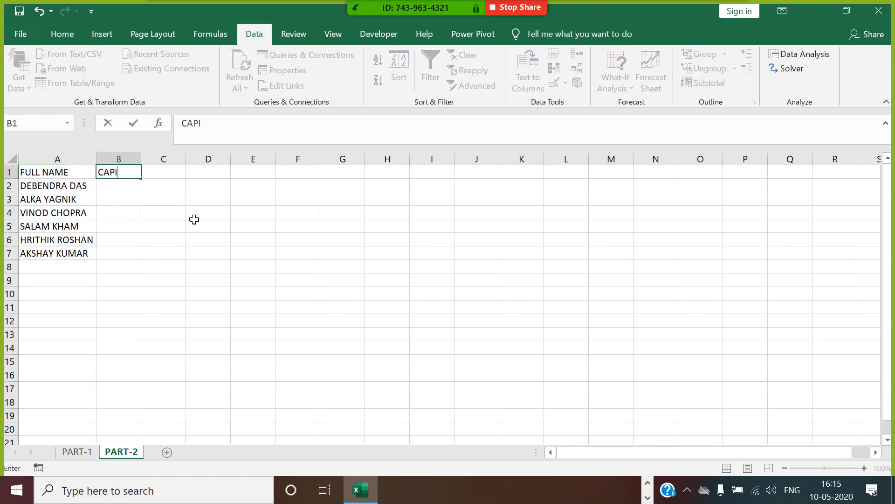
type("TAL")
left_click(119, 188)
type("=")
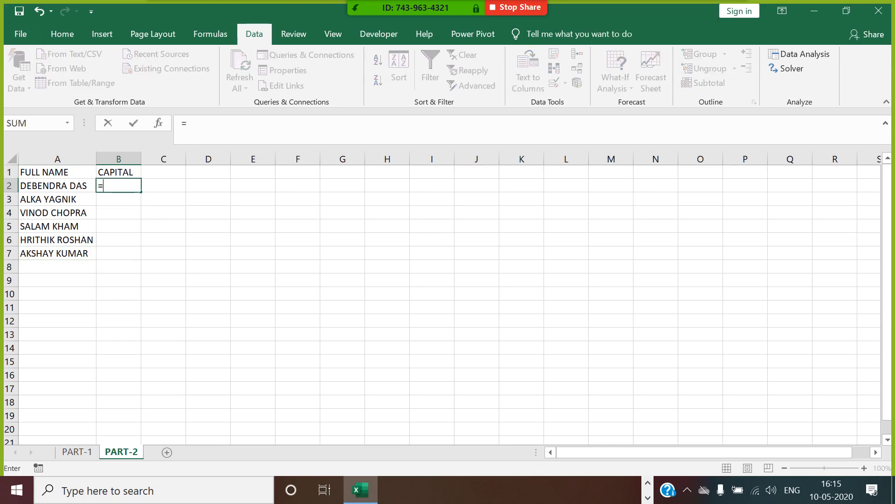
type("UPP")
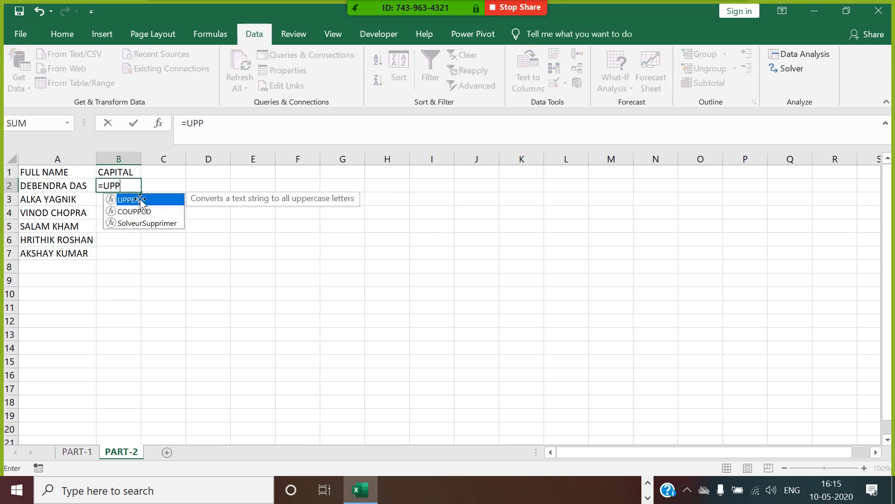
key("Return")
type("=U")
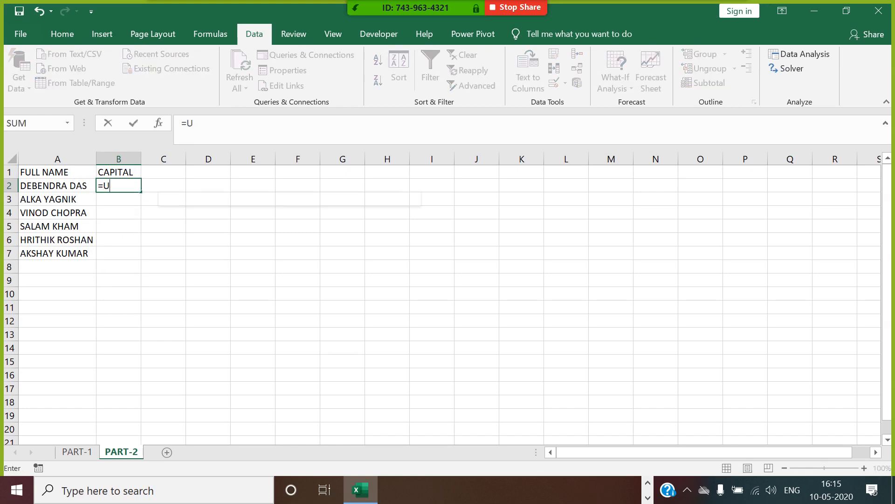
type("PP")
double_click(136, 202)
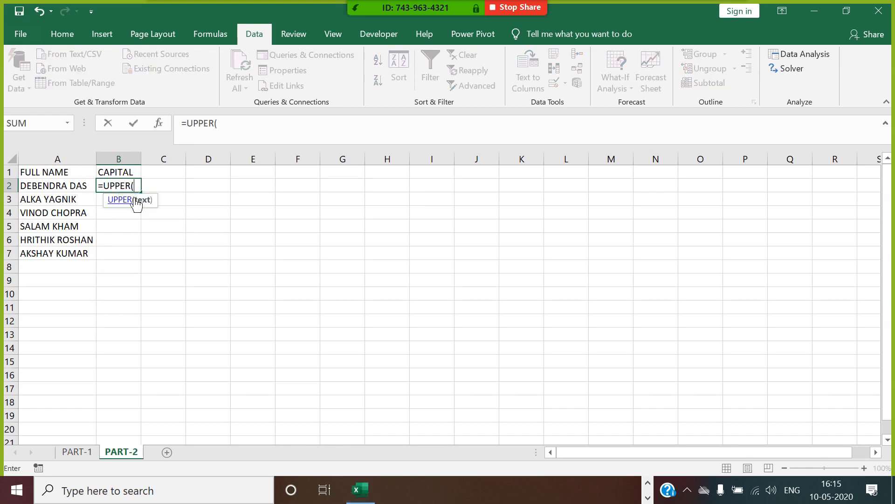
Step: Complete =UPPER(A2) in B2 and fill it down through B7
left_click(85, 190)
key("Return")
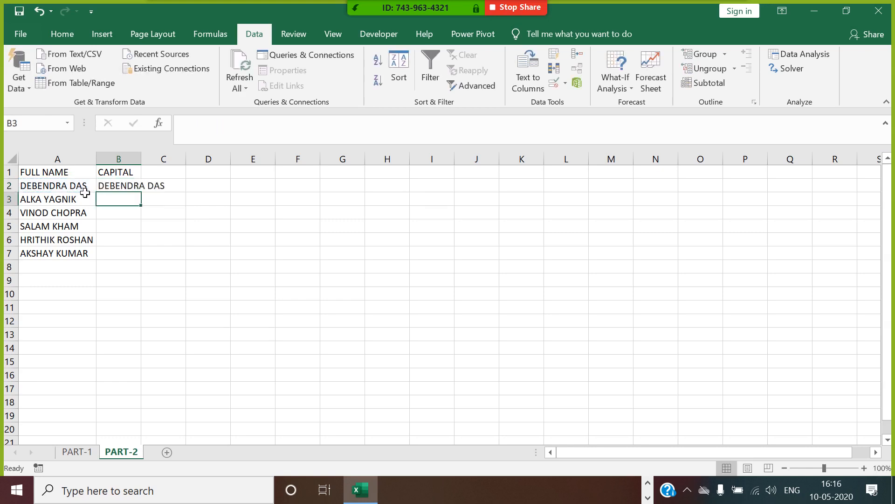
left_click(137, 187)
left_click_drag(146, 198, 146, 198)
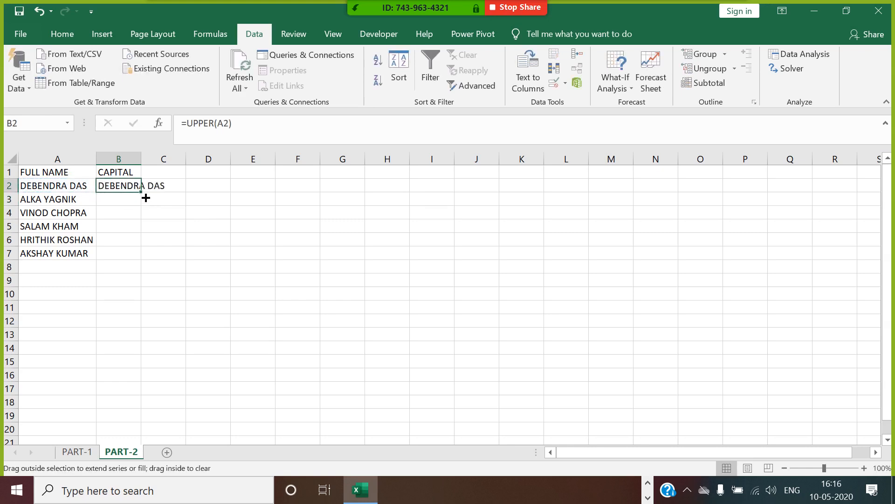
double_click(145, 198)
left_click(159, 178)
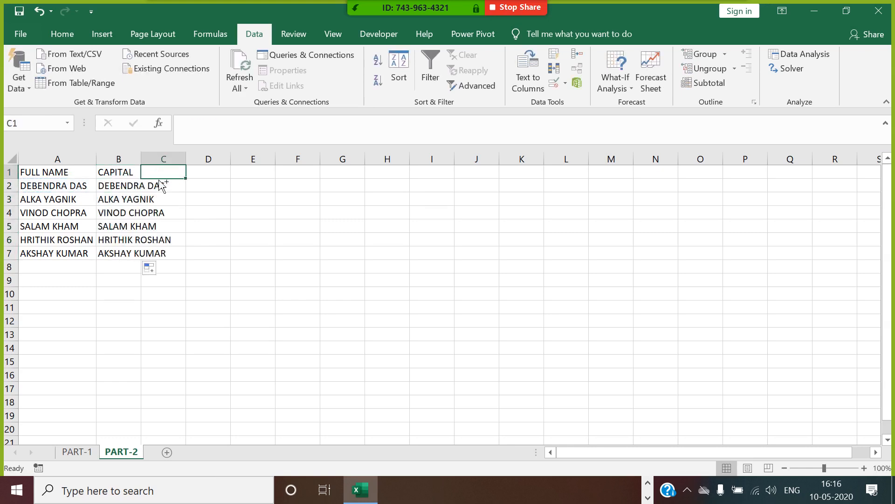
key("alt+Tab")
Step: Add a SMALL heading in C1 and fill =LOWER(A2) down through C7
double_click(141, 160)
type("SMALL")
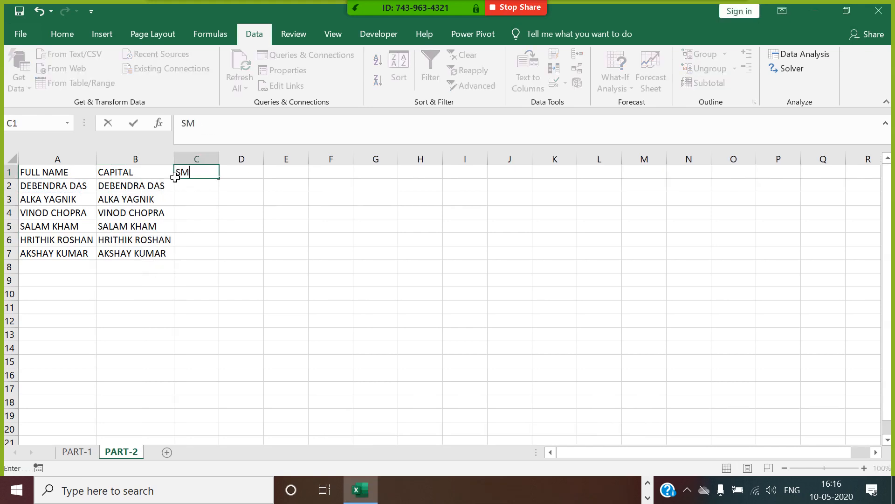
left_click(190, 186)
type("=LOW")
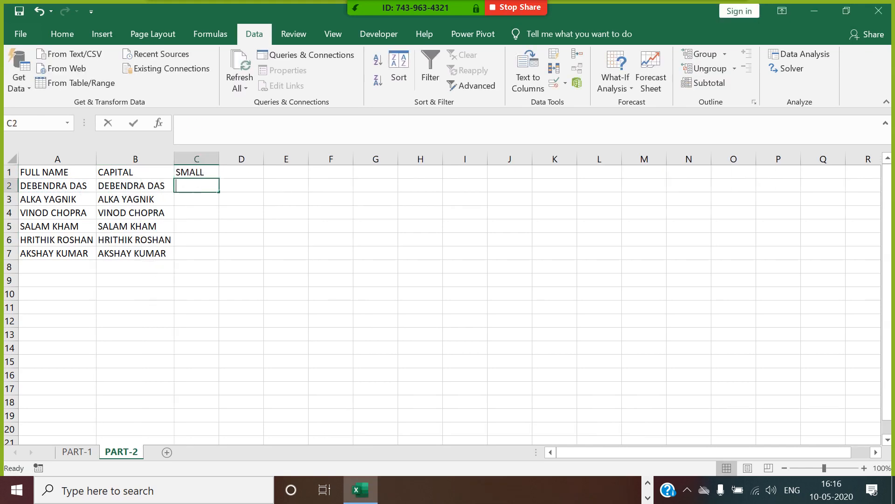
type("ER")
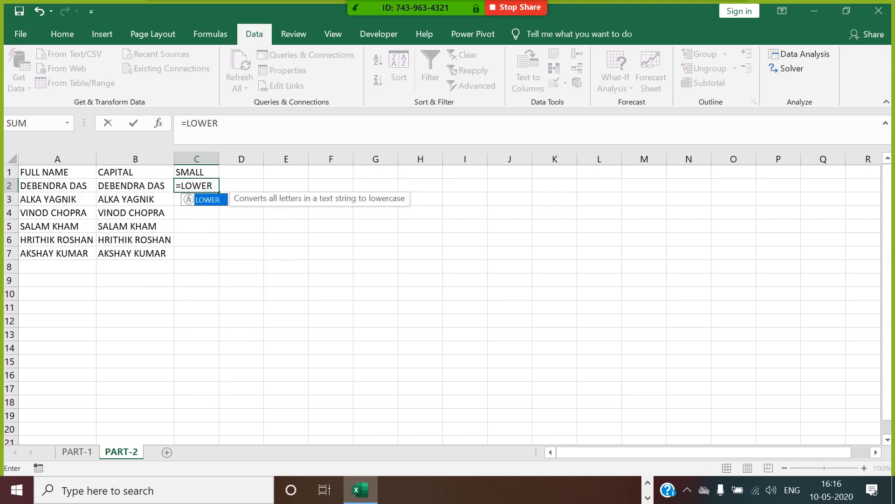
double_click(203, 199)
left_click(83, 190)
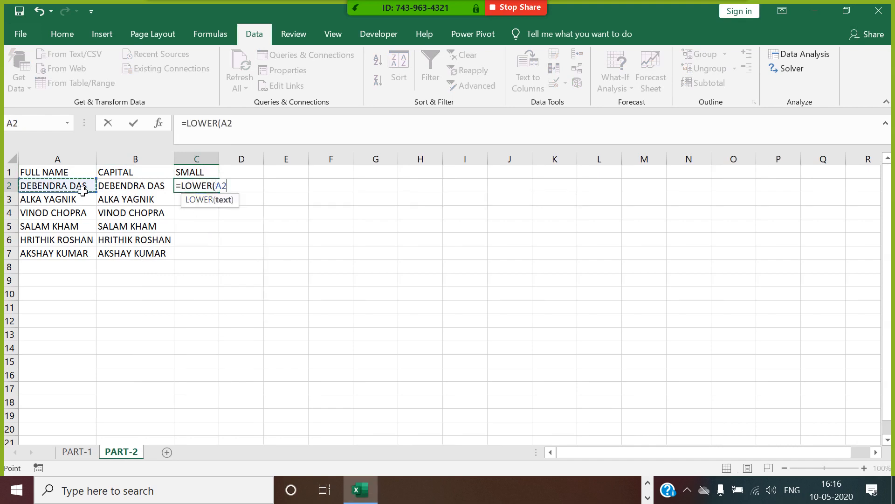
key("Return")
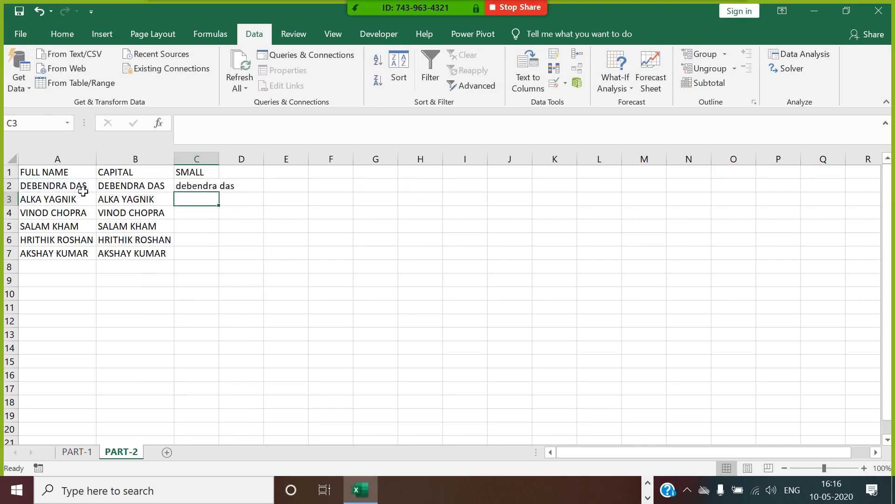
left_click(218, 187)
double_click(220, 196)
Step: Add a PROPER heading in D1, fill =PROPER(A2) down to D7, and autofit columns C and D
left_click(243, 175)
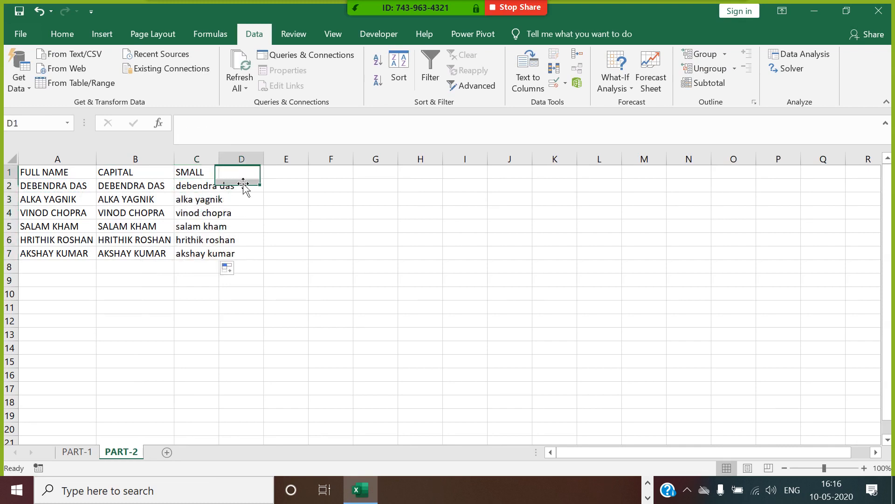
type("PROPER")
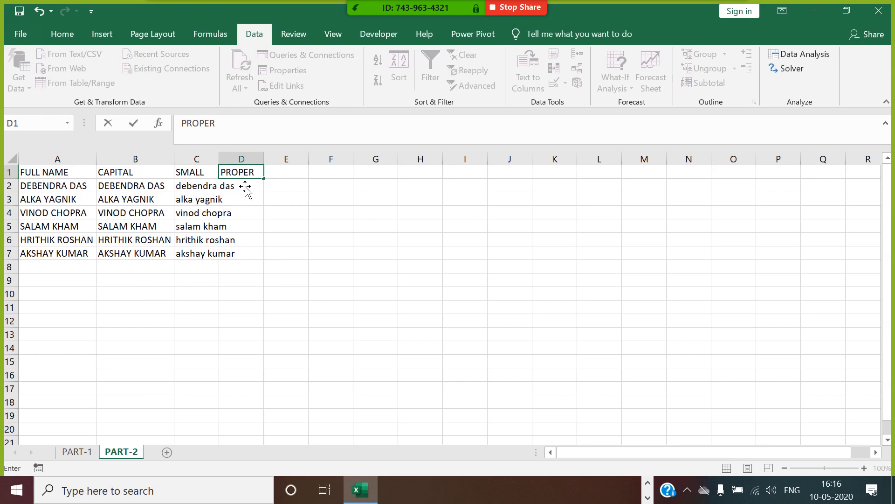
key("Return")
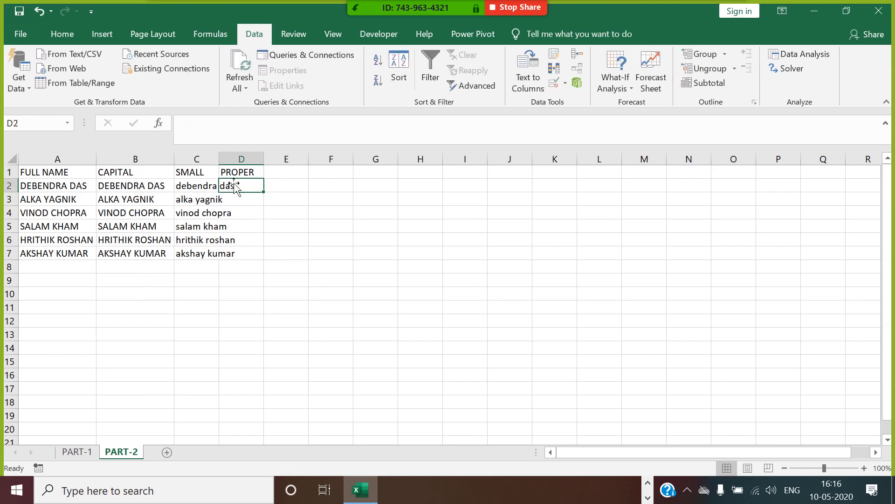
double_click(219, 159)
type("=PROPO")
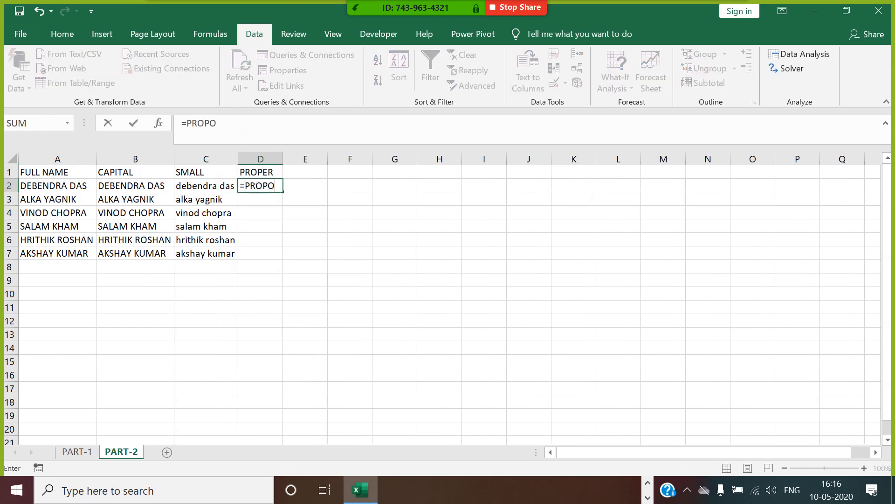
key("BackSpace")
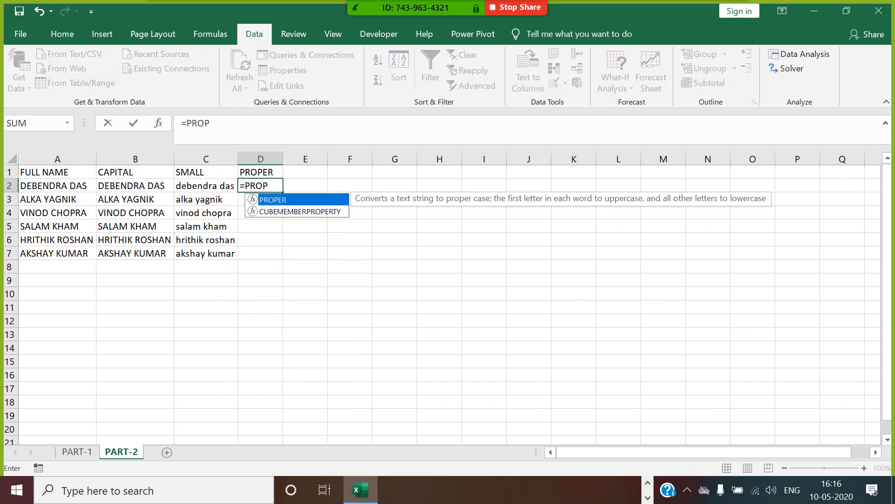
double_click(278, 199)
left_click(83, 191)
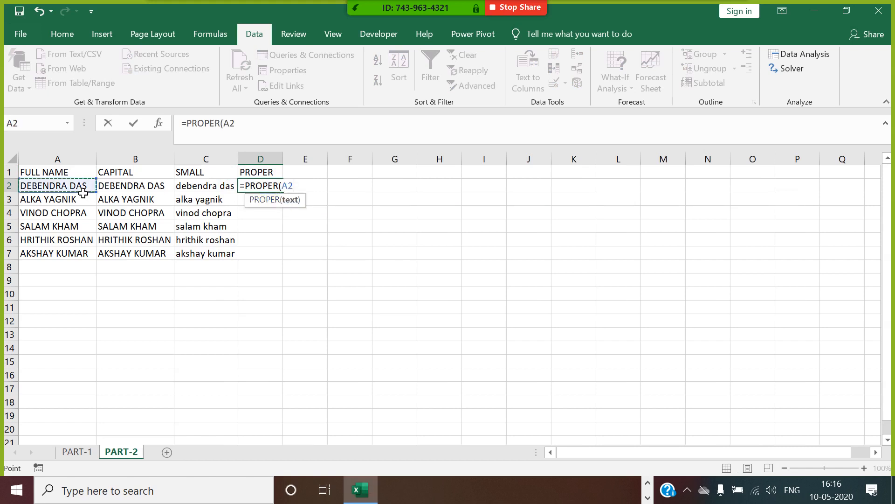
type(")")
key("Return")
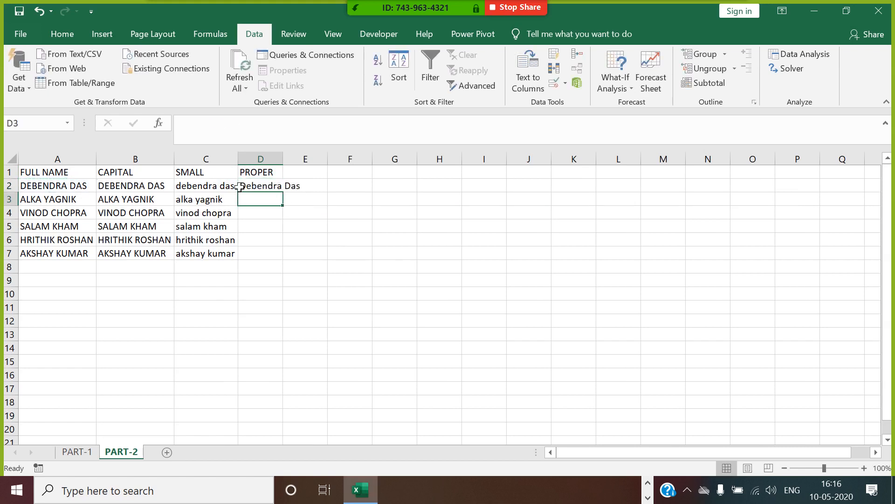
left_click(269, 189)
double_click(283, 197)
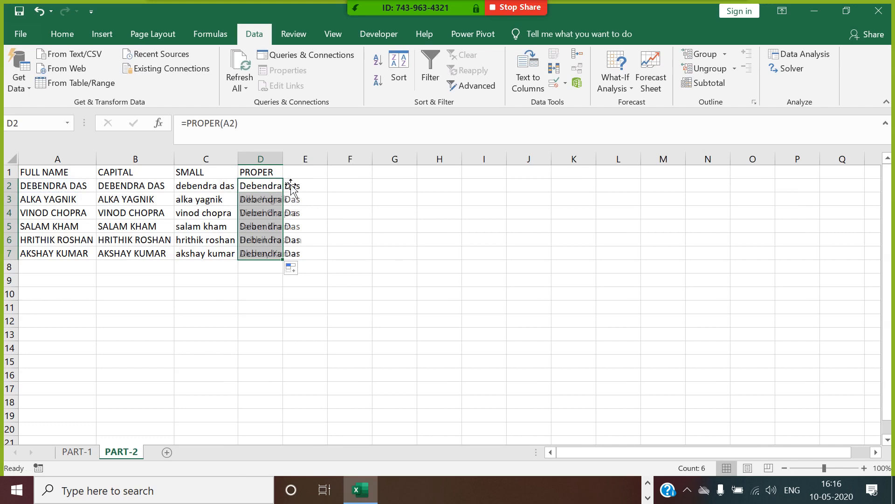
double_click(283, 159)
left_click(320, 175)
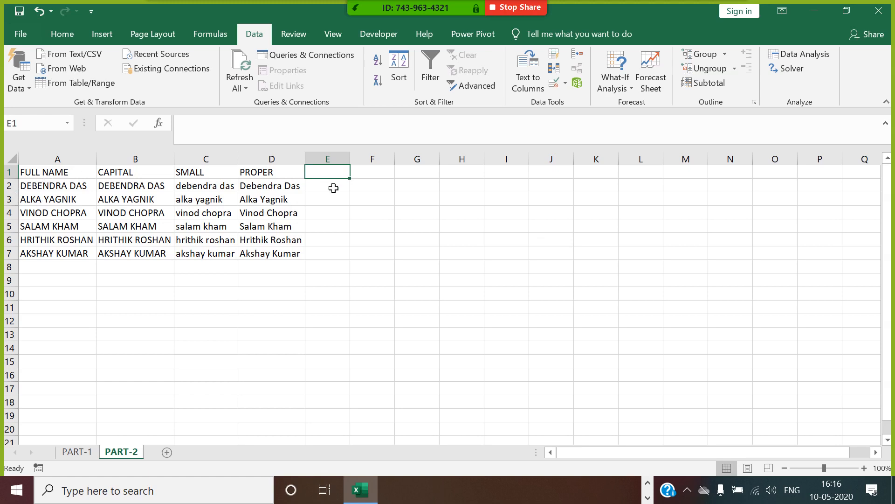
Step: Add FIRST NAME and LAST NAME headings in E1 and F1 and autofit both columns
type("FIR")
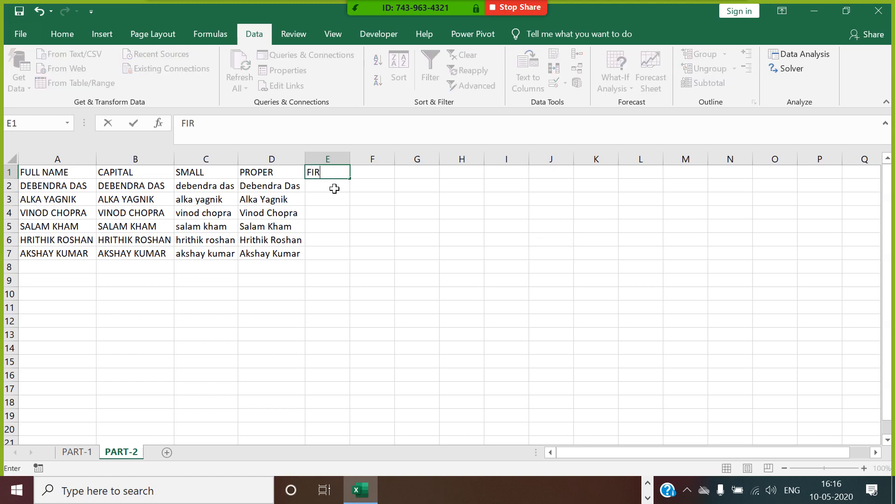
type("ST NAME")
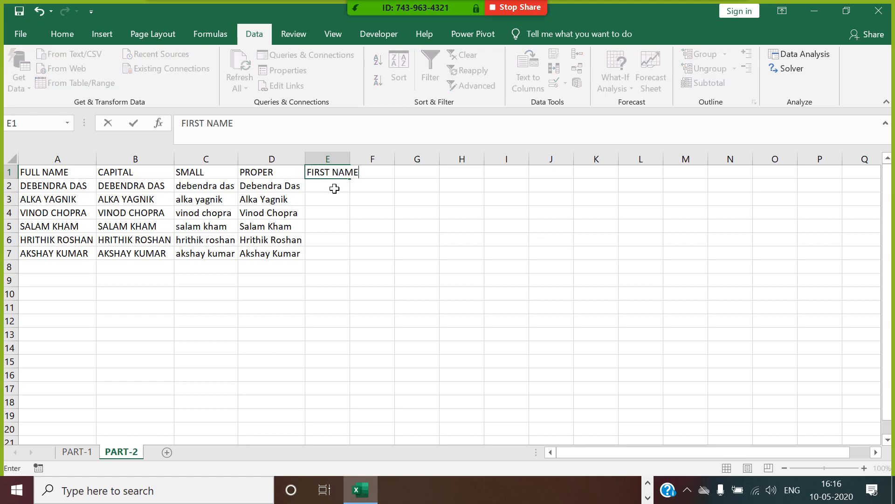
left_click(376, 212)
left_click(394, 178)
type("LA")
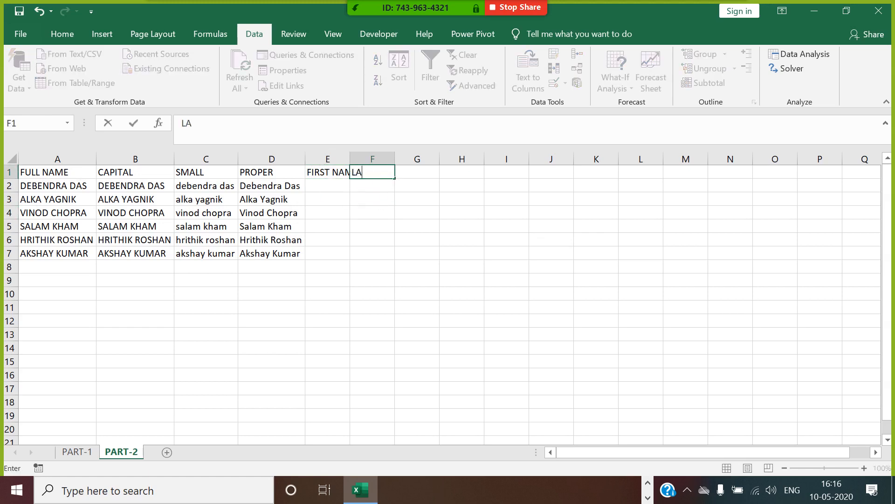
type("ST NAME")
left_click_drag(454, 238, 454, 228)
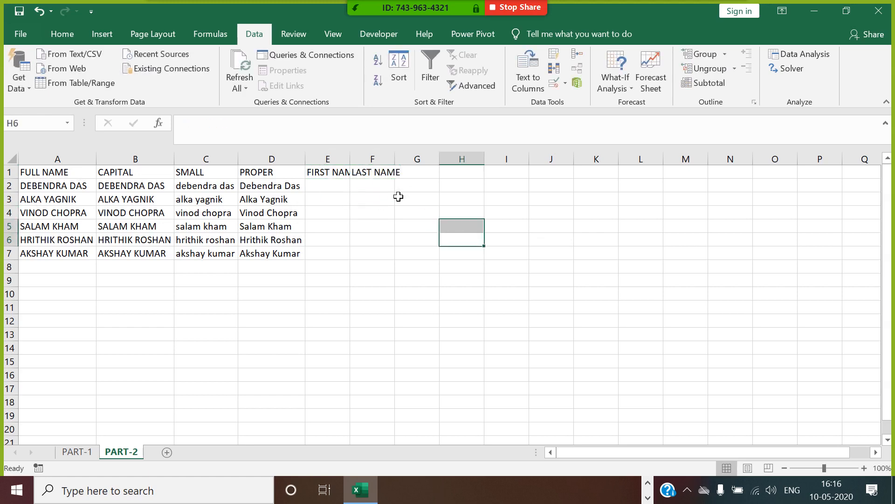
double_click(351, 162)
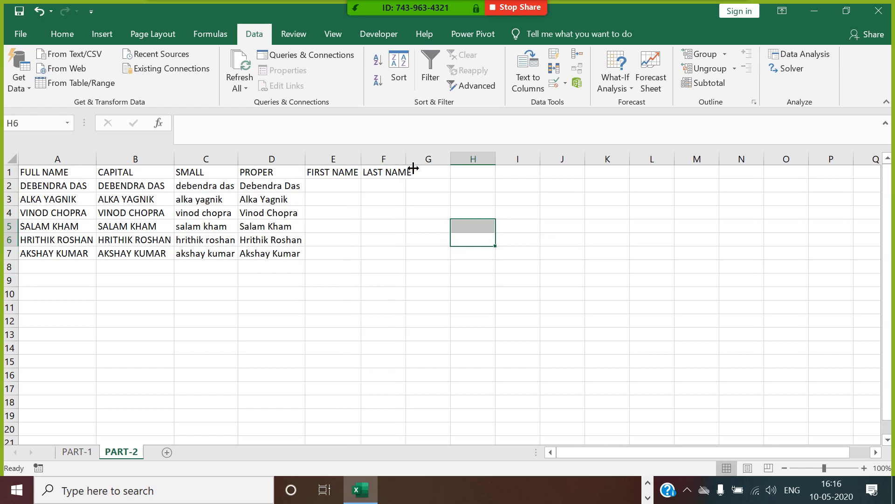
double_click(405, 162)
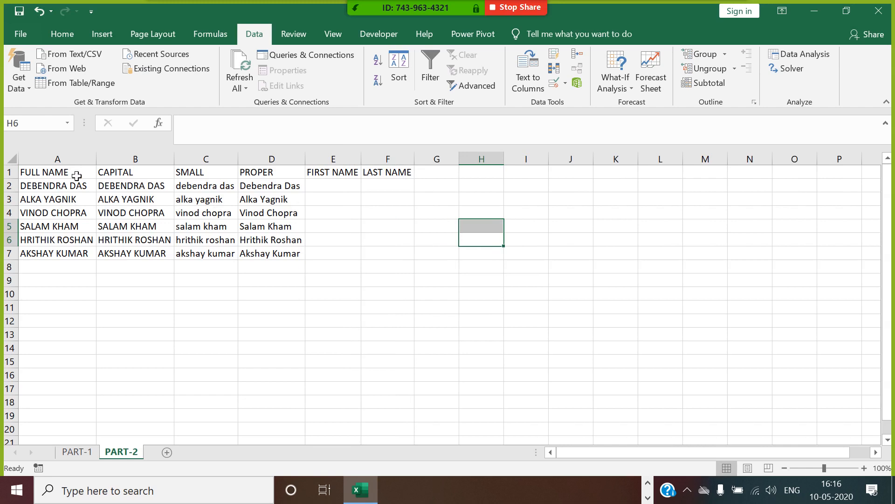
Step: Insert a blank column before FIRST NAME headed FIND SPACE POSITION
left_click(333, 159)
right_click(331, 160)
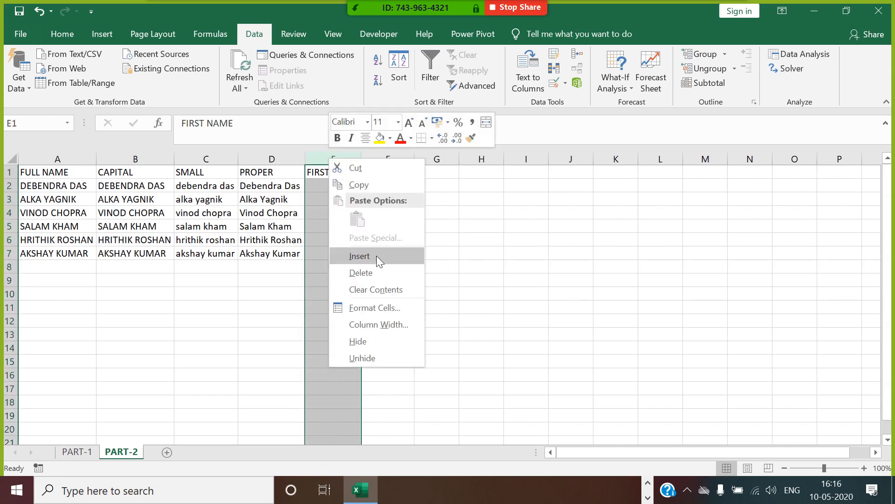
left_click(375, 256)
left_click(336, 178)
type("F")
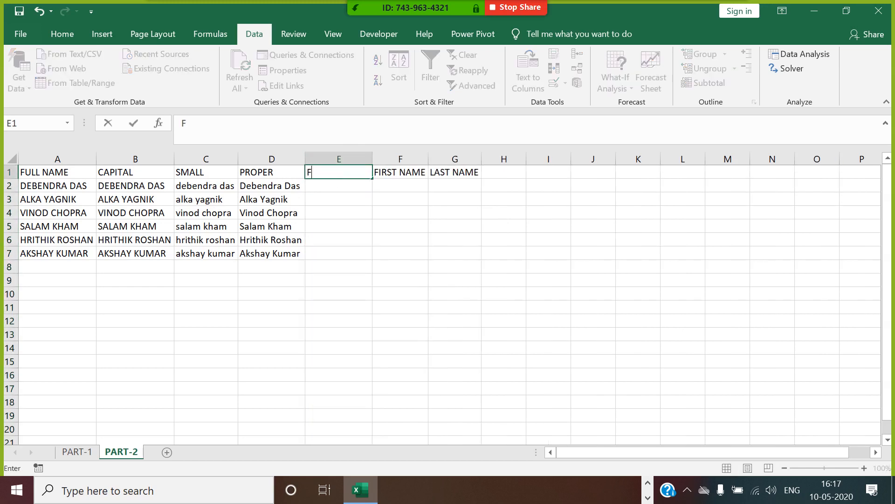
type("IND SPACE ")
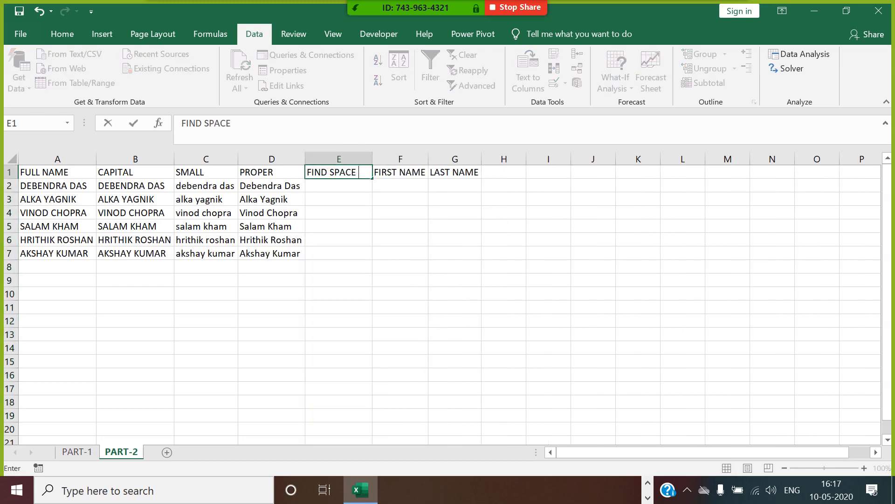
type("POSITION")
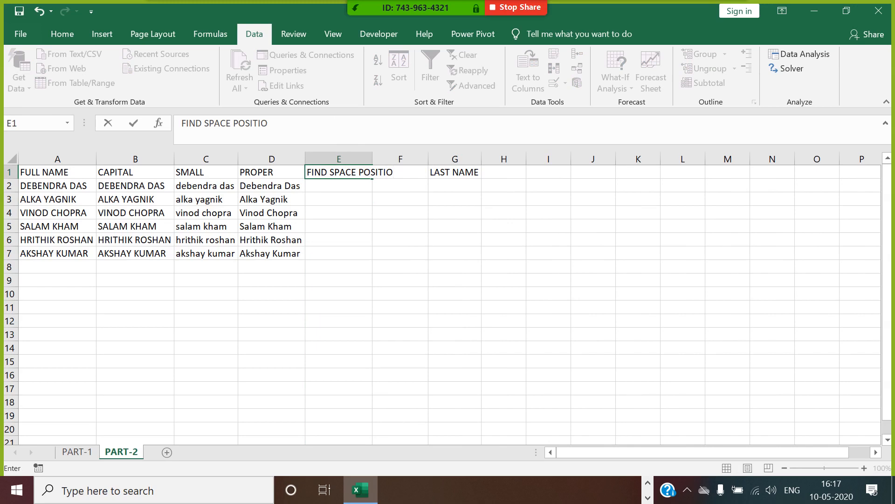
left_click(324, 189)
Step: Enter =FIND(" ",A2) in E2, fill it down to E7, and autofit column E
type("=FI")
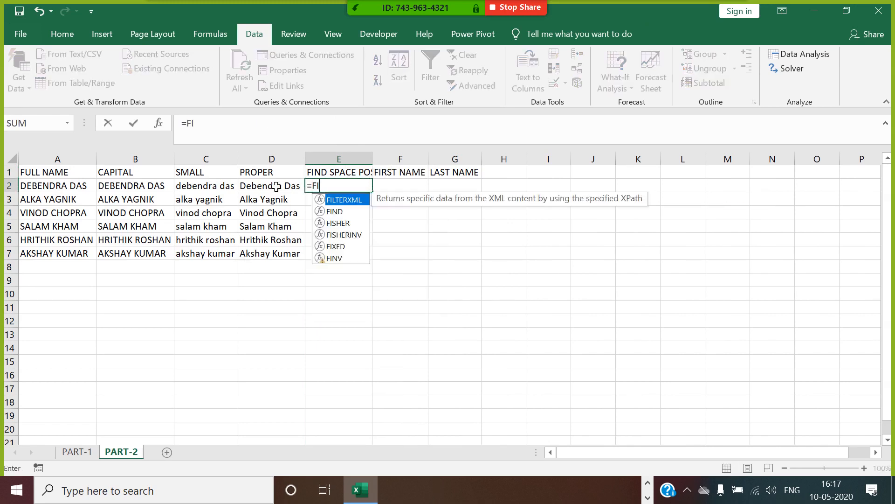
type("ND(")
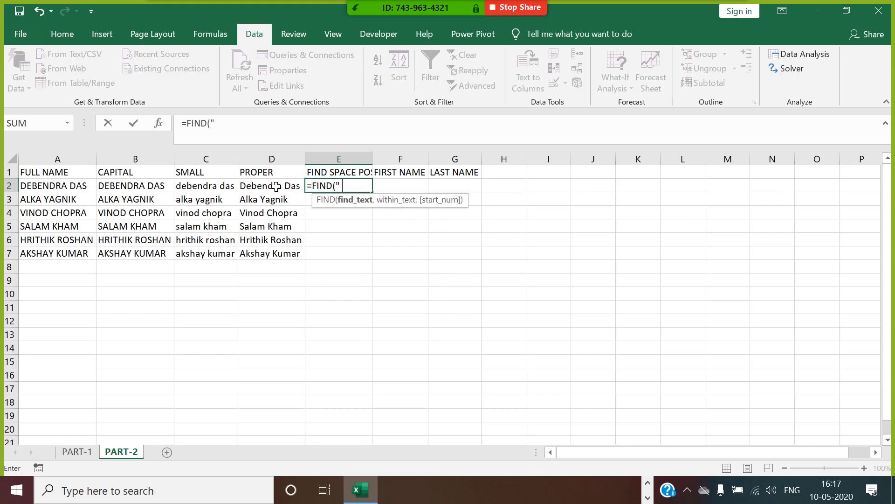
type("\" \",")
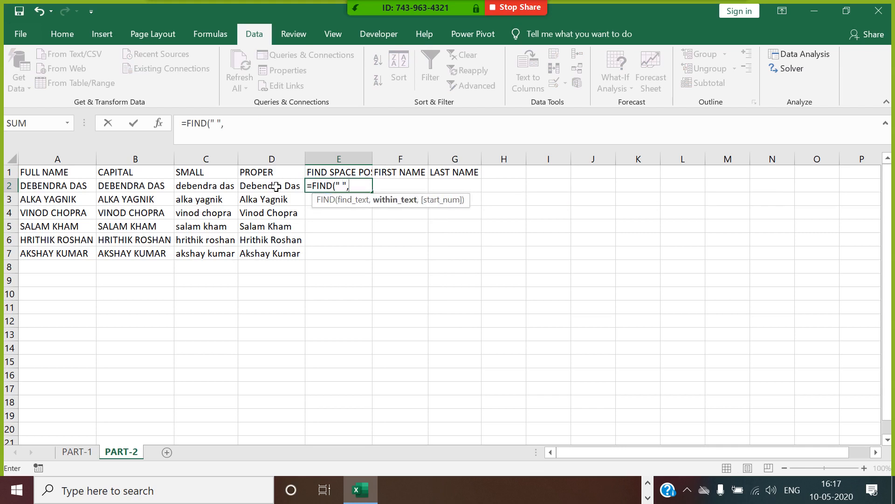
left_click(75, 191)
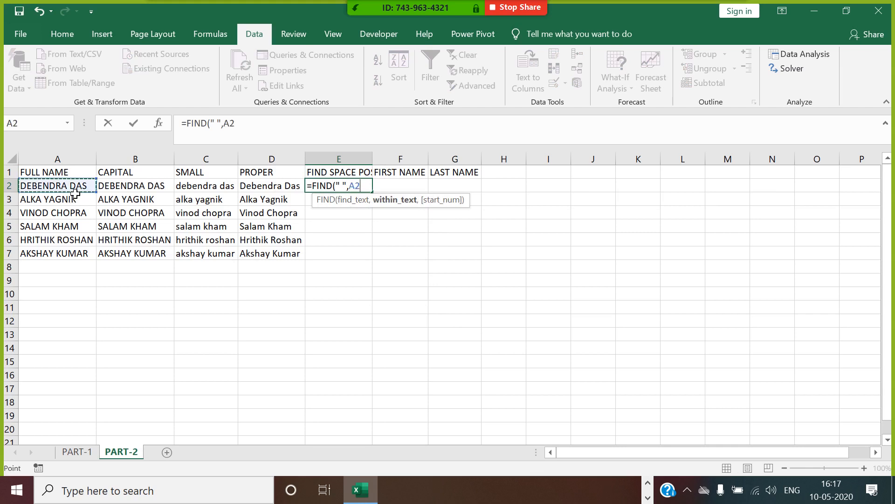
key("Return")
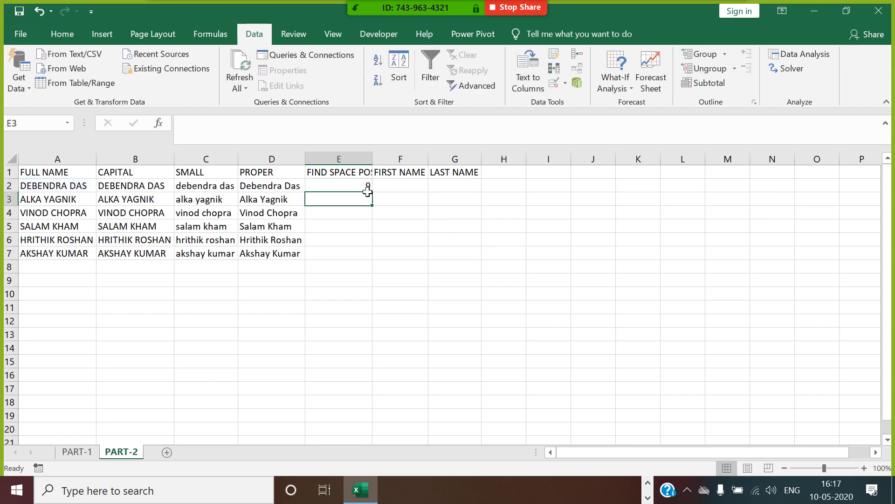
left_click(367, 189)
double_click(372, 192)
left_click_drag(382, 160, 382, 159)
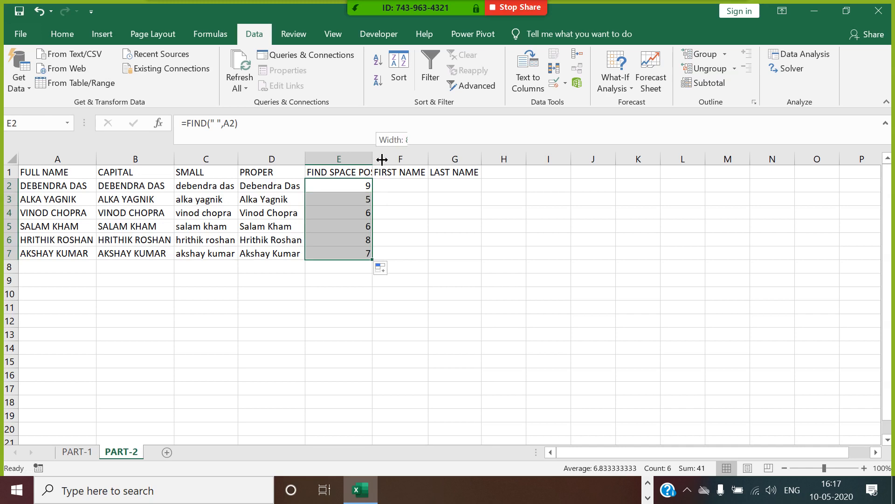
double_click(382, 160)
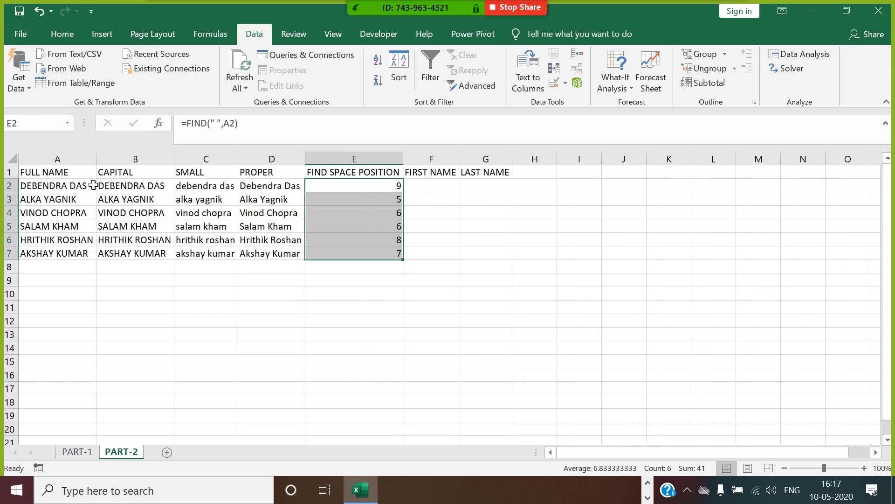
Step: Enter =MID(A2,1,FIND(" ",A2)-1) in F2 and copy it down to F7
left_click(438, 185)
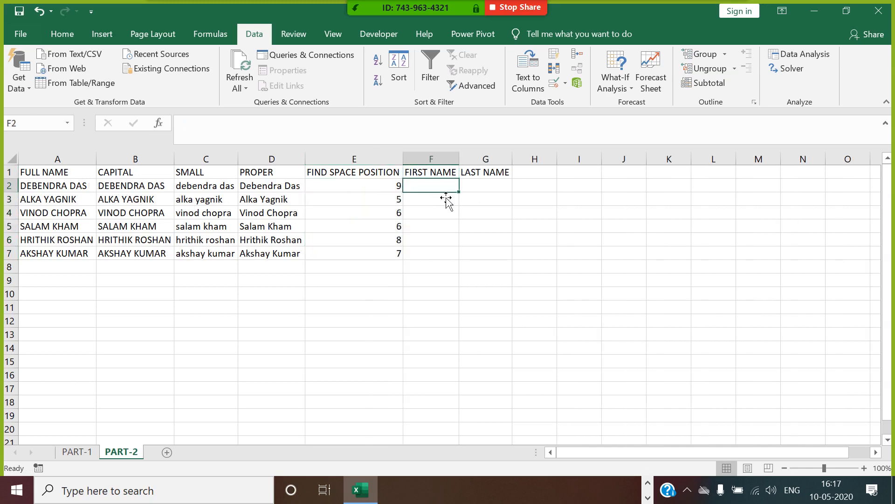
type("=")
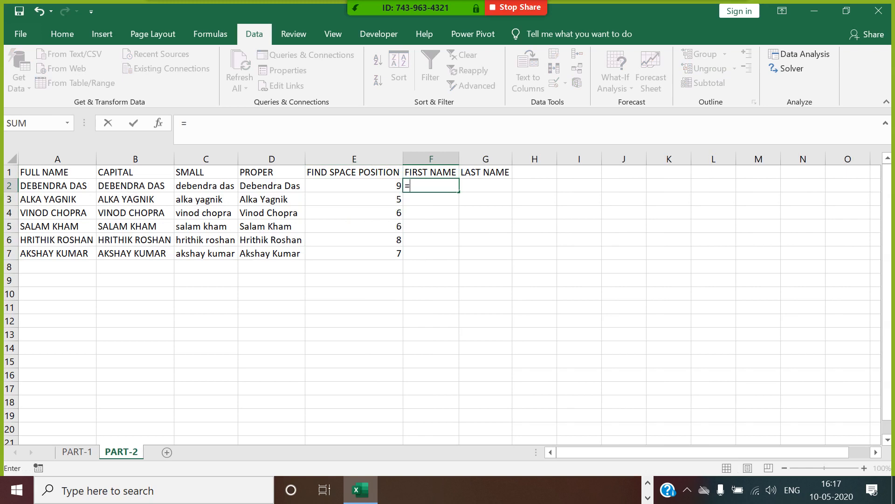
type("MID(")
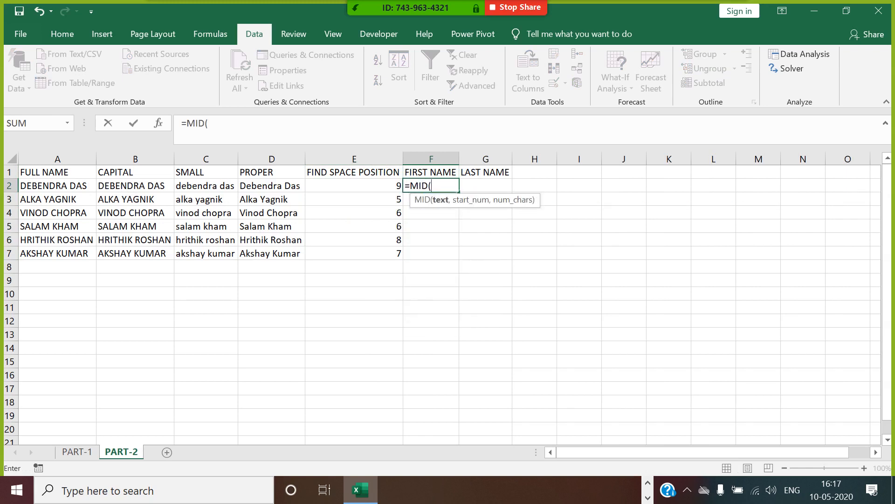
left_click(74, 187)
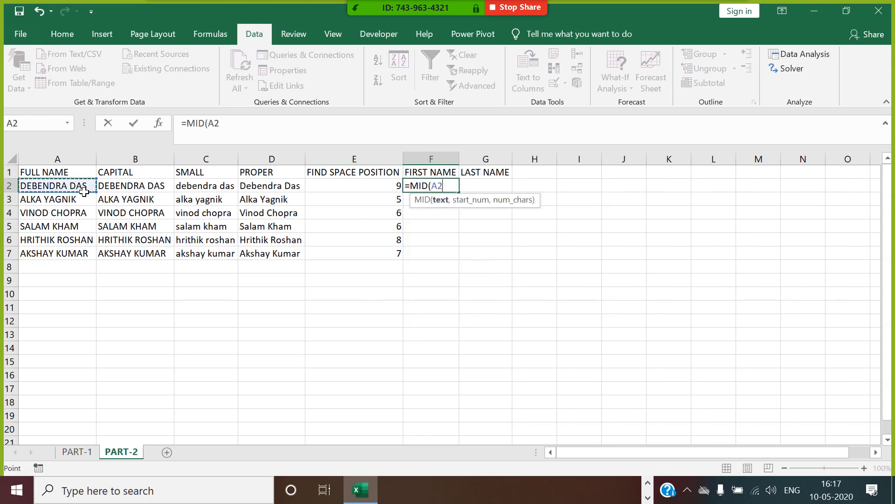
type(",1,")
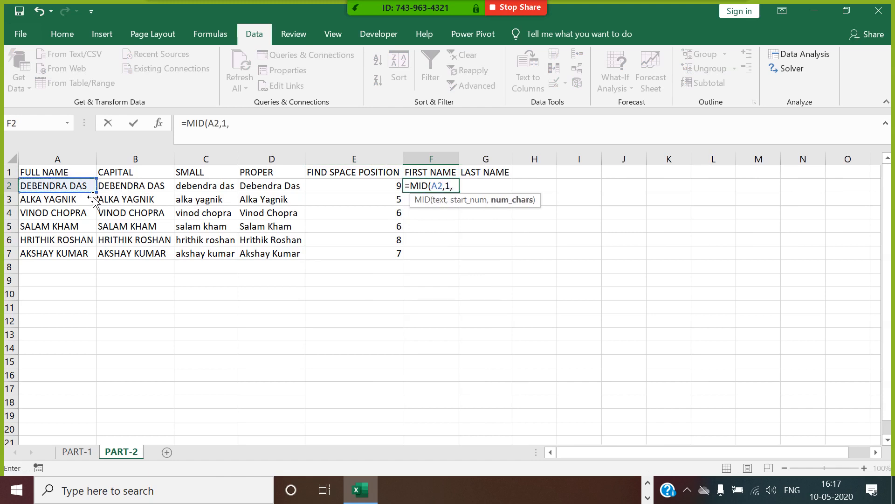
type("FIND(")
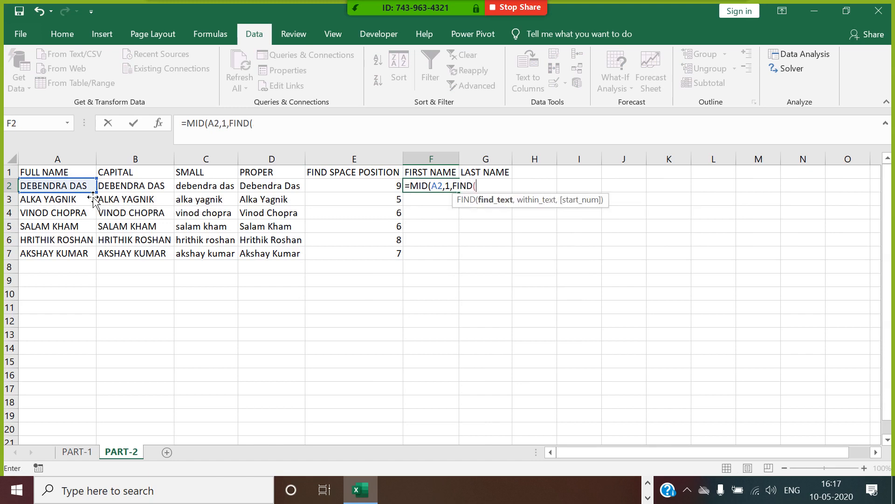
type("\" \",")
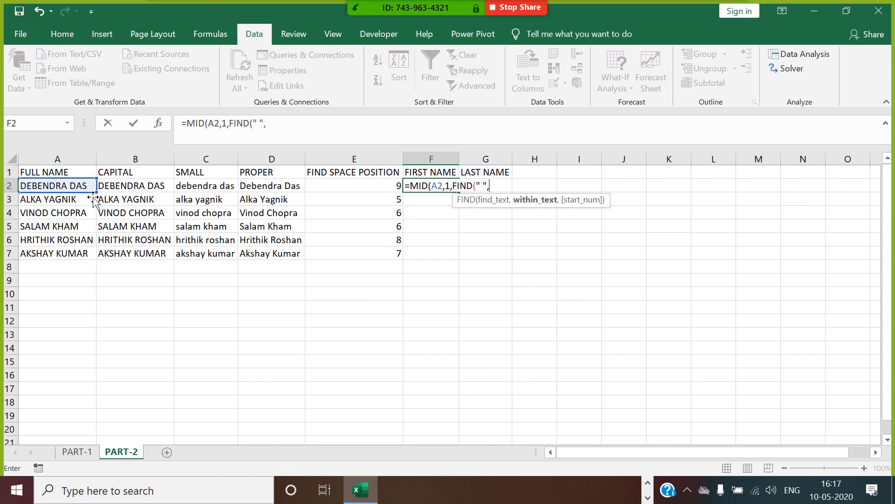
left_click(77, 188)
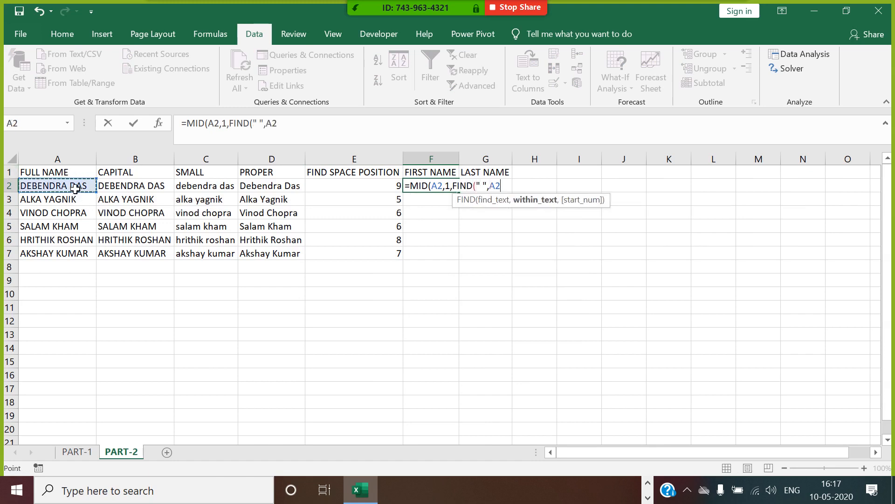
type(")-1)")
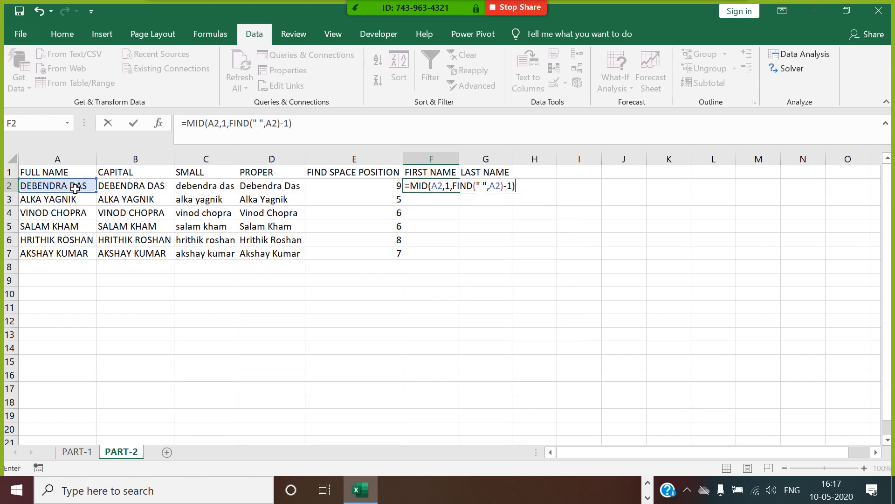
key("Return")
left_click(429, 188)
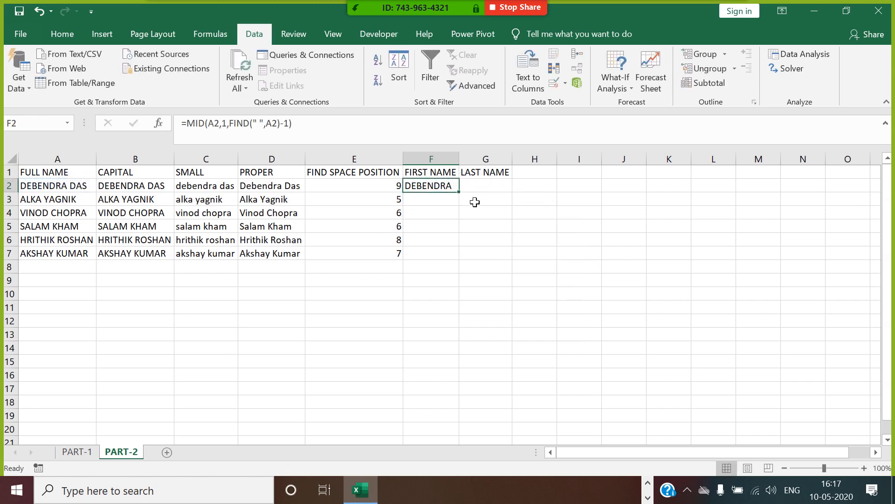
double_click(460, 193)
left_click(483, 191)
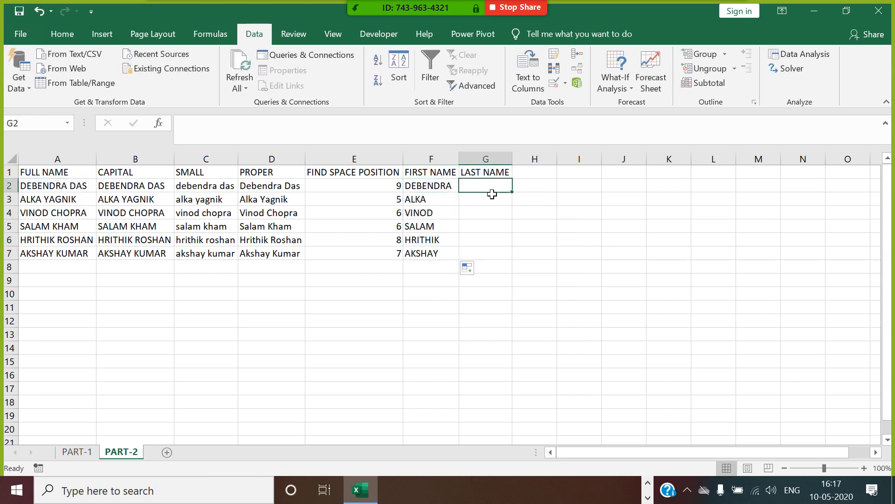
Step: Enter =MID(A2,FIND(" ",A2)+1,10) in G2 and copy it down to G7
type("=MID")
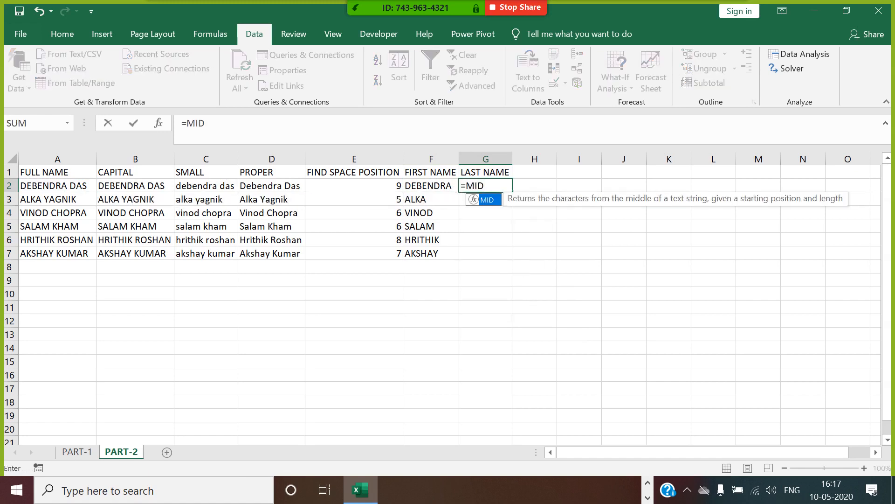
type("(")
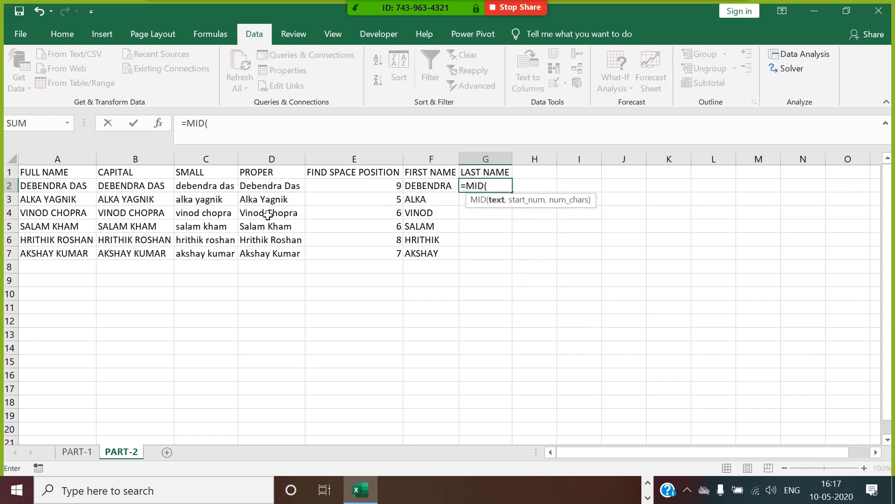
left_click(83, 189)
type(",")
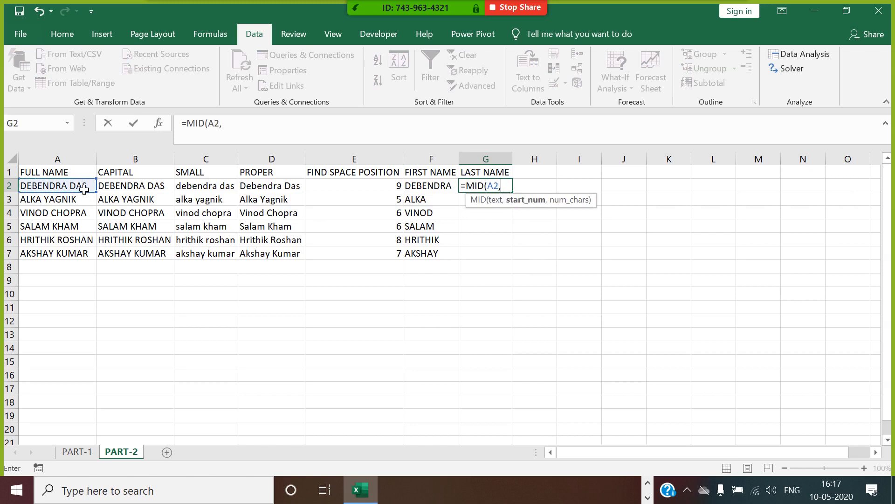
type("FIND(")
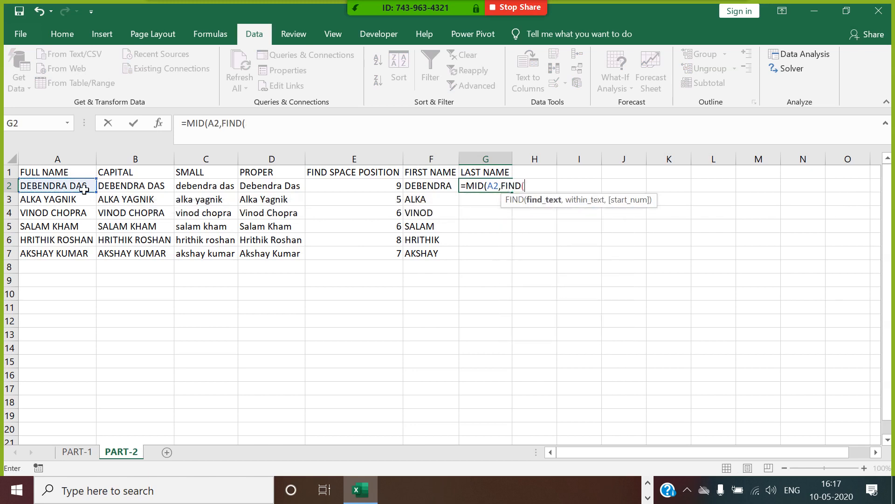
type("\" \",")
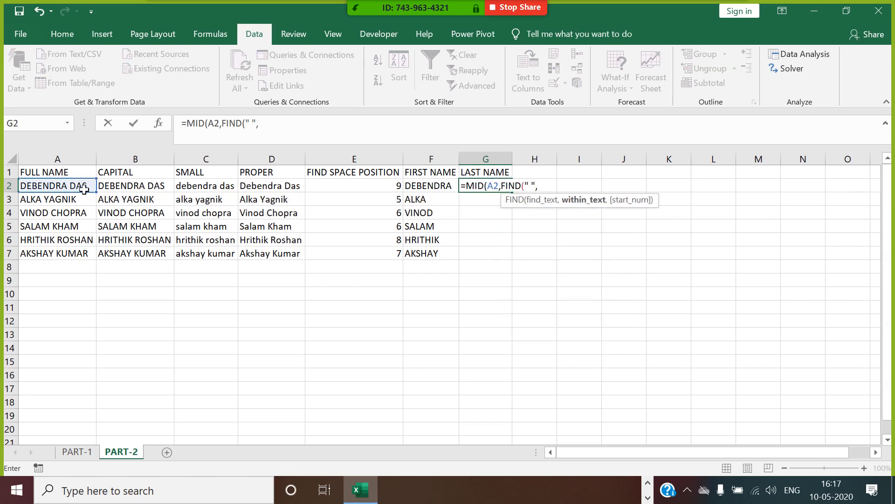
left_click(84, 188)
type(")")
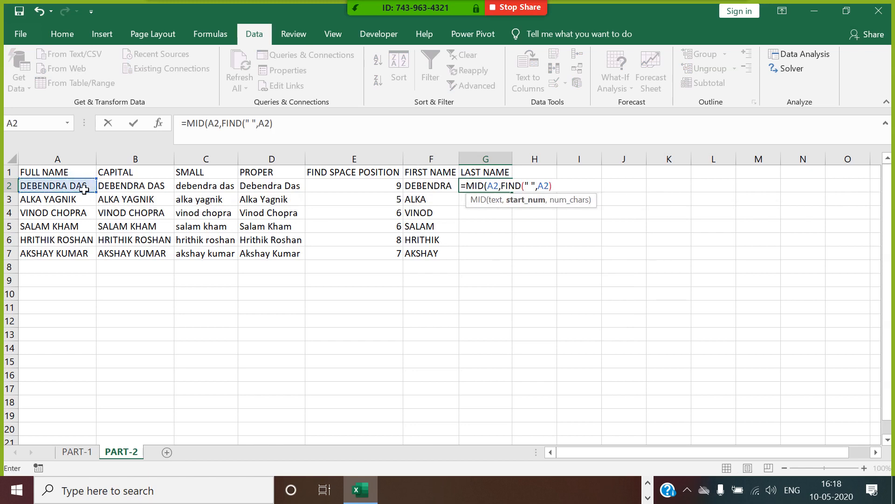
type("+1,")
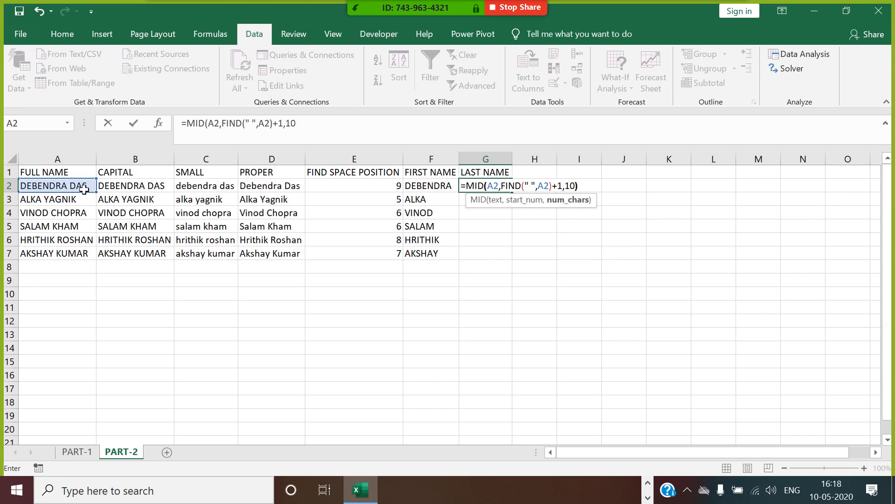
type("10)")
key("Return")
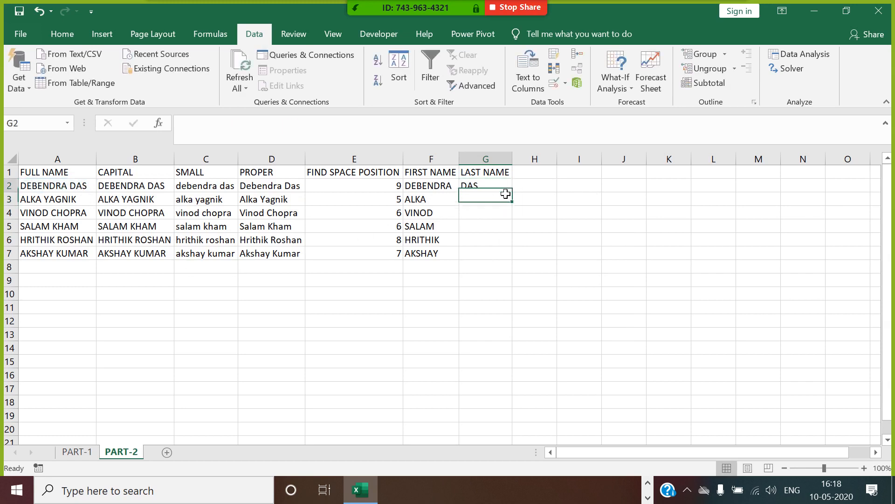
key("Up")
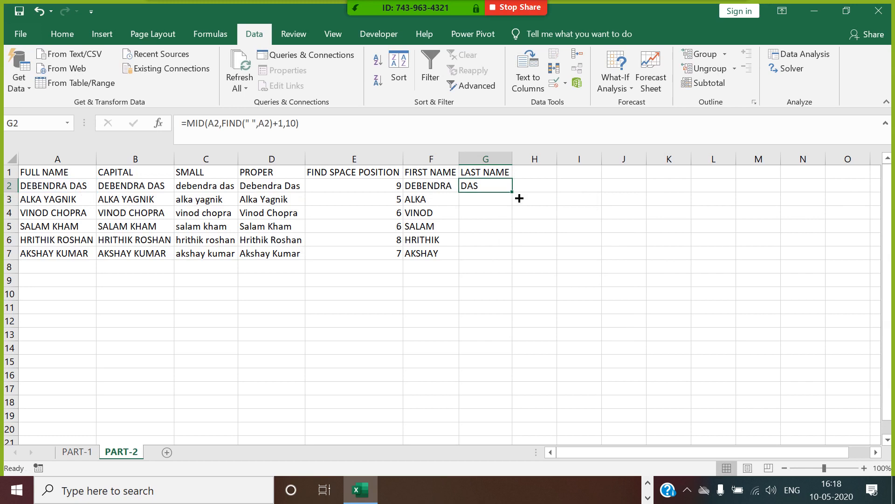
double_click(520, 199)
Step: Head column H with FULL_NAME WITH CONCAT FUNCTION
left_click(550, 176)
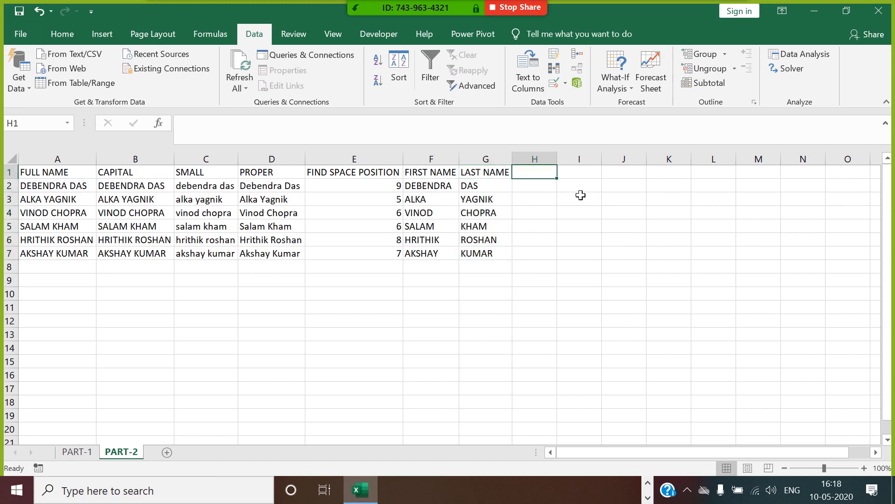
type("FUL")
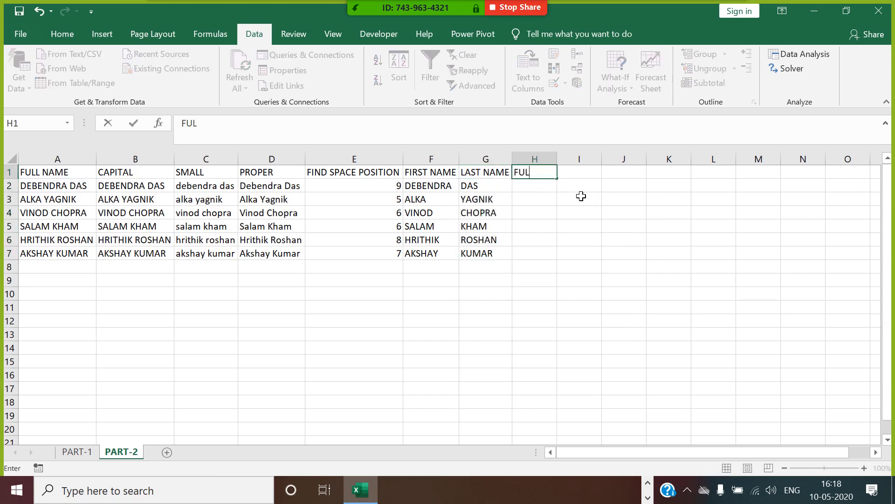
type("L_NAME WITH CON")
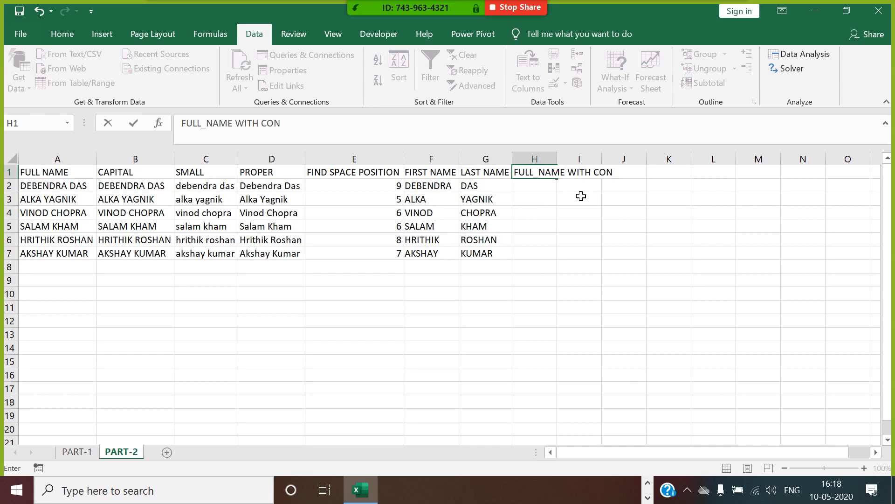
type("CAT FUNCTION")
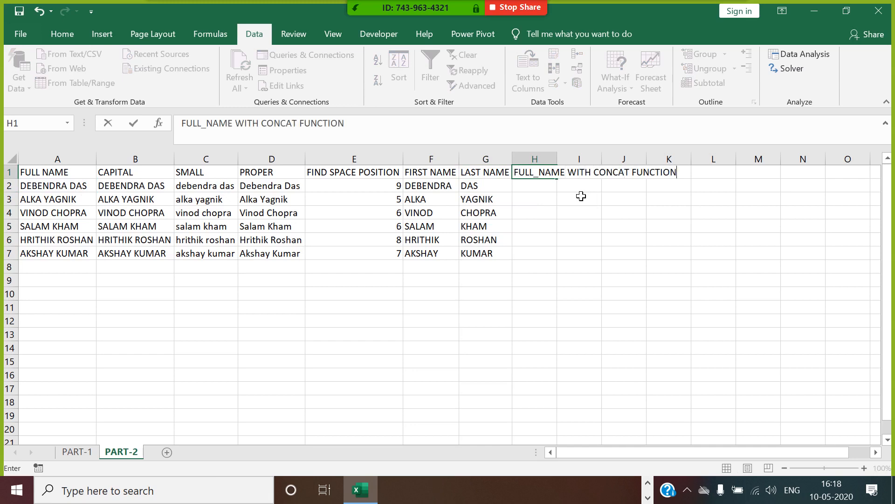
left_click(554, 187)
Step: Enter =F2&"_"&G2 in H2, fill it down to H7, and autofit column H
type("=")
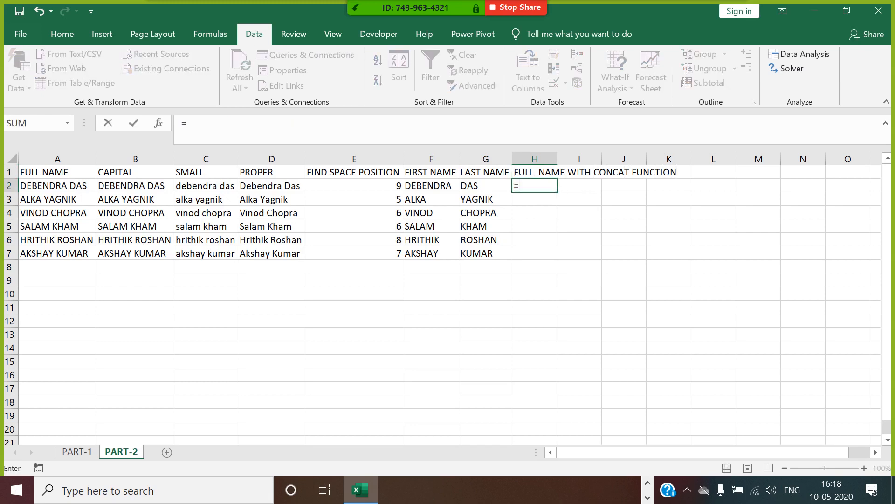
left_click(448, 190)
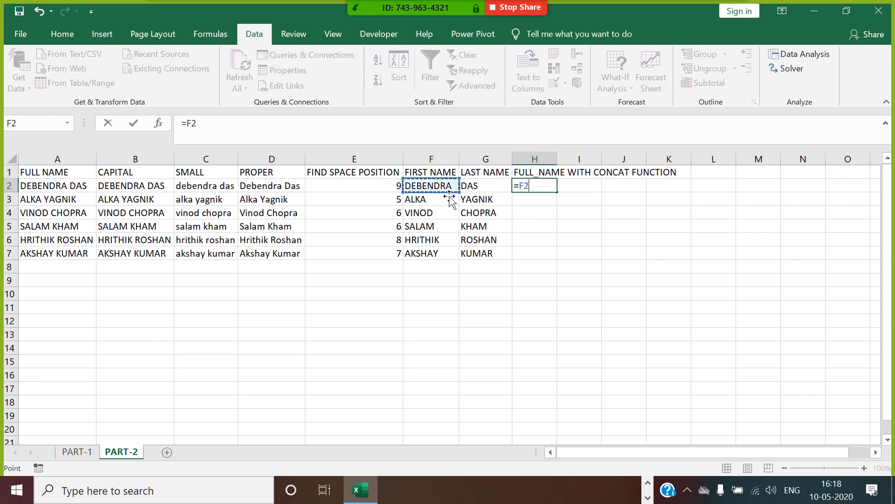
type("&\"_\"&")
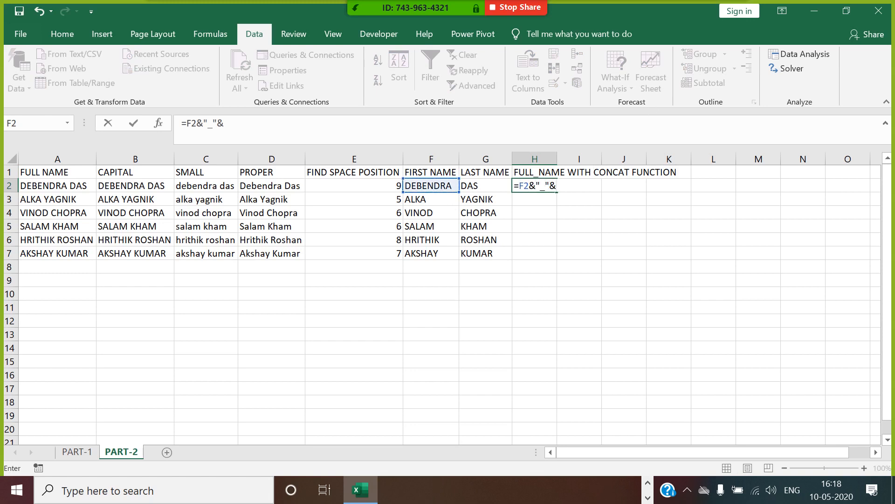
left_click(486, 189)
key("Return")
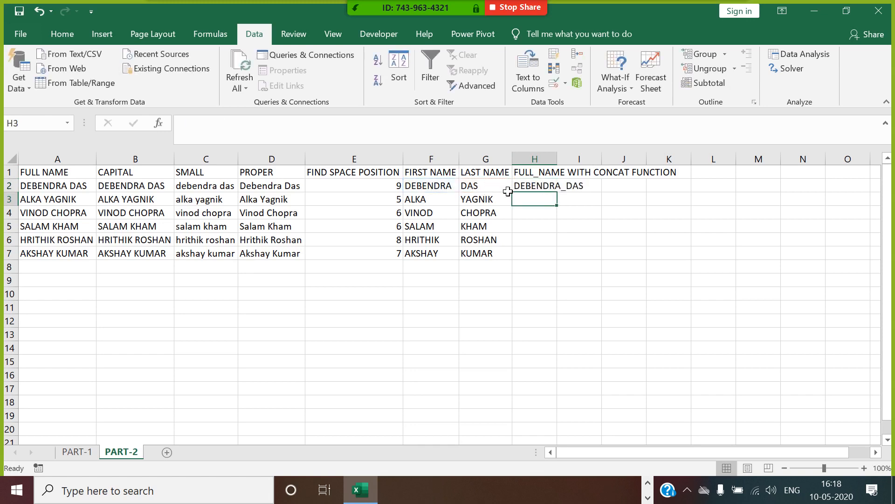
left_click(528, 191)
double_click(558, 193)
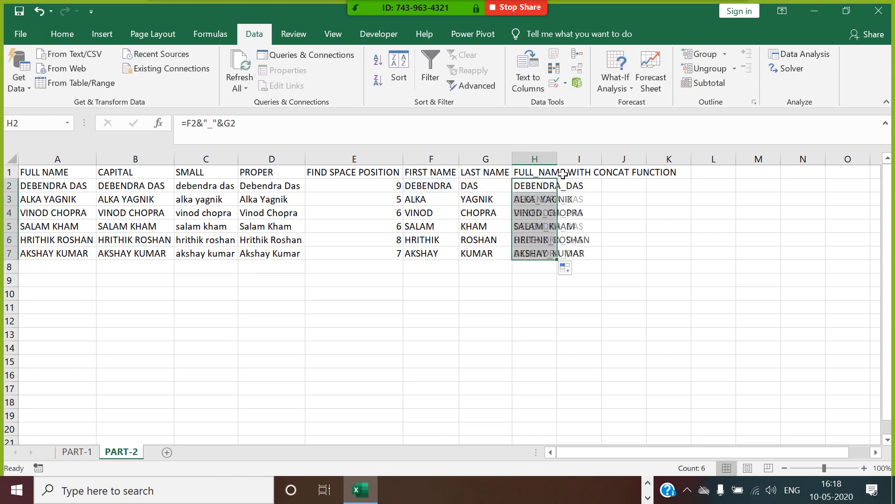
double_click(568, 167)
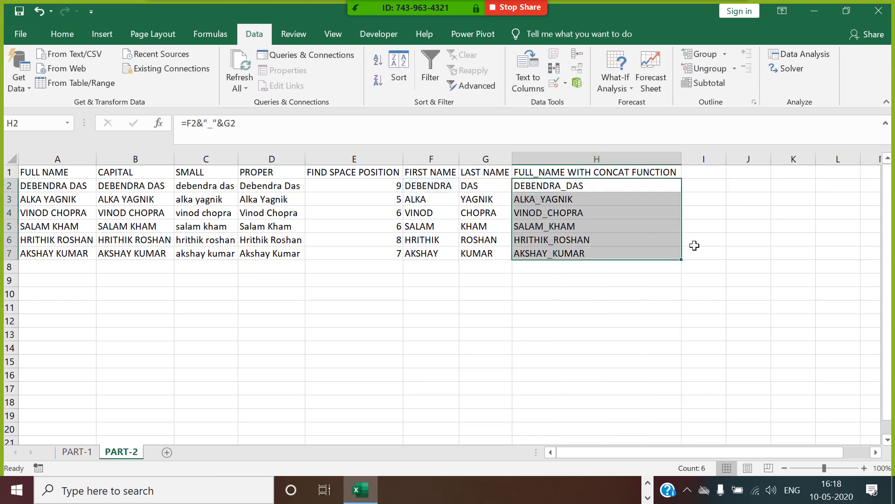
left_click(695, 239)
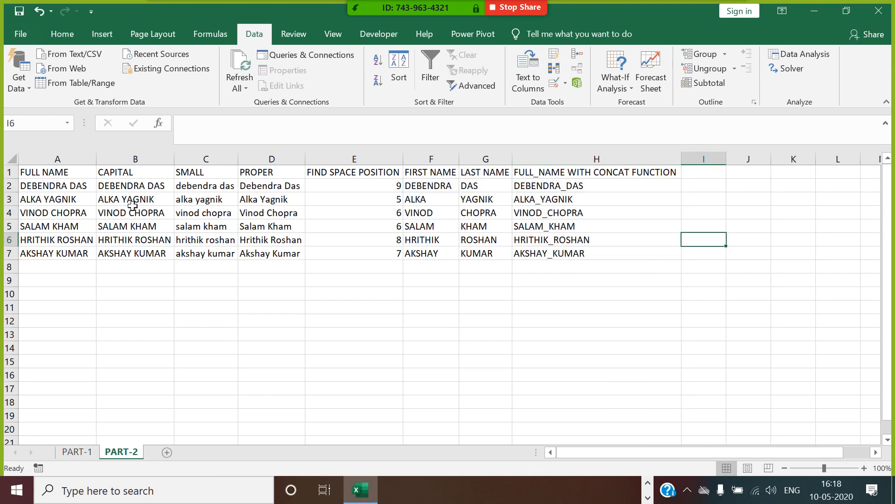
Step: Insert a new worksheet and rename it PART-3
left_click(163, 451)
right_click(163, 451)
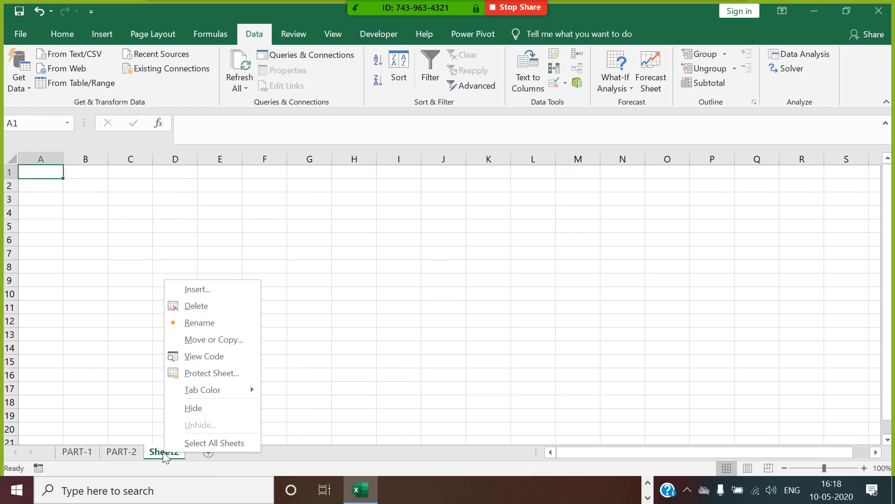
left_click(223, 323)
type("PART")
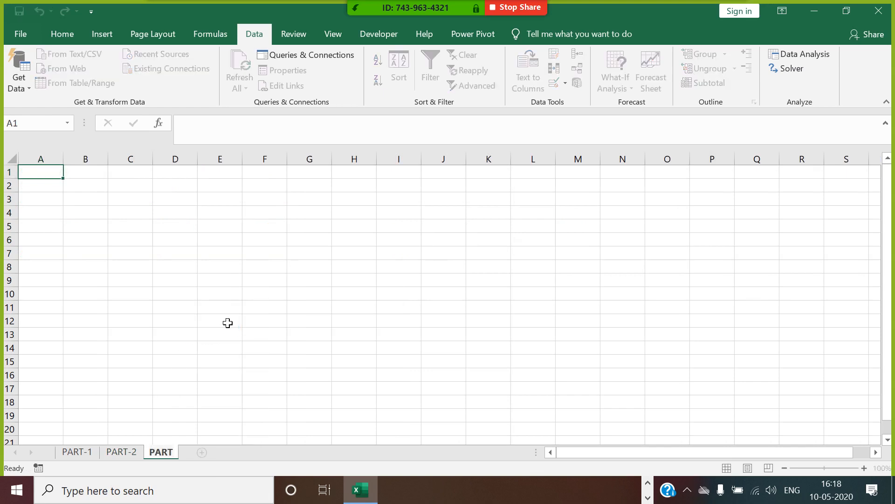
type("-3")
key("Return")
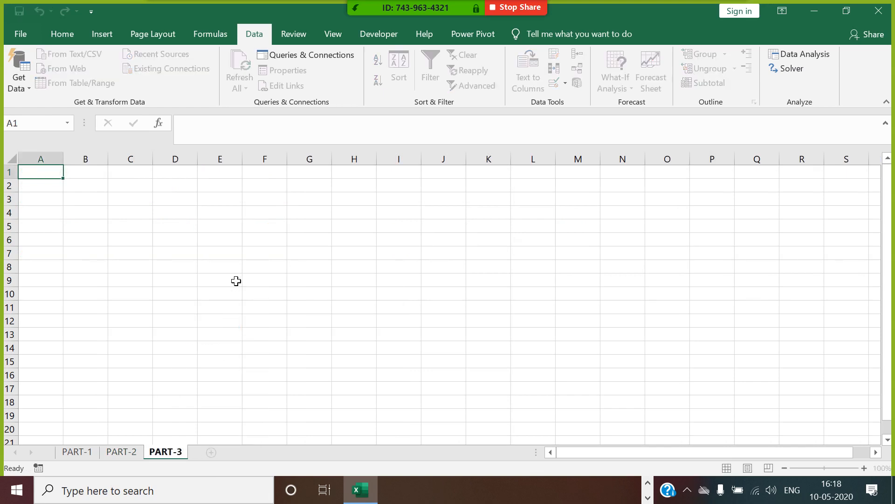
left_click(236, 281)
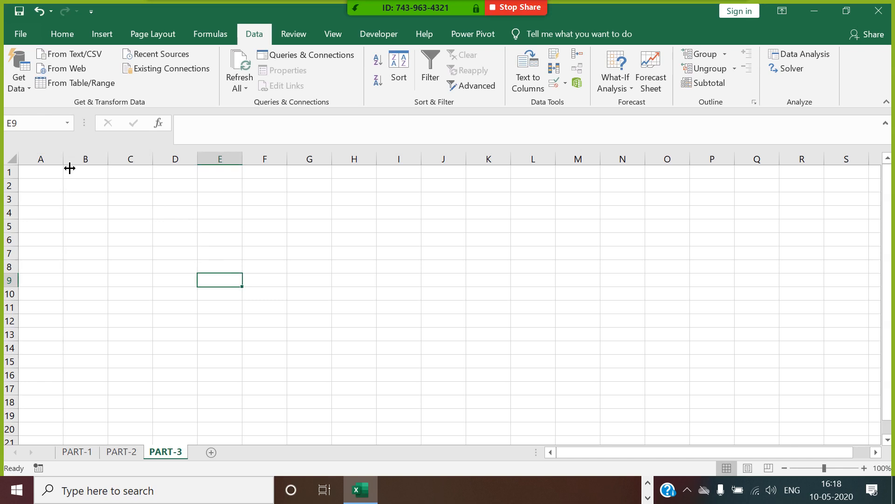
Step: Enter THIS IS USA TERITTORY in A3 and autofit column A
left_click(60, 187)
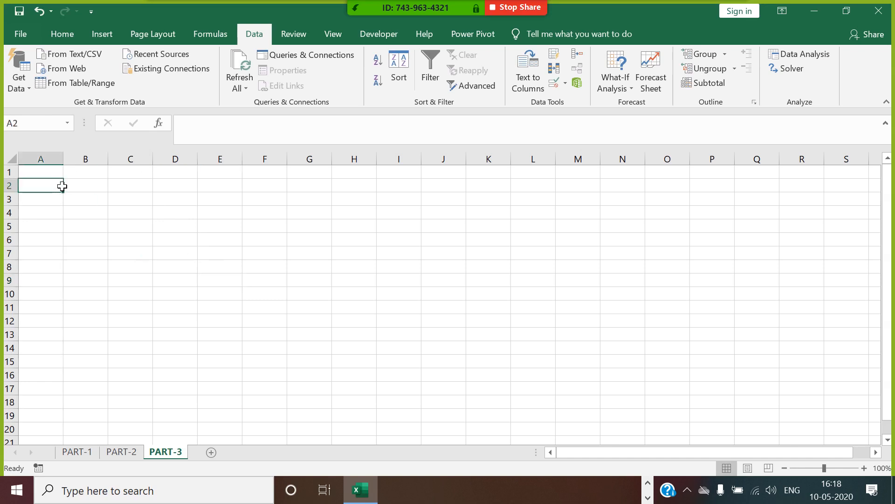
left_click(62, 202)
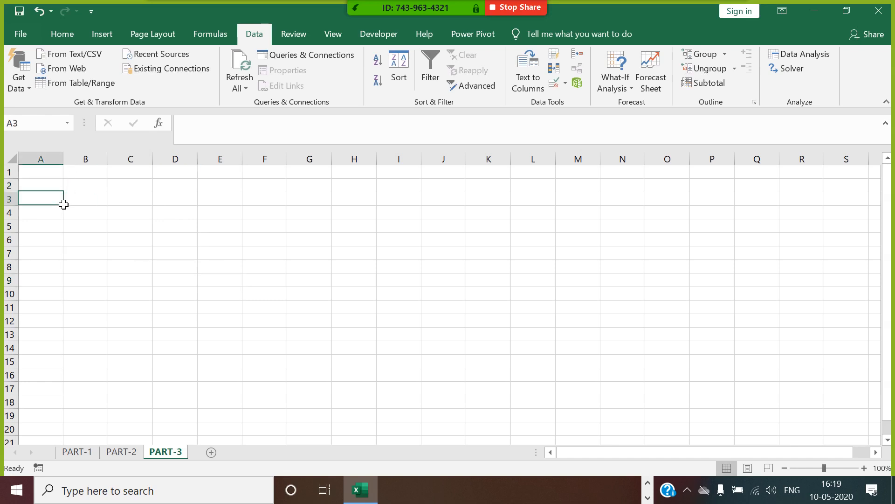
type("THIS I")
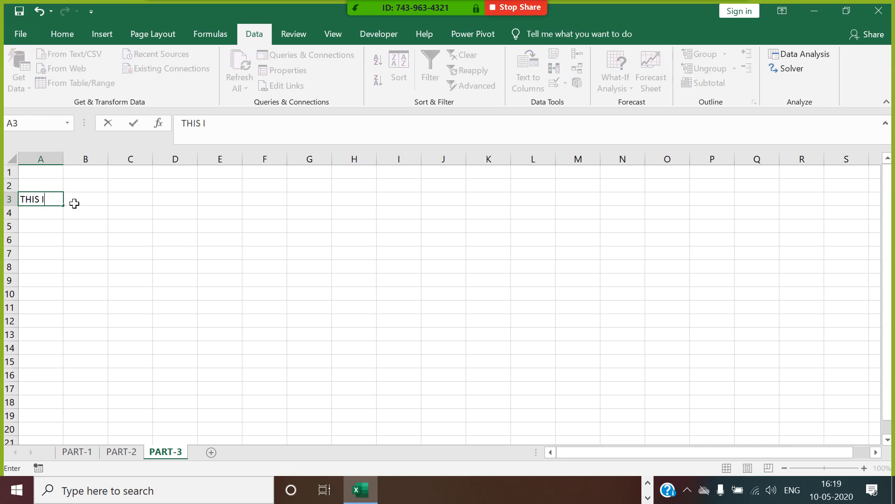
type("S USA TERITTO")
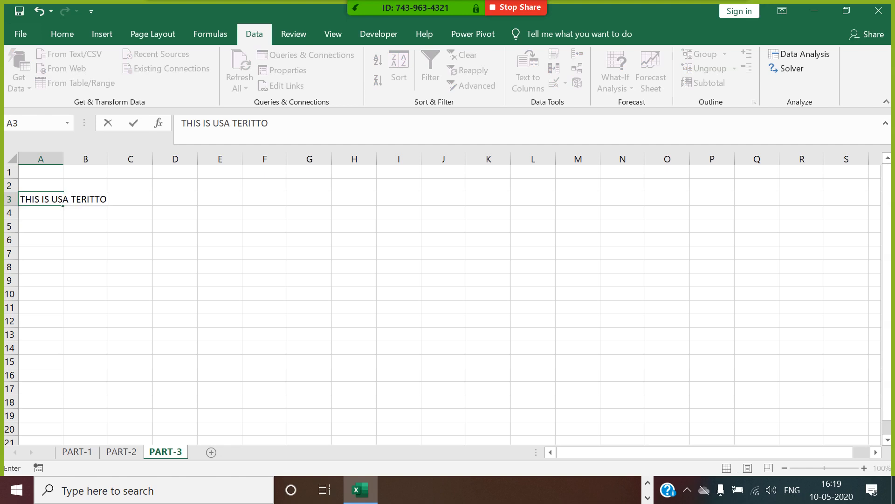
type("RY")
left_click(100, 252)
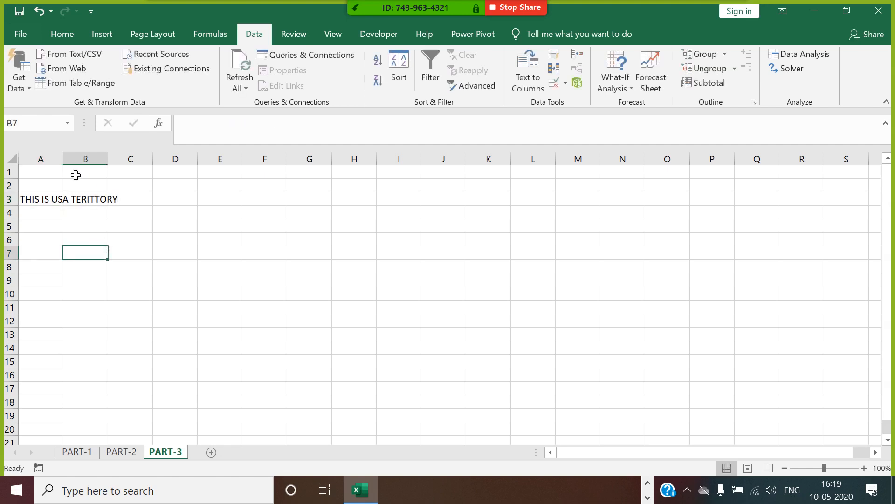
double_click(64, 159)
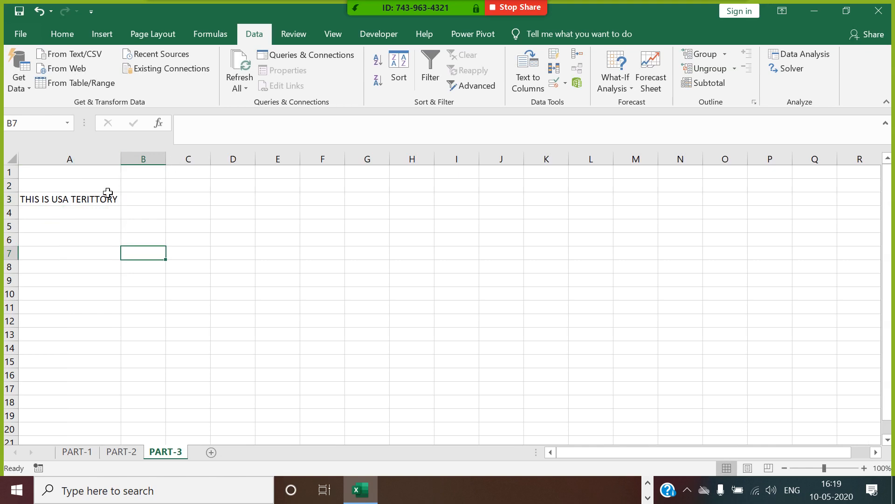
Step: Fix the misspelling in A3 so it reads THIS IS USA TERRITORY
left_click(89, 201)
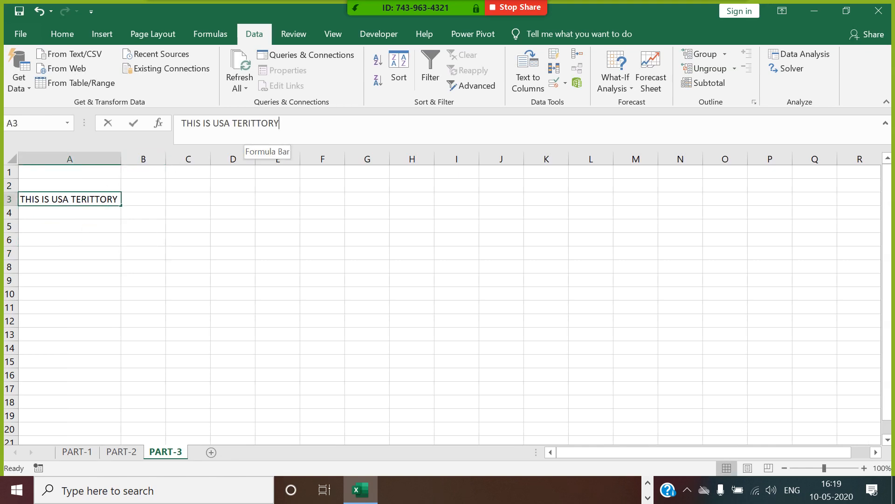
left_click(249, 123)
type("R")
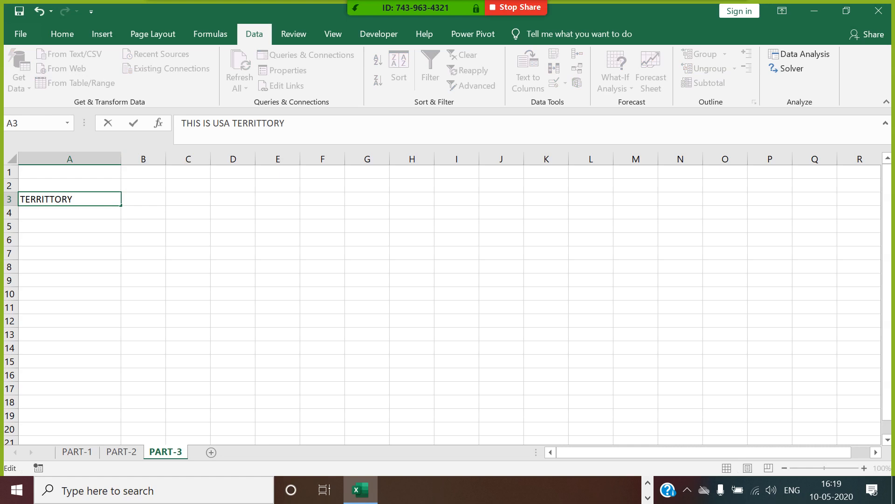
key("BackSpace")
left_click(263, 256)
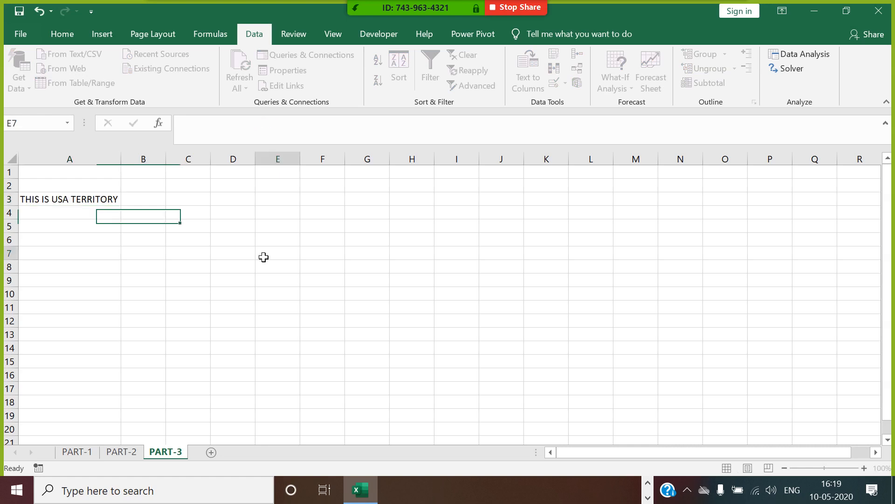
left_click(119, 203)
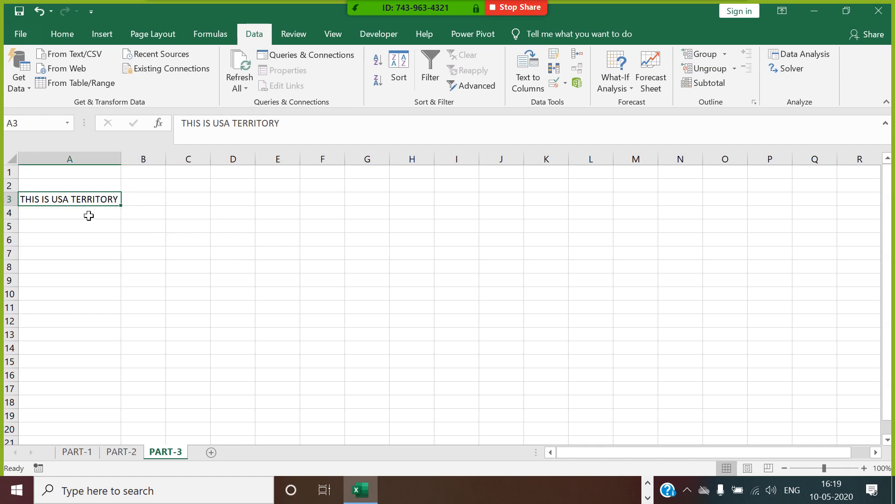
left_click(205, 202)
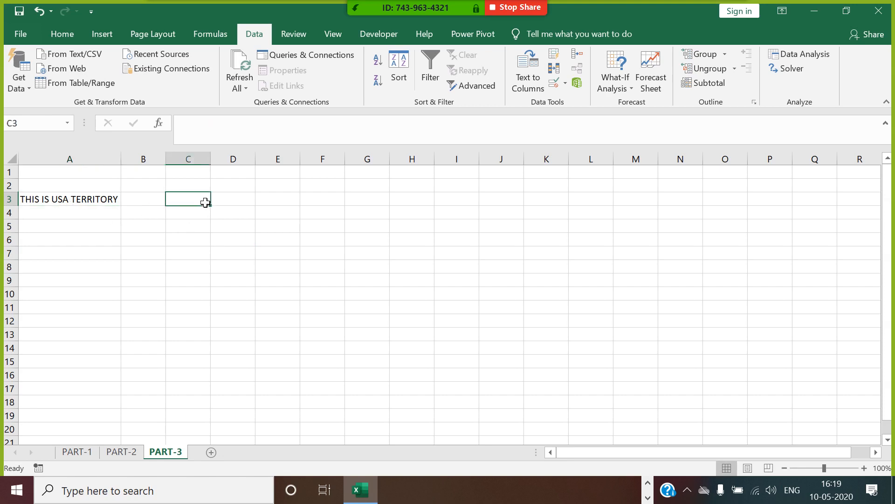
Step: Enter =SUBSTITUTE(A3,"USA","UNITED STATES OF AMERICA",3) in C3, then start retyping it as =SUBST
type("=SU")
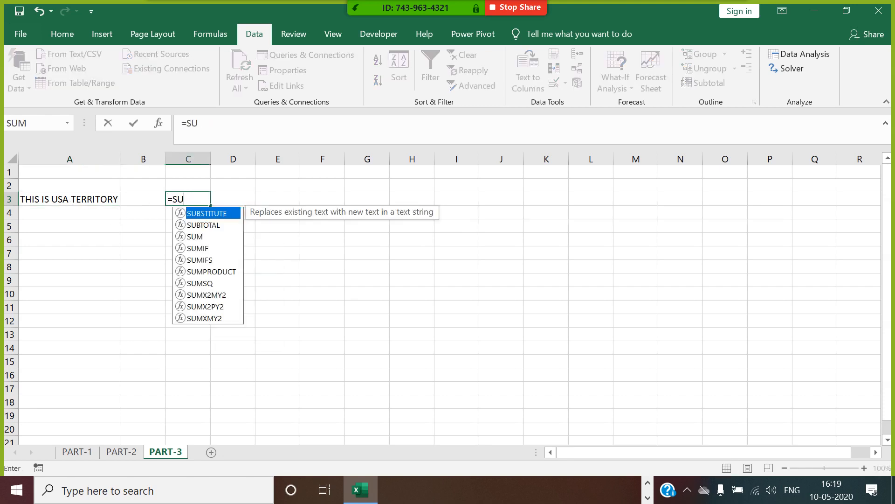
type("BSTU")
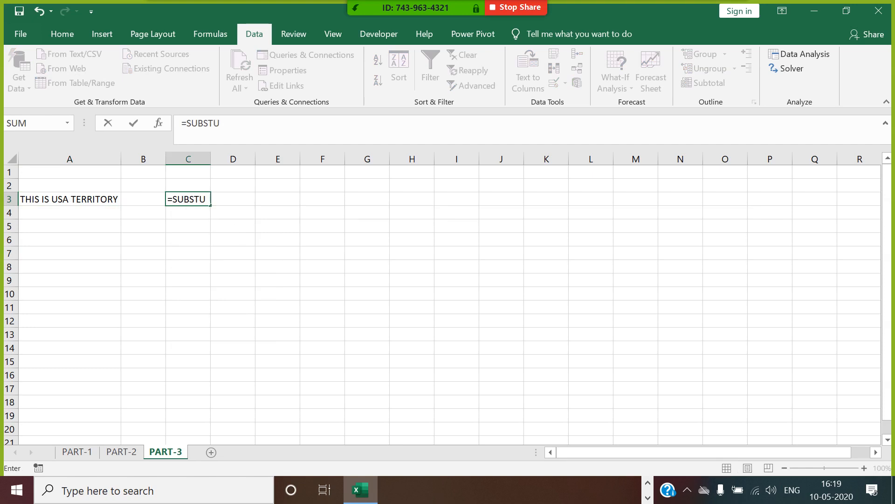
key("BackSpace")
double_click(201, 214)
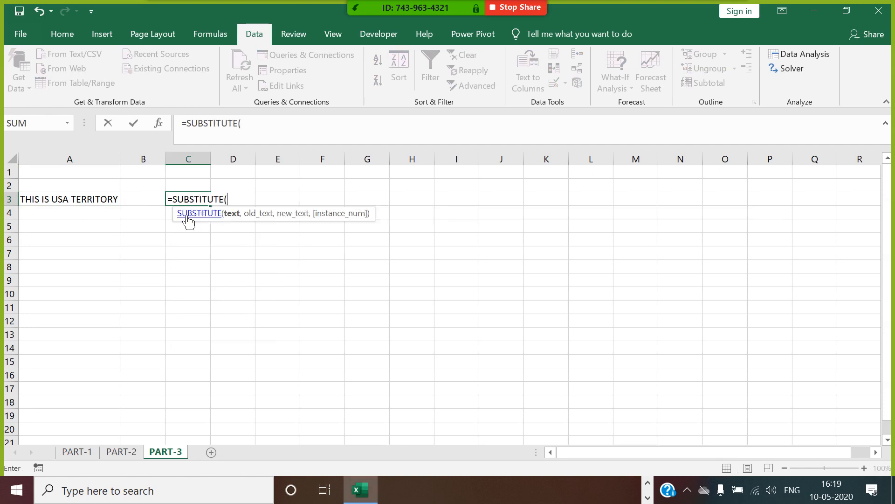
left_click(107, 201)
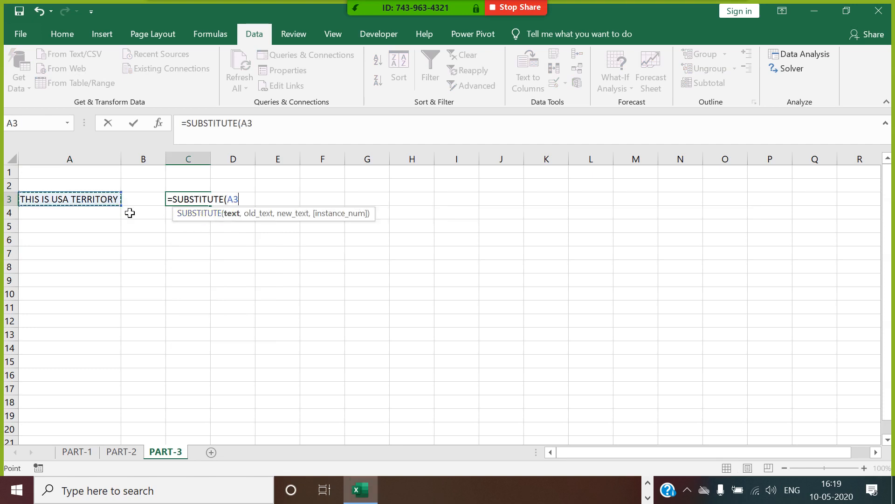
type(",")
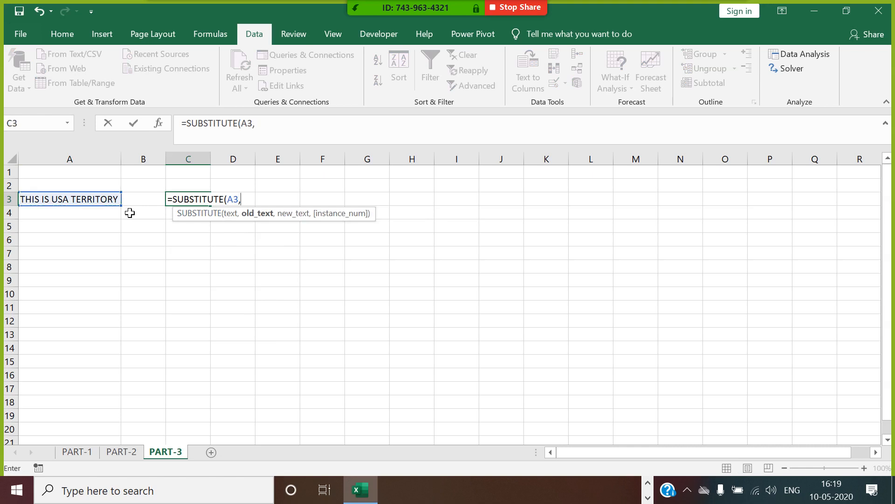
type("\"USA\",")
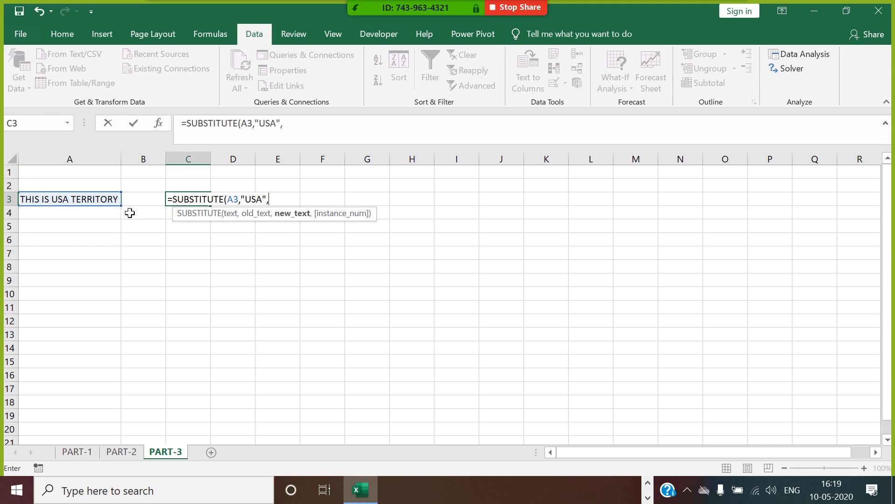
type("\"UNITED STATES")
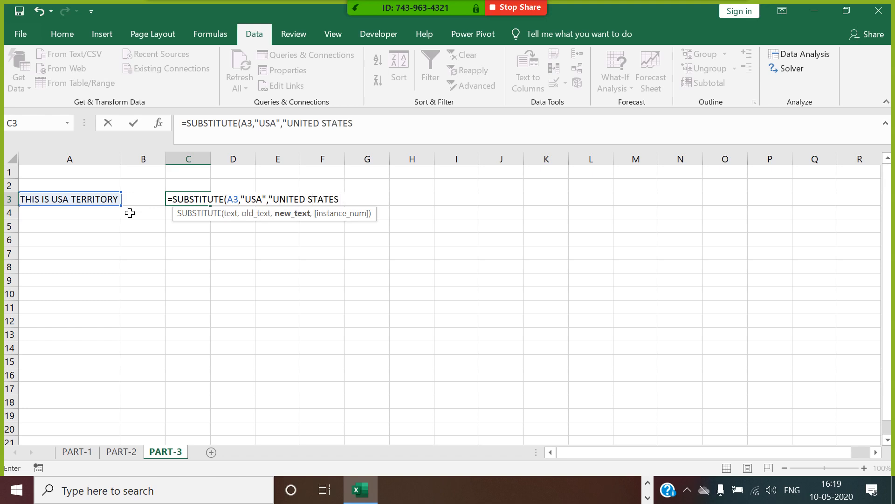
type(" OF AMER")
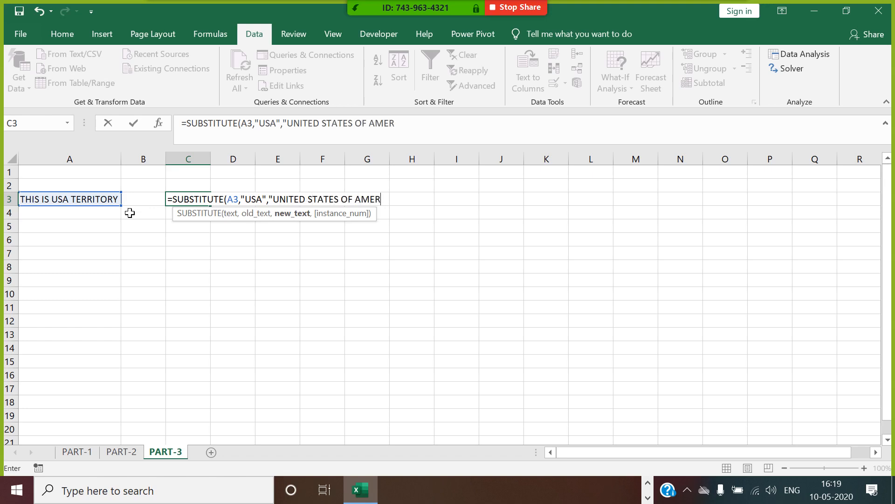
type("ICA\",")
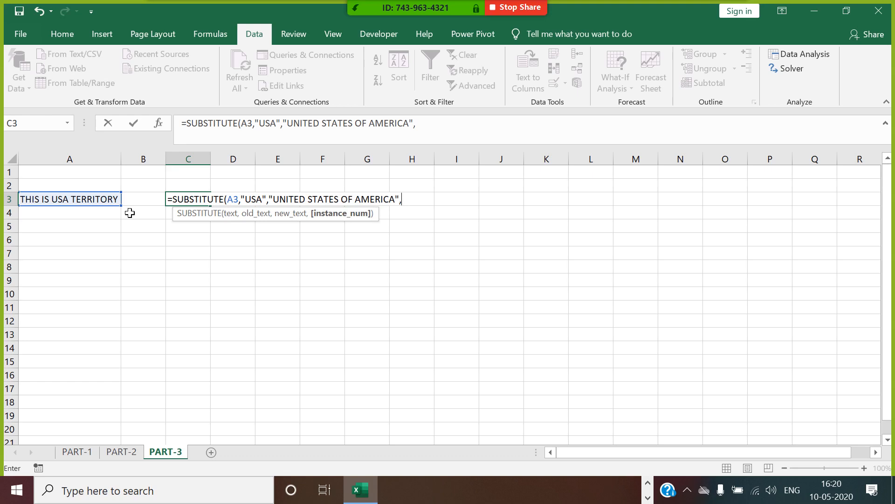
type("3")
type(")")
key("Return")
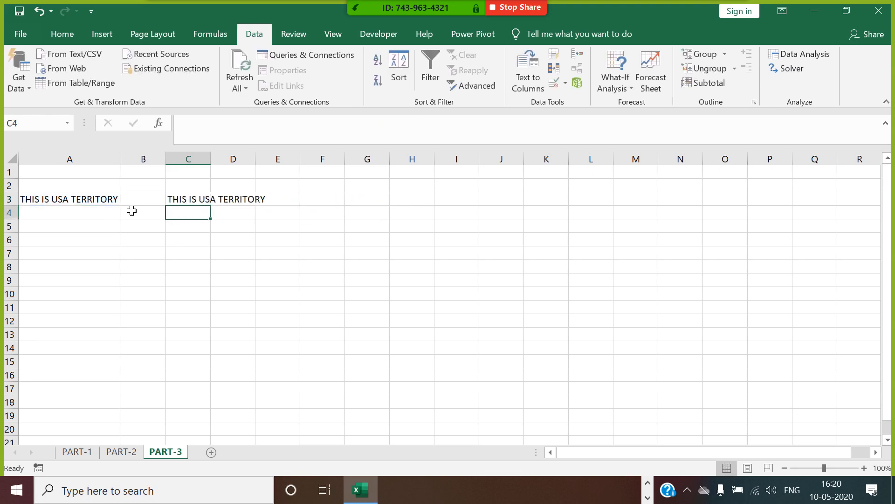
left_click(185, 200)
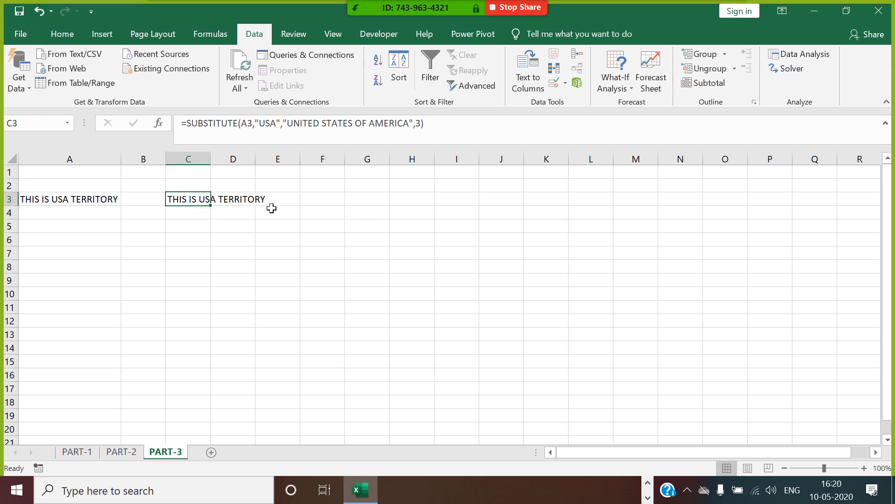
type("=SUBST")
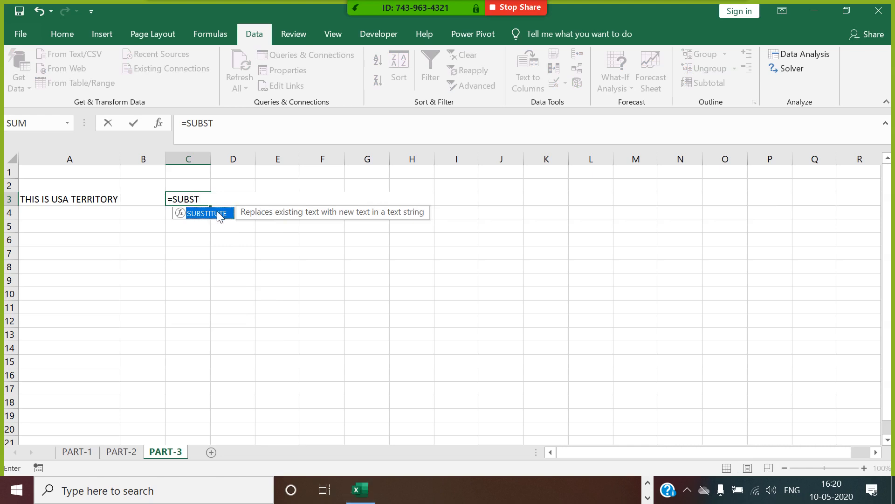
Step: Enter =SUBSTITUTE(A3,"USA","UNITED STATES") in C3 and autofit column C
double_click(221, 214)
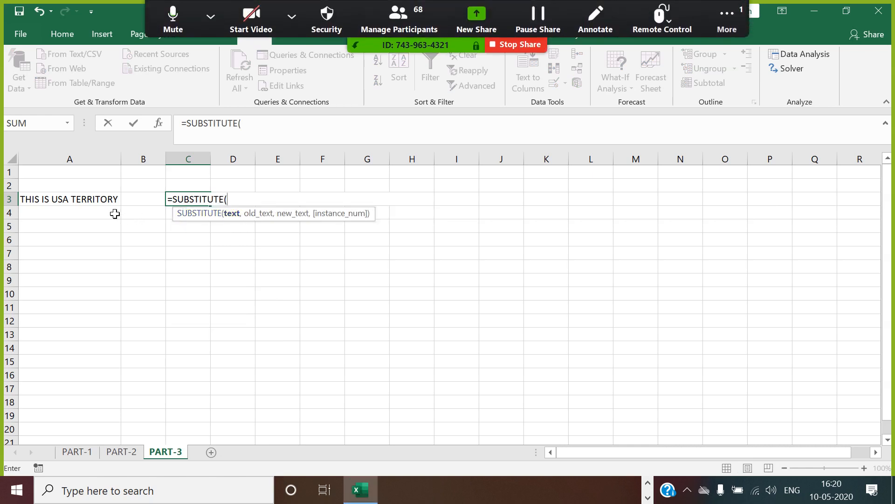
left_click(104, 201)
type(",")
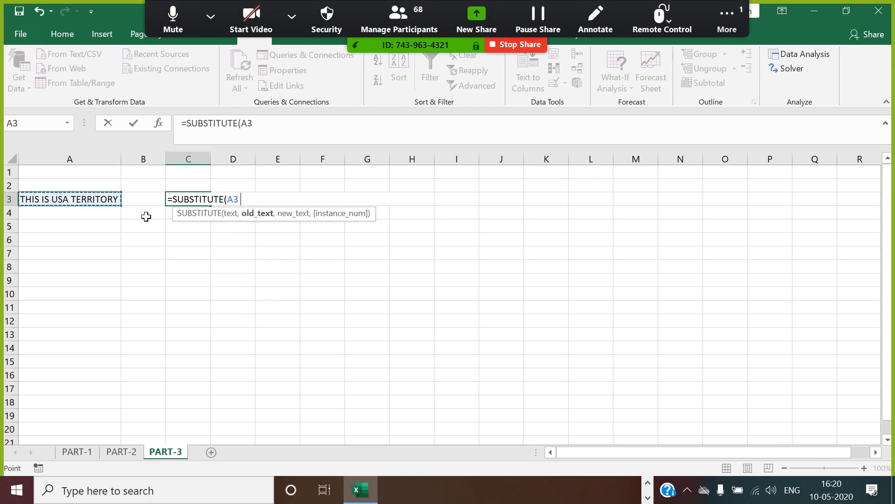
type("\"USA\"")
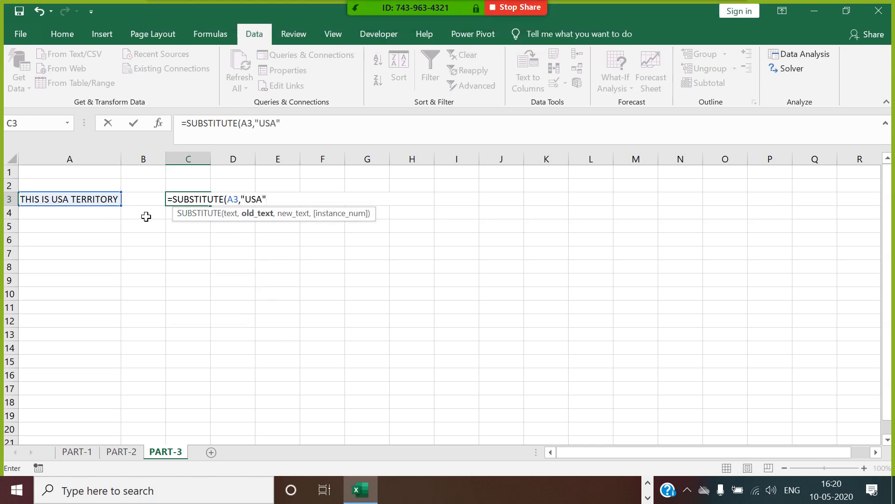
type(",")
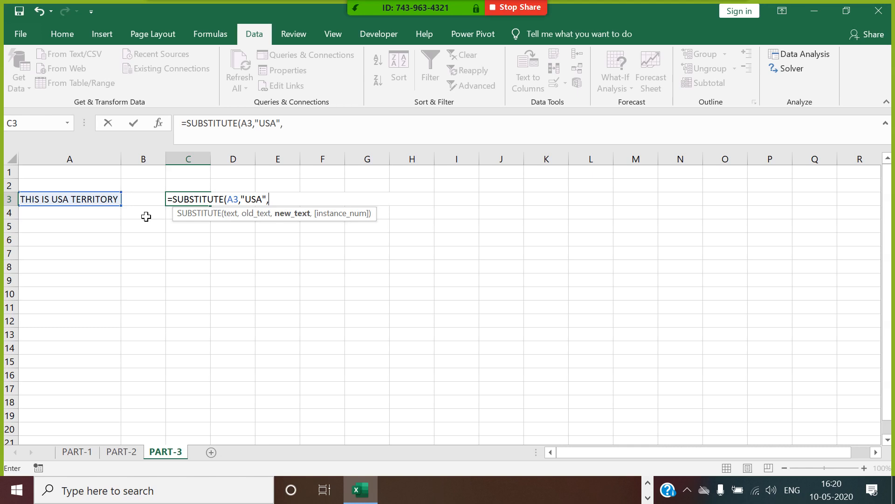
type("\"UNITED STATES")
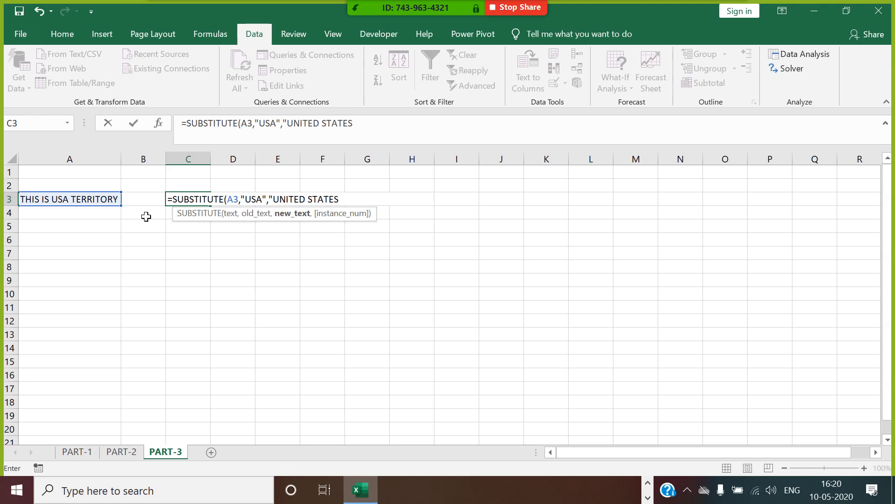
type("\",")
key("BackSpace")
type(")")
key("Return")
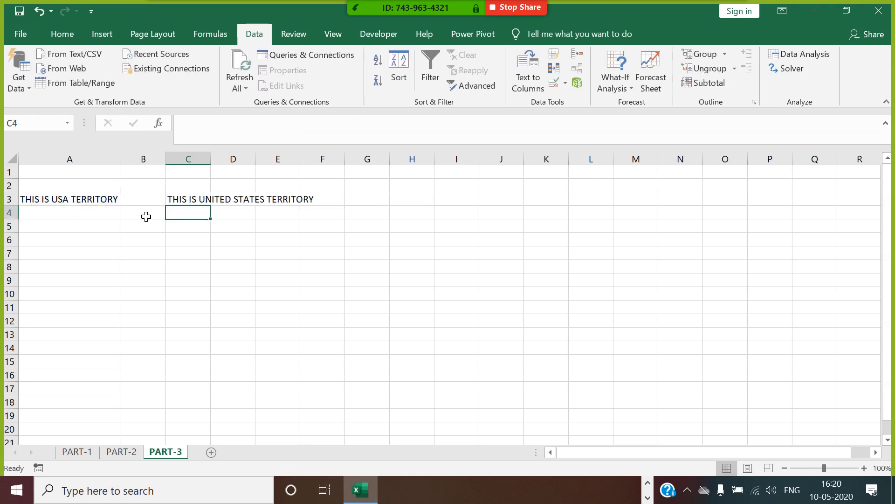
left_click(189, 202)
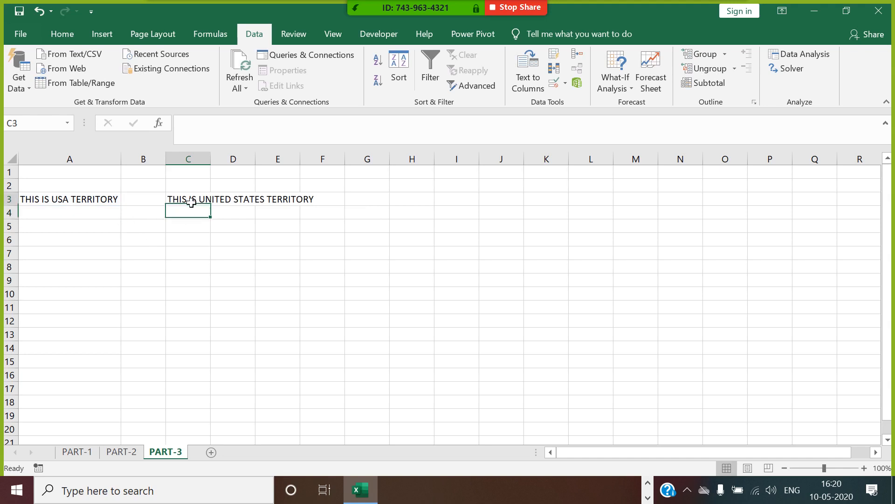
double_click(217, 164)
left_click(304, 256)
Step: Extend the replacement text to UNITED STATES OF AMERICA and widen column C to fit
left_click(276, 203)
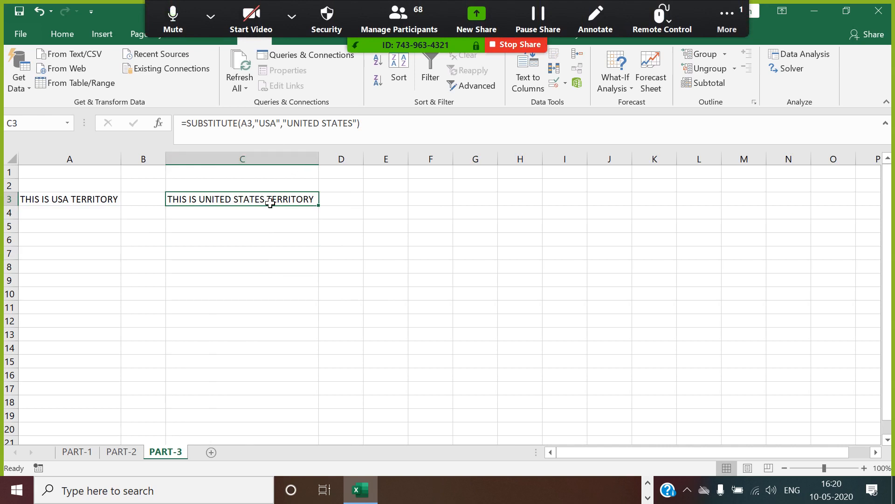
left_click(353, 124)
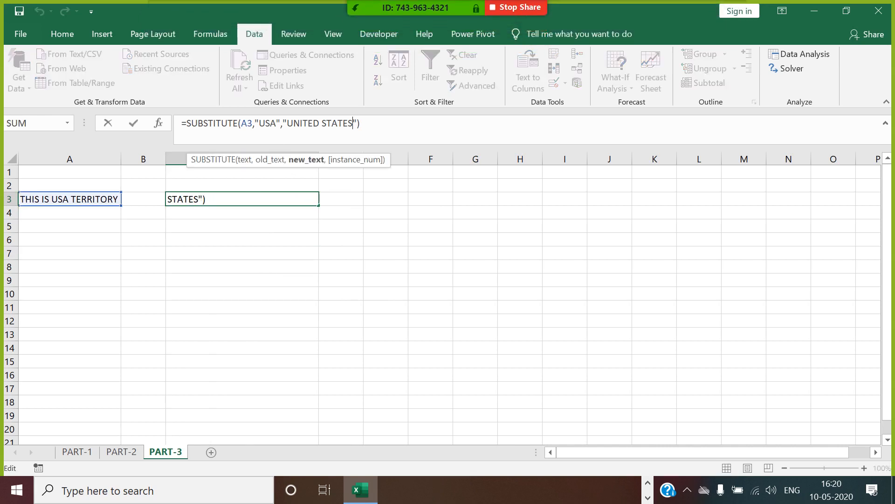
type("OF AME")
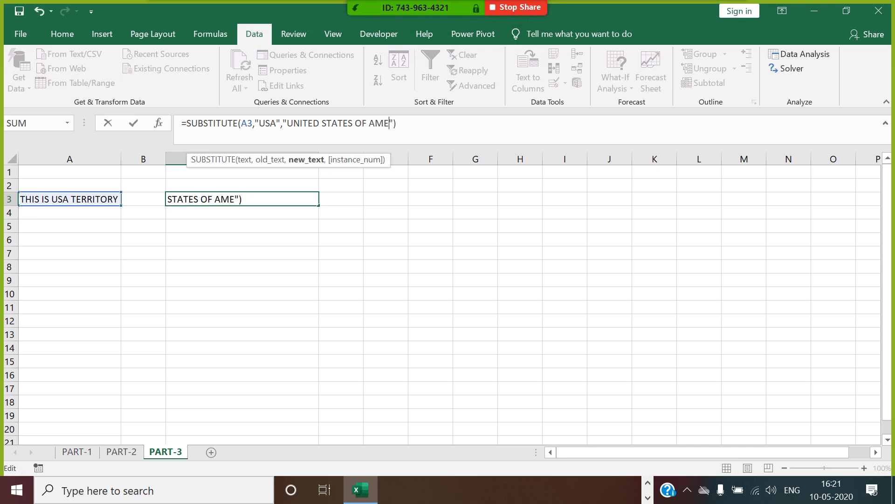
type("RICA")
key("Return")
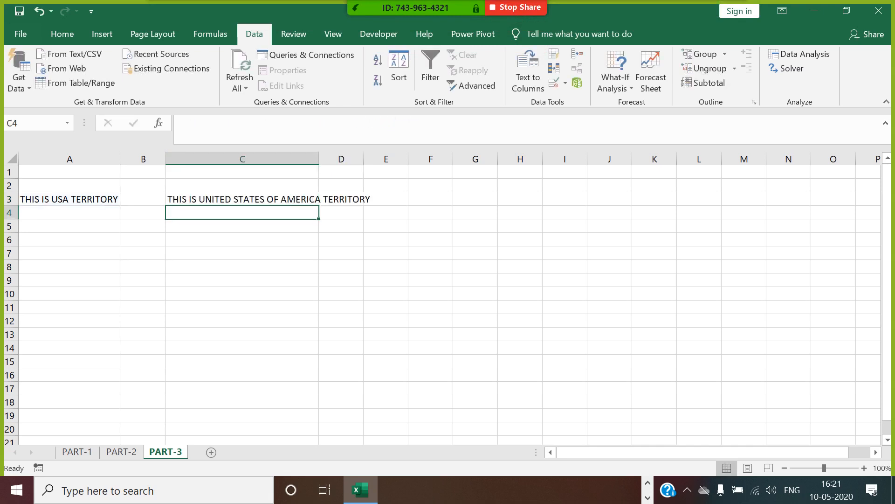
left_click(300, 200)
double_click(320, 165)
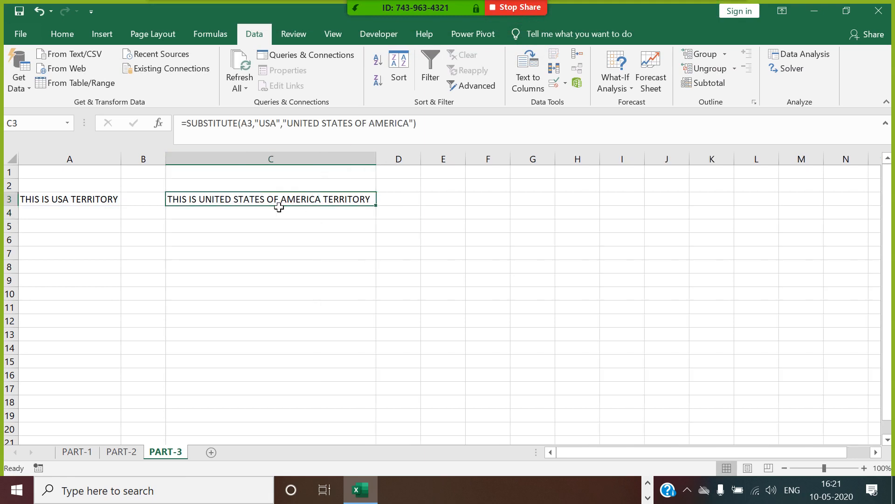
Step: Type a SUBSTITUTE heading in C2 and make it red and bold
left_click(200, 191)
type("S")
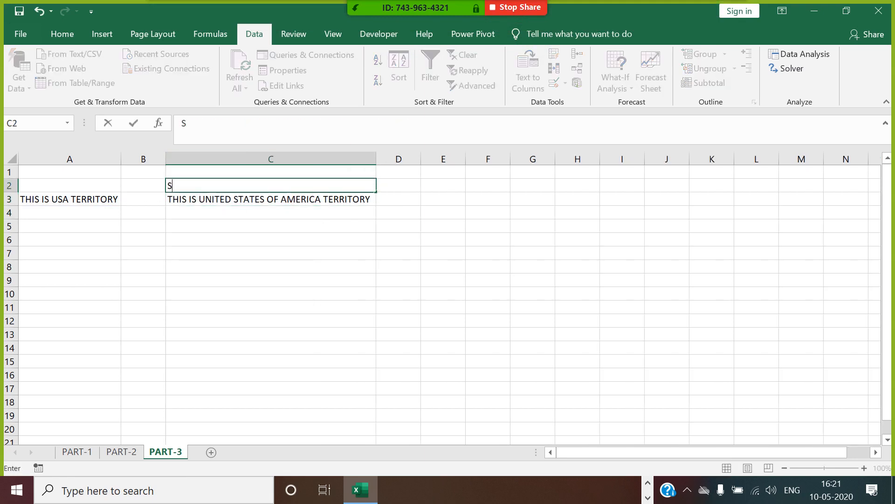
type("UBSTITUTE")
left_click_drag(220, 242, 220, 186)
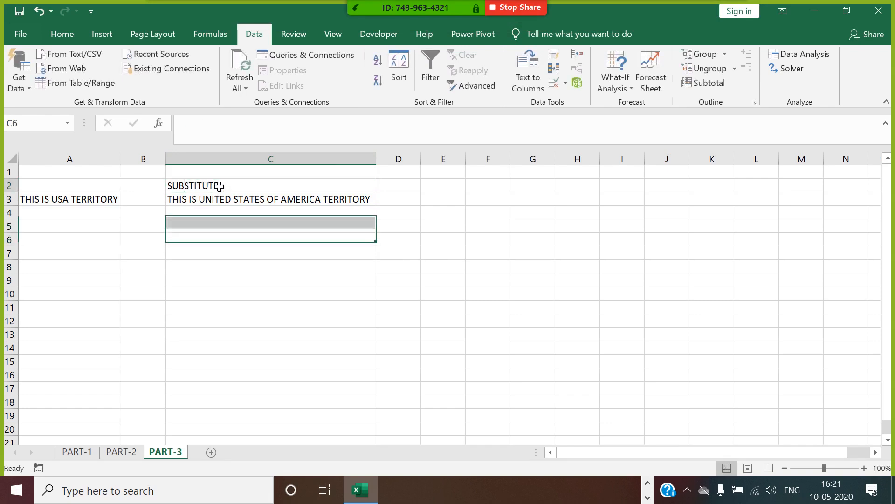
left_click(220, 186)
left_click(61, 34)
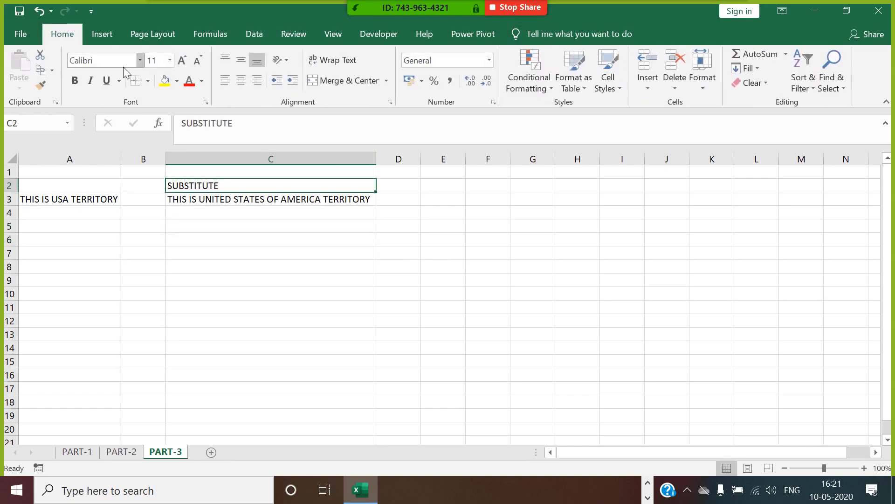
left_click(188, 81)
left_click(74, 80)
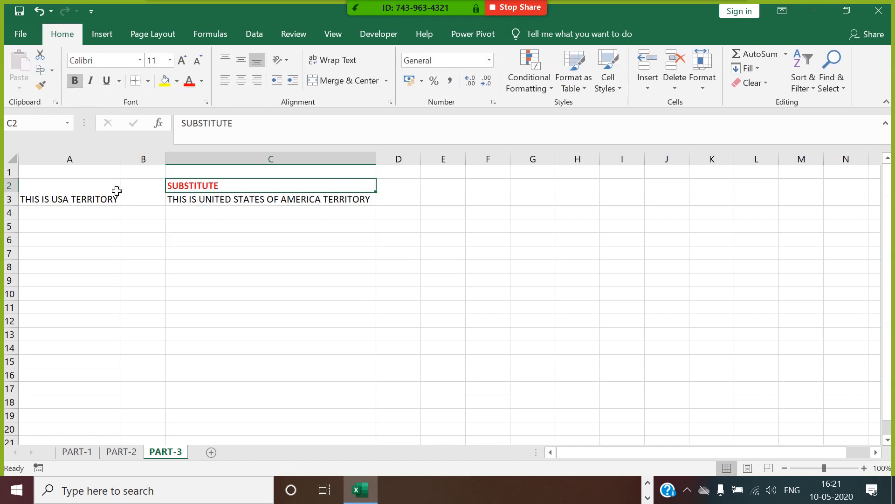
Step: Copy the USA sentence from A3 into A5
left_click(100, 201)
key("ctrl+c")
left_click(101, 227)
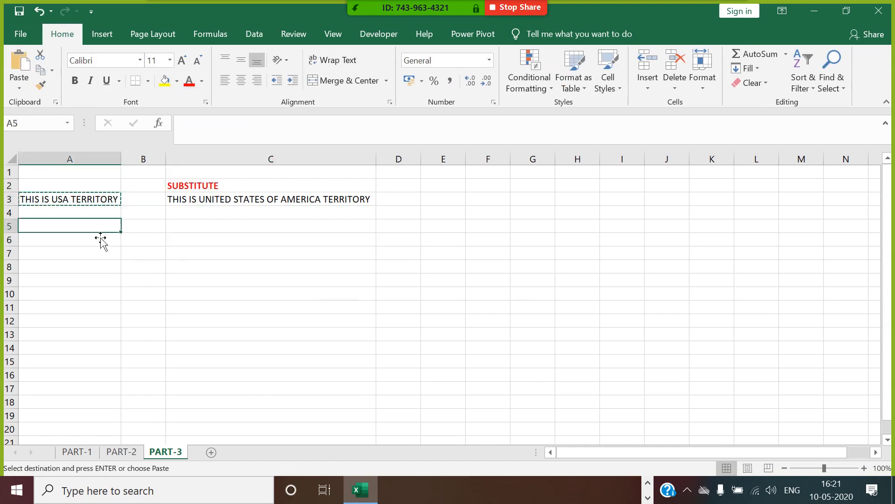
key("ctrl+v")
left_click(200, 215)
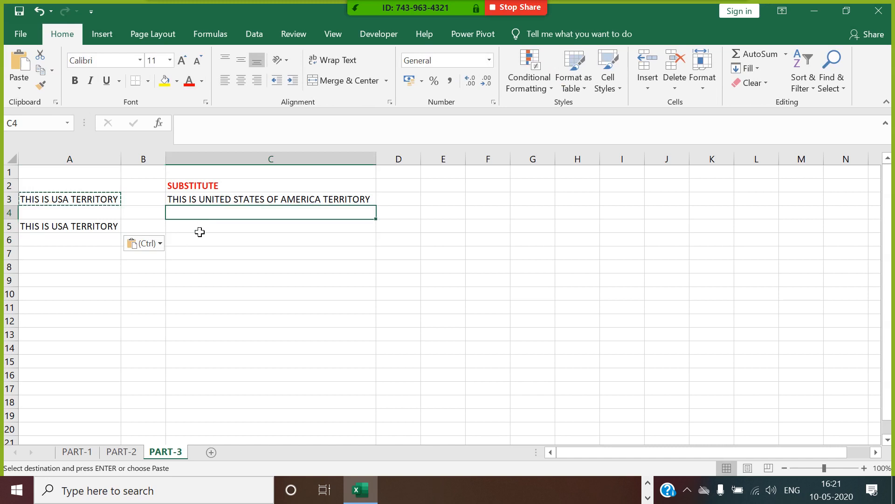
left_click(190, 223)
Step: Enter the heading REPLACE in cell C5
type("REPL")
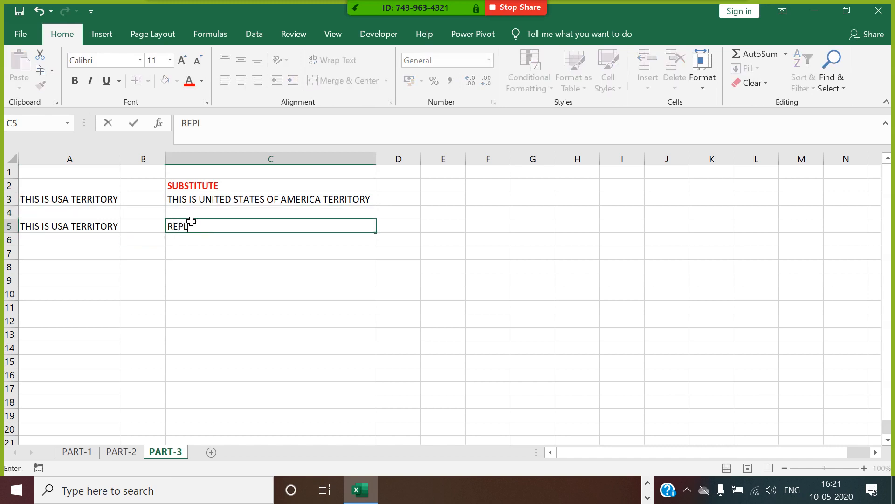
type("ACE")
key("Return")
Step: Move the USA sentence from A5 down to A6
left_click(116, 230)
key("ctrl+x")
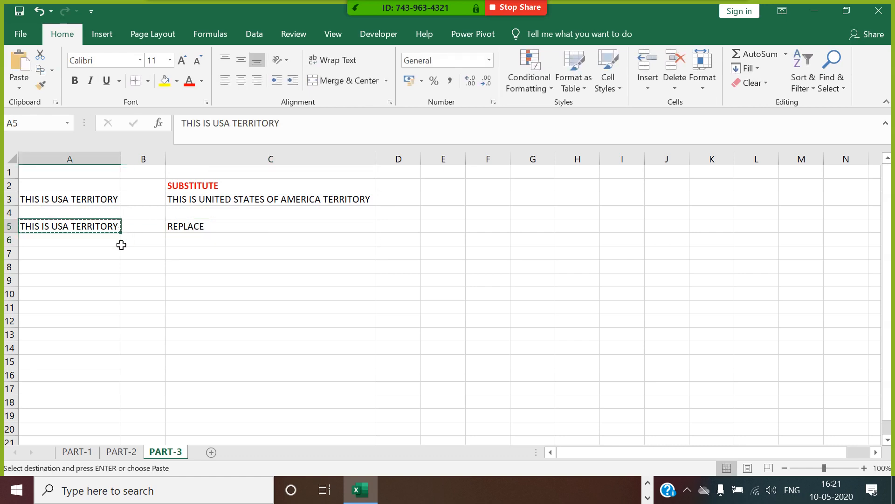
left_click(120, 243)
key("ctrl+v")
Step: Begin a REPLACE formula in C6, entering "USA as the first argument
left_click(174, 242)
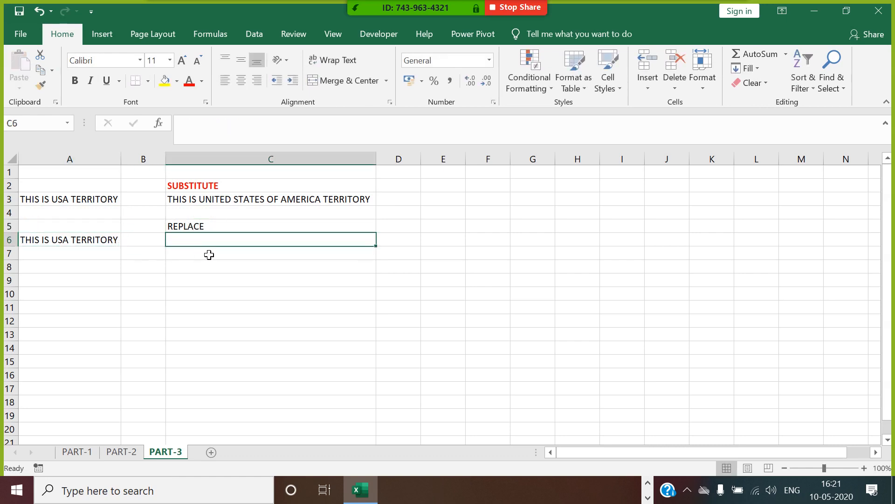
type("=REPLAC")
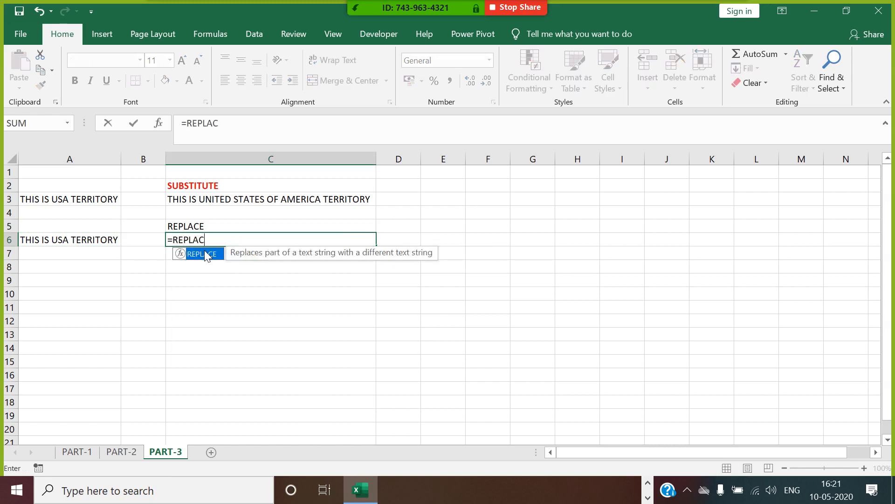
double_click(205, 254)
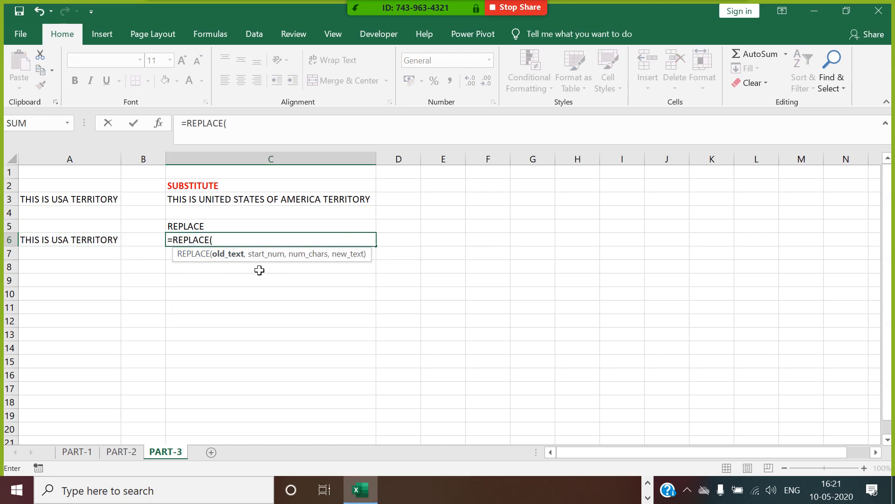
type("USA")
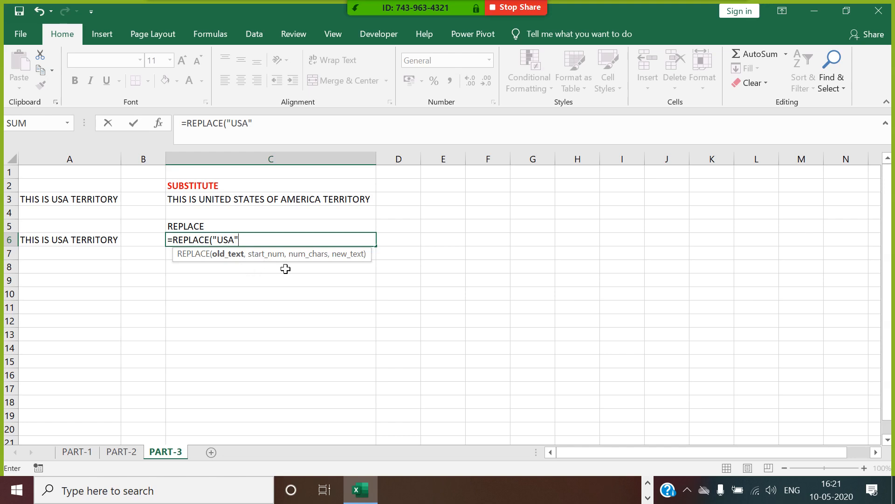
Step: Finish C6 as =REPLACE(A6,FIND("USA",A6),3,"UNITED STATES") and enter it
key("BackSpace")
key("BackSpace")
key("BackSpace")
key("BackSpace")
key("BackSpace")
key("BackSpace")
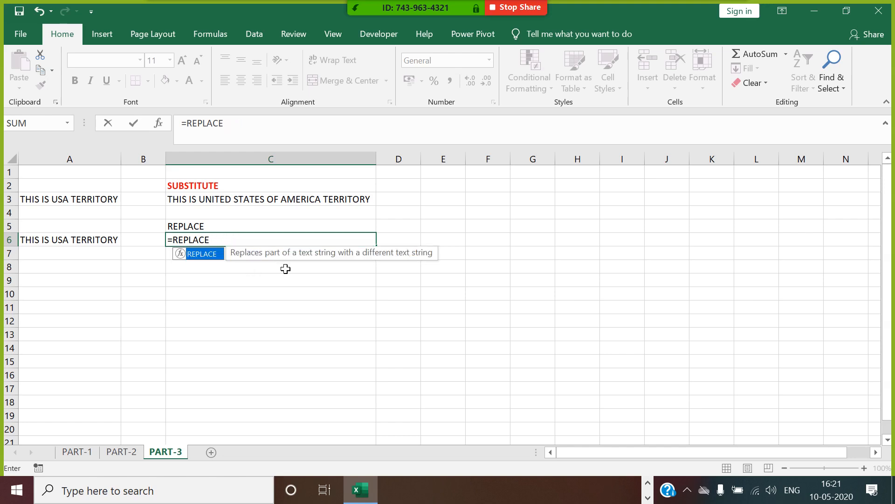
type("(")
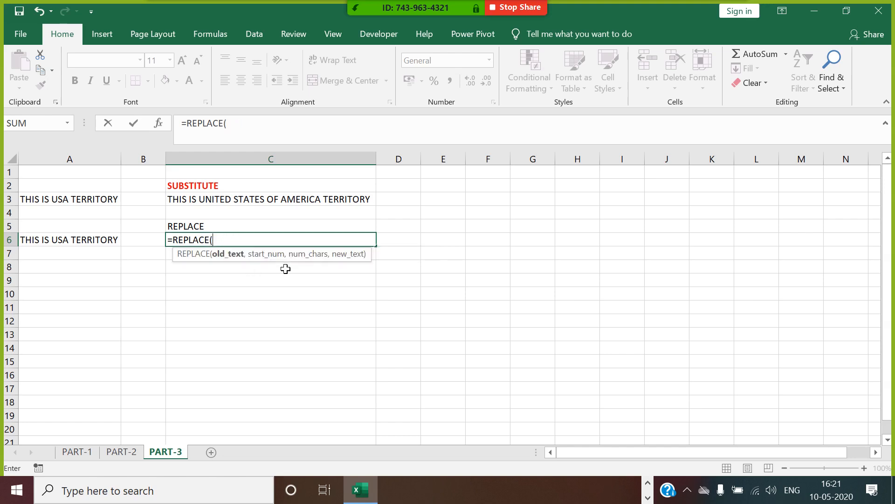
left_click(115, 244)
type(",")
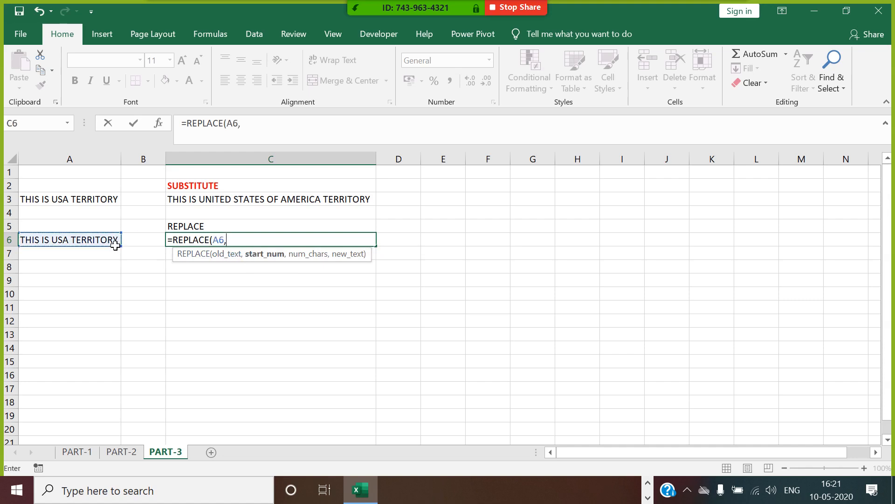
type("FIND")
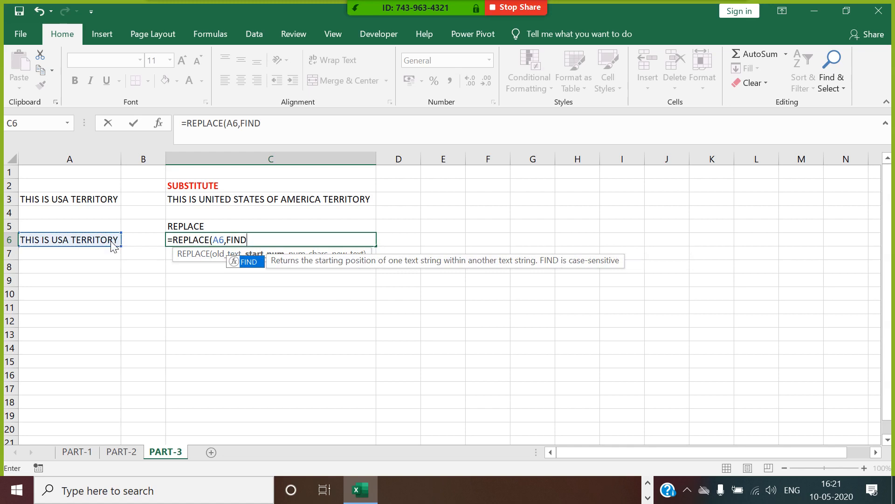
key("Return")
key("Return")
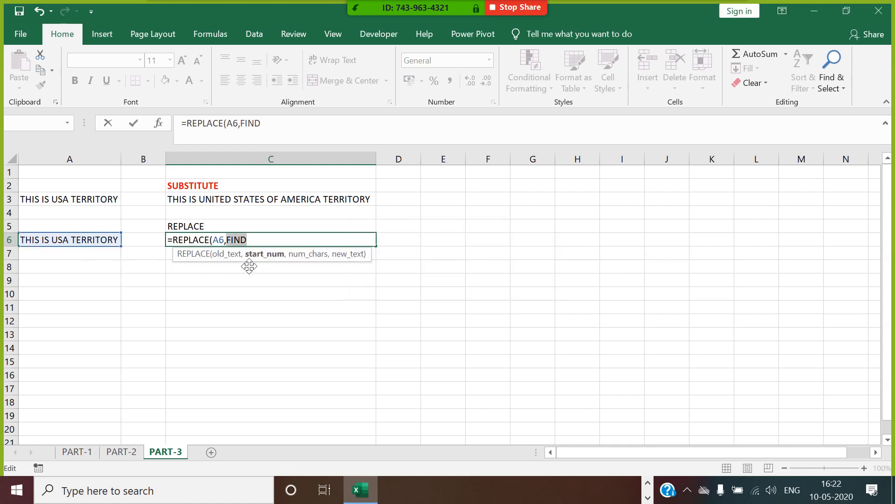
left_click(250, 240)
type("(")
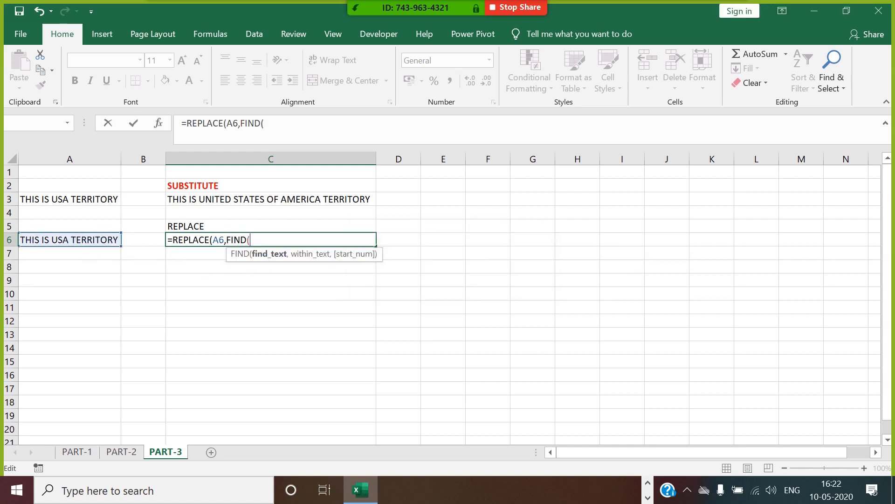
type("\"USA\",")
left_click(81, 242)
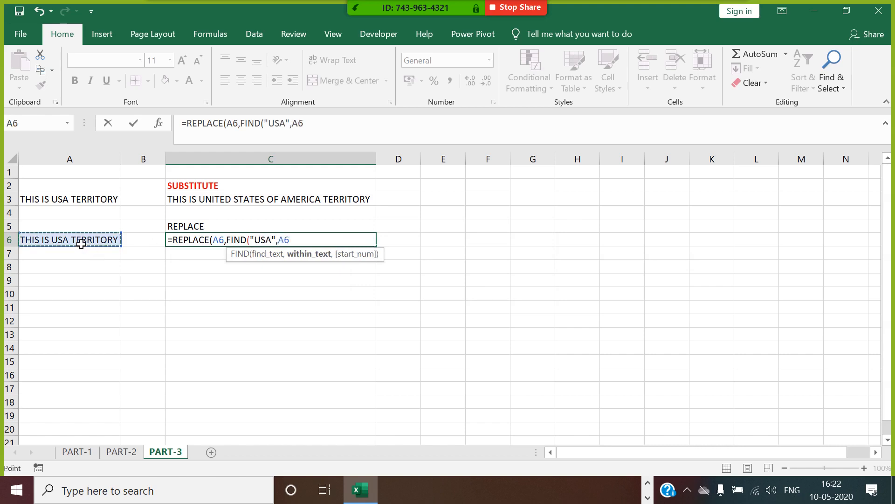
type(")")
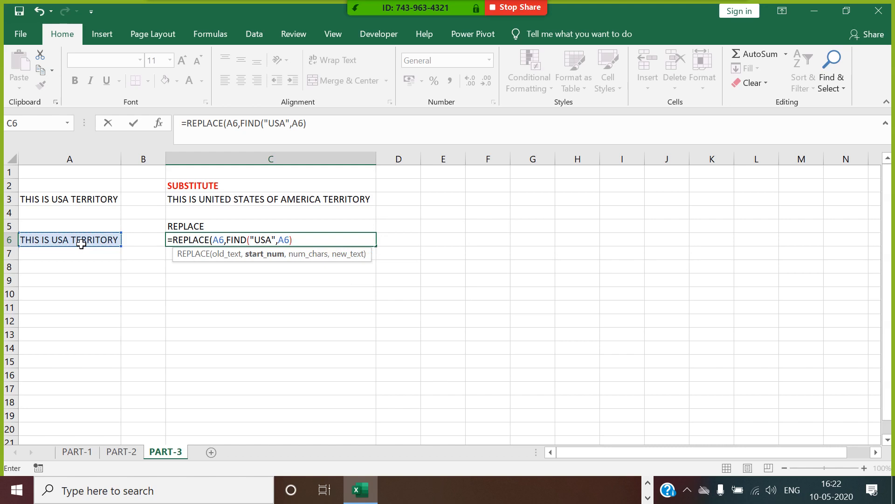
type(",3,")
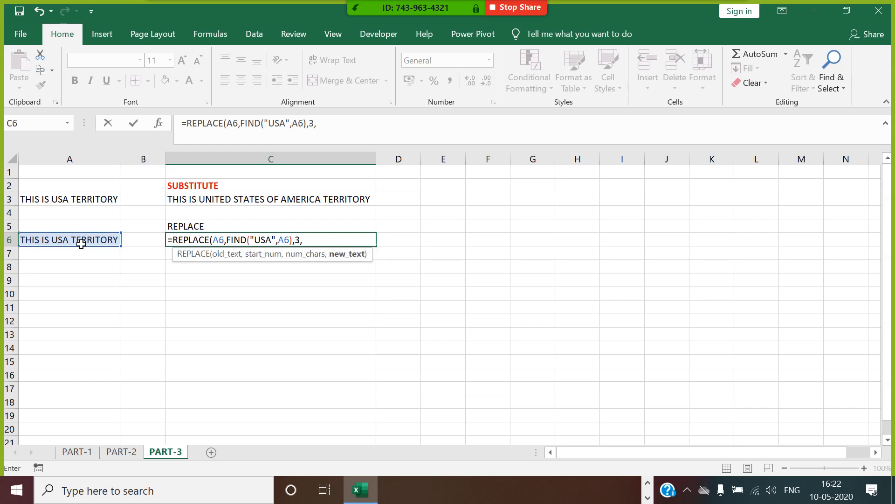
type("\"UNITED STATE")
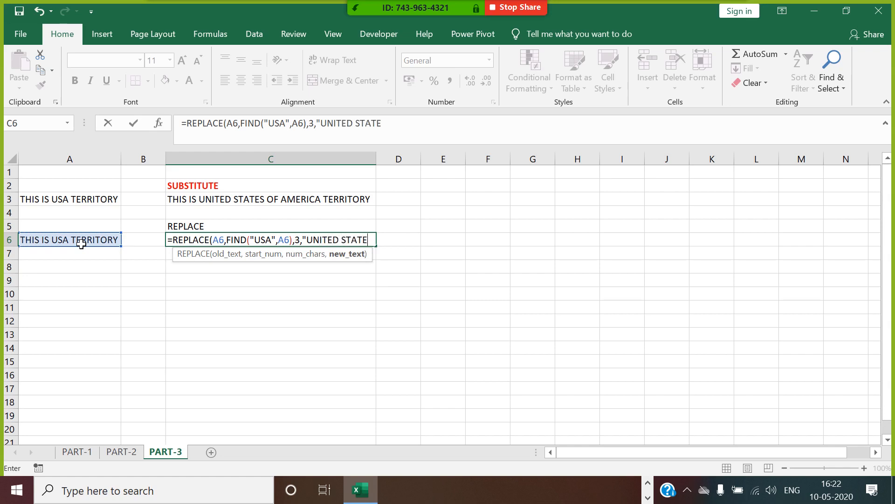
type("S\")")
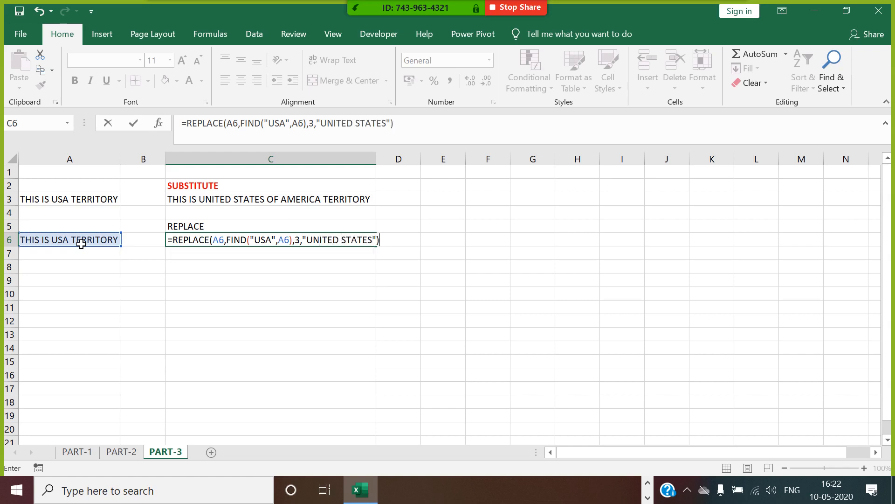
key("Return")
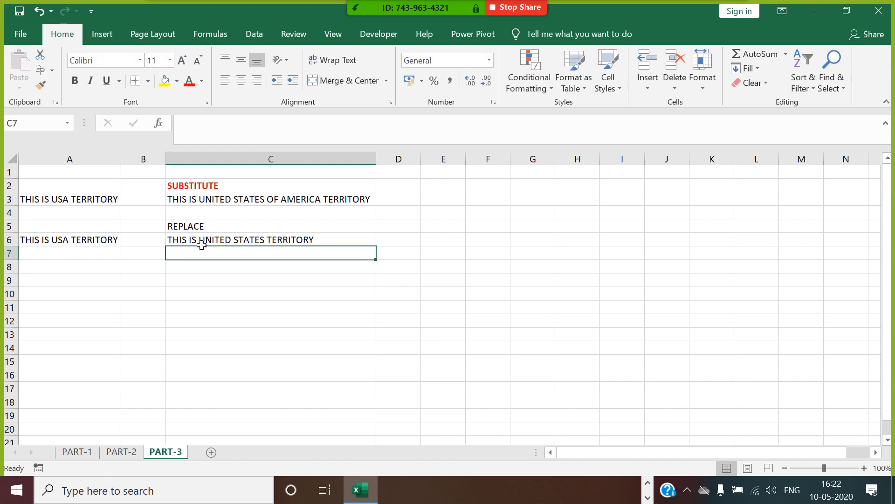
left_click(219, 242)
left_click(266, 204)
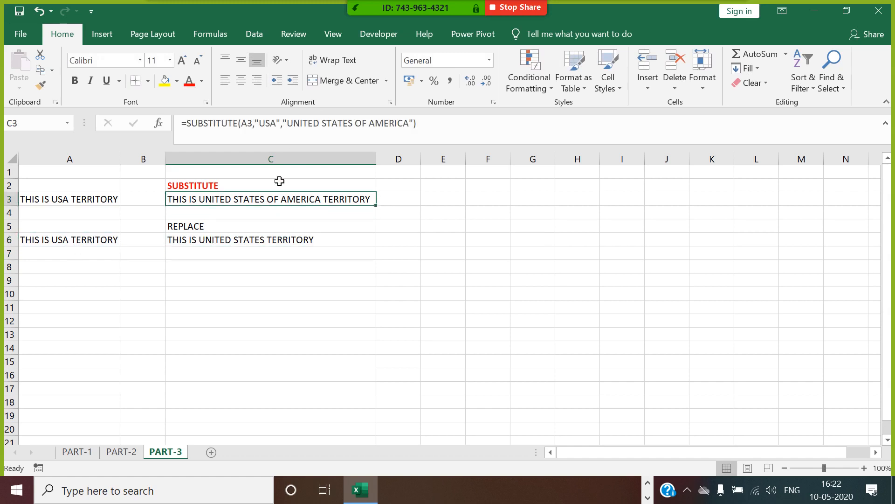
left_click(201, 246)
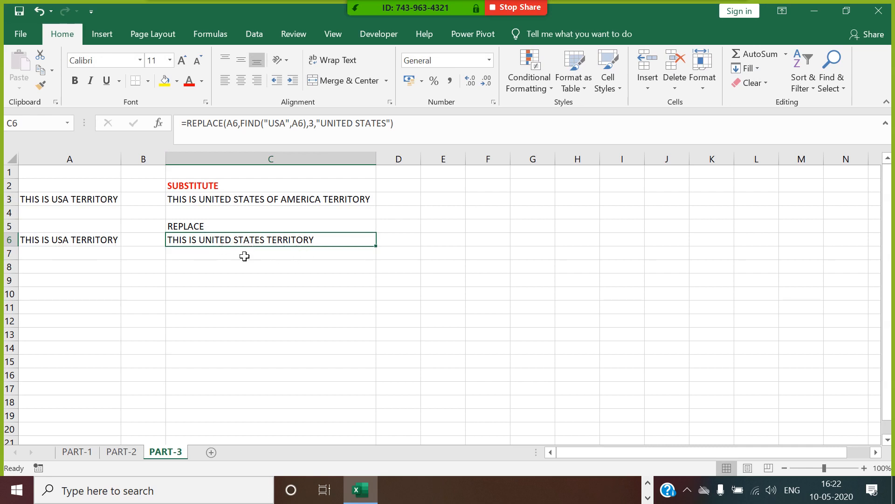
left_click(117, 282)
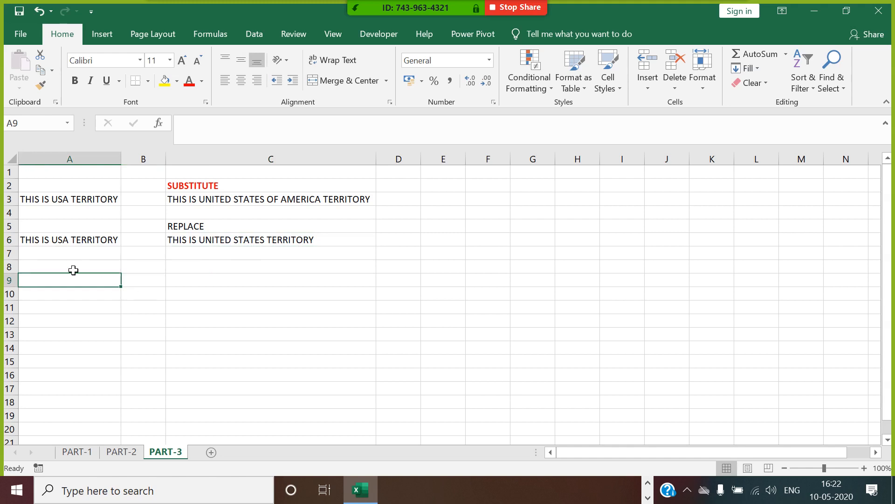
Step: Type THIS IS AN INSTITUTE FOR DS IN BANGALORE GM PALYA into A9
type("THI")
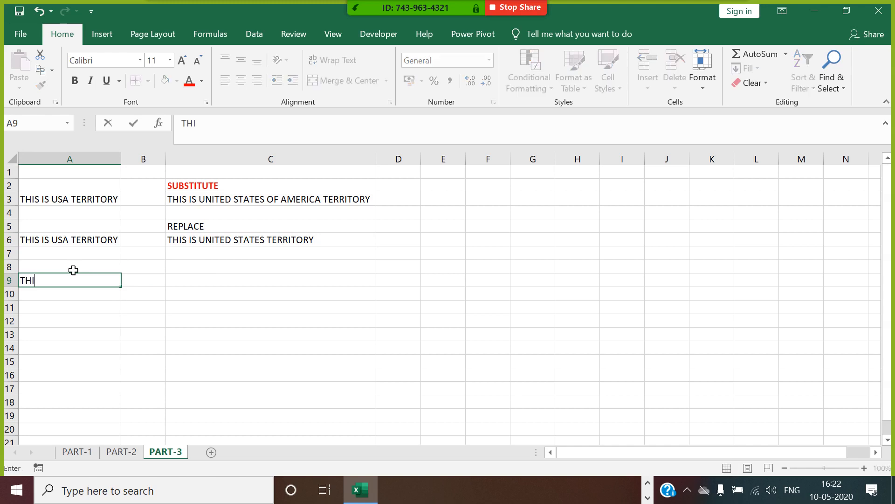
type("S IS AN INSI")
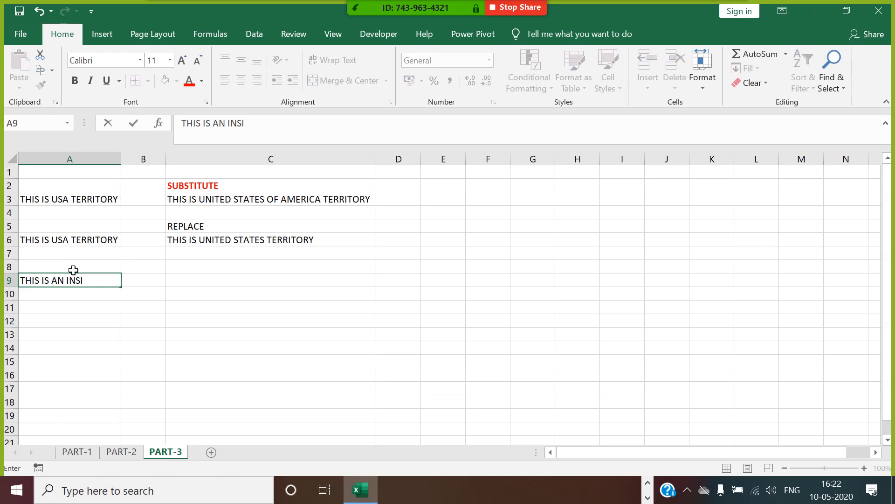
key("BackSpace")
type("R")
key("BackSpace")
type("TITUTE O")
key("BackSpace")
type("FOR DS")
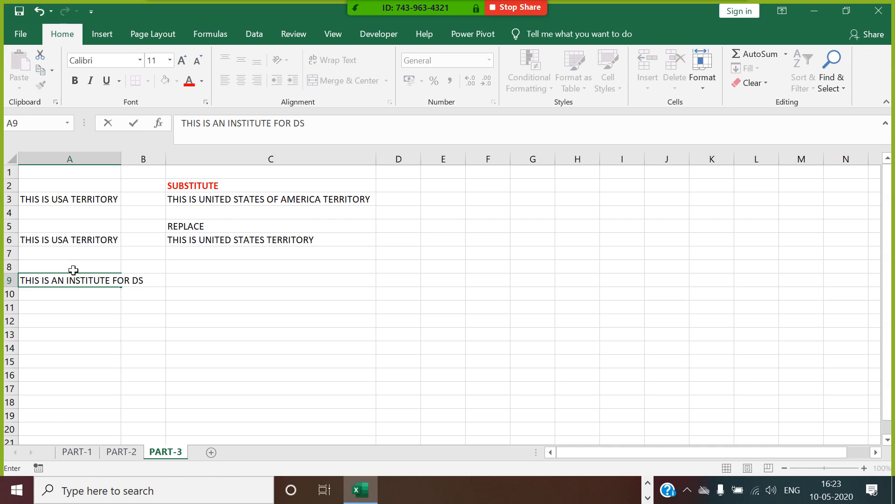
type(" IN BANGALO")
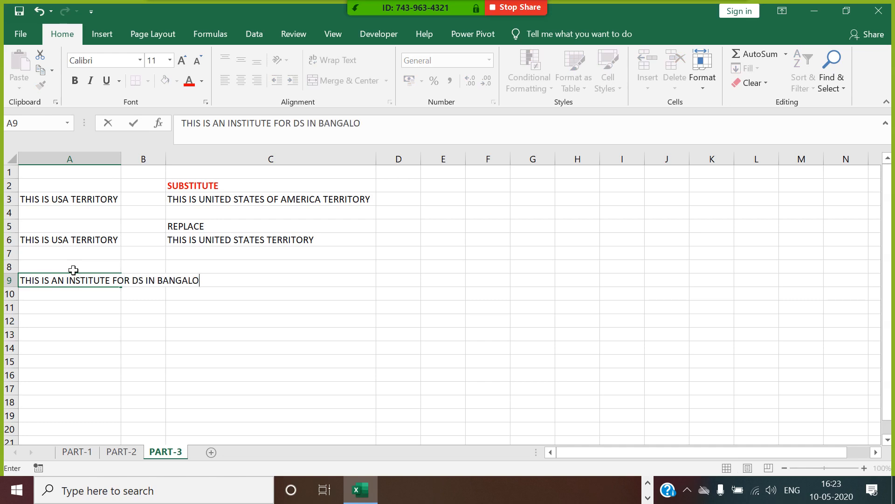
type("RE GM PALYA")
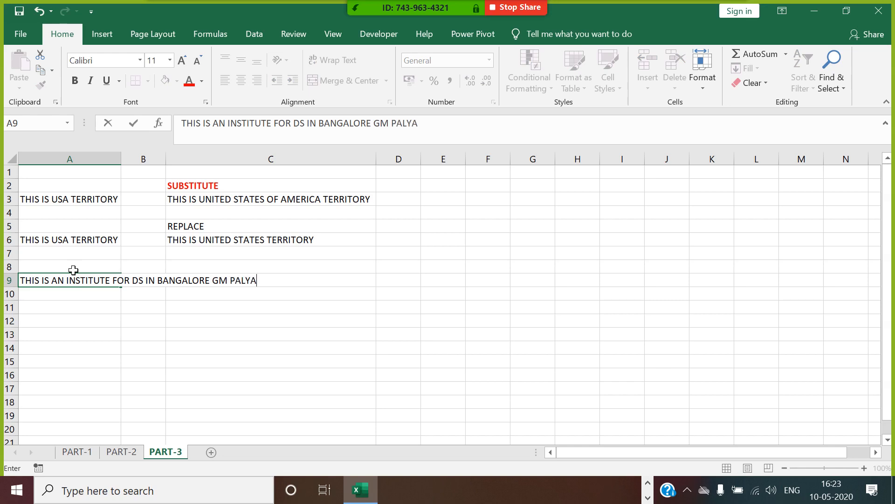
left_click(208, 376)
Step: Auto-fit column A to the sentence, then select C9
double_click(123, 160)
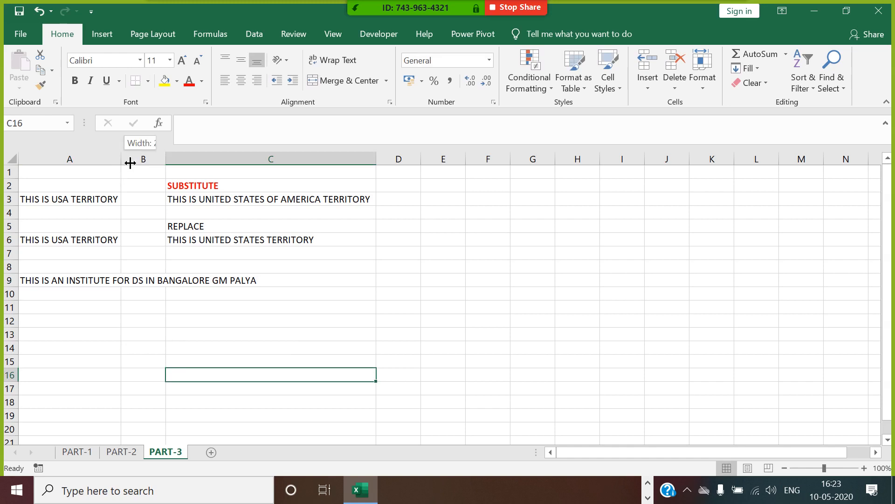
left_click(184, 285)
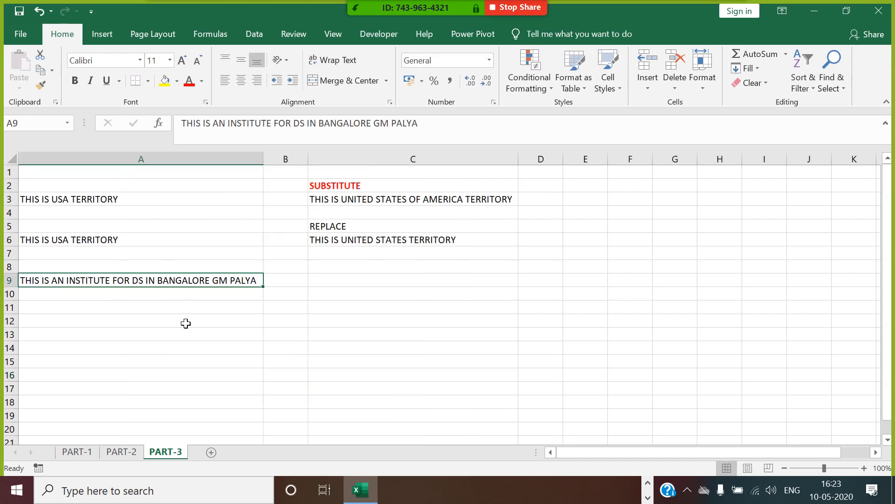
left_click(344, 282)
Step: Enter =SUBSTITUTE(A9,"DS","DATA SCIENCE") in C9 and auto-fit column C
type("=SUB")
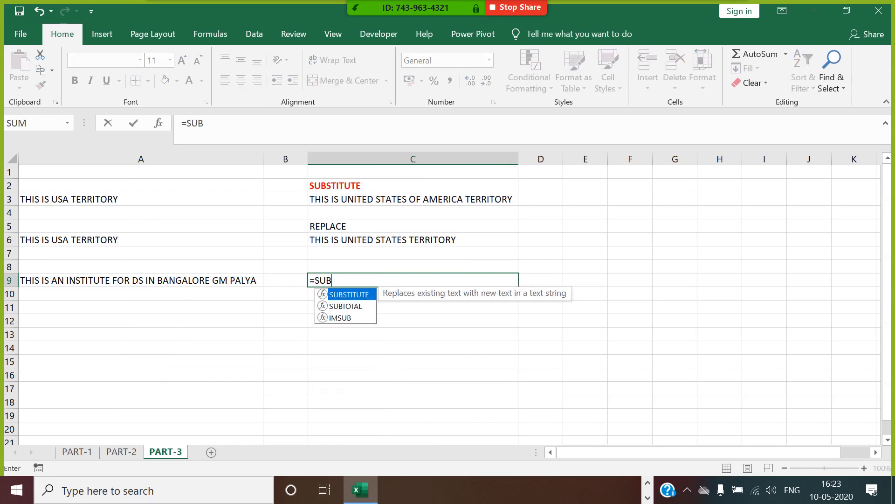
double_click(351, 296)
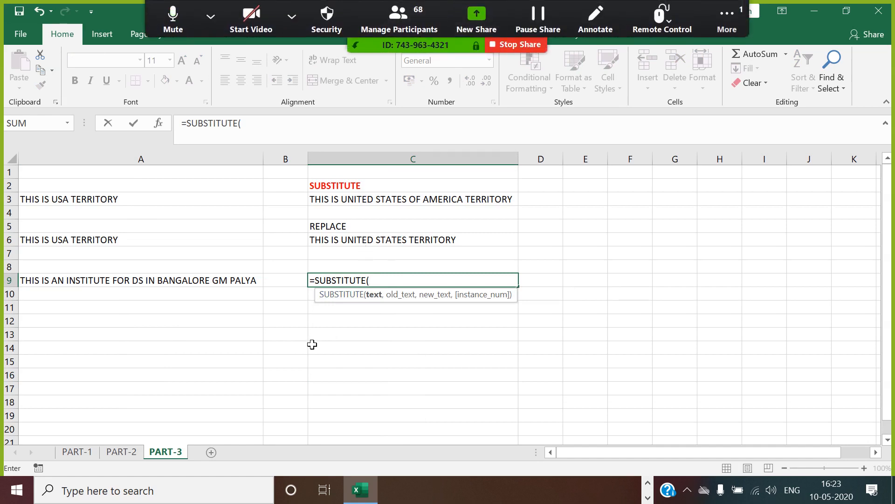
left_click(255, 281)
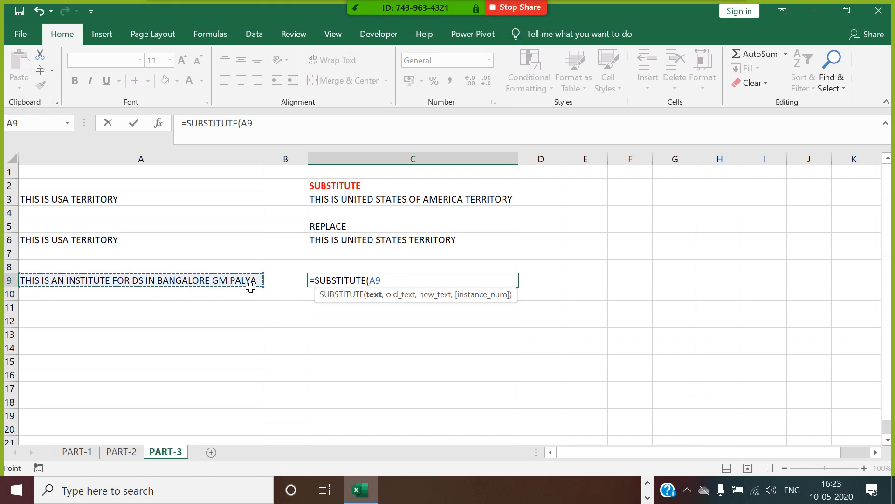
type(",\"")
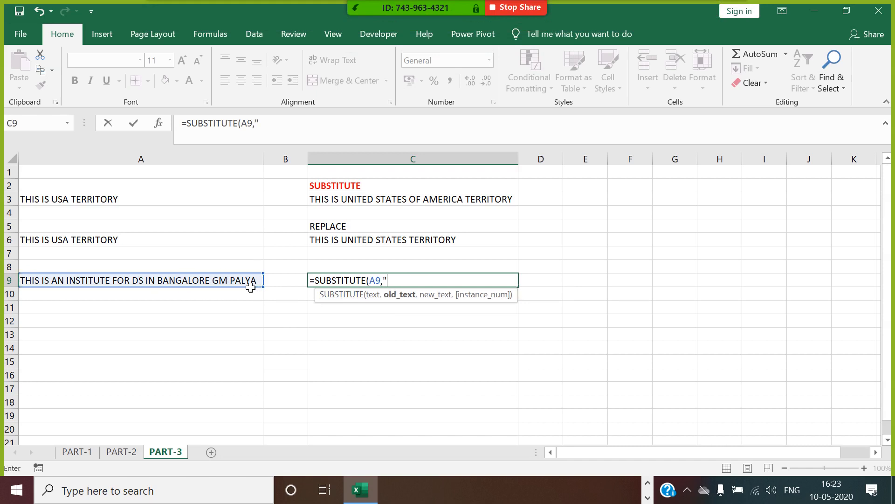
type("DS")
type(",")
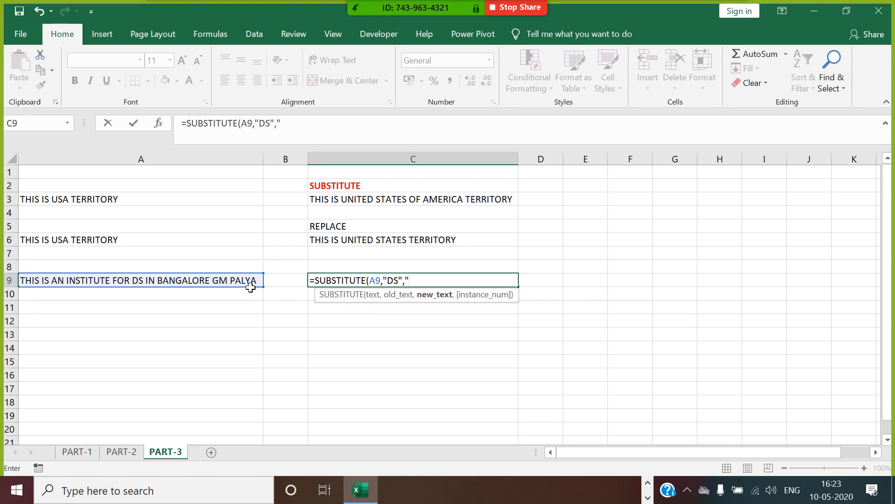
type("\"DATA SCIENCE\")")
key("Return")
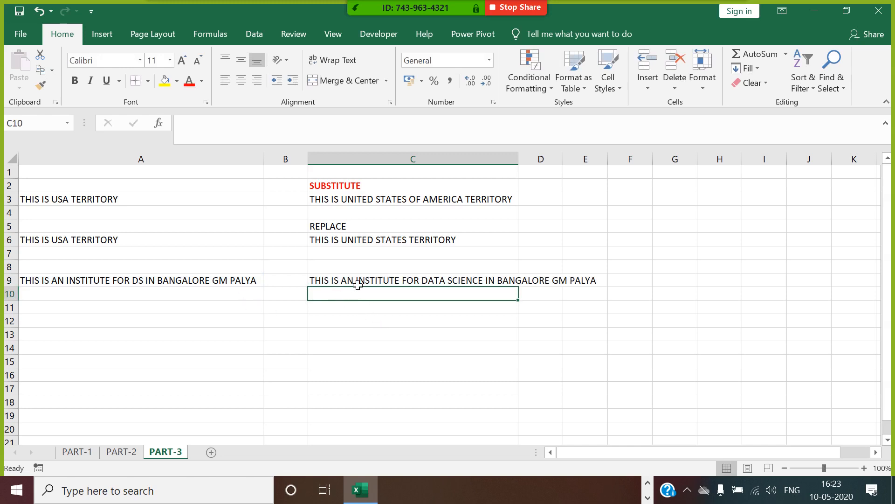
double_click(518, 160)
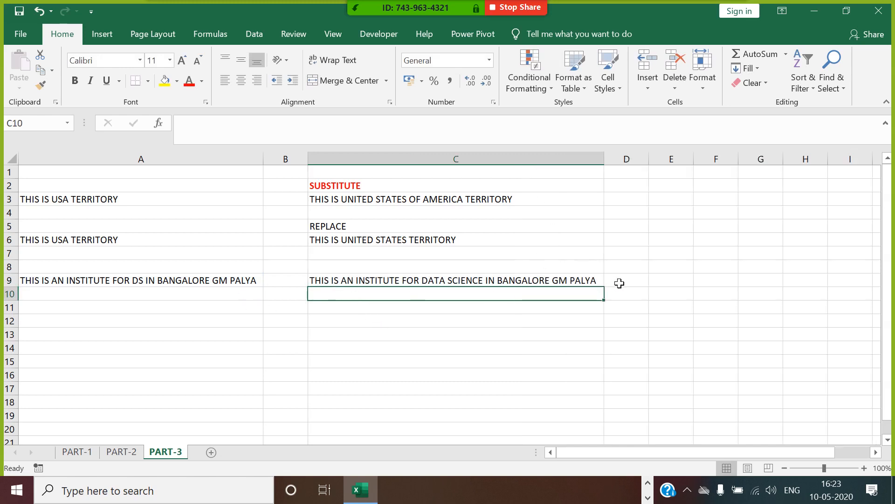
Step: Label B9 SUBSTITUTE and B10 REPLACE, and begin a REPLACE formula in C10
left_click(294, 287)
type("S")
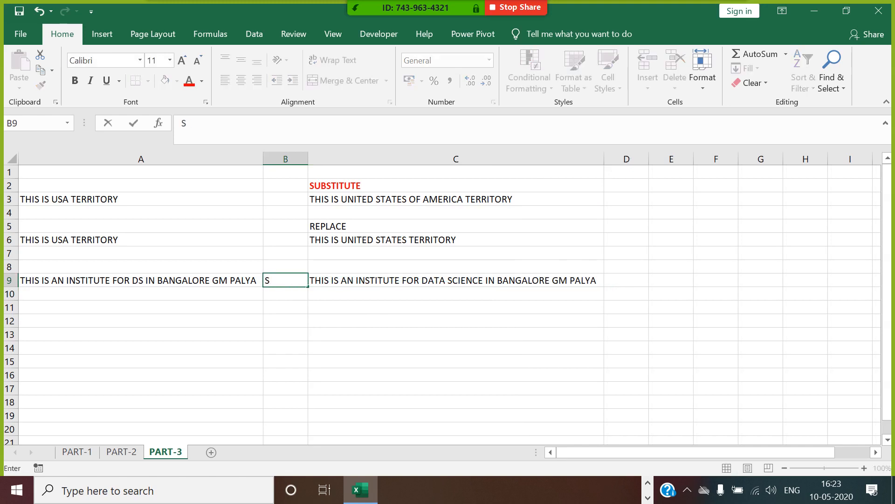
type("UBSTITUTE")
key("Return")
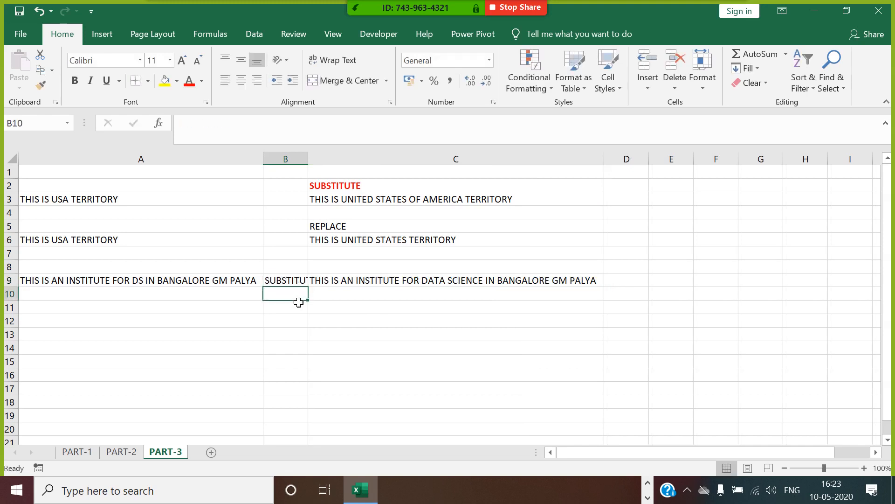
type("REPLACE")
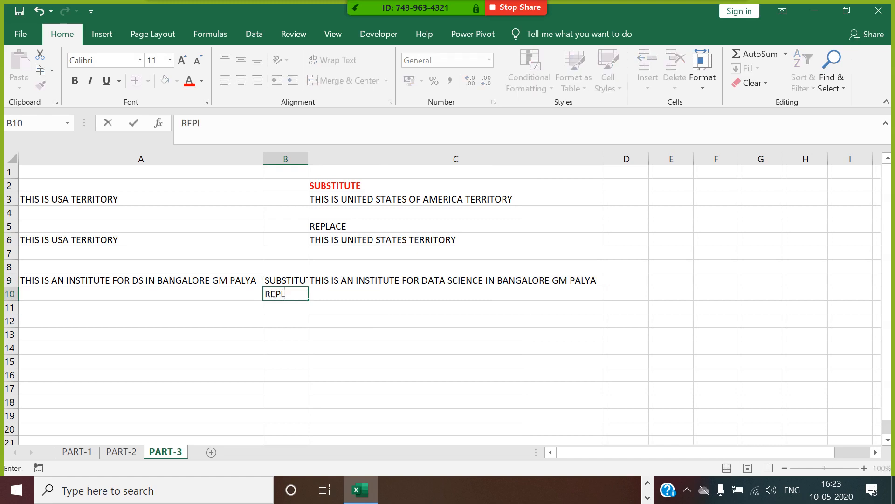
left_click(333, 315)
left_click(334, 296)
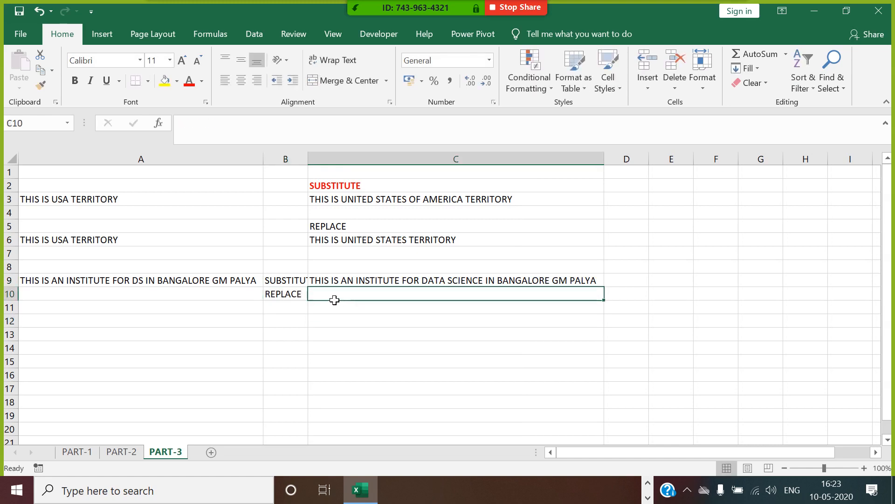
type("=REP")
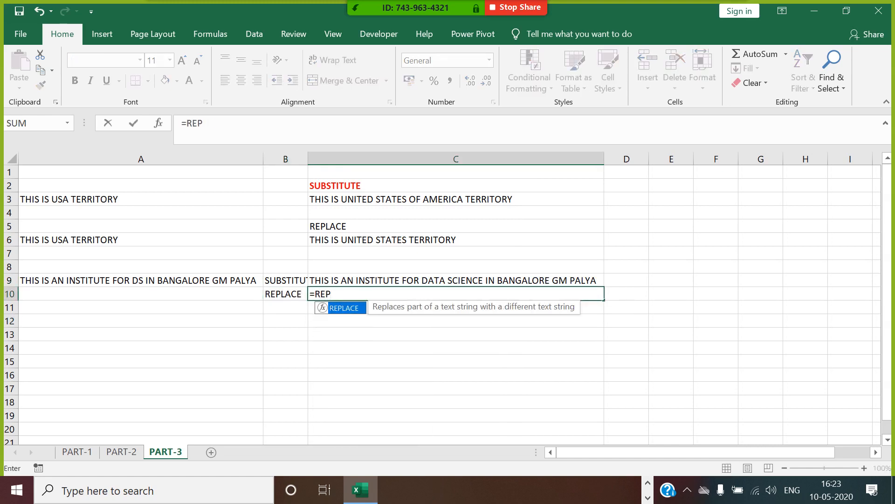
type("LACE(")
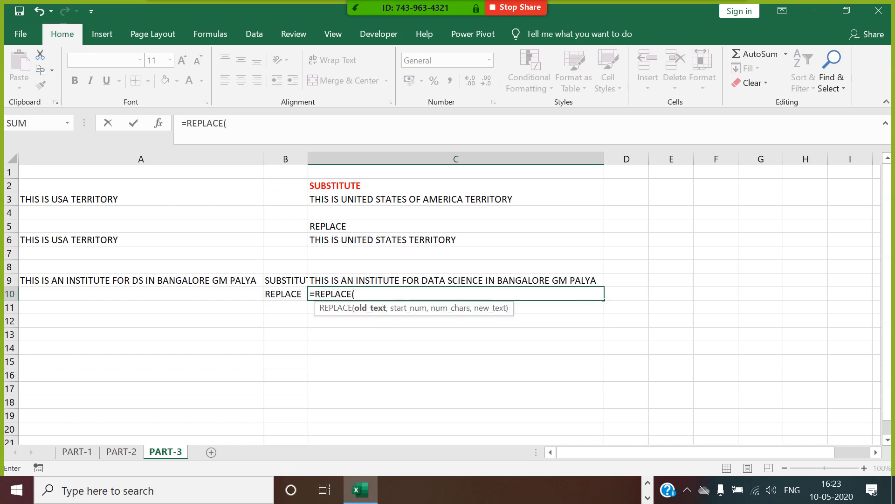
Step: Complete C10 as =REPLACE(A9,FIND("DS",A9),2,"DATA SCIENCE") and enter it
left_click(210, 284)
type(",")
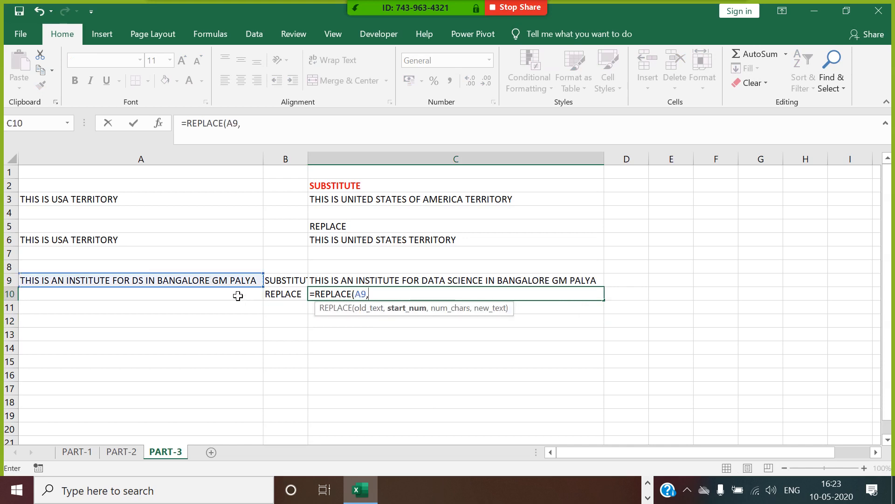
type("FI")
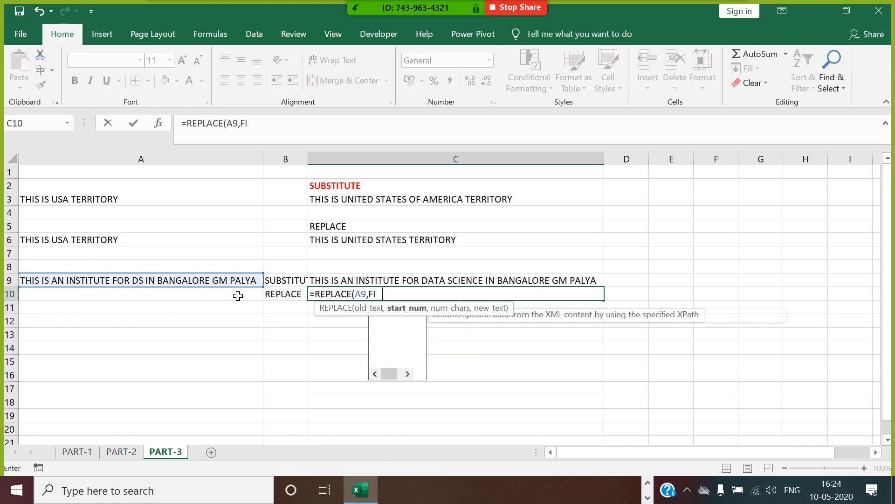
type("ND(\"")
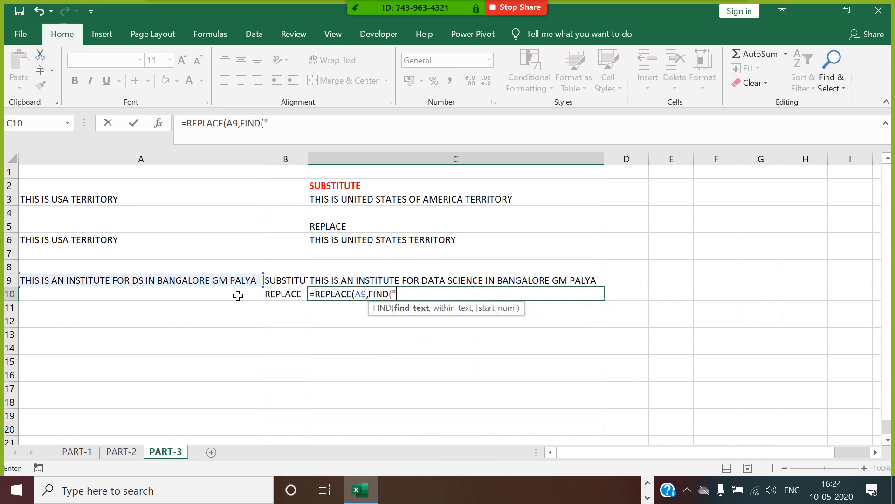
type("DS\",")
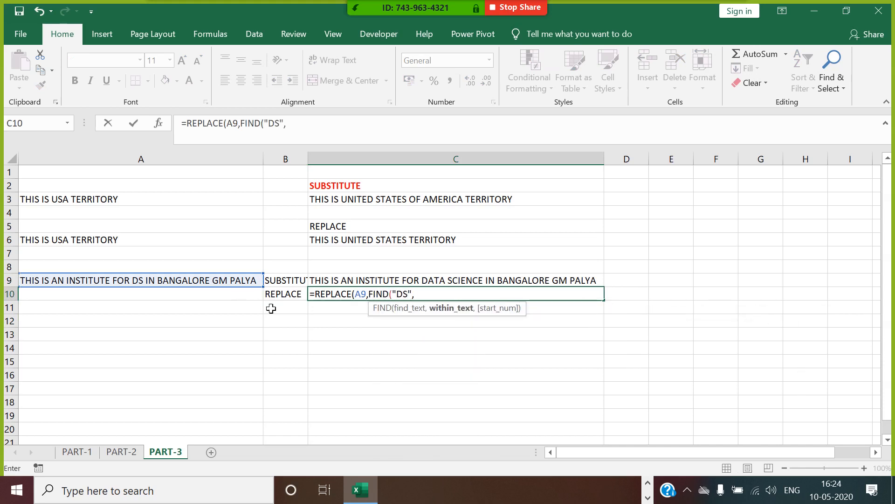
left_click(214, 282)
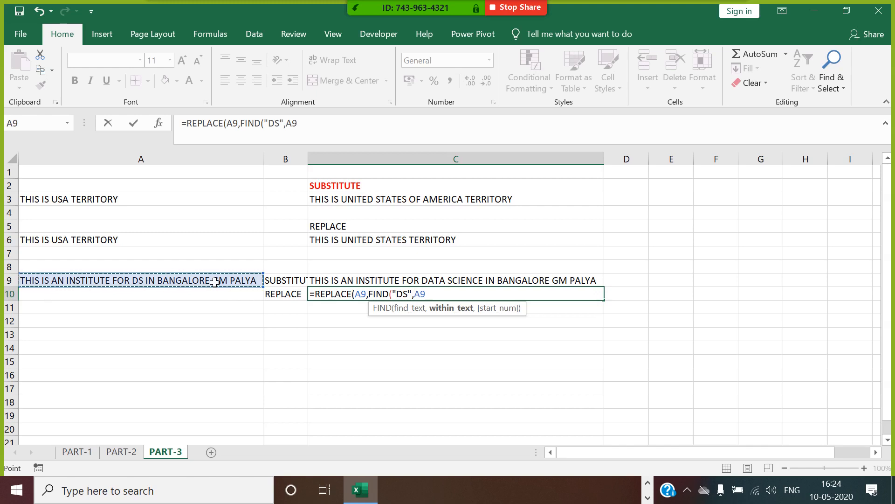
type("),")
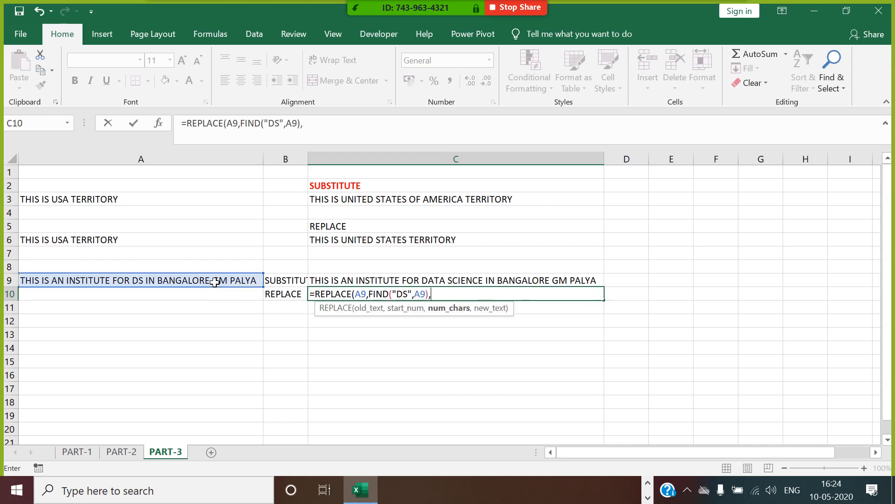
type("2,")
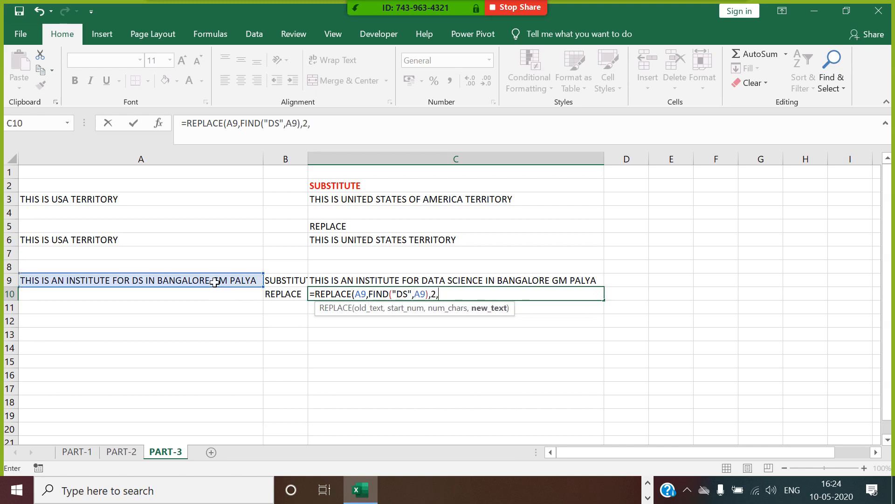
type("\"DATA SCI")
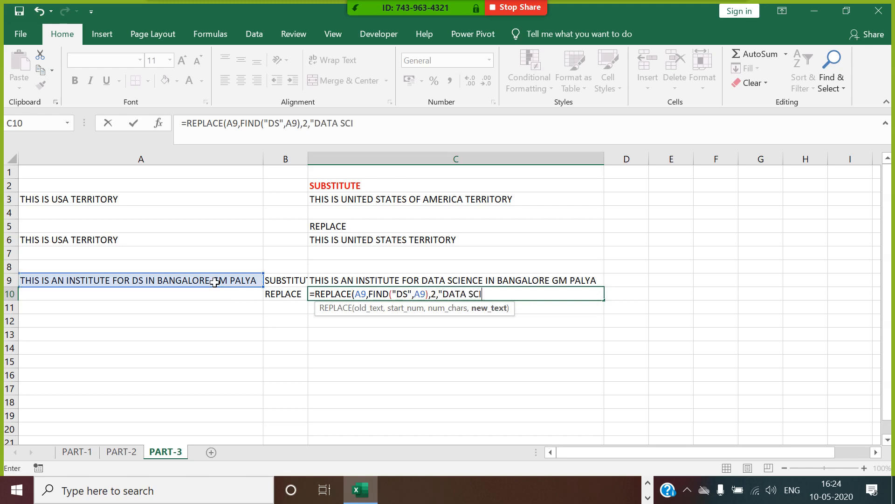
type("ENCE\")")
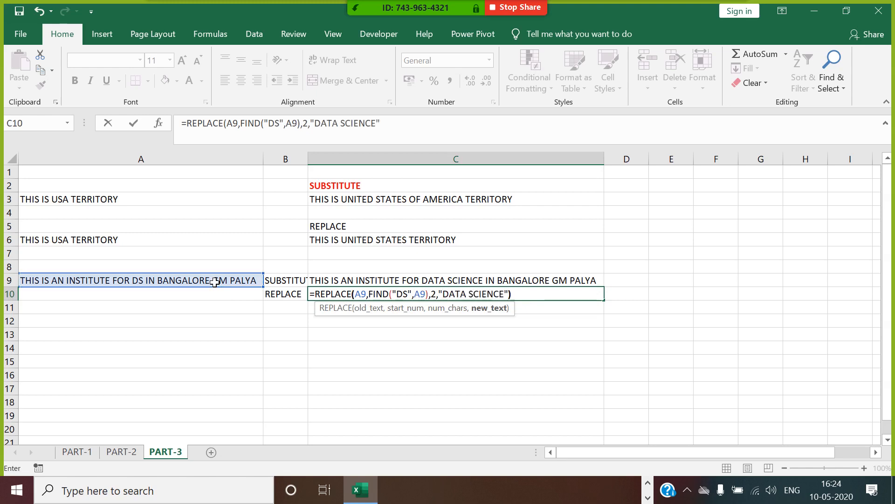
key("Return")
Step: Auto-fit column B to its labels, then switch to the PowerPoint presentation
left_click(464, 299)
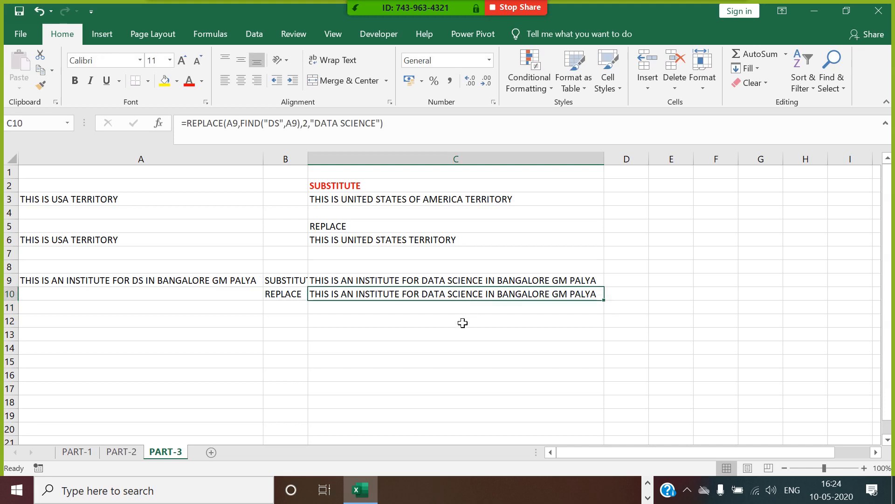
double_click(316, 164)
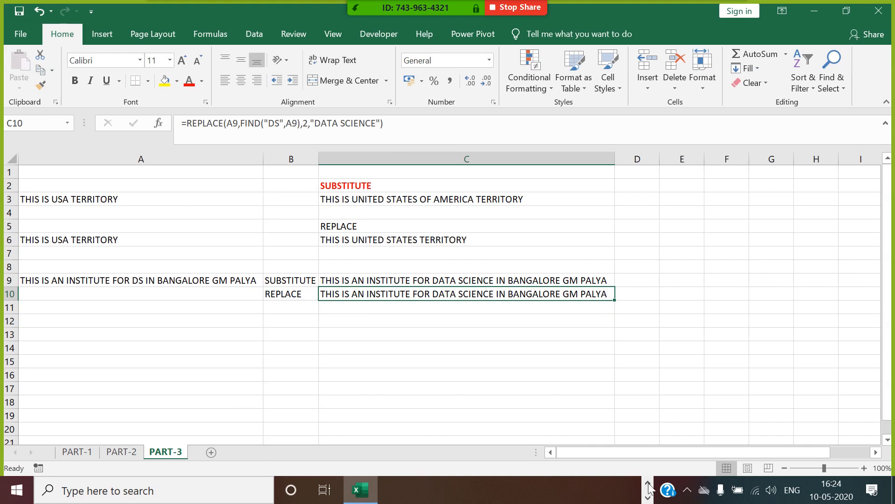
left_click(573, 490)
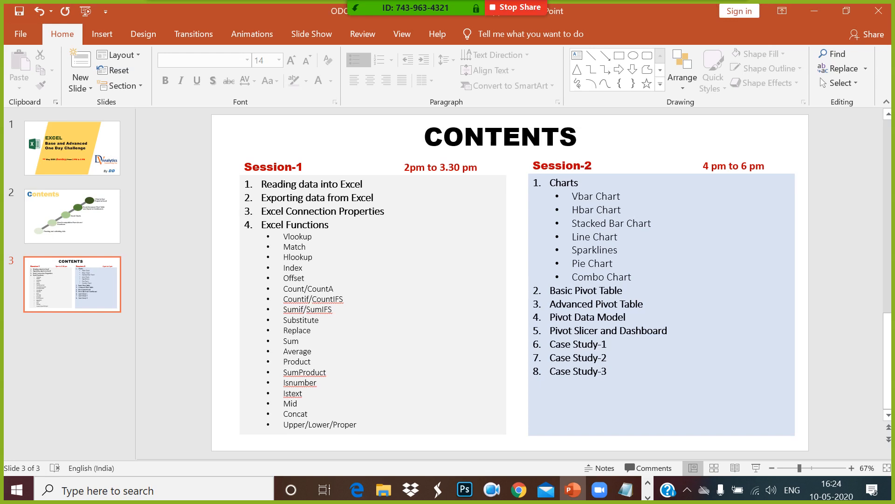
Step: Go back from the PowerPoint Contents slide to the Excel workbook
key("alt+Tab")
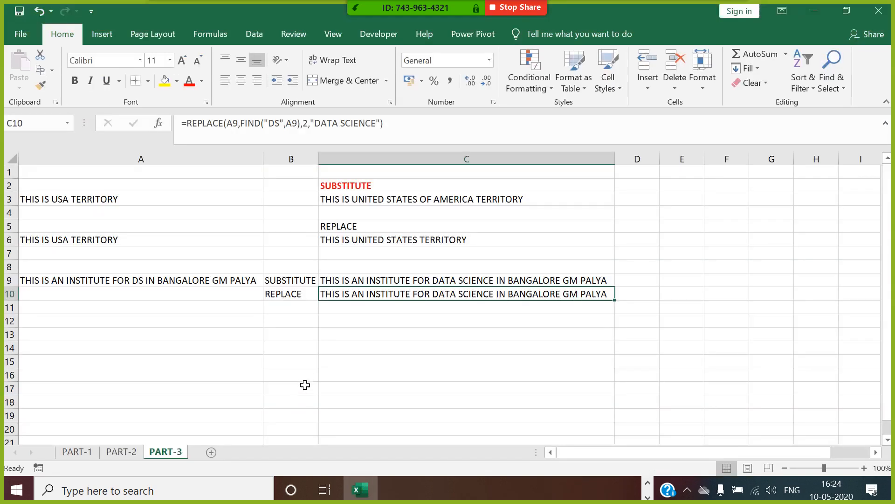
Step: Add a new sheet and name it PART-4
left_click(211, 451)
right_click(208, 451)
left_click(245, 322)
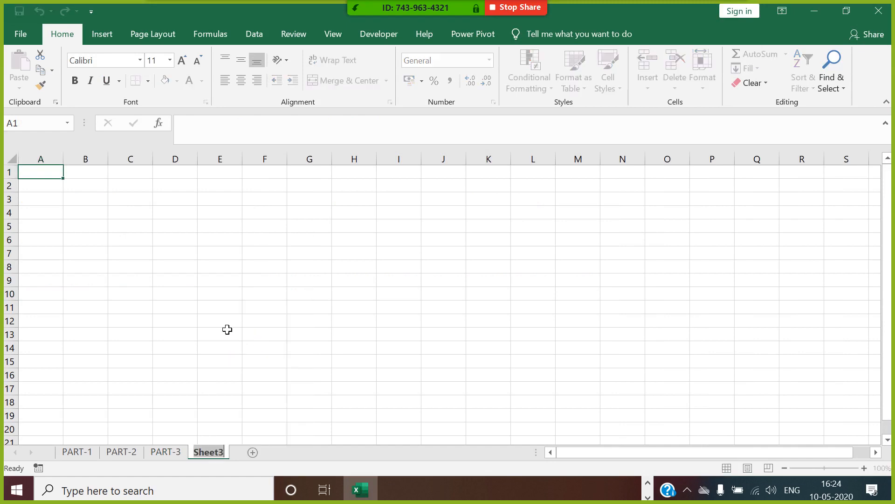
type("PART-4")
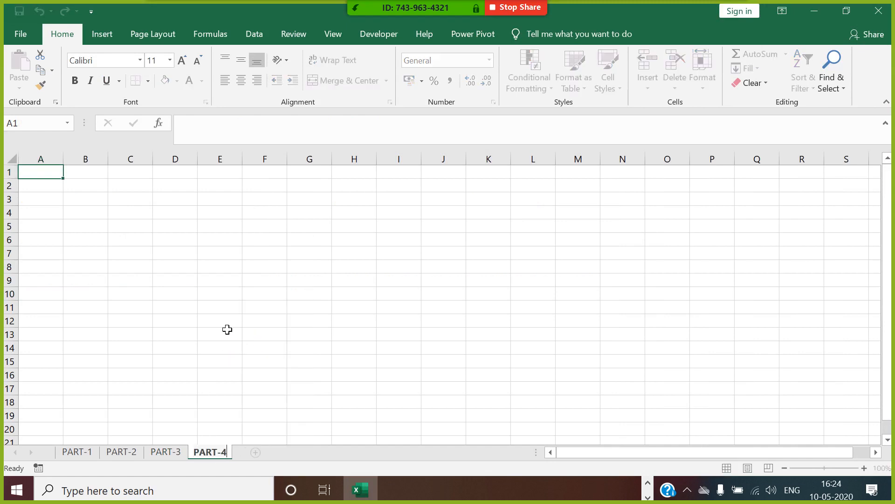
left_click(330, 268)
Step: Fill A1:G8 with =RANDBETWEEN(100,900)
left_click(54, 175)
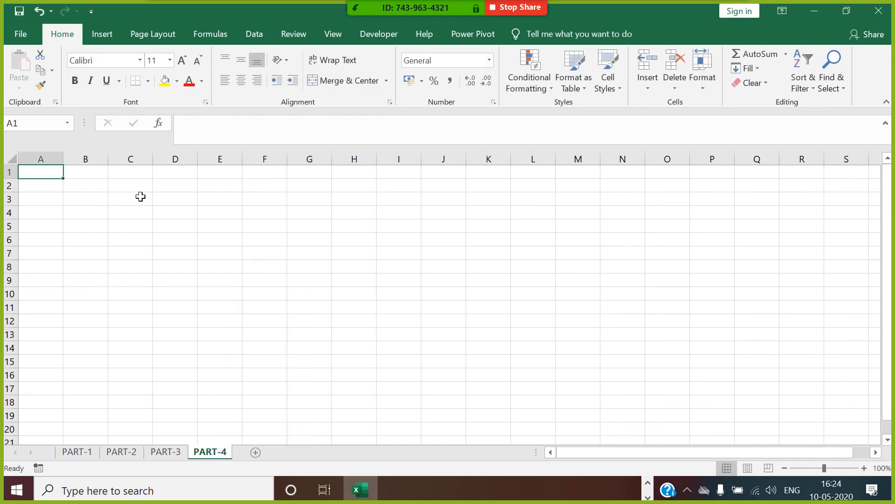
type("=RAND")
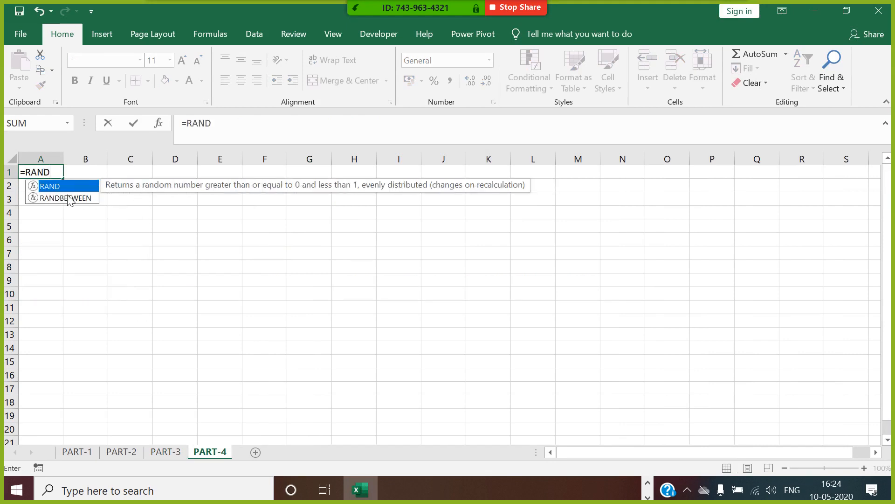
double_click(72, 200)
type("100")
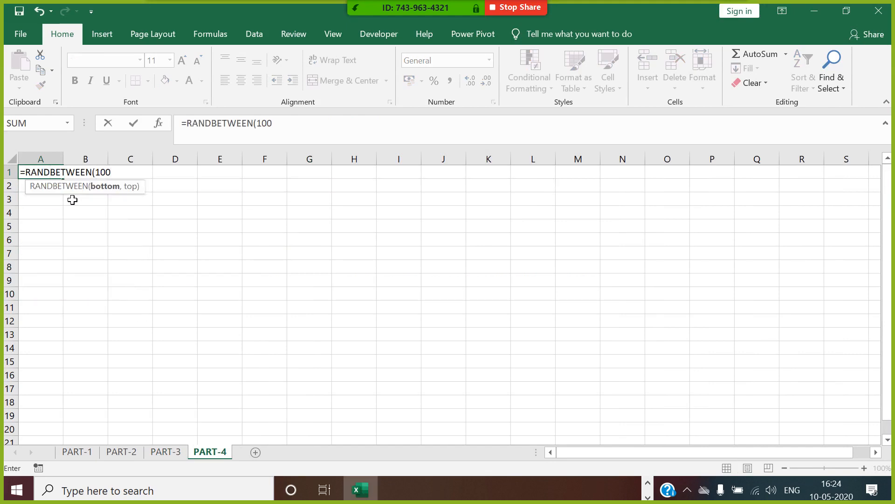
type(",900)")
key("Return")
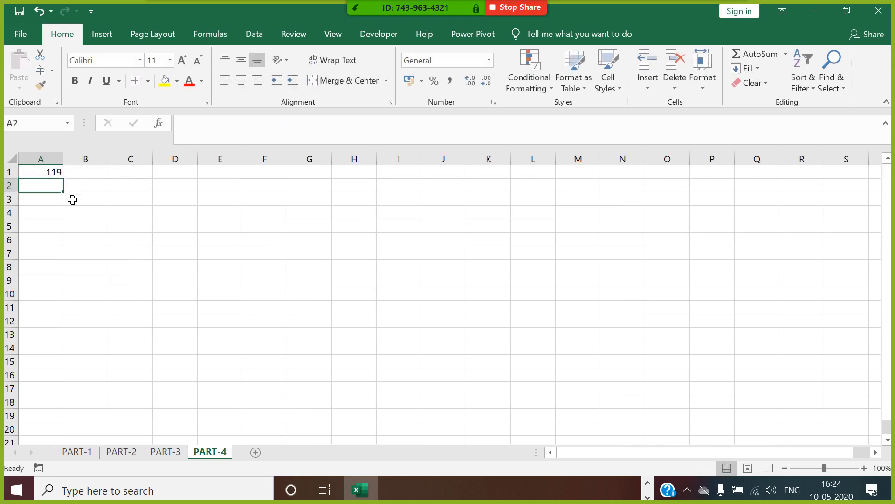
left_click(55, 172)
left_click_drag(63, 179, 339, 269)
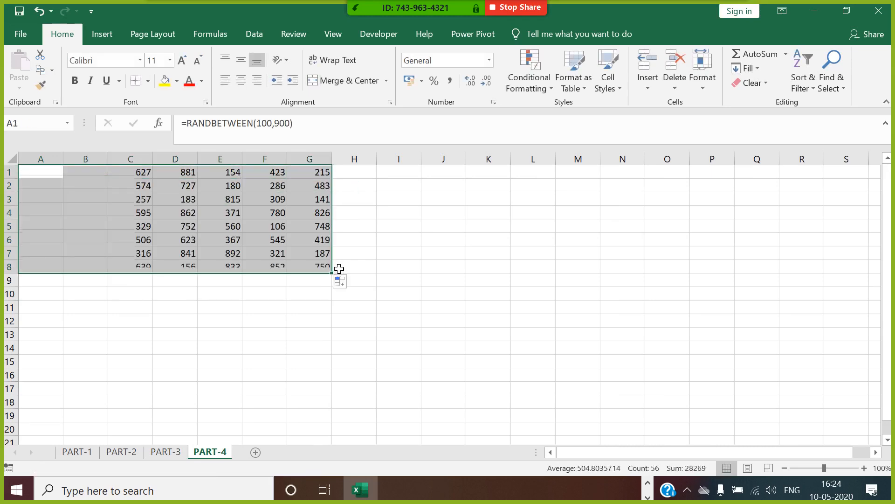
Step: Copy A1:G8 and paste it back over itself as values only
key("ctrl+c")
right_click(227, 220)
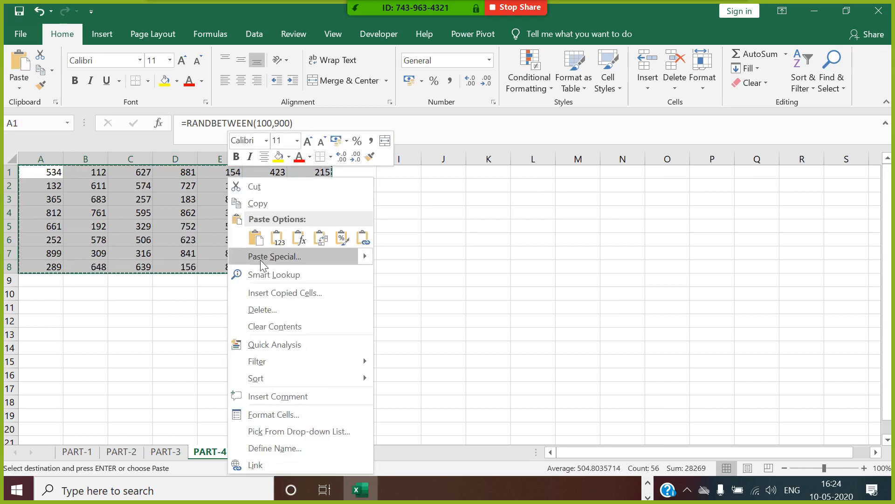
left_click(262, 257)
left_click(150, 202)
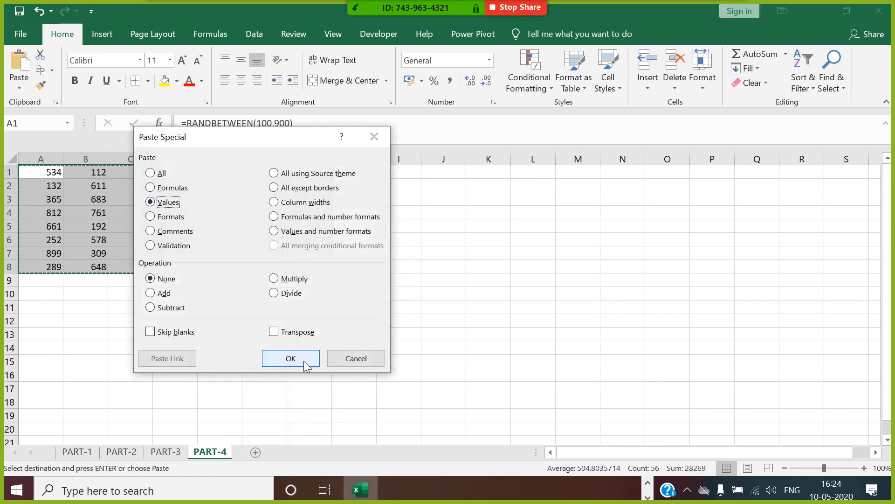
left_click(290, 359)
left_click(397, 214)
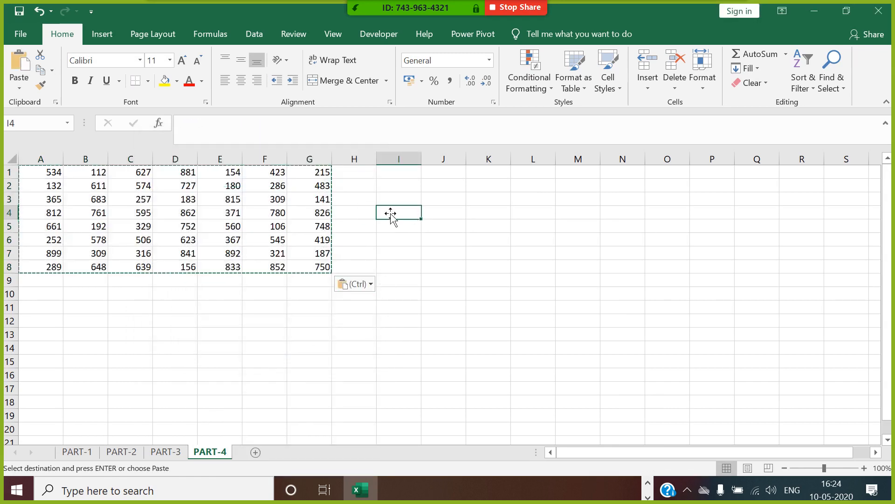
Step: Total each row's A–G values with SUM in H1:H8
left_click(368, 175)
type("=SUM(")
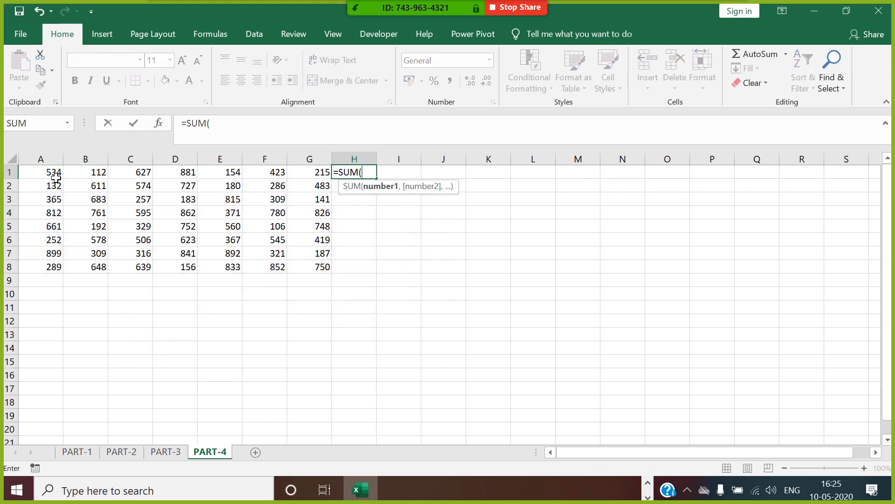
left_click_drag(55, 176, 319, 174)
key("Return")
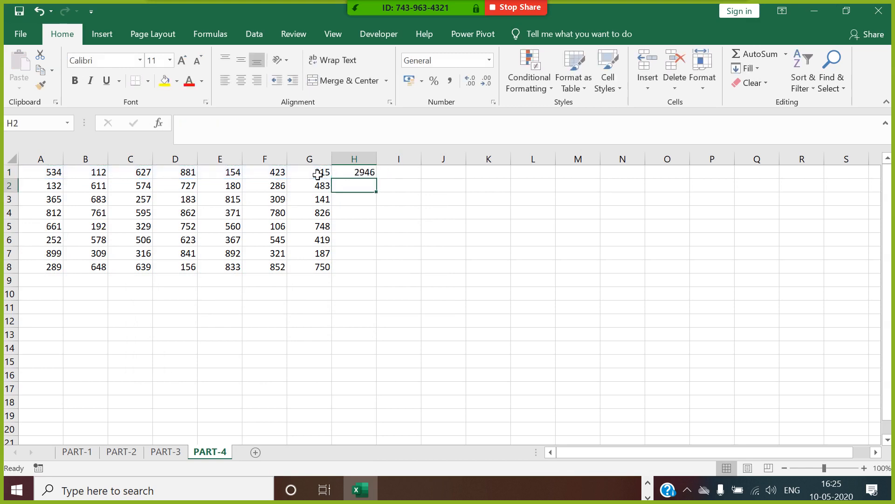
left_click(352, 174)
left_click_drag(376, 179, 377, 282)
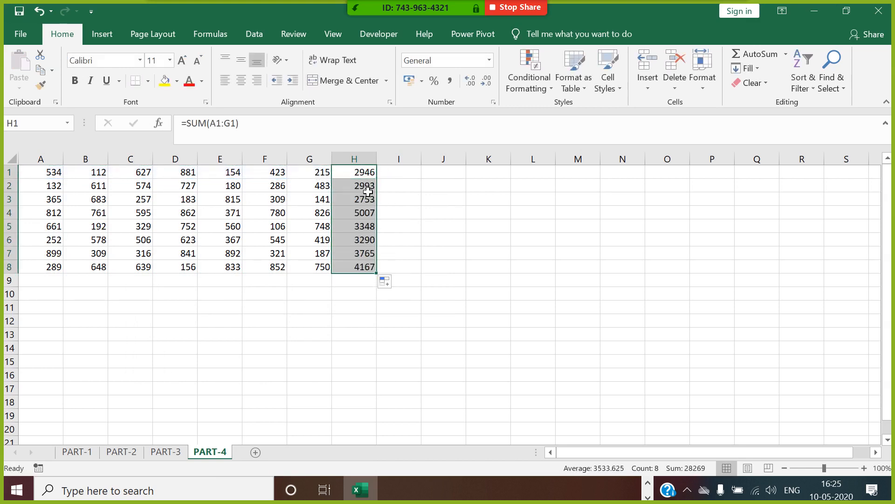
left_click(366, 176)
left_click_drag(47, 174, 322, 175)
Step: Put =AVERAGE(A1:G1) in I1 and fill it down to row 8
left_click(414, 175)
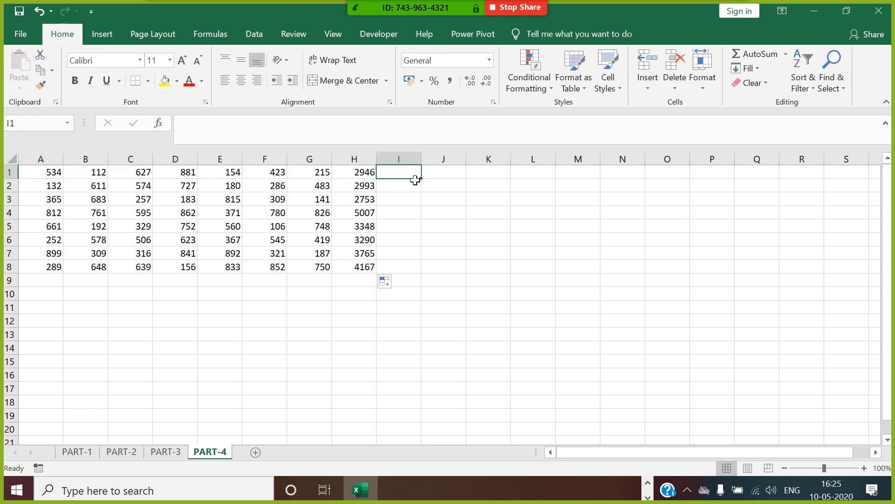
type("=AVER")
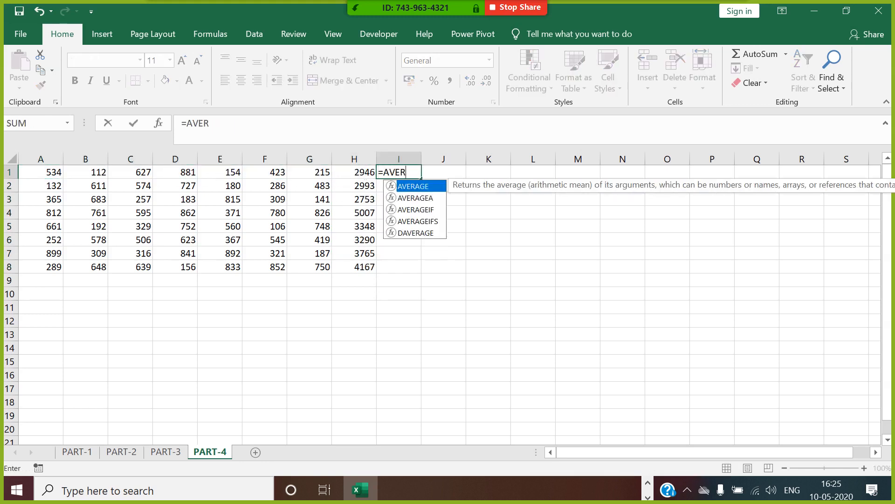
double_click(416, 186)
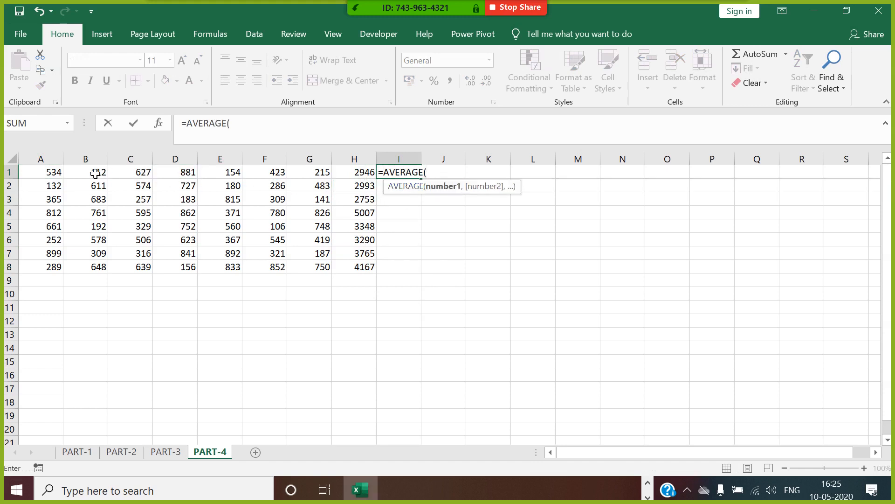
left_click_drag(50, 173, 361, 174)
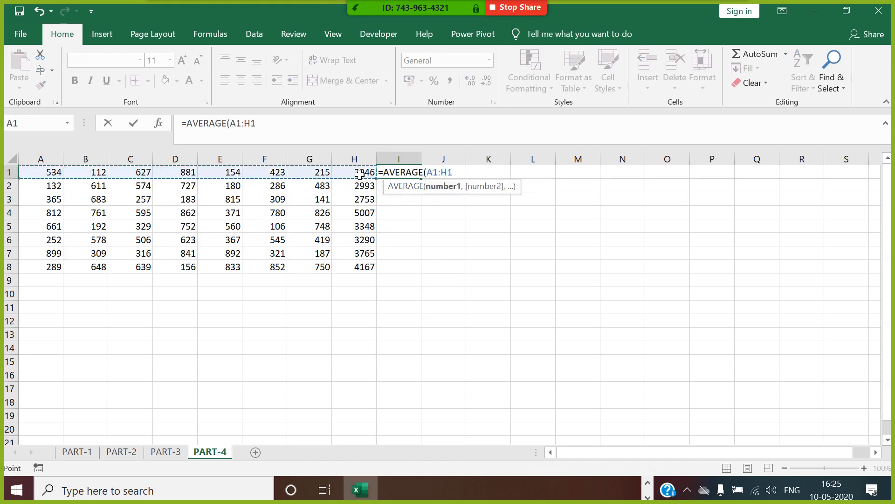
key("shift+Left")
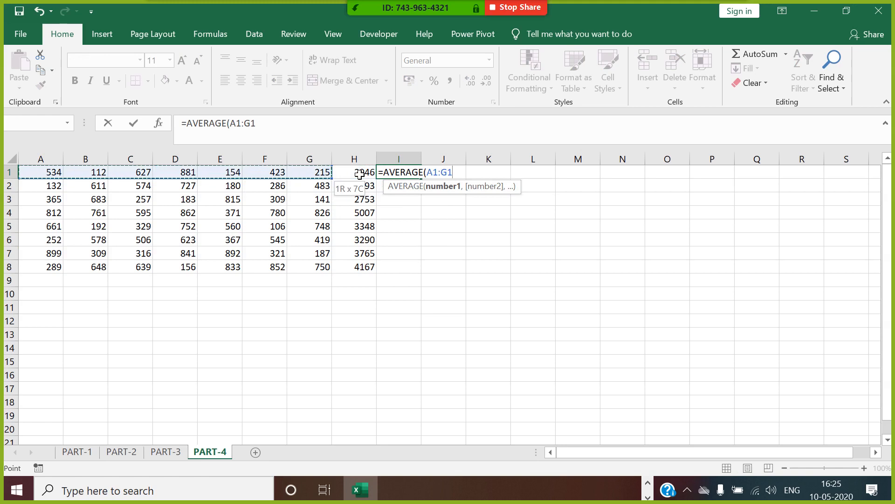
type(")")
key("Return")
left_click(405, 175)
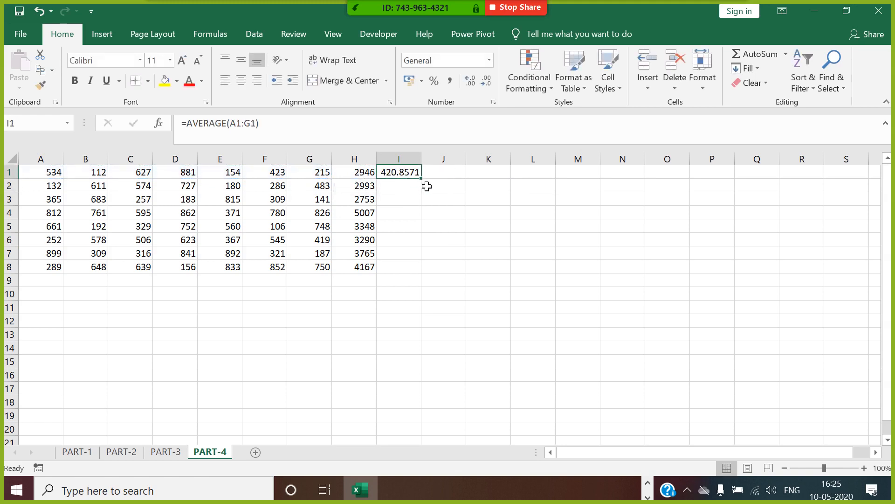
double_click(421, 178)
Step: Put =MIN(A1:G1) in J1 and =MAX(A1:G1) in K1, filled down to row 8
key("Right")
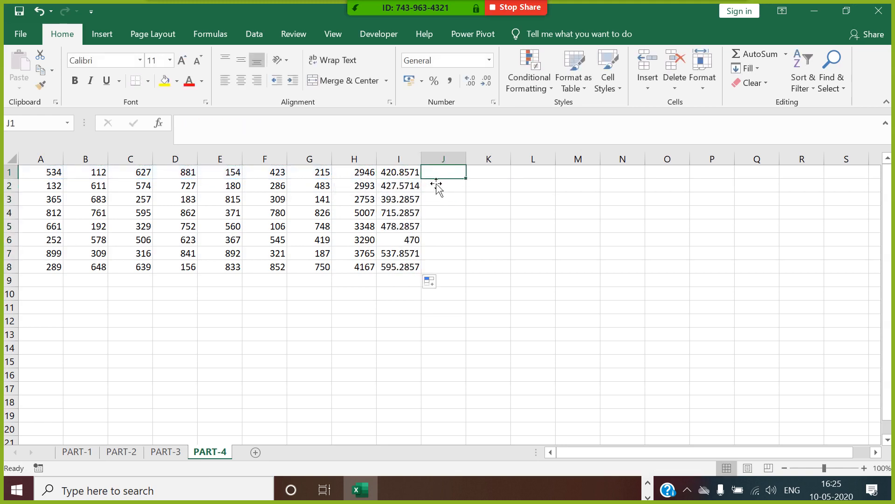
type("=MIN(")
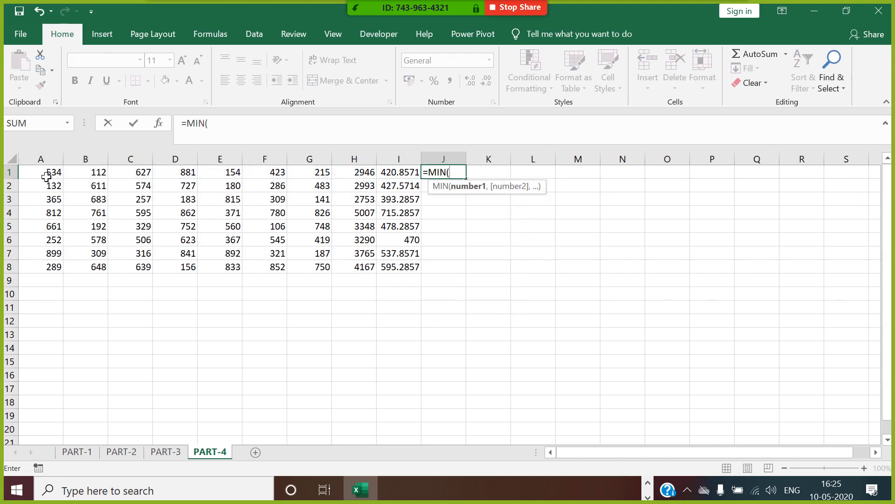
left_click_drag(44, 174, 309, 174)
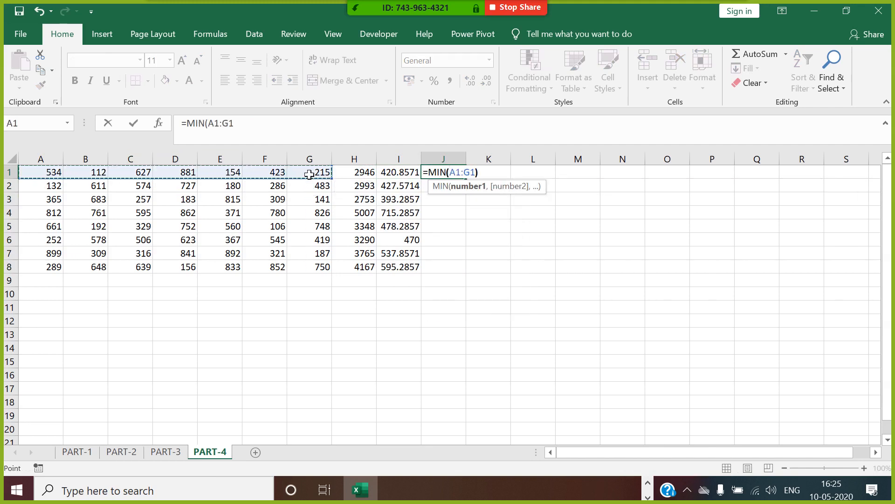
key("Return")
left_click(505, 175)
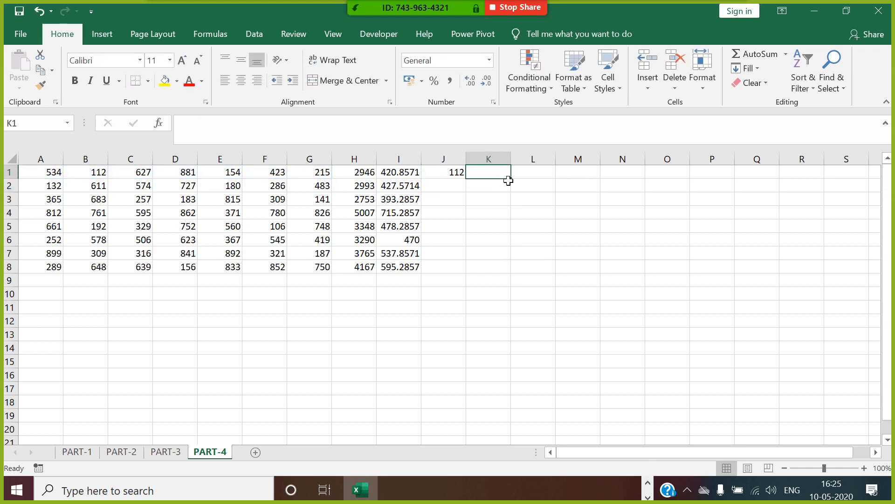
type("=MAX(")
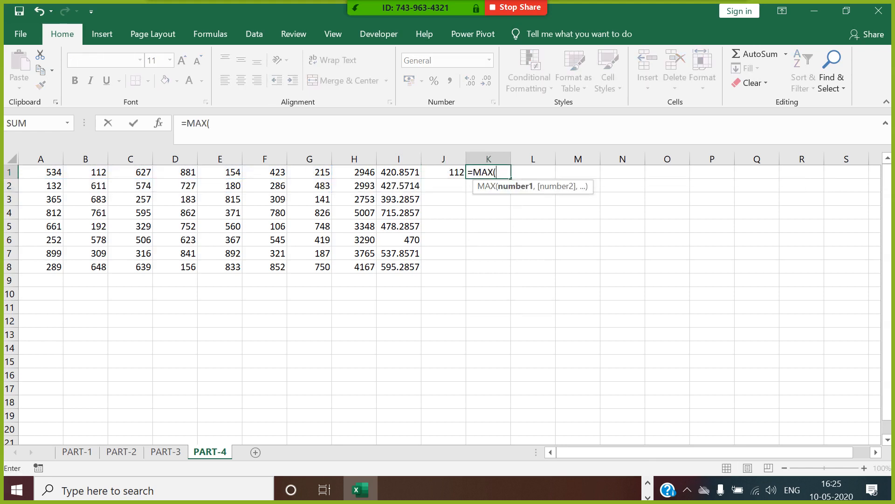
left_click_drag(61, 178, 303, 175)
key("Return")
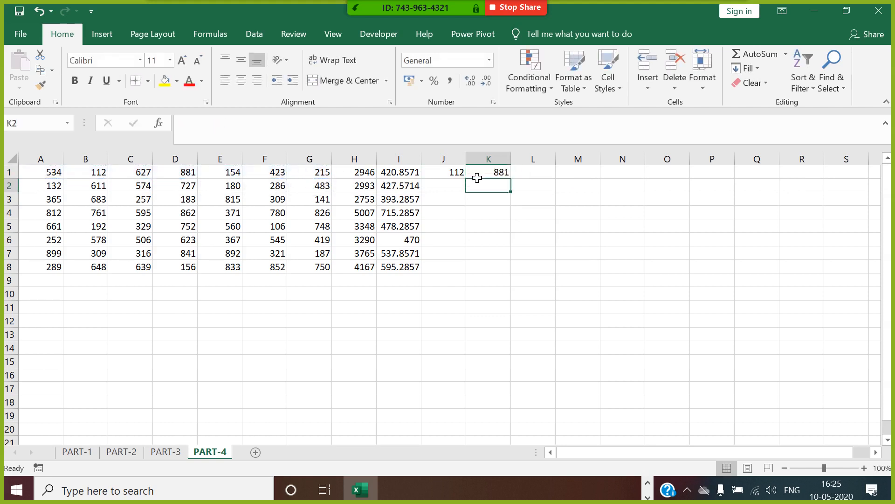
left_click_drag(457, 173, 495, 174)
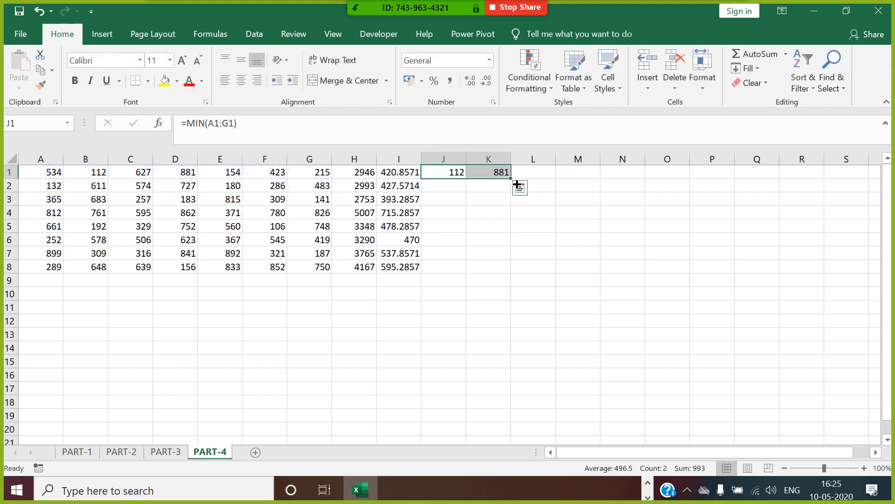
double_click(511, 180)
Step: Insert a header row and label H1:K1 SUM, AVG, MIN, MAX
left_click(9, 172)
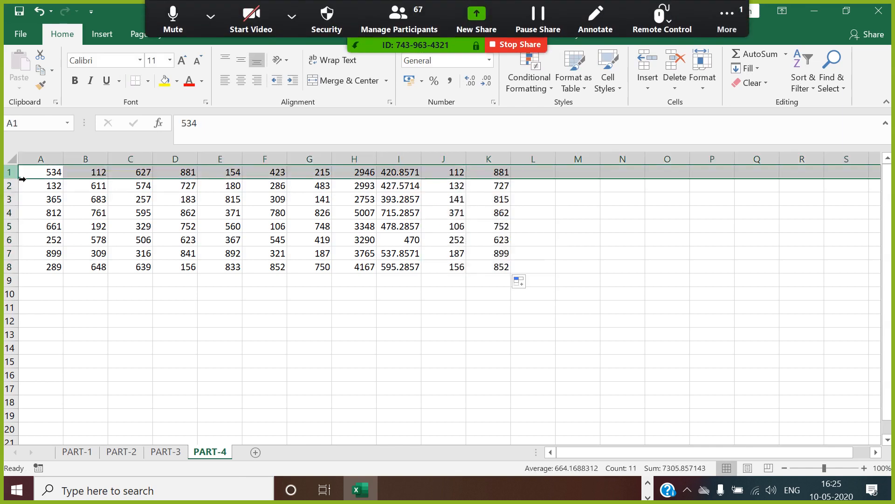
right_click(9, 172)
left_click(66, 266)
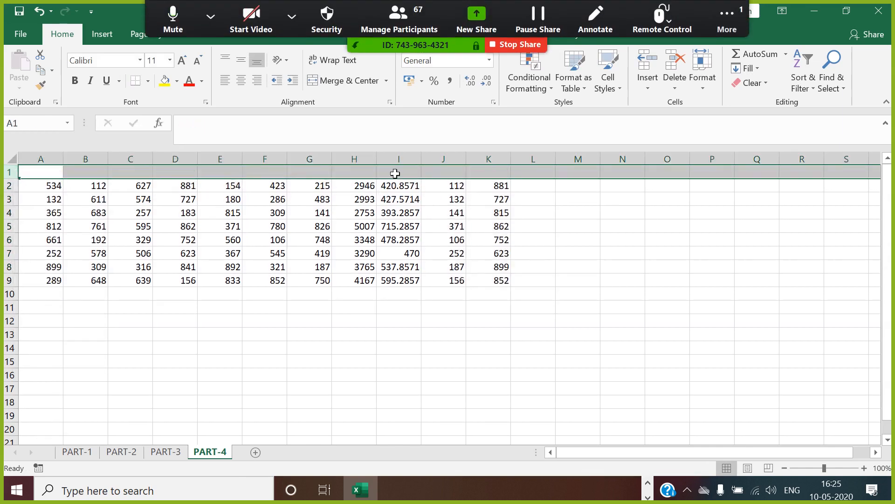
left_click(362, 172)
type("SUM")
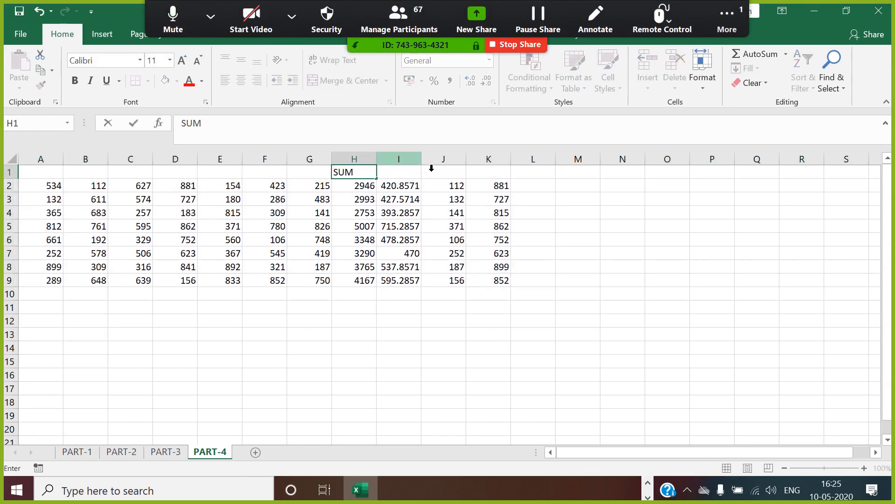
left_click(412, 174)
type("AVG")
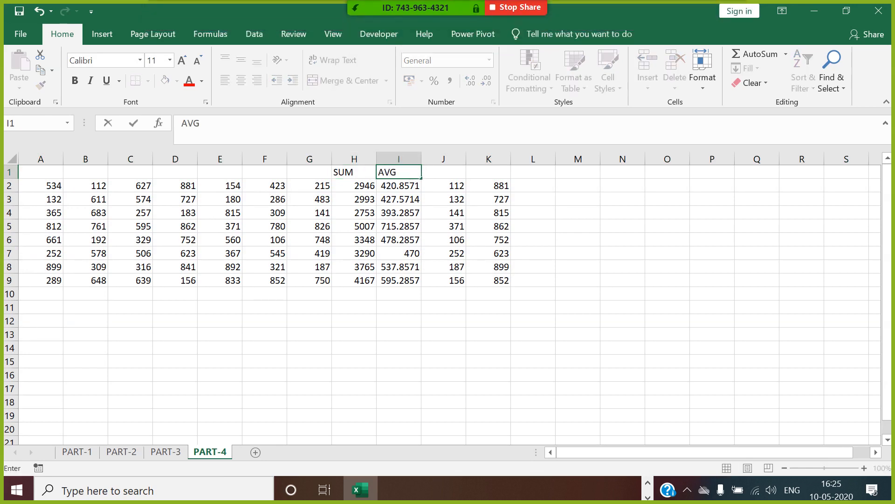
left_click(444, 174)
type("MIN")
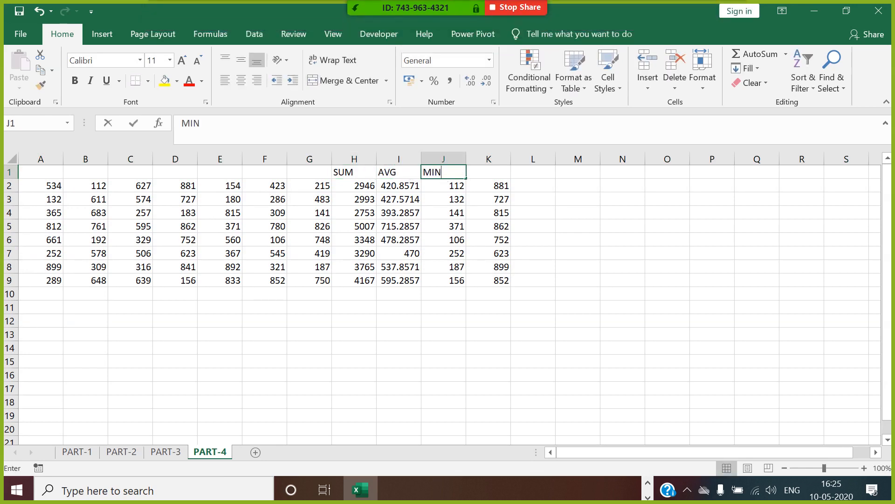
left_click(492, 185)
left_click(493, 176)
type("MAX")
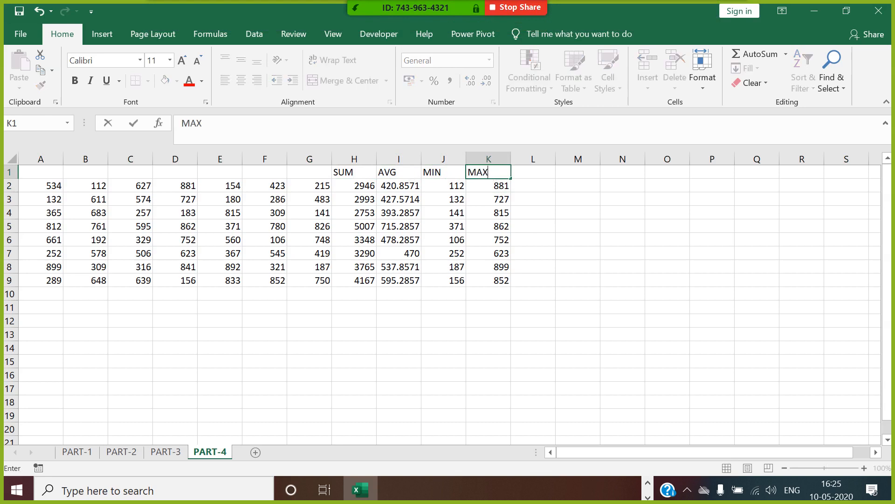
key("Tab")
Step: Align the H1:K9 results, format them as Number with 0 decimals, and narrow column G
left_click_drag(354, 172, 491, 290)
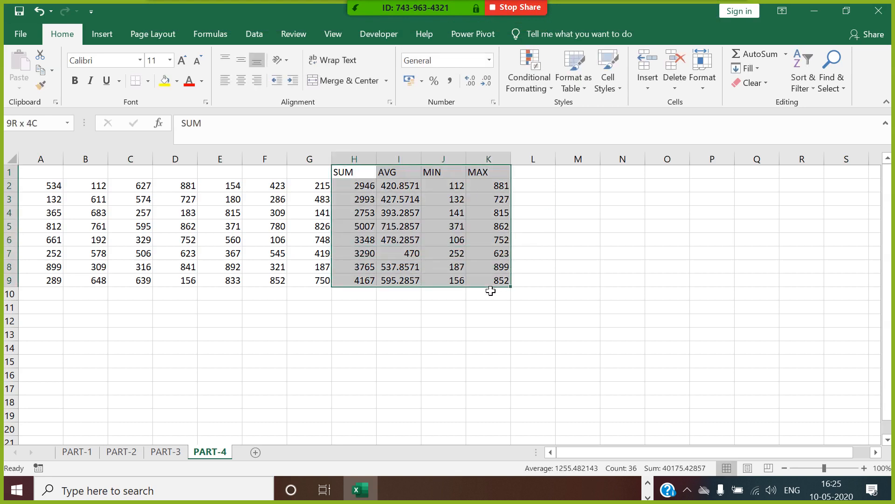
left_click(249, 79)
left_click(296, 79)
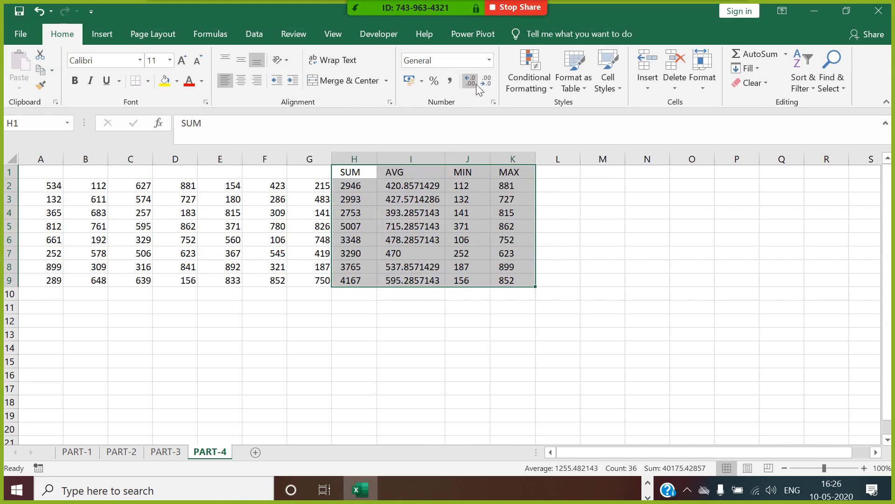
right_click(404, 210)
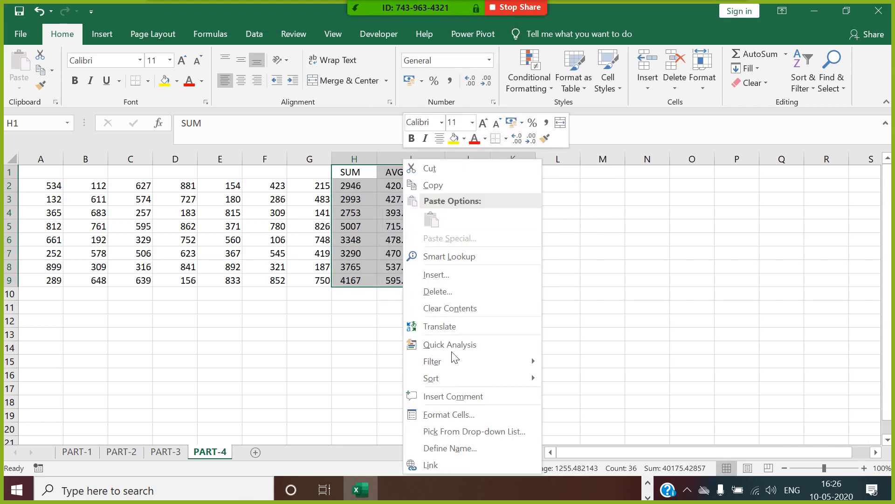
left_click(451, 414)
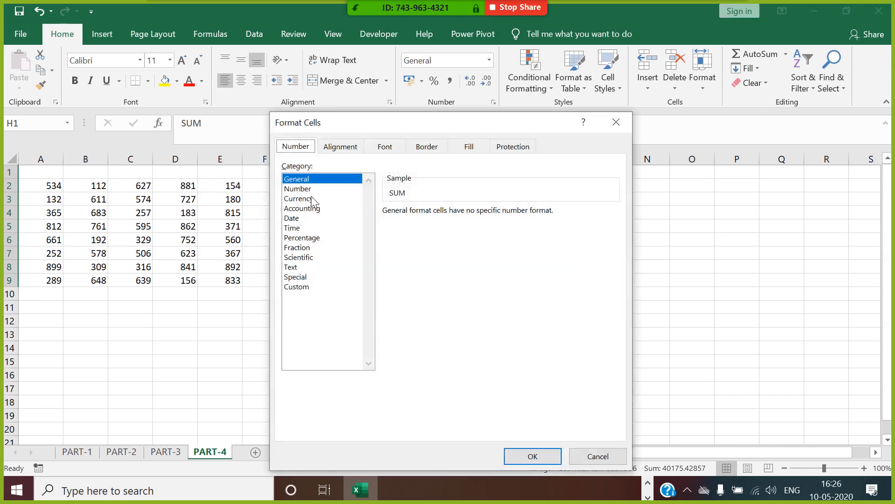
left_click(307, 189)
left_click(476, 215)
left_click(476, 215)
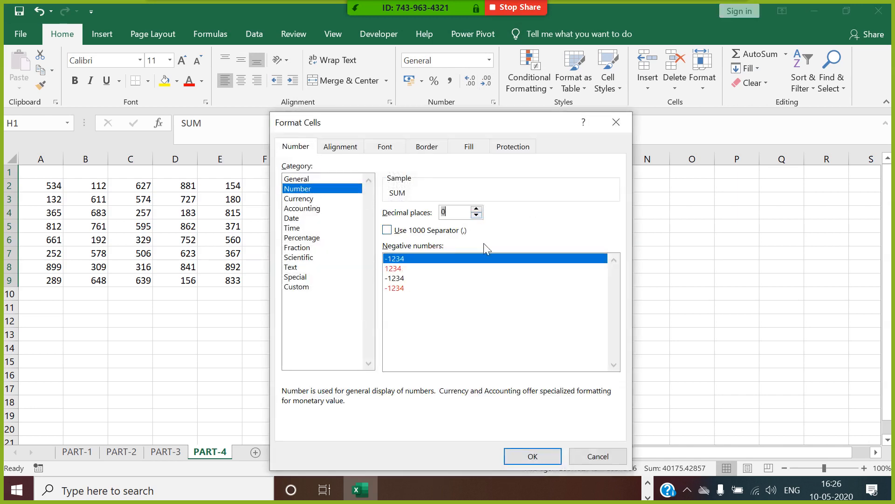
left_click(531, 456)
left_click(602, 266)
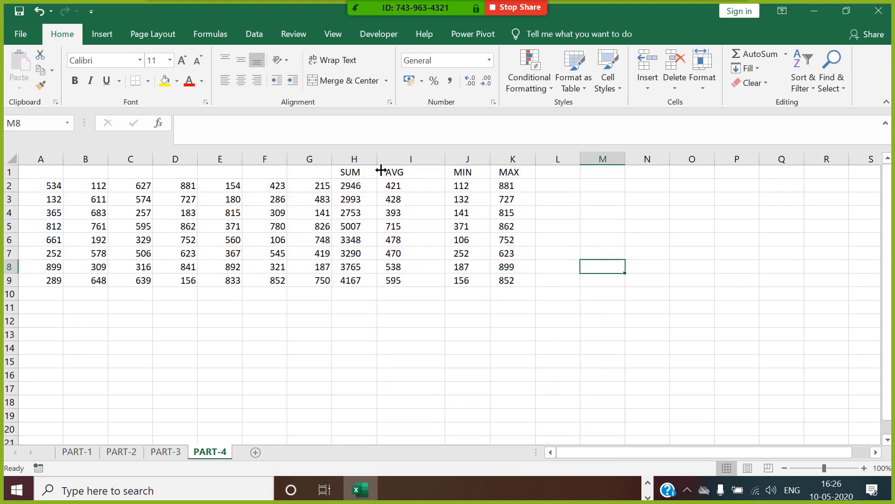
left_click_drag(381, 170, 307, 171)
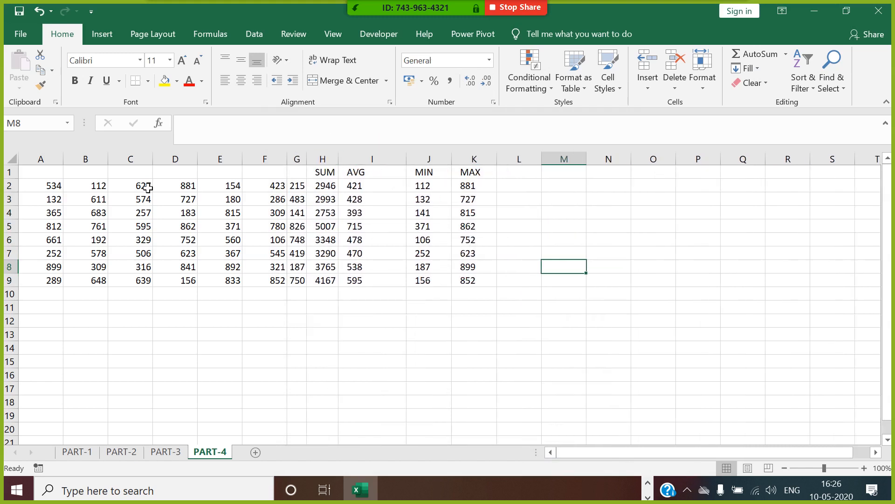
Step: Enter JAN in A1 and autofill the months through JUL in G1
key("ctrl+Home")
type("JA")
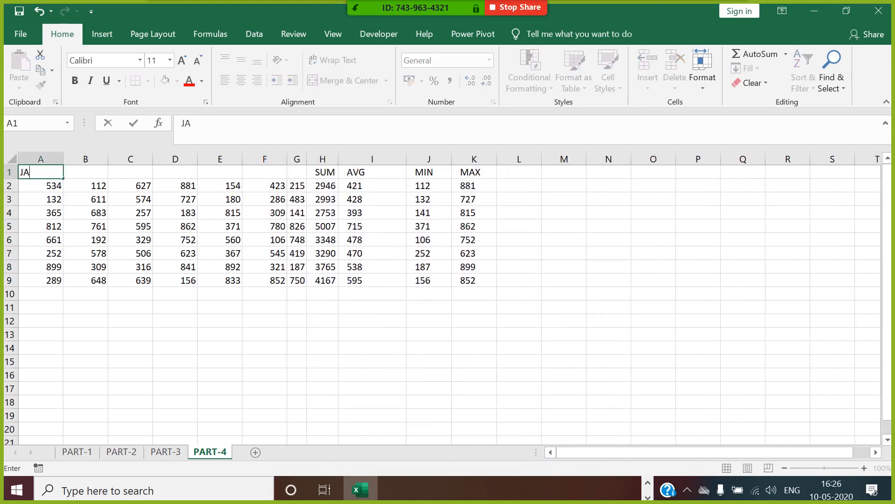
left_click(44, 203)
left_click(51, 175)
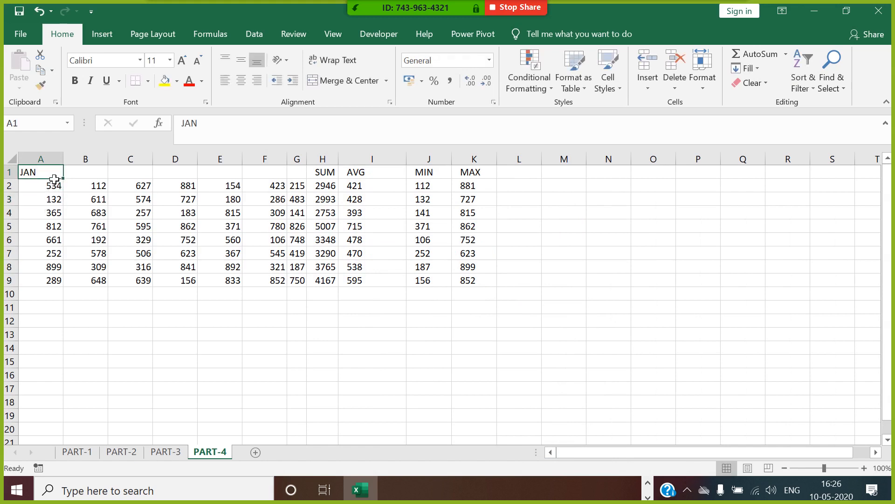
left_click_drag(68, 185, 306, 189)
left_click(280, 350)
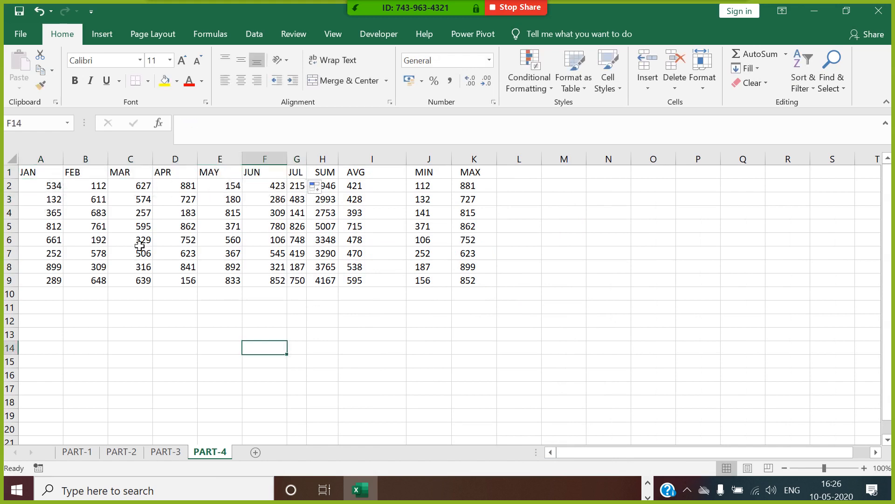
Step: Select cell N7 for a PRODUCT label
left_click(571, 280)
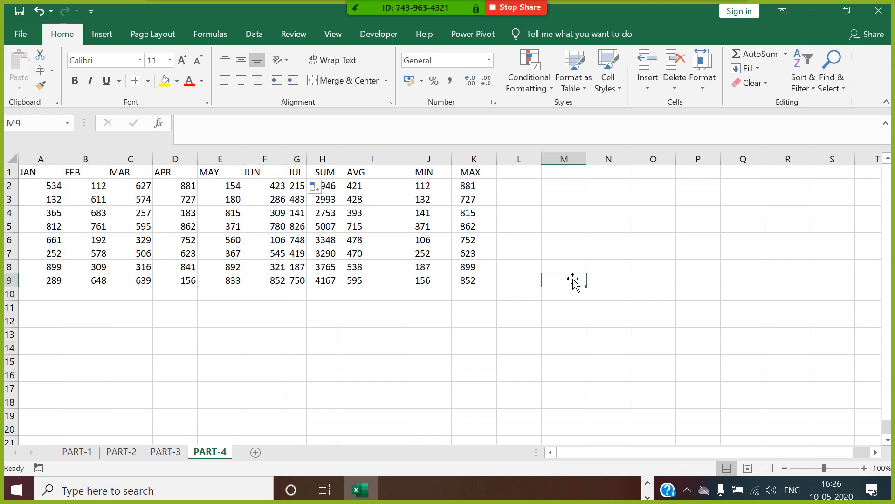
left_click(429, 295)
scroll(434, 294, "down", 2)
scroll(415, 308, "up", 2)
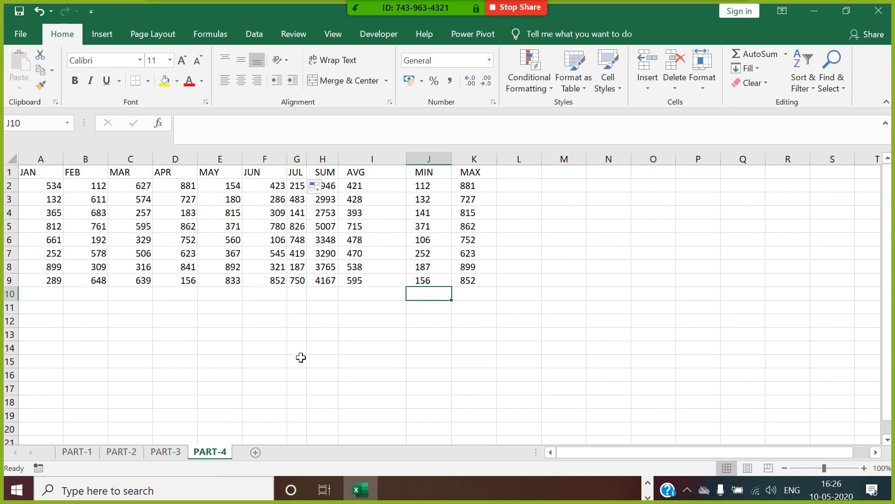
left_click(400, 326)
left_click(625, 256)
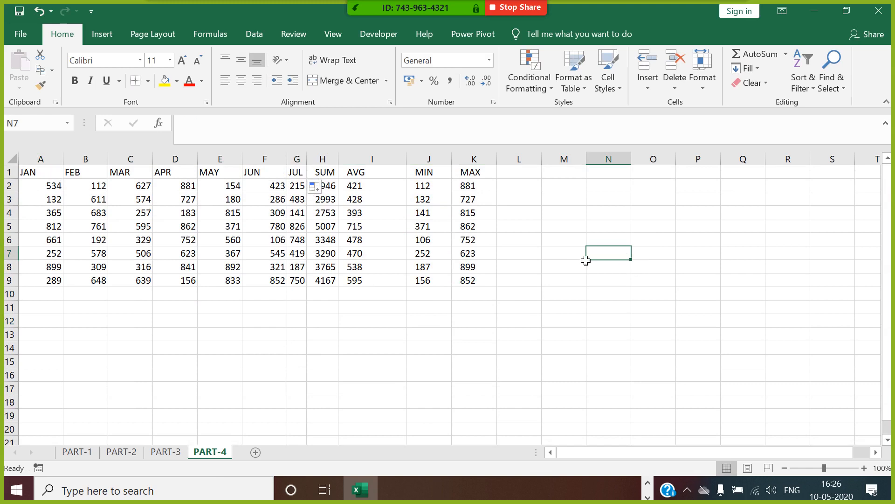
Step: Enter the PRODUCT label in N7, then 25 in O7 and 4 in P7
type("PRODUCT")
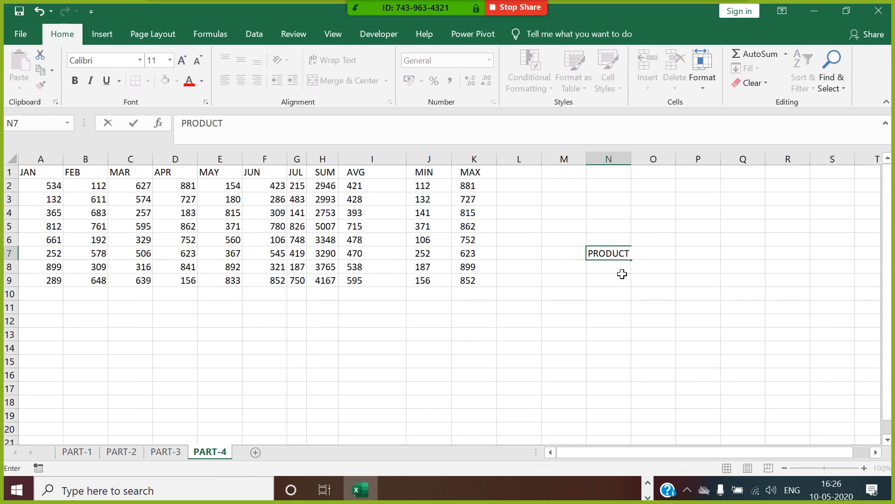
left_click(683, 325)
left_click(671, 267)
left_click(673, 256)
type("2")
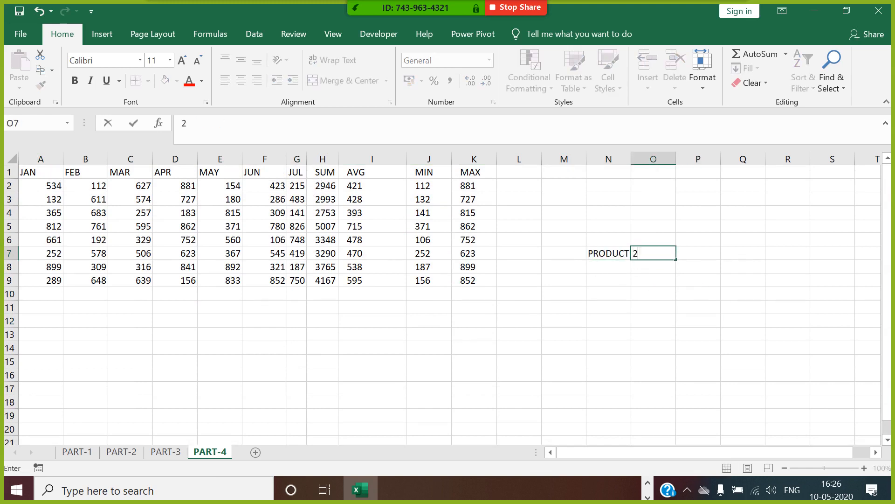
type("3")
key("Tab")
type("4")
key("Tab")
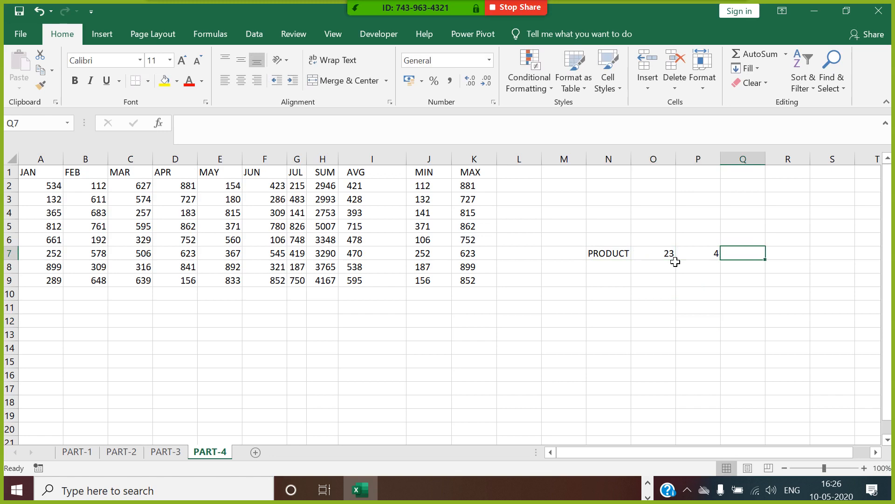
key("Left")
key("Left")
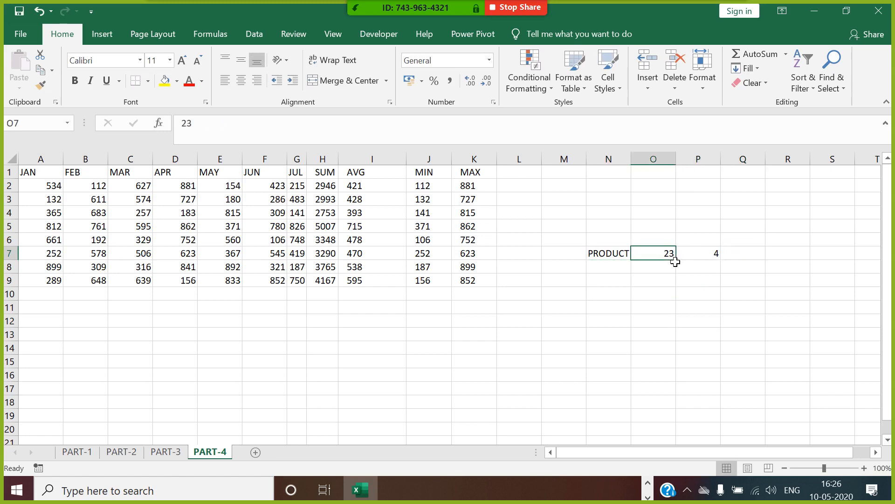
type("25")
key("Tab")
key("Tab")
Step: Enter =PRODUCT(O7:P7) in Q7 so it shows 100
type("=")
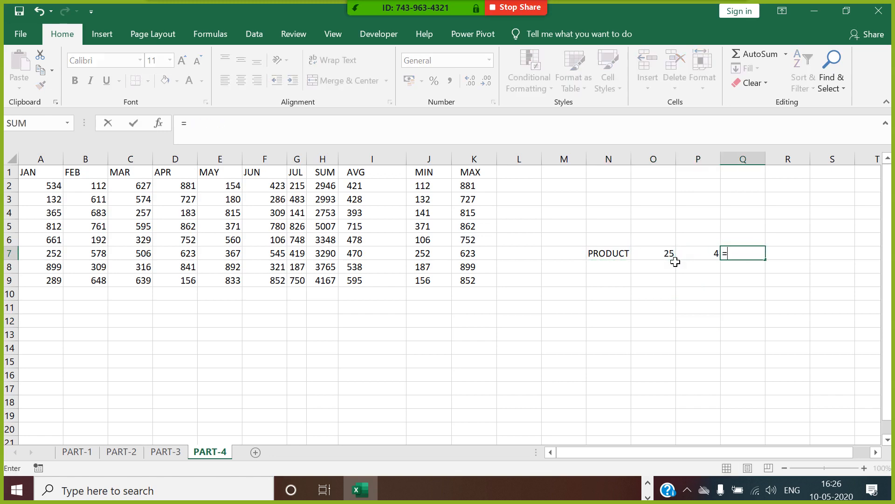
type("PROD")
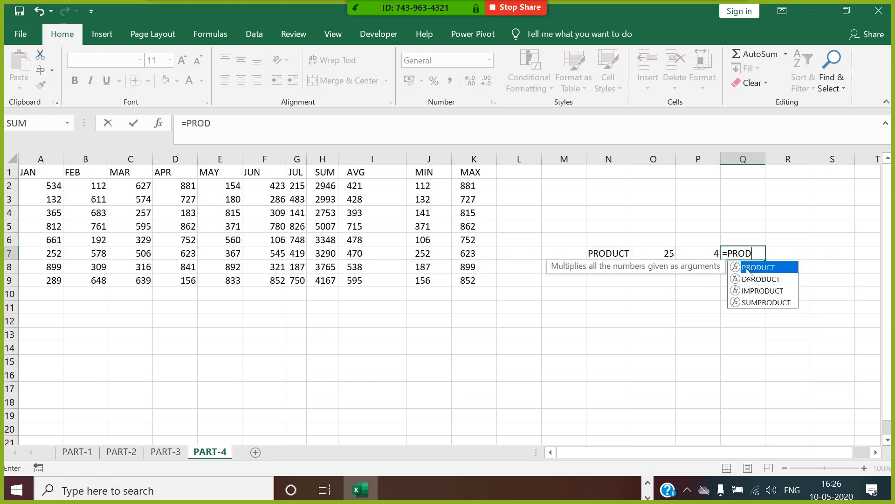
double_click(746, 270)
left_click(662, 254)
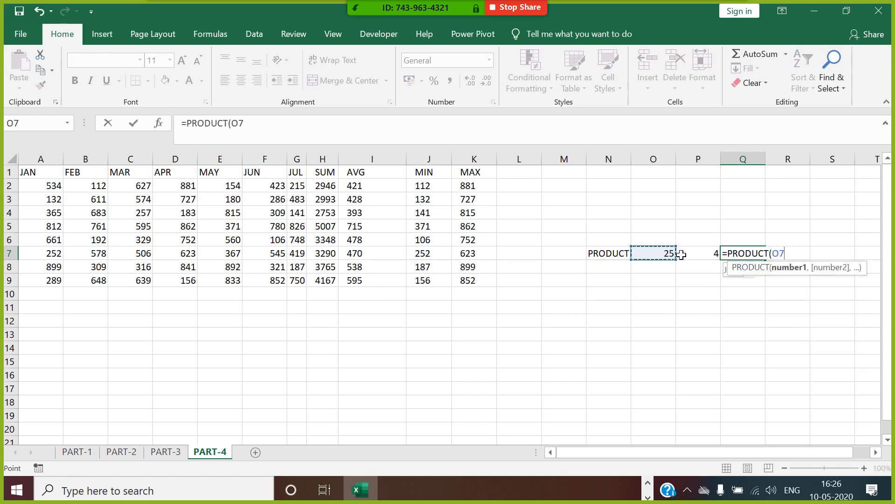
left_click_drag(682, 254, 696, 254)
key("Return")
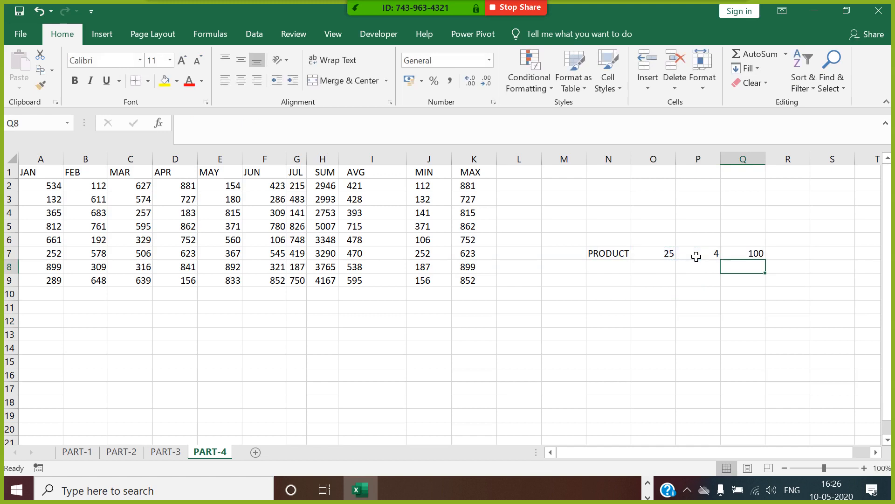
left_click(748, 257)
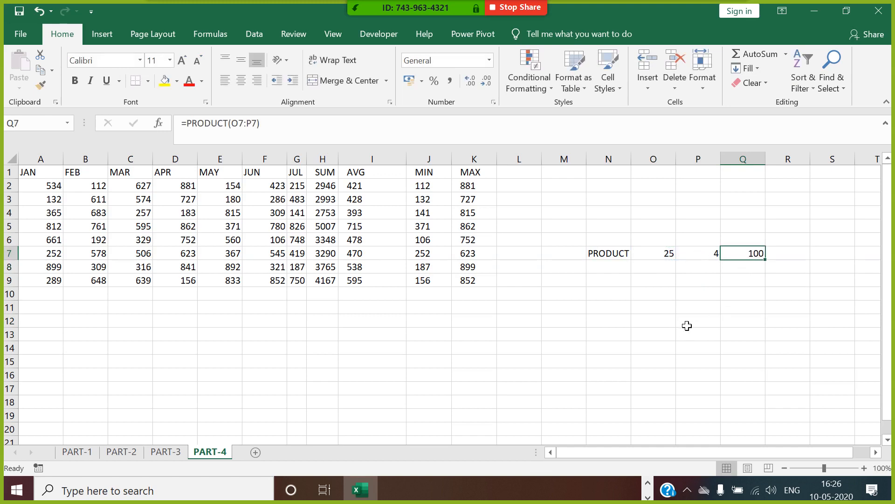
left_click(670, 284)
Step: Fill O9:P14 with =RANDBETWEEN(10,90) random whole numbers
type("=RAND")
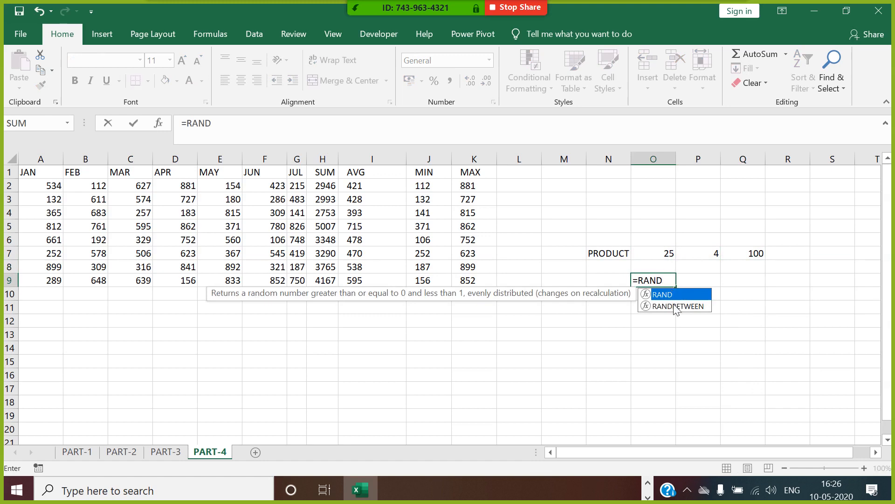
double_click(677, 306)
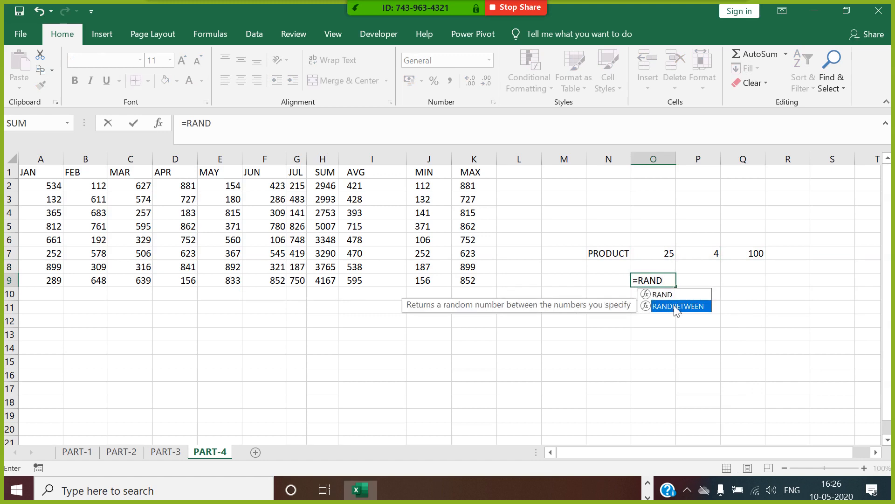
type("10,9")
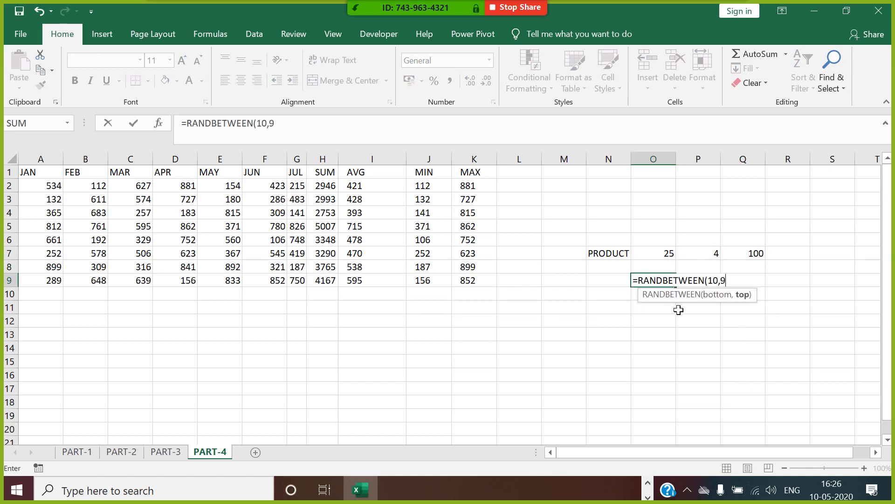
type("0)")
key("Return")
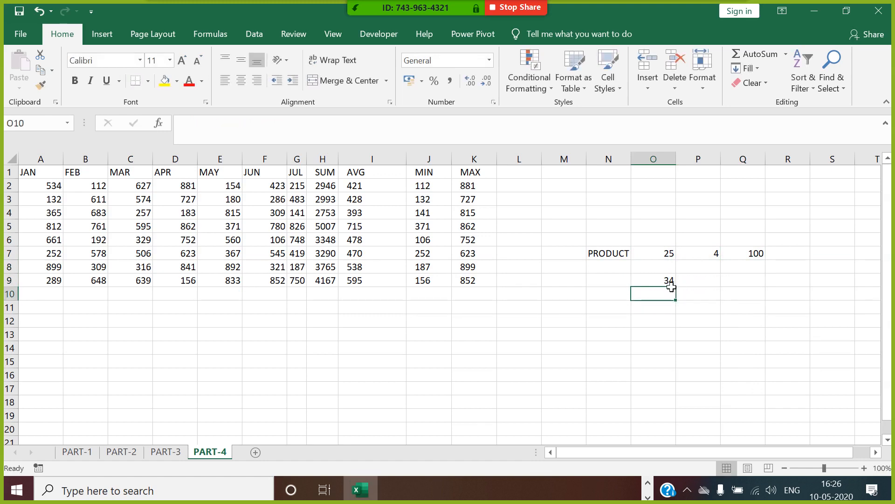
left_click(672, 283)
left_click_drag(676, 286, 716, 353)
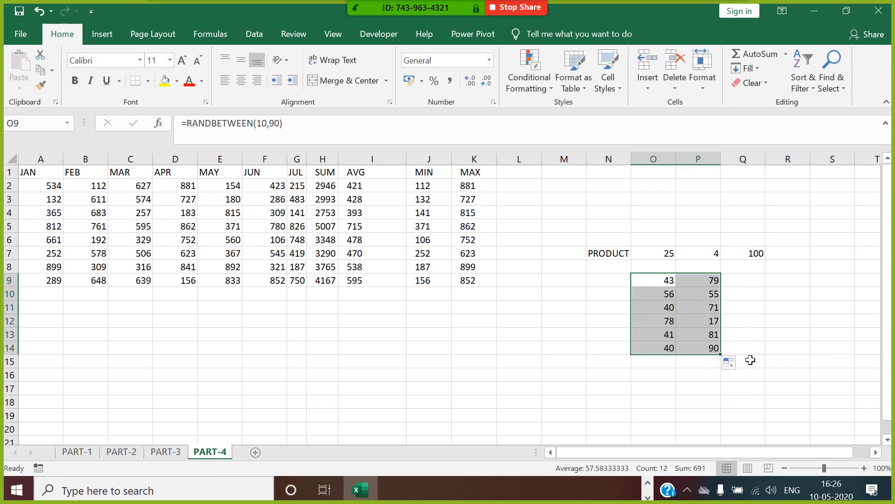
Step: Enter =PRODUCT(O9:O14,P9:P14) in Q15 to multiply all twelve numbers
left_click(750, 359)
type("=PR")
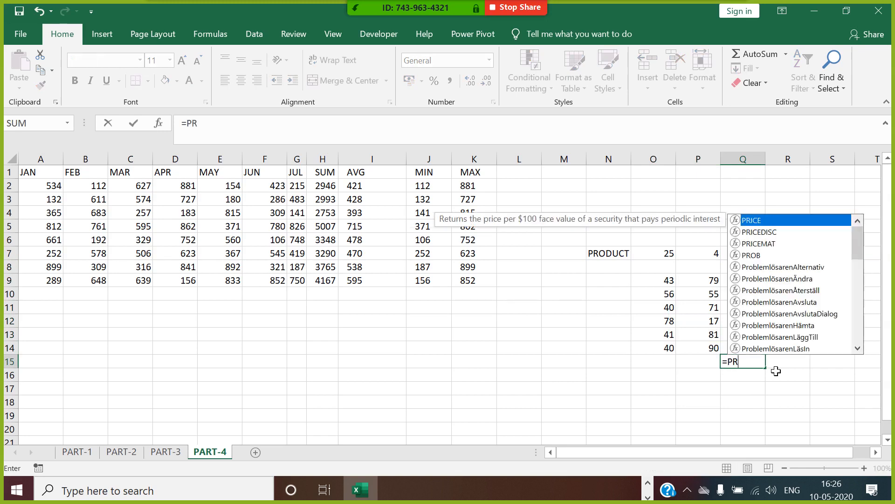
type("OD")
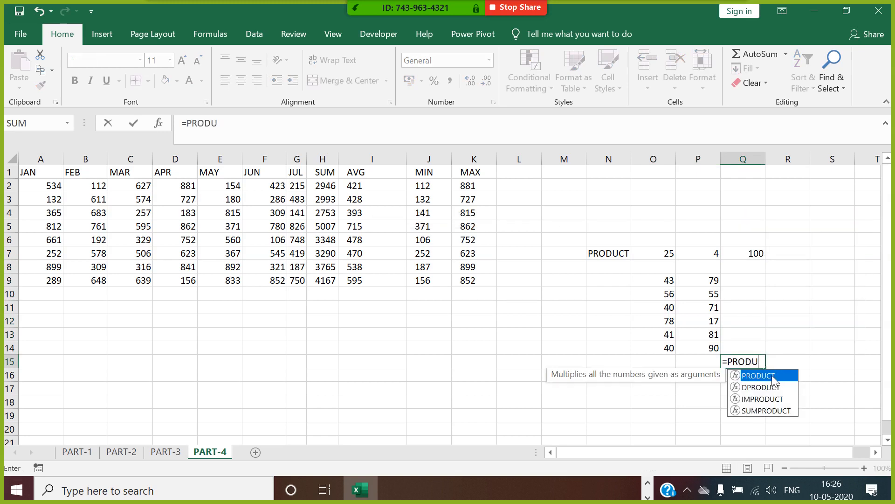
type("U")
double_click(775, 380)
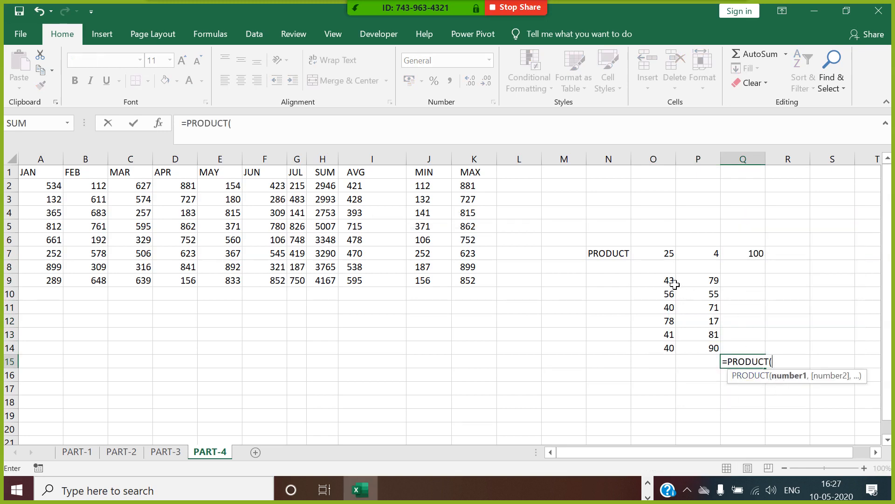
left_click_drag(674, 284, 674, 352)
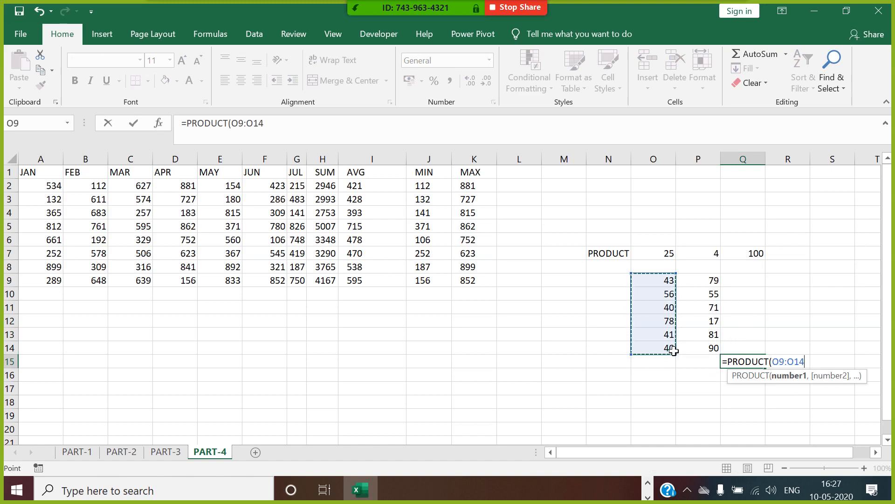
type(",")
left_click_drag(702, 280, 711, 348)
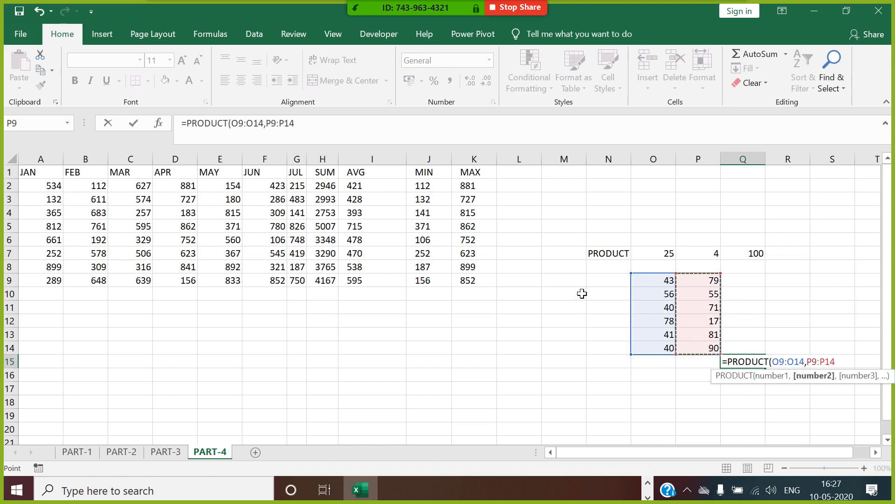
key("Return")
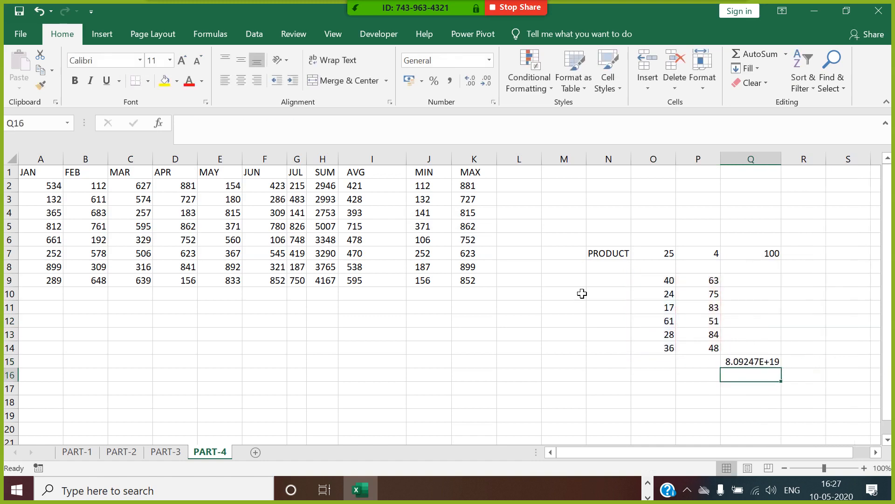
Step: Overwrite the random numbers in row 9 with 1 in O9 and 3 in P9
left_click(745, 364)
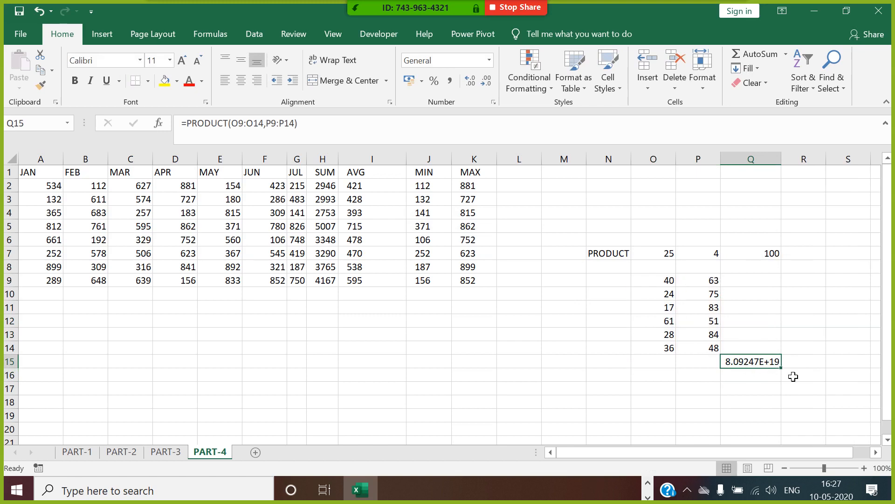
left_click(658, 283)
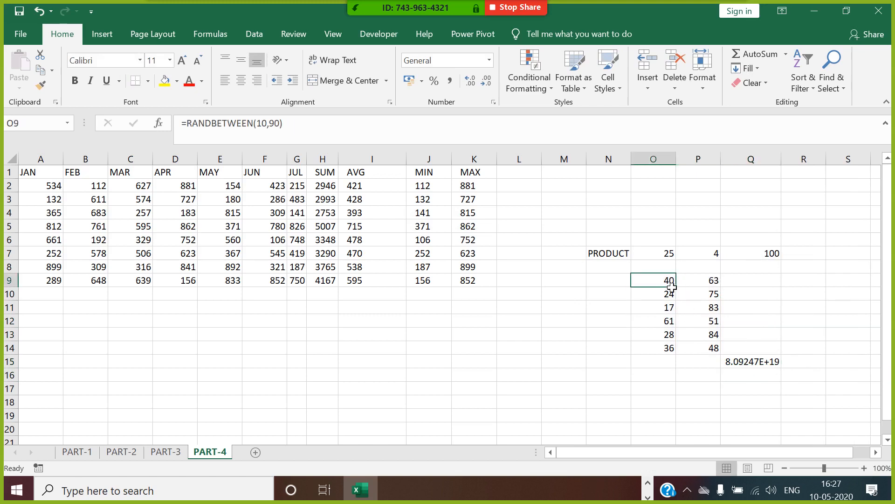
type("1")
key("Tab")
type("3")
key("Tab")
key("Left")
key("Down")
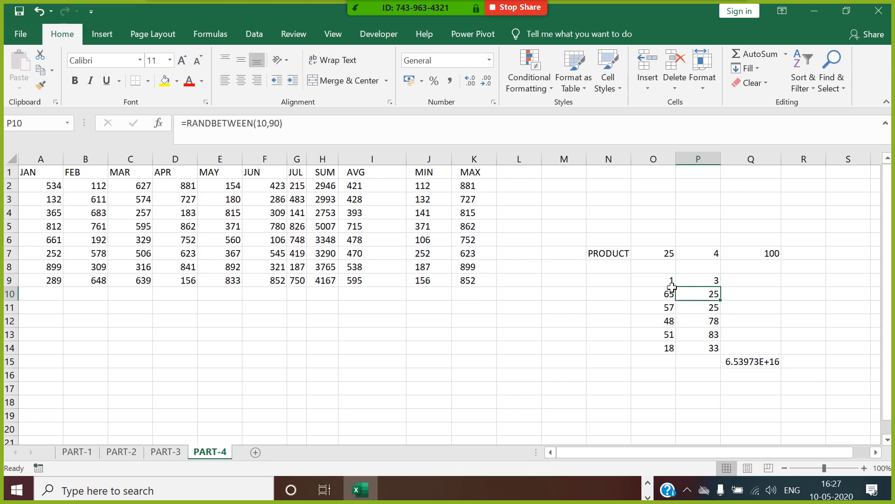
key("Left")
Step: Enter 3 and 4 in row 10, and 5 and 6 in row 11
type("3")
key("Tab")
type("4")
key("Down")
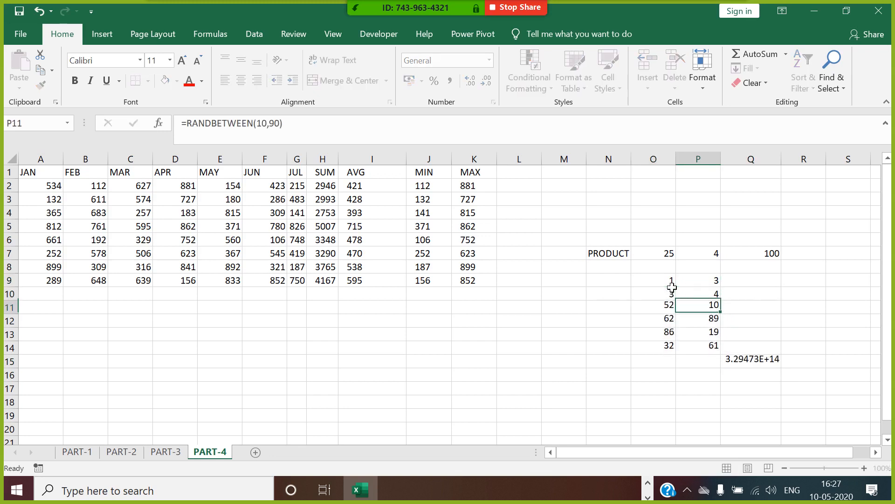
key("Left")
type("5")
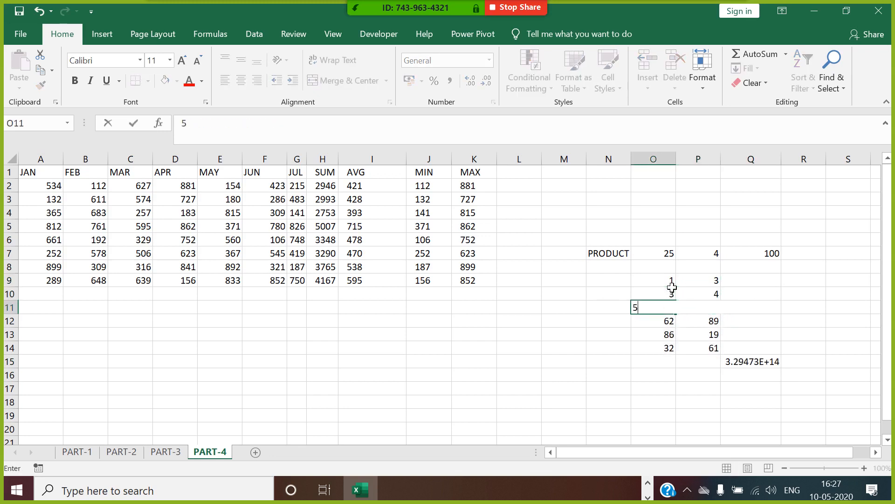
key("Tab")
type("6")
key("Tab")
Step: Clear the leftover random numbers in O12:P14 so Q15 shows 1080
key("Down")
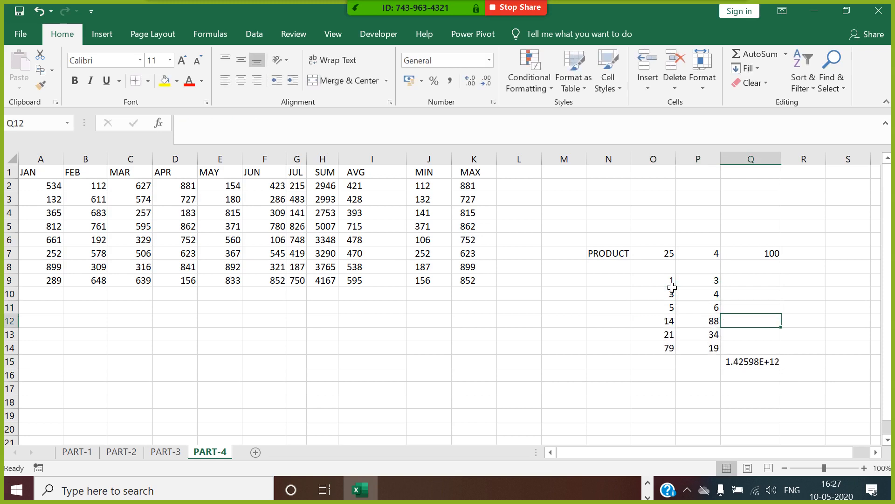
key("Left")
key("Left")
key("shift+Right")
key("shift+Right")
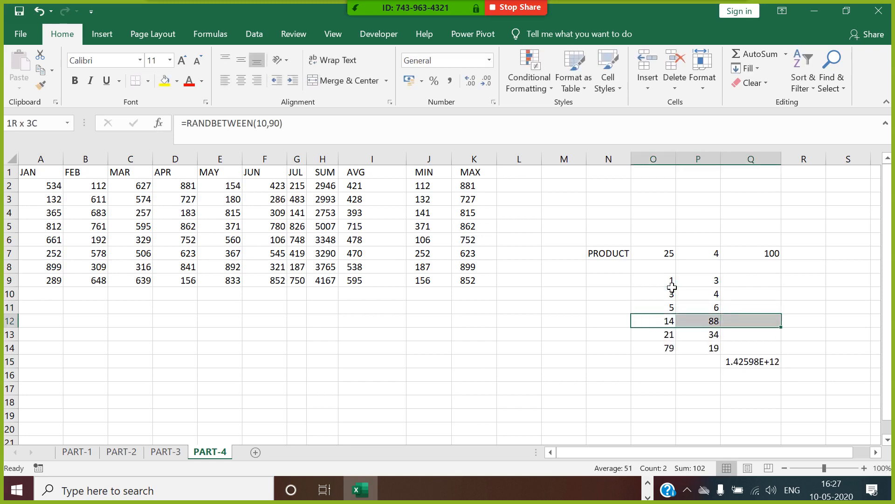
key("shift+Left")
key("shift+Down")
key("shift+Down")
key("shift+Down")
key("shift+Up")
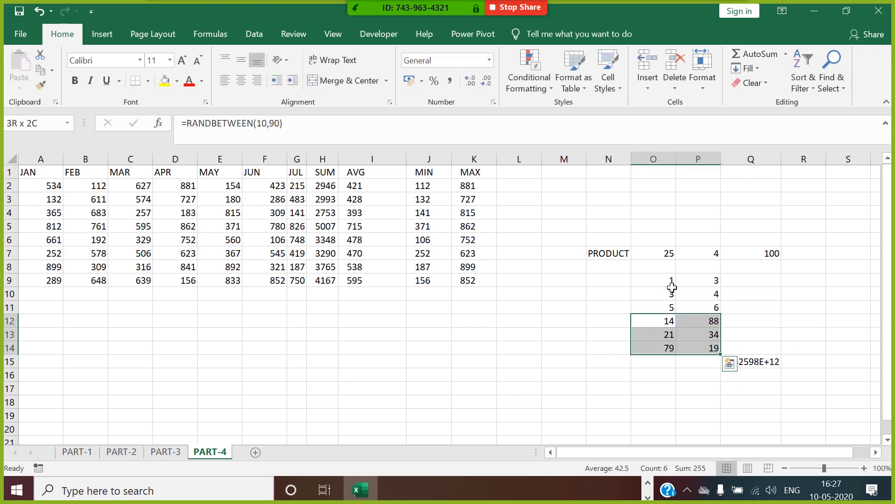
key("Delete")
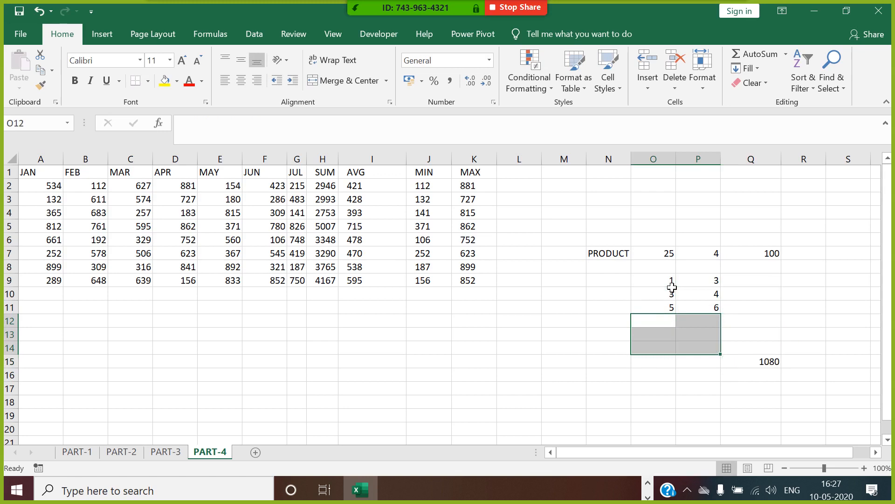
left_click(770, 364)
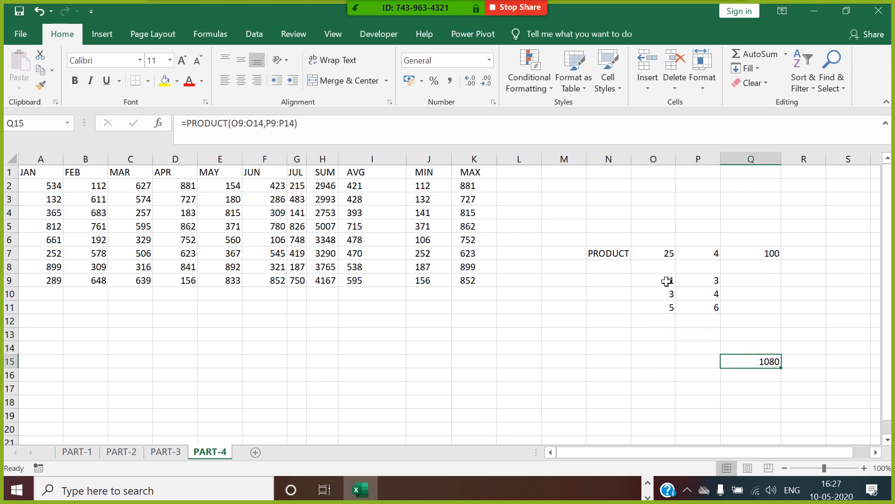
left_click_drag(667, 282, 704, 287)
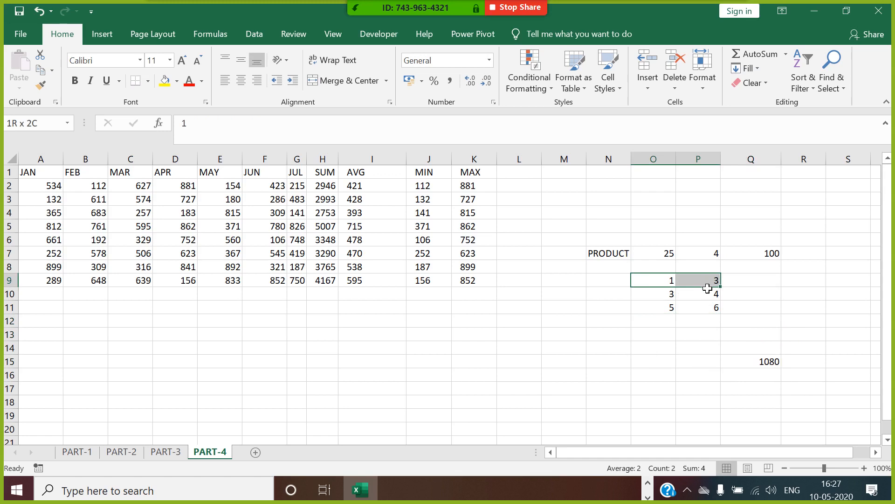
left_click(670, 294)
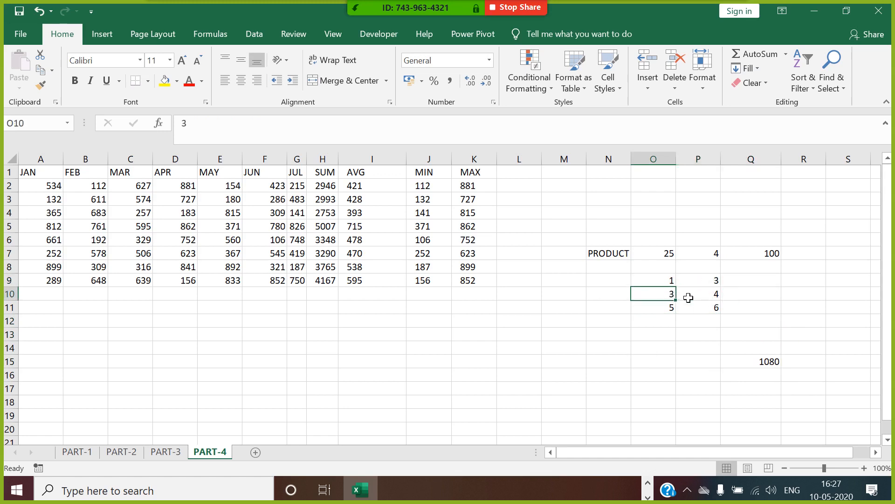
left_click(705, 301)
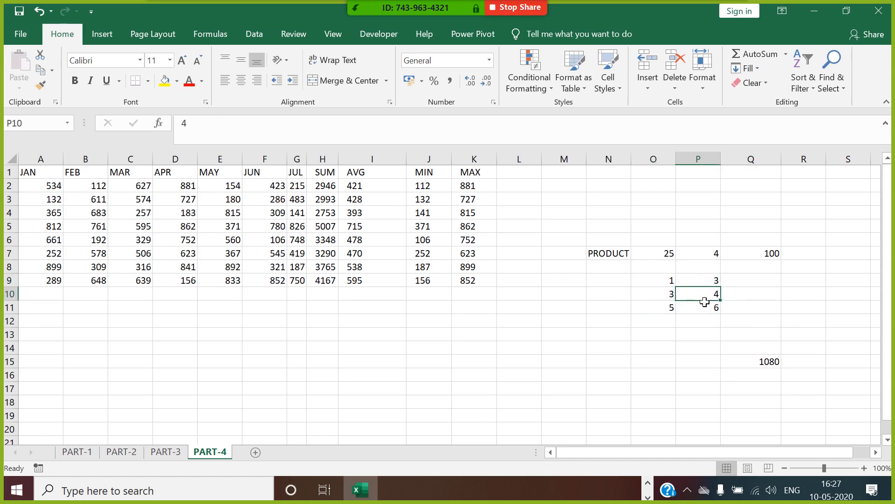
left_click(671, 312)
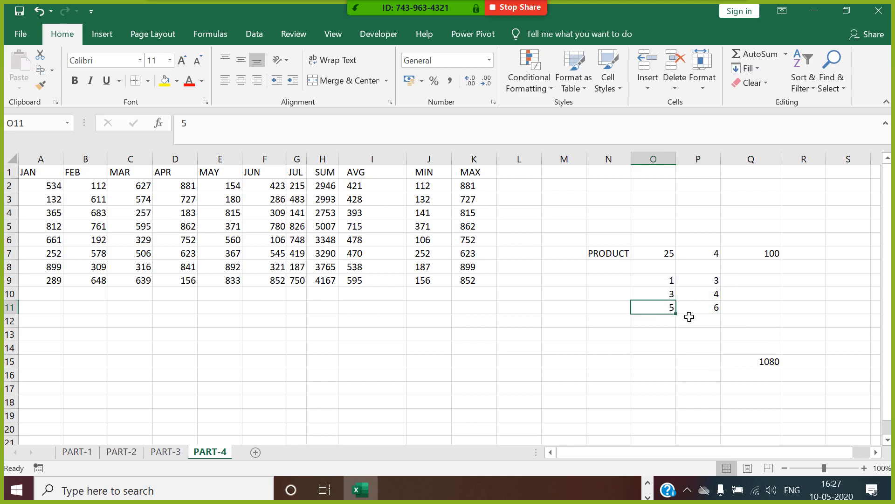
left_click(674, 280)
left_click(704, 286)
left_click(674, 296)
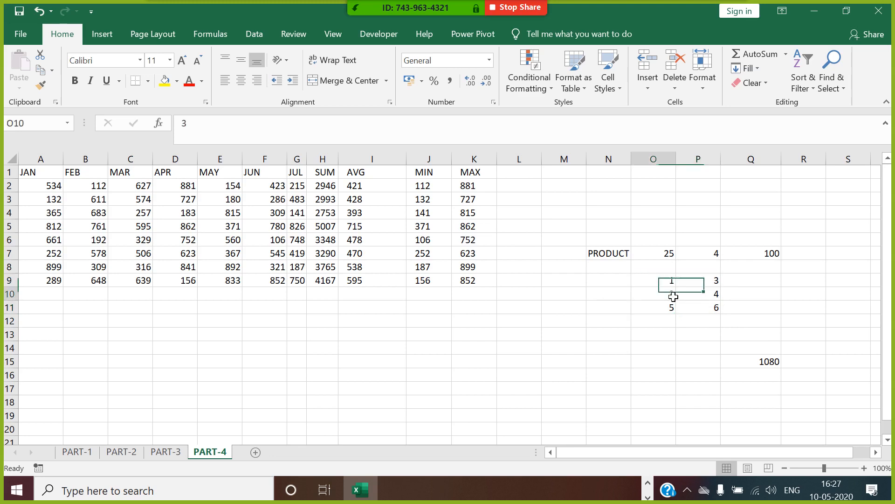
left_click(709, 298)
left_click(670, 312)
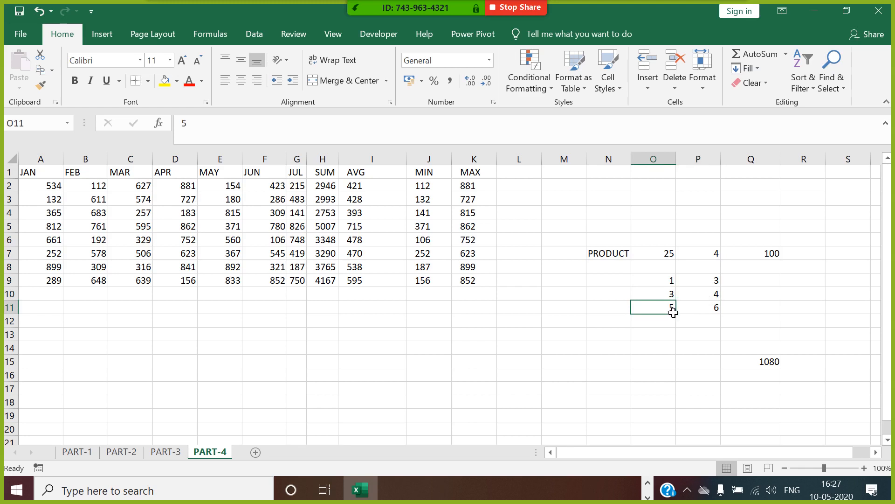
left_click(708, 312)
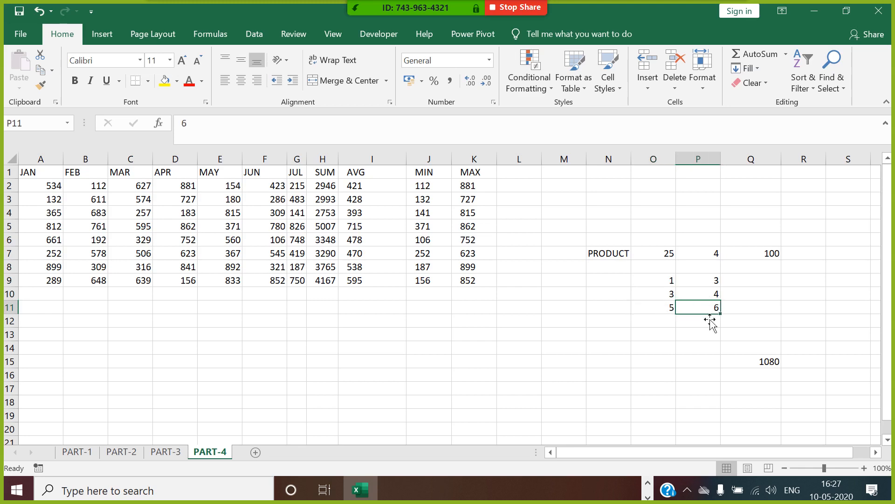
left_click(775, 362)
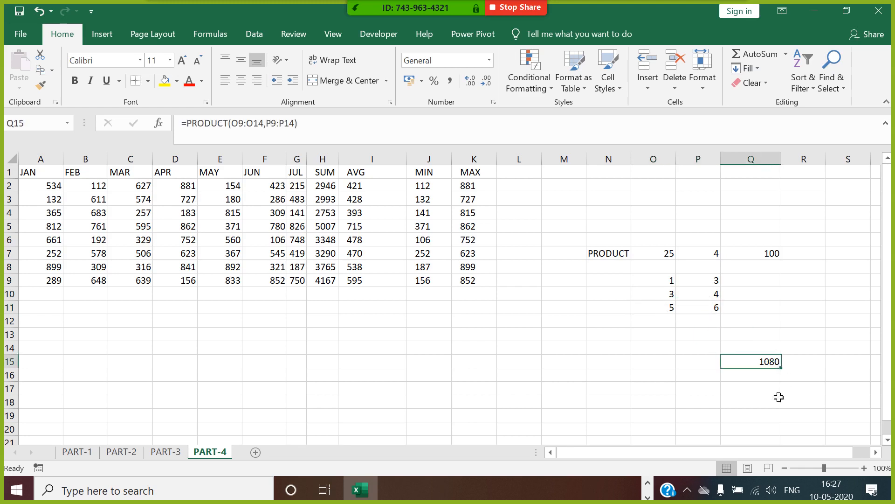
Step: Type PRODUCT in P15 and make it bold red
left_click(713, 362)
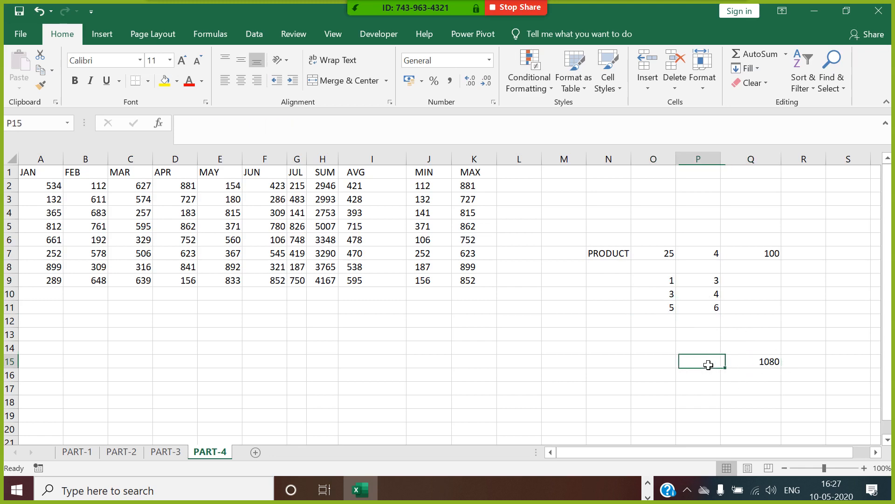
type("PRODUCT")
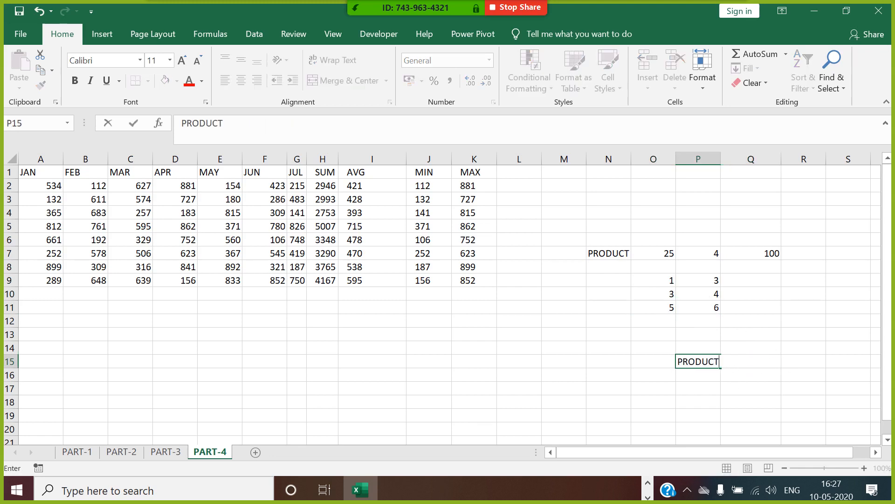
left_click(698, 406)
left_click(714, 362)
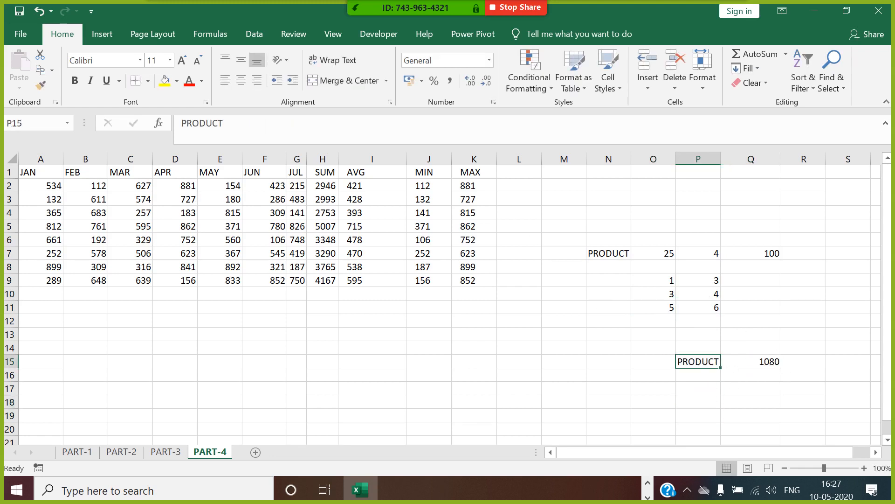
left_click(189, 80)
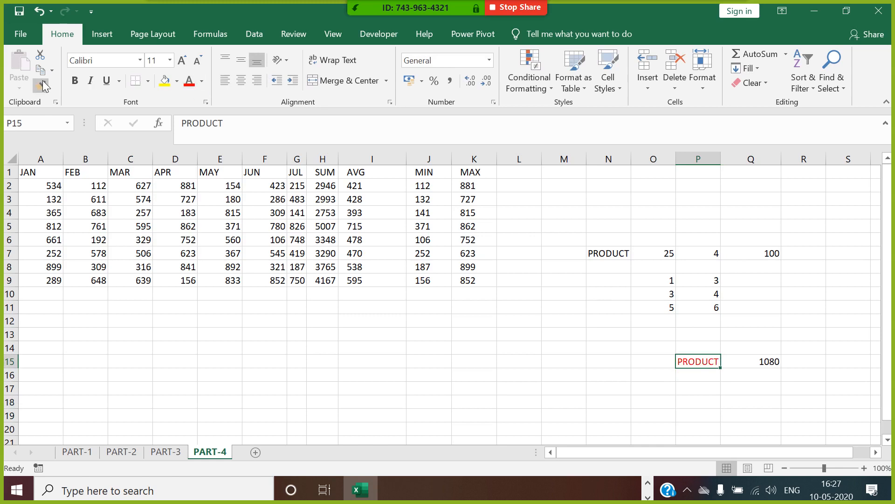
left_click(74, 80)
Step: Type SUMPRODUCT in P17 and make it bold red
left_click(702, 376)
left_click(704, 388)
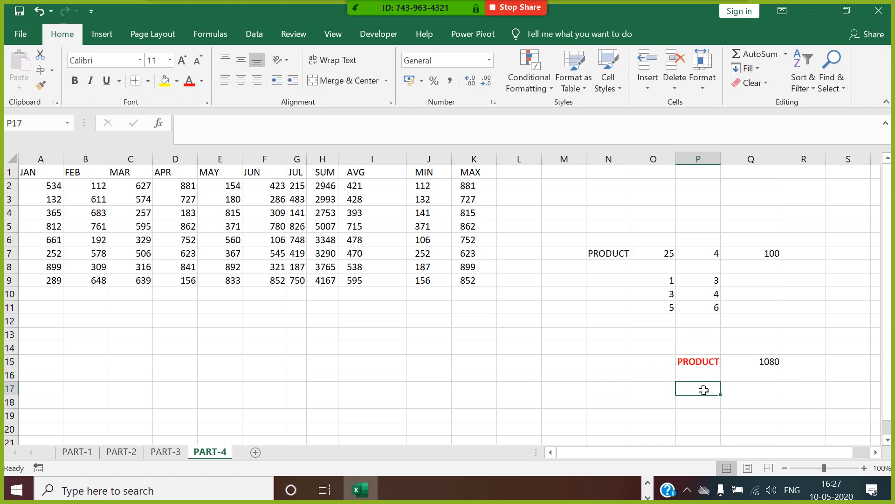
type("SUMPRODUCT")
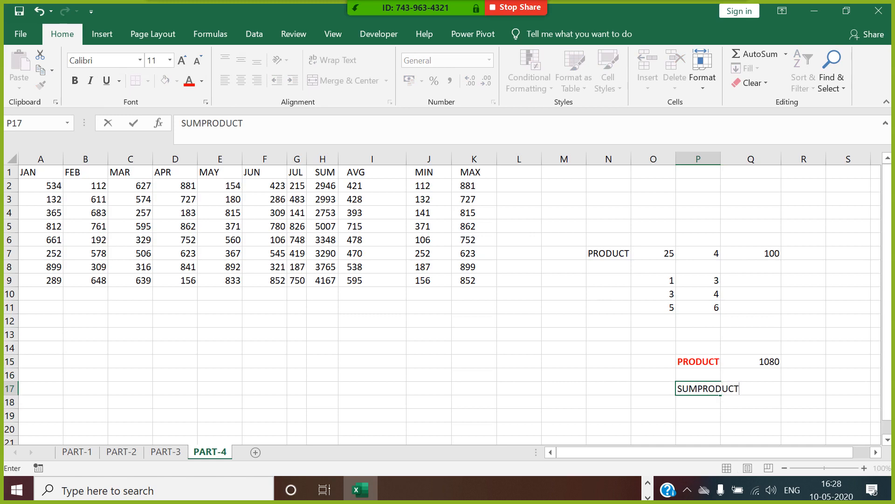
left_click(723, 417)
left_click(708, 392)
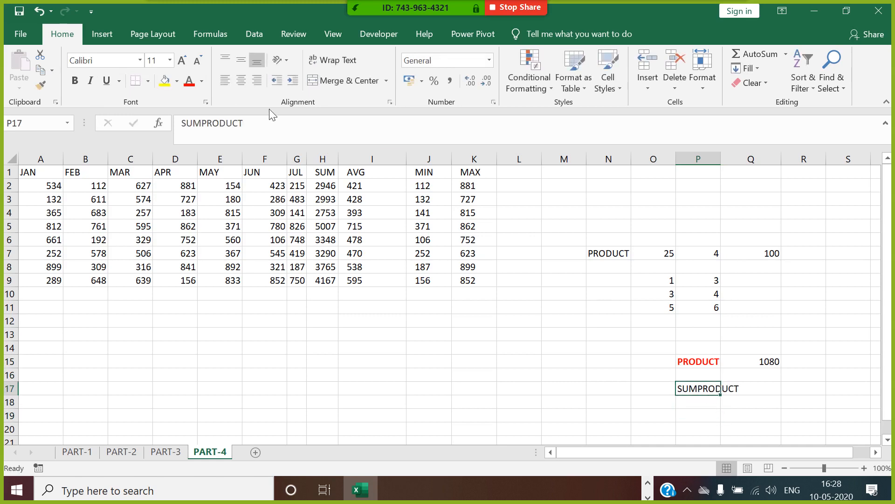
left_click(189, 83)
left_click(75, 80)
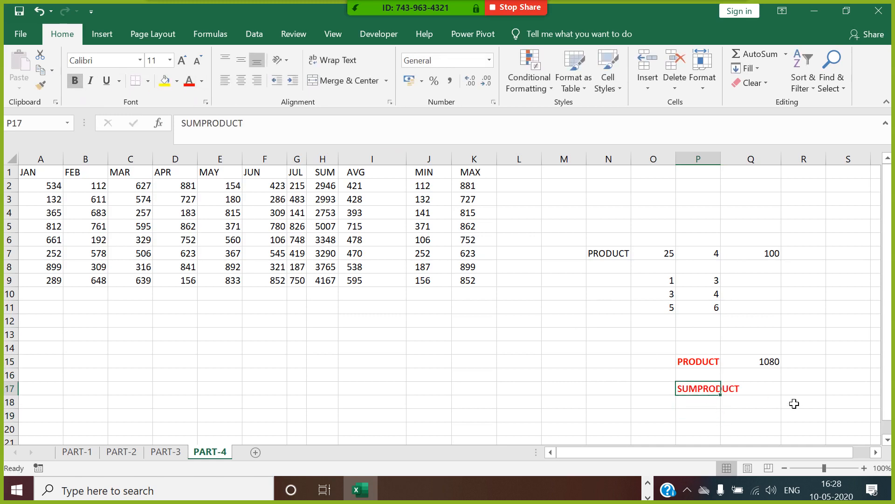
left_click(769, 394)
Step: Enter =SUMPRODUCT(O9:O11,P9:P11) in Q17, giving 45
type("=SUM")
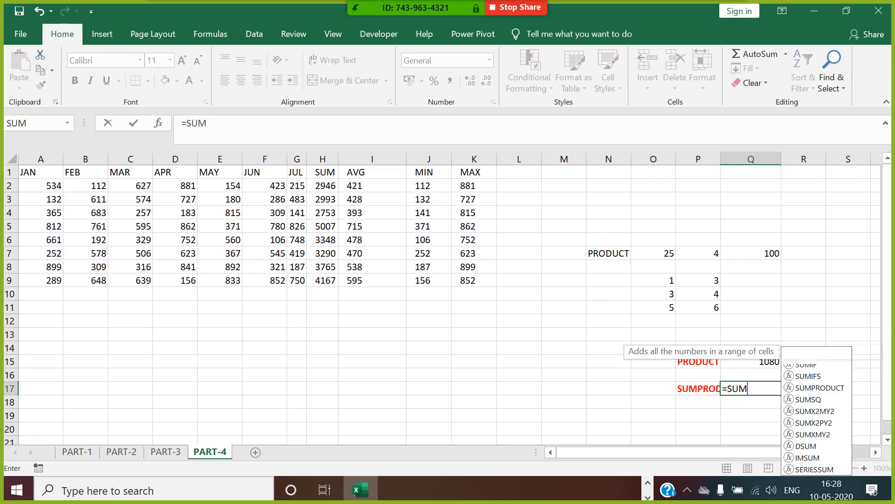
type("PROD")
double_click(767, 402)
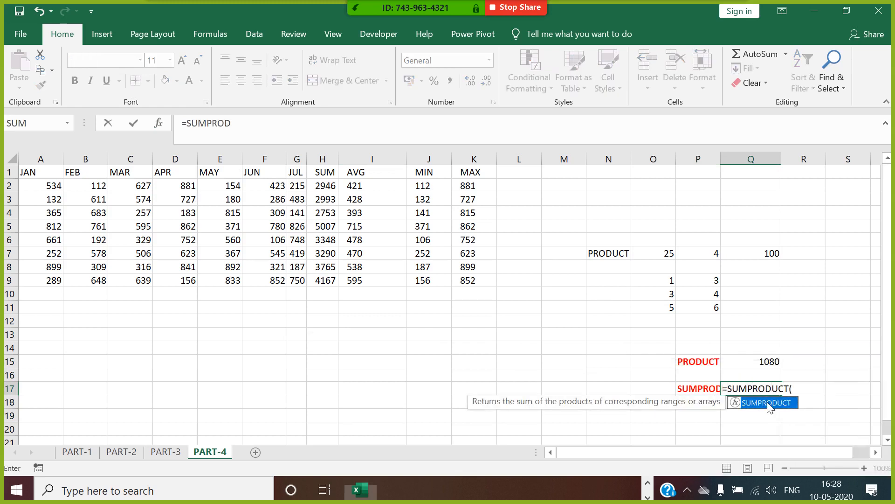
left_click_drag(671, 281, 666, 305)
type(",")
left_click_drag(694, 280, 698, 305)
type(")")
key("Return")
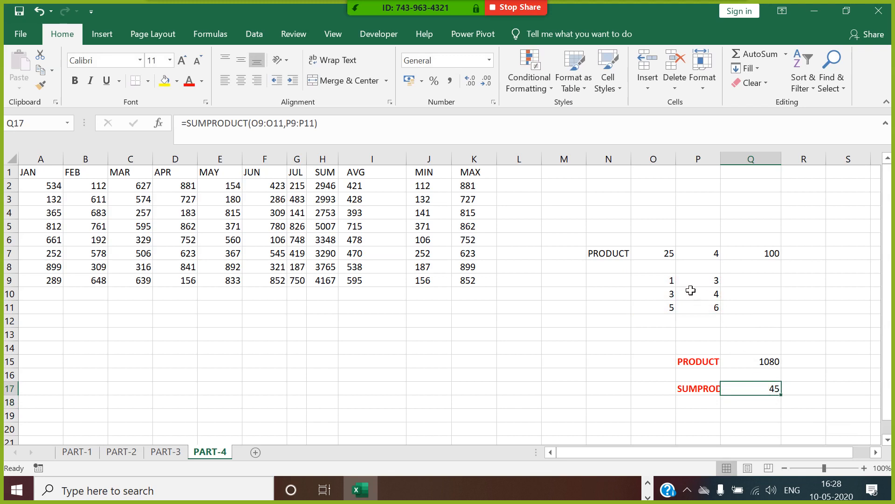
left_click_drag(673, 282, 710, 282)
Step: Enter the row products 3, 12 and 30 in Q9:Q11 and compare with the SUMPRODUCT
left_click(754, 284)
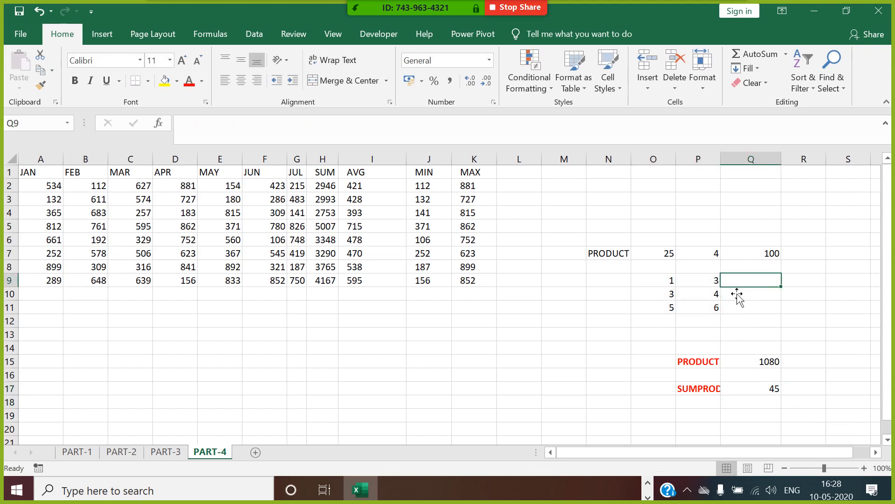
left_click(752, 294)
left_click(756, 285)
type("3")
key("Return")
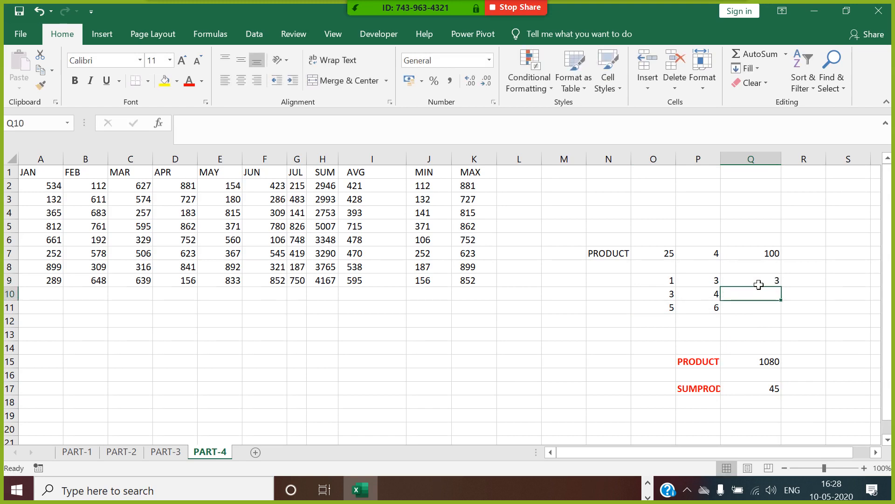
type("12")
key("Return")
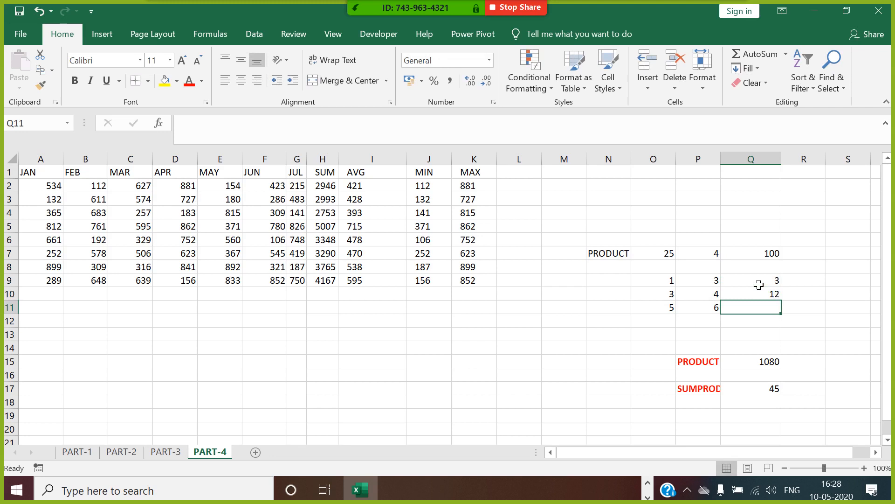
type("30")
key("Return")
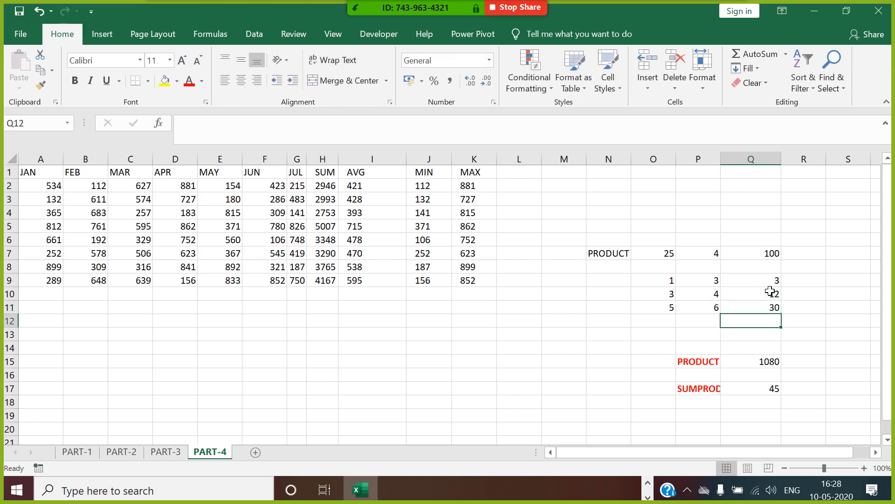
left_click_drag(772, 280, 774, 310)
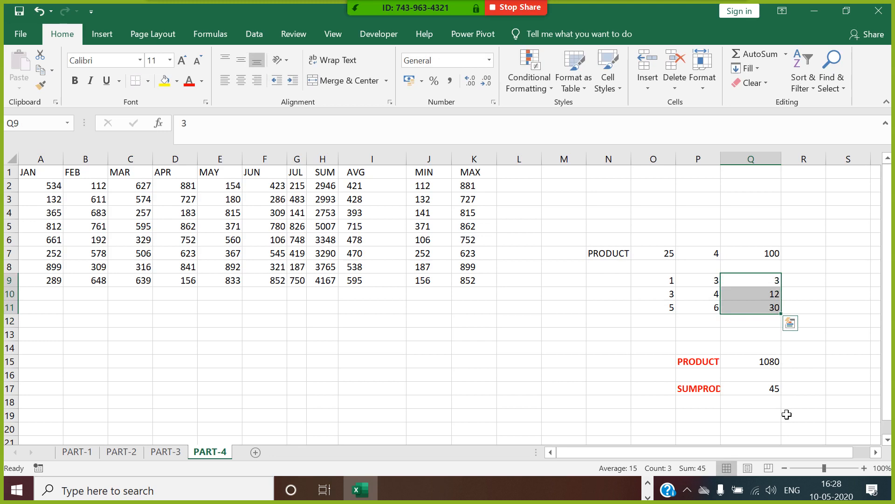
left_click(775, 390)
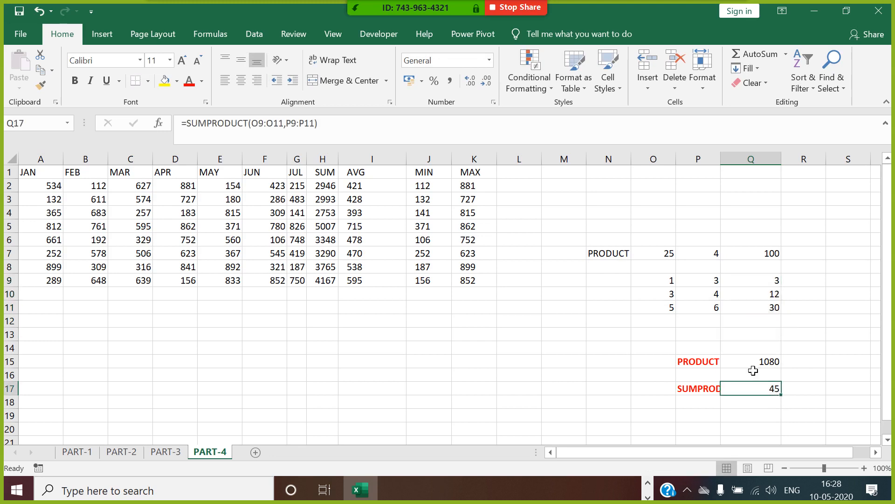
Step: Autofit column P to fit SUMPRODUCT and make Q9:Q11 bold red
double_click(731, 161)
left_click(730, 161)
left_click(800, 406)
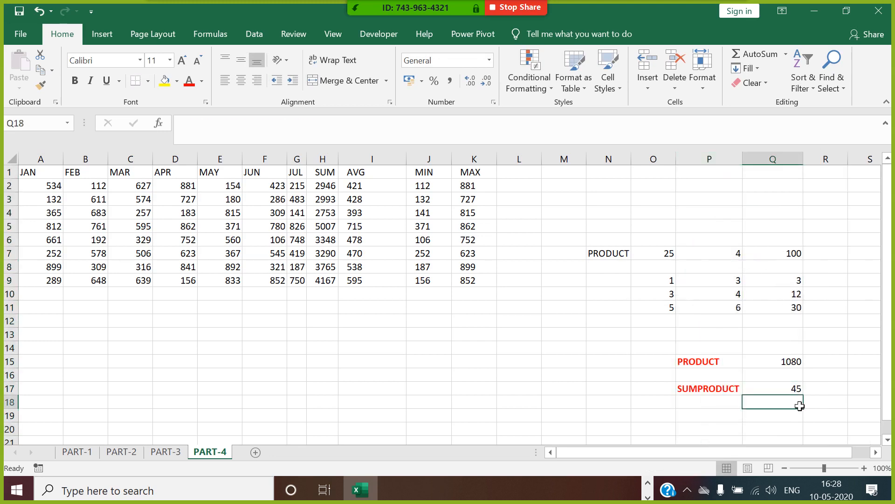
left_click_drag(798, 281, 805, 314)
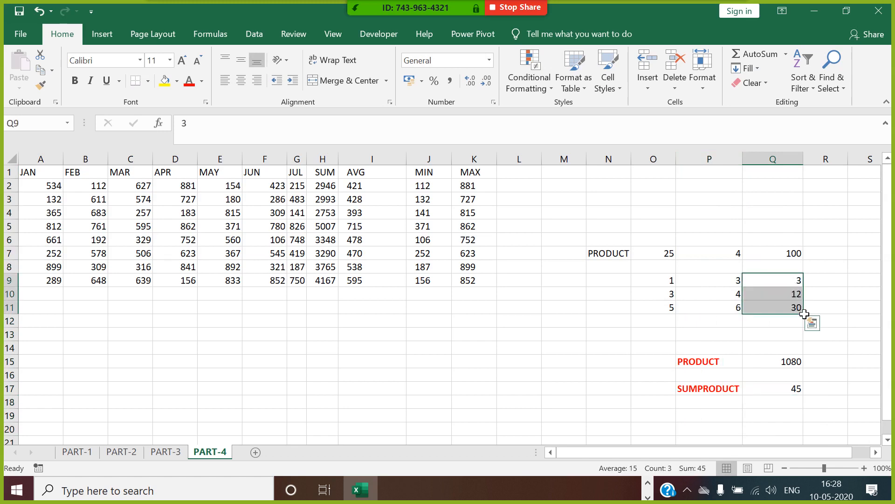
left_click(188, 83)
left_click(75, 80)
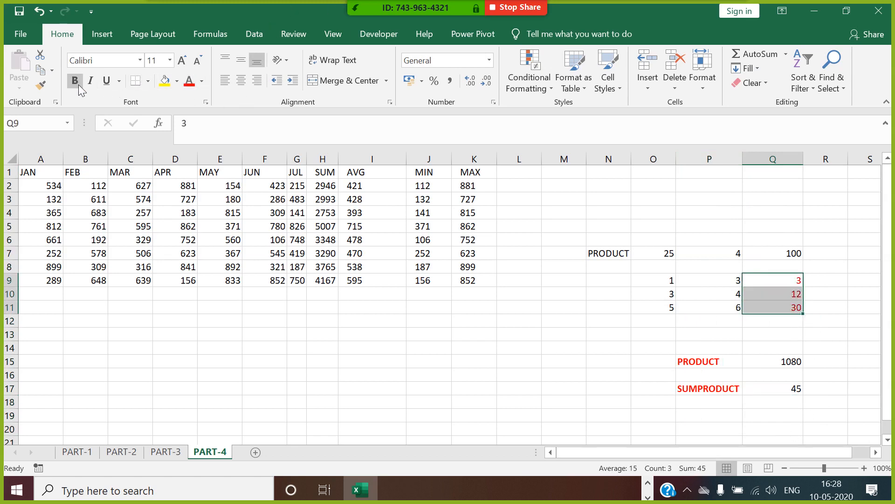
left_click(801, 390)
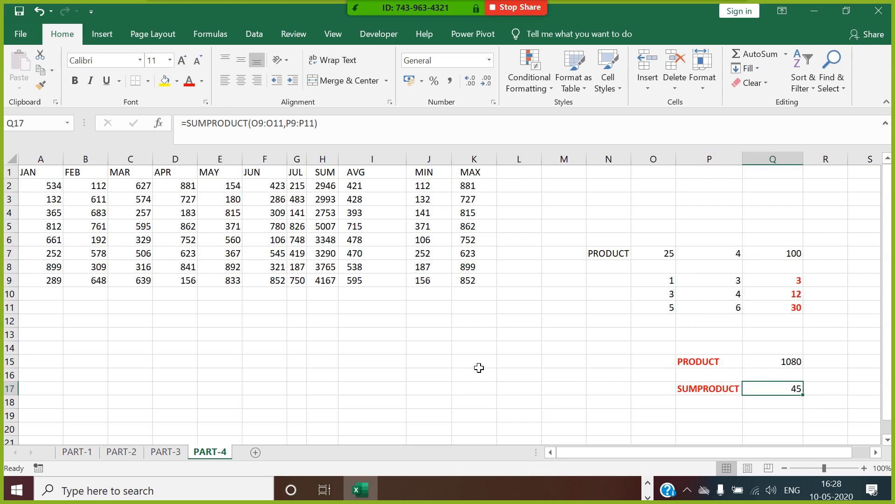
Step: Add a blank Sheet4, glance at the PowerPoint CONTENTS slide, and return to Excel
left_click(255, 452)
key("alt+Tab")
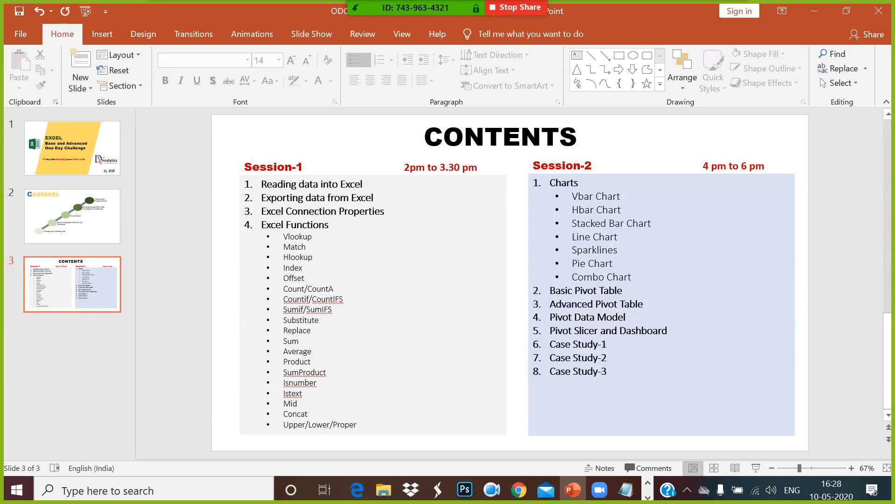
key("alt+Tab")
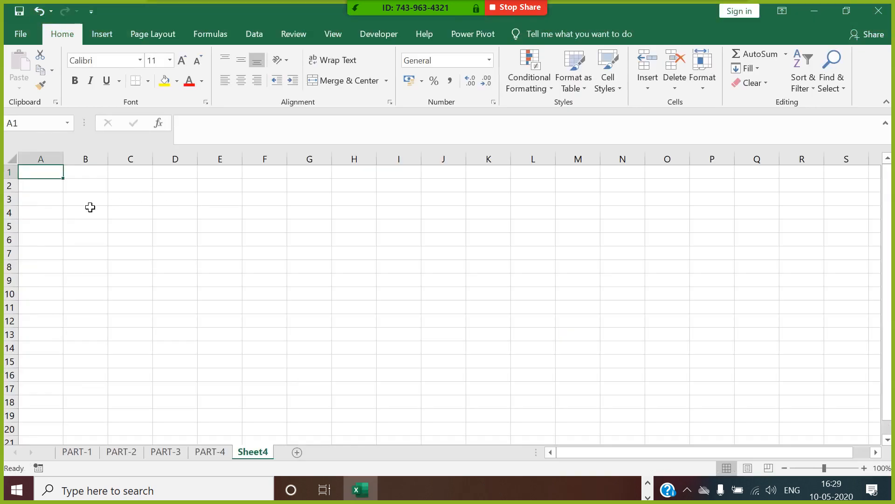
Step: Enter =RANDBETWEEN(100,900) in A1 and fill it down column A to row 1469
type("=RAND")
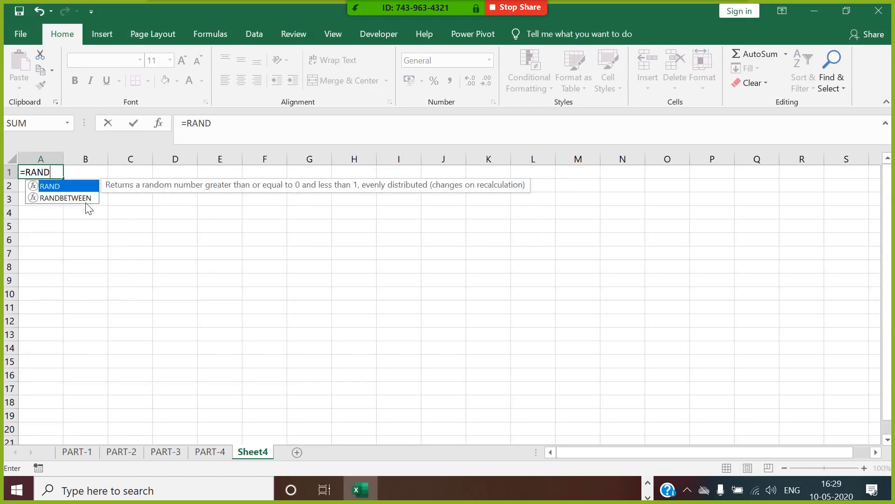
left_click(86, 201)
double_click(87, 202)
type("100")
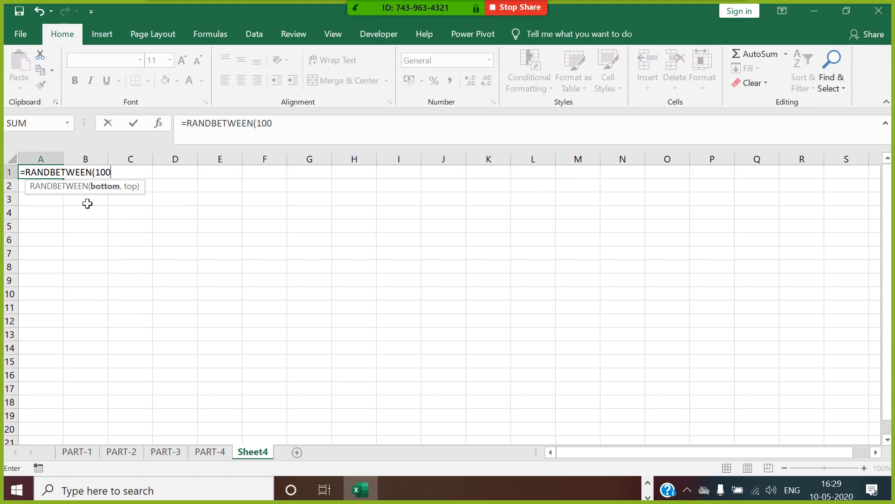
type(",900)")
key("Return")
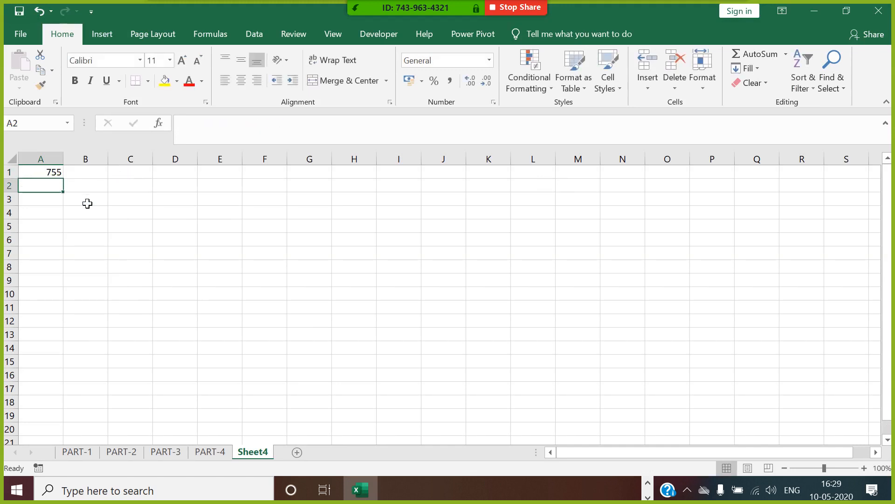
left_click(57, 160)
left_click(61, 173)
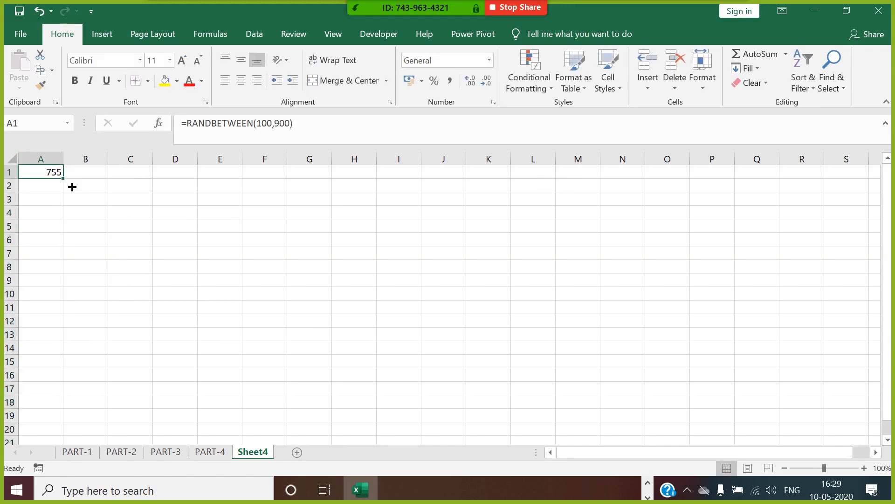
left_click_drag(64, 179, 42, 280)
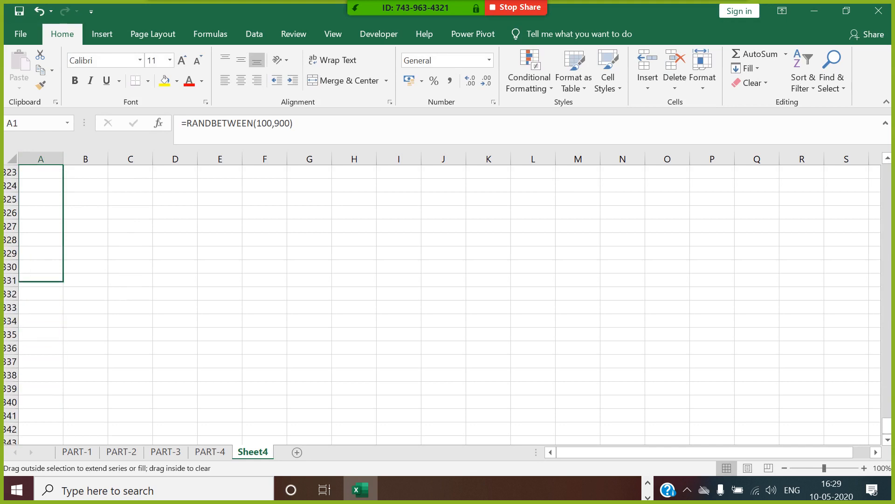
left_click_drag(42, 462, 46, 415)
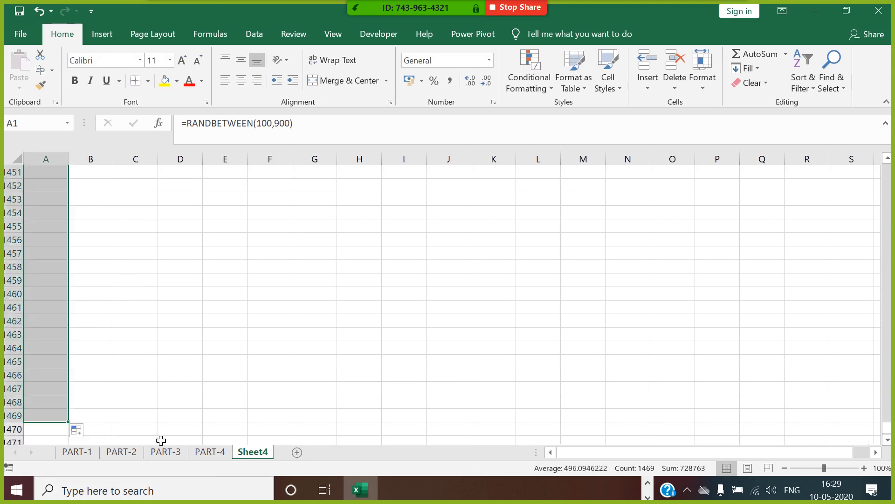
Step: Paste column A's random formulas back over themselves as fixed values
key("ctrl+c")
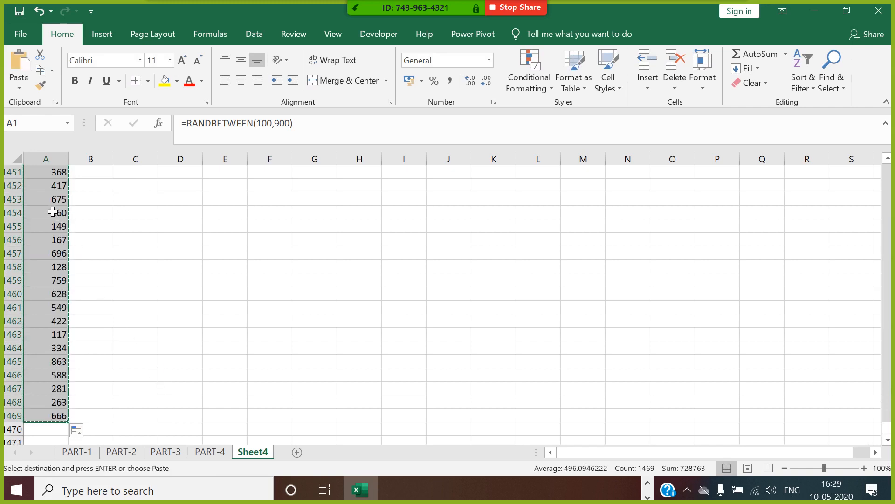
right_click(49, 177)
left_click(111, 258)
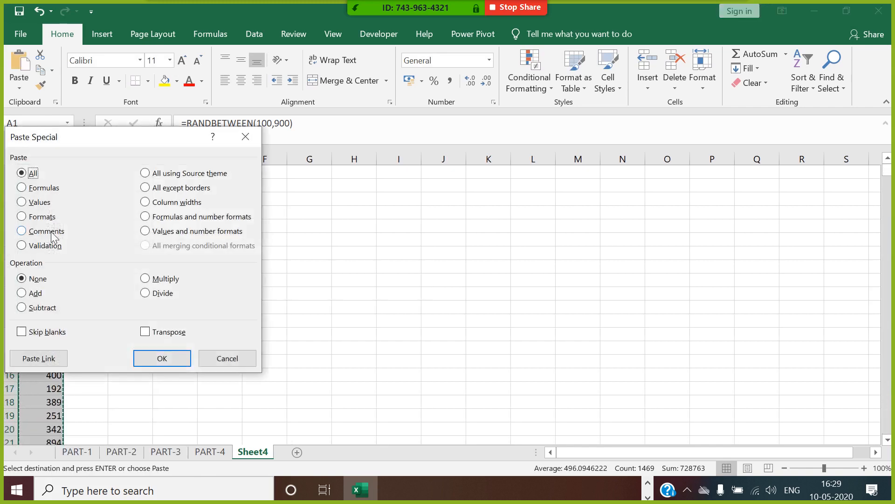
left_click(34, 204)
left_click(165, 359)
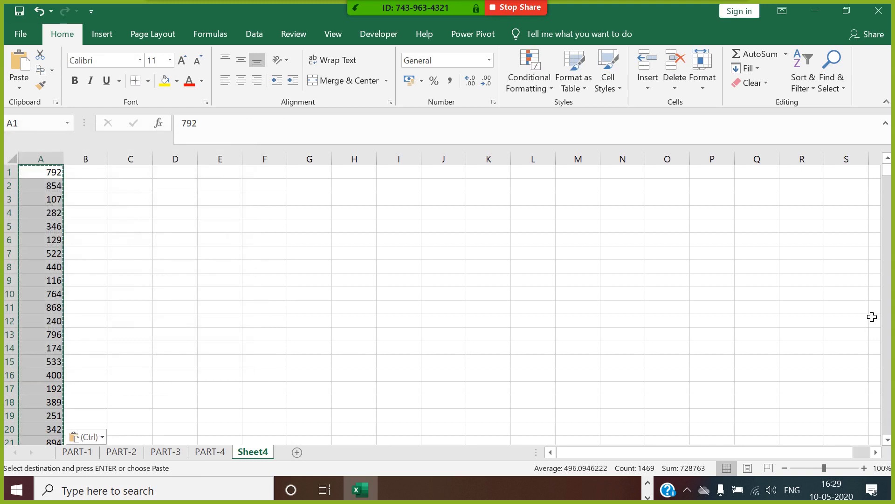
Step: Replace numbers with text entries: XYZ in A85, WER in A122, UIO in A171
scroll(39, 359, "down", 14)
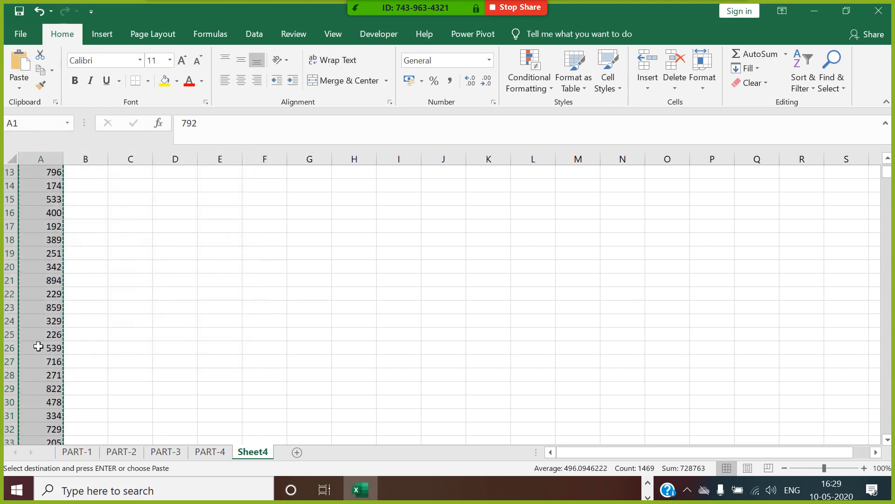
scroll(43, 376, "down", 10)
left_click(54, 338)
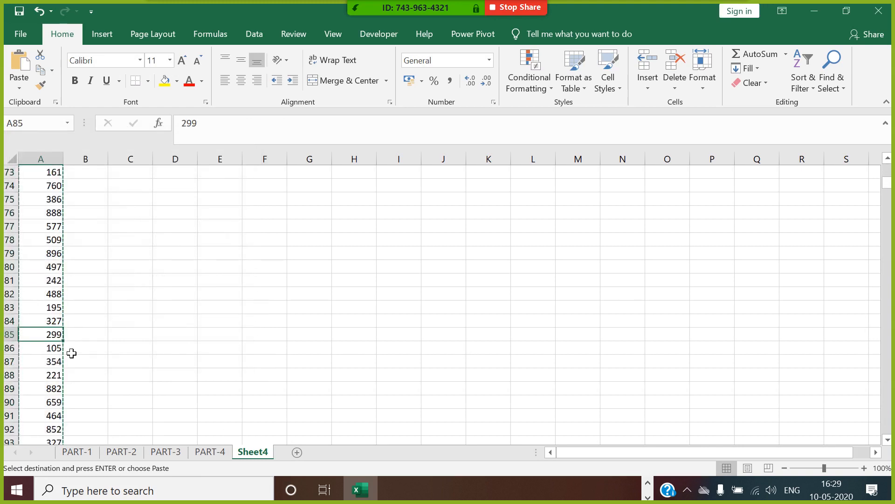
type("XYZ")
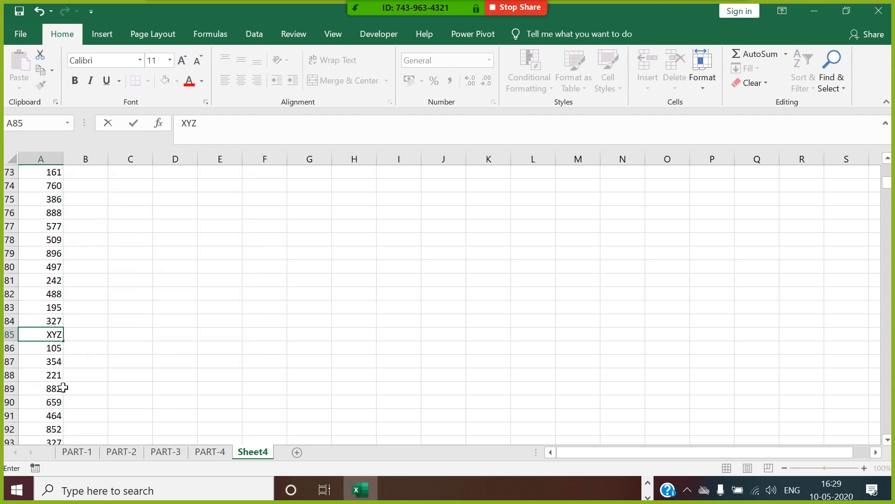
left_click(126, 366)
scroll(132, 374, "down", 9)
scroll(131, 372, "down", 3)
left_click(55, 349)
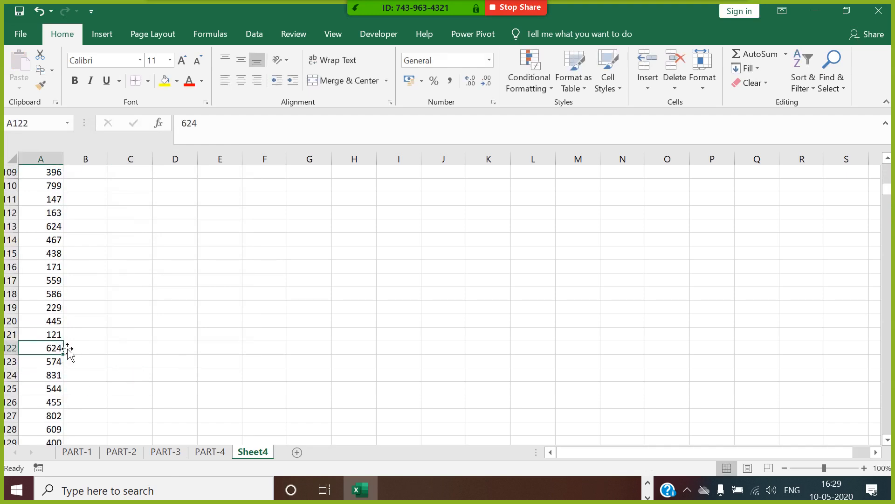
type("WER")
left_click(161, 374)
scroll(164, 386, "down", 16)
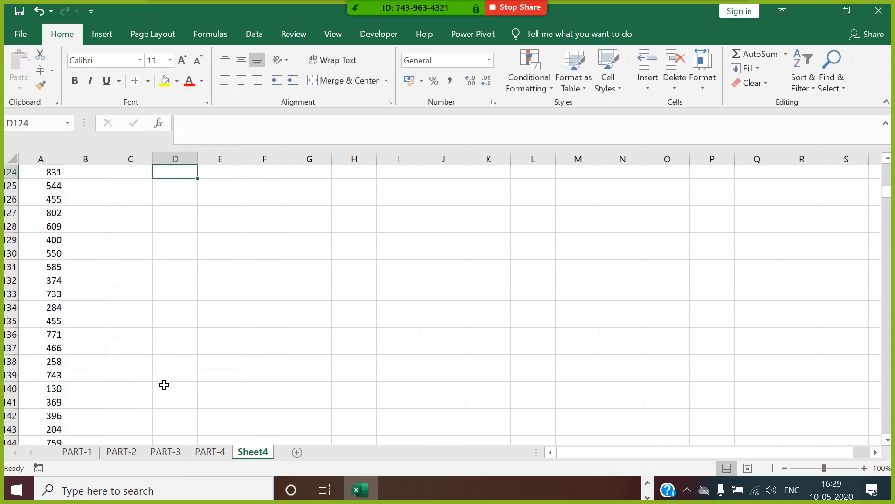
left_click(51, 364)
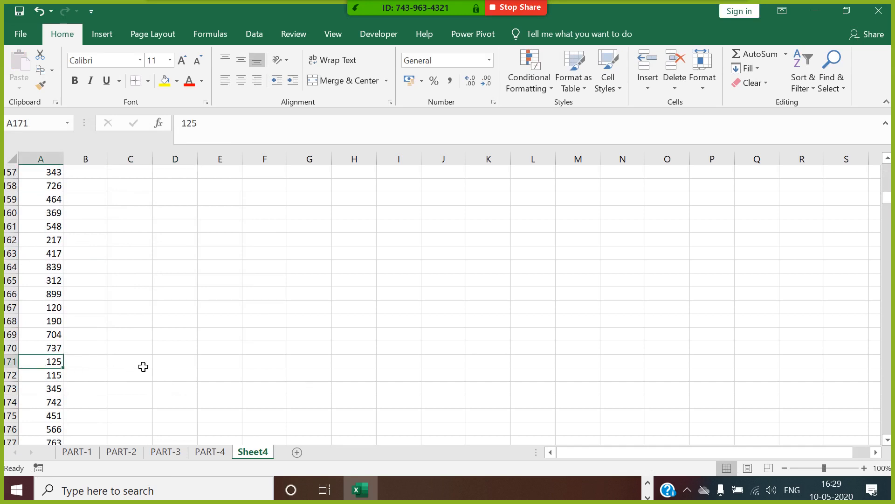
type("UIO")
left_click(250, 351)
scroll(252, 353, "up", 19)
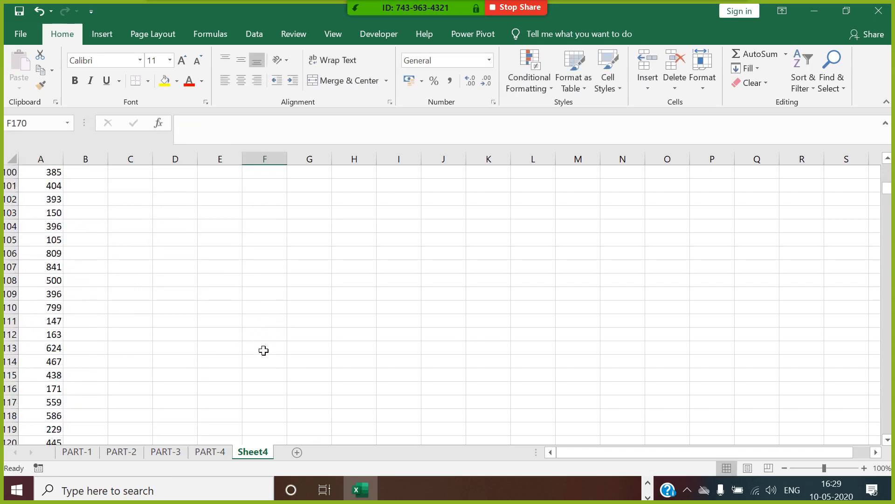
scroll(266, 347, "up", 20)
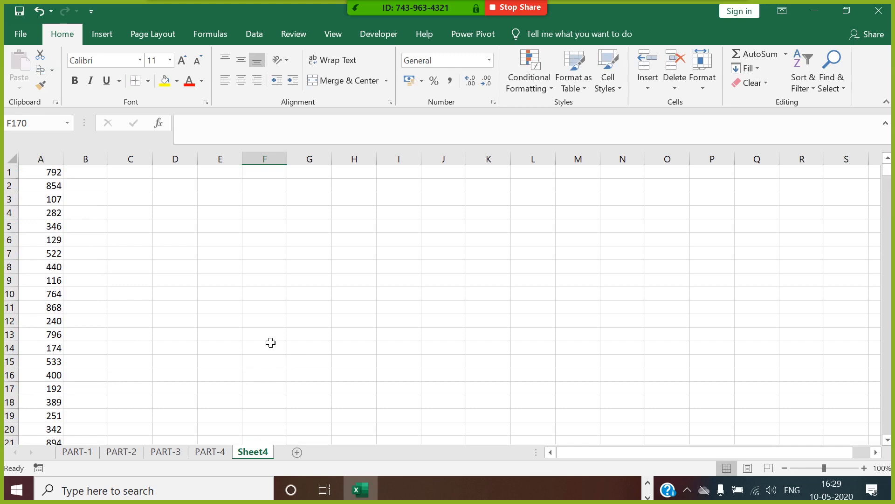
left_click(96, 176)
Step: Enter =ISNUMBER(A1) in B1, which returns TRUE for the number 792
type("=")
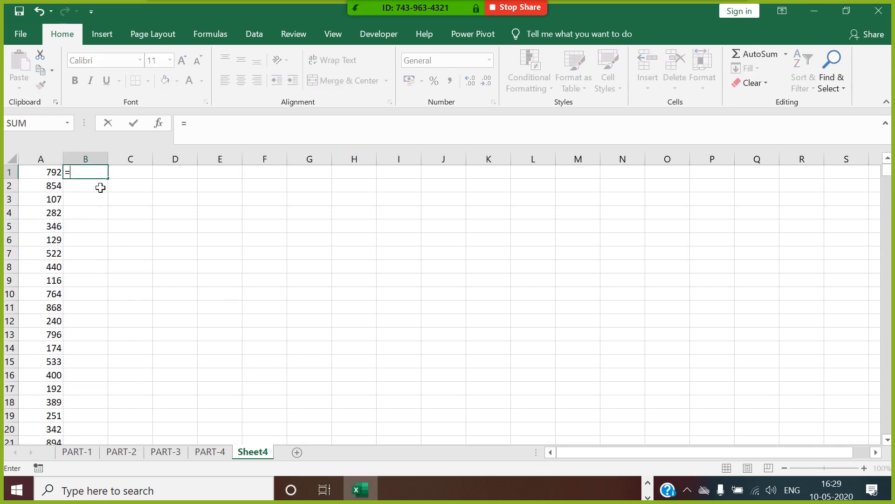
type("ISNUMB")
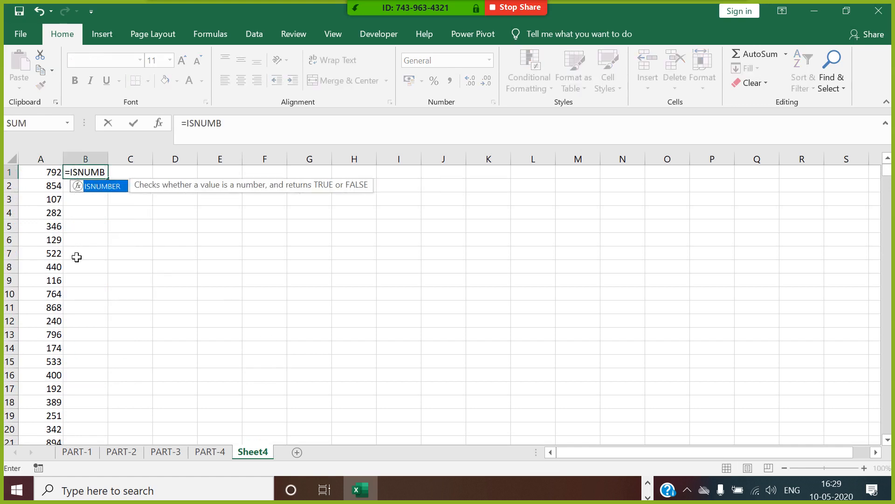
double_click(107, 189)
left_click(46, 172)
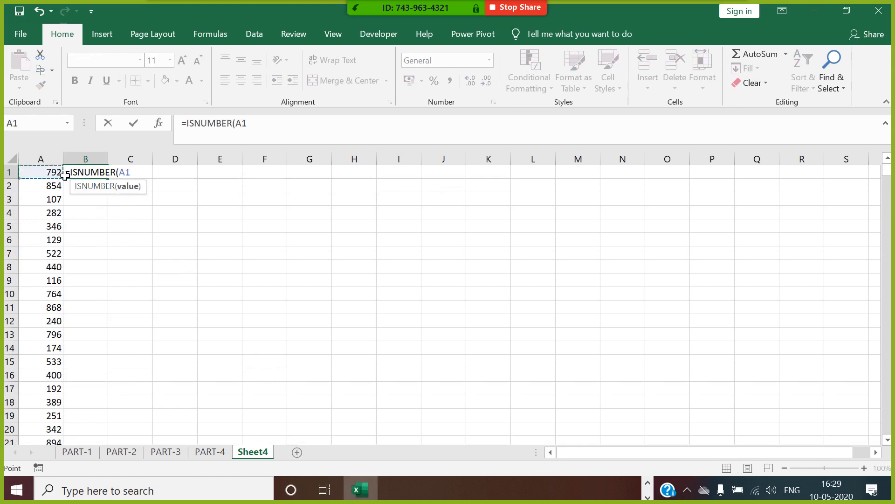
type(")")
key("Return")
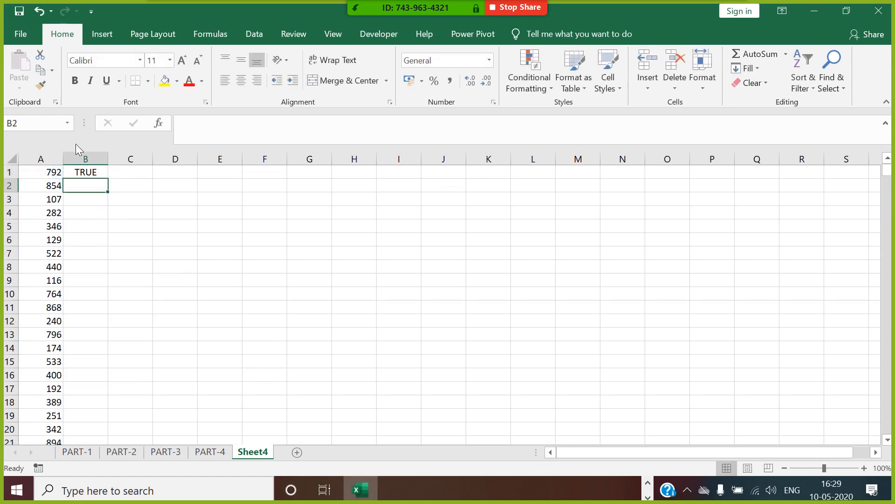
left_click(93, 175)
double_click(112, 179)
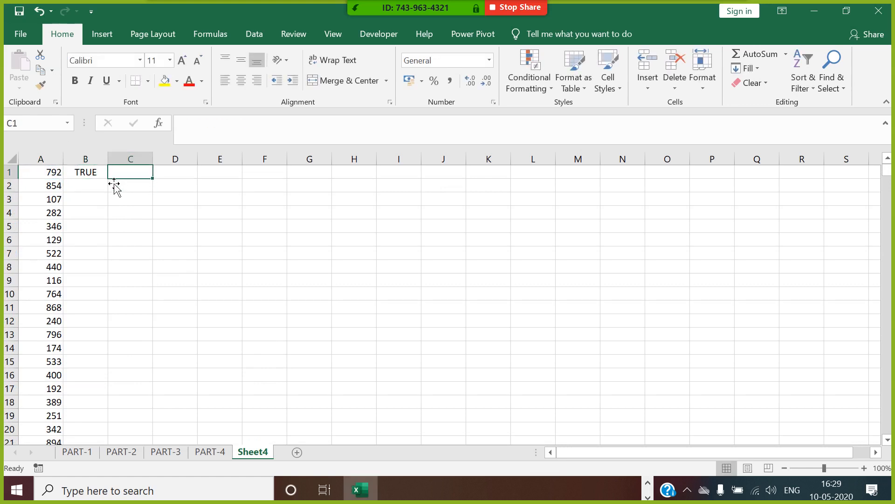
left_click(103, 176)
Step: Fill the ISNUMBER formula down column B, insert a header row, and label column A 'VALUE'
double_click(108, 178)
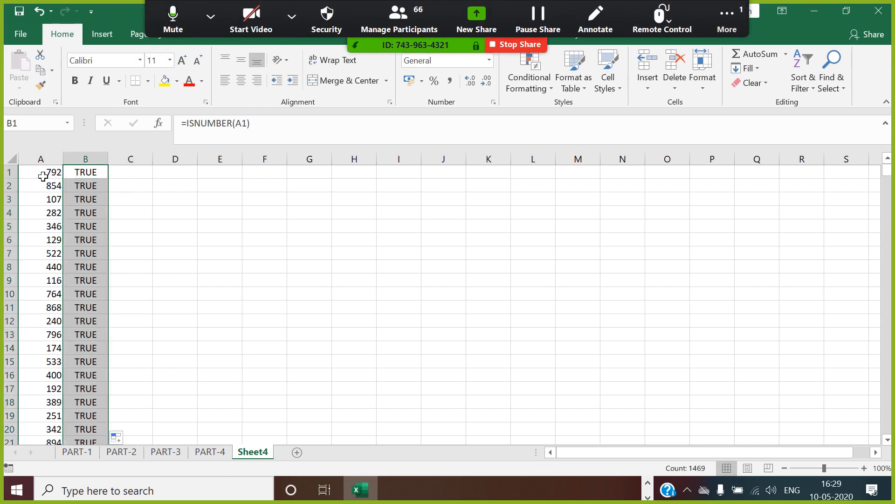
right_click(9, 175)
left_click(55, 270)
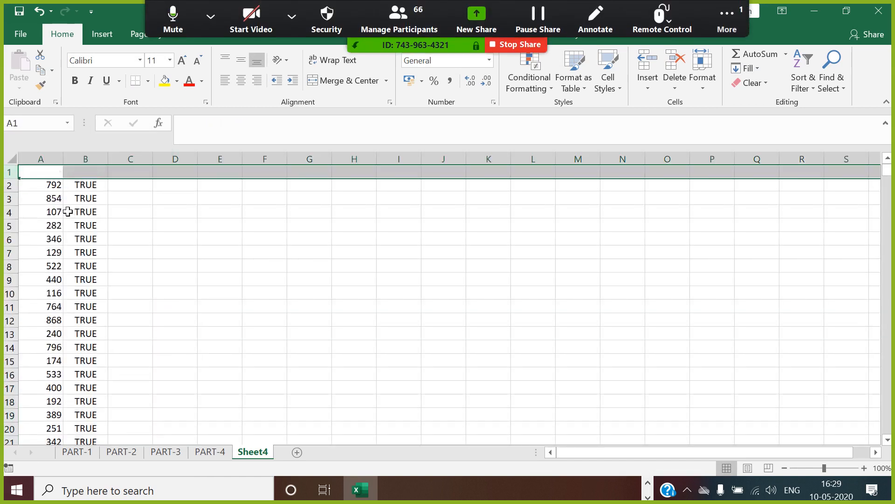
left_click(51, 173)
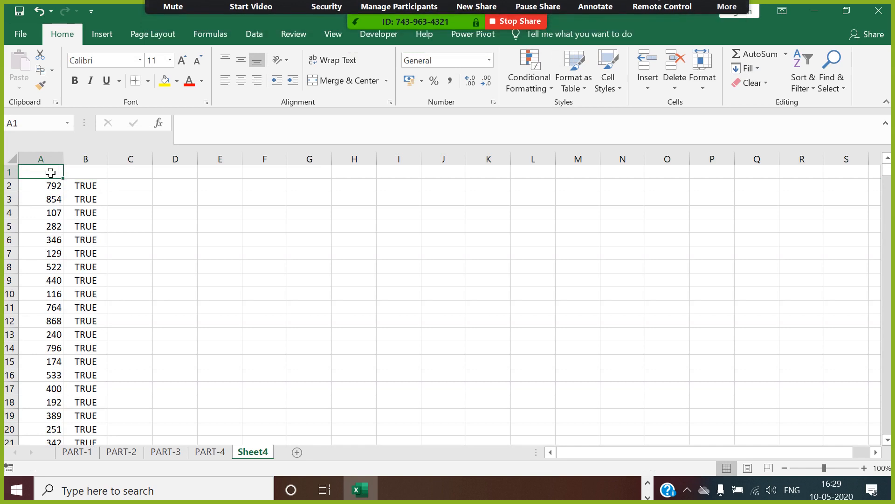
type("VALUE")
left_click(137, 223)
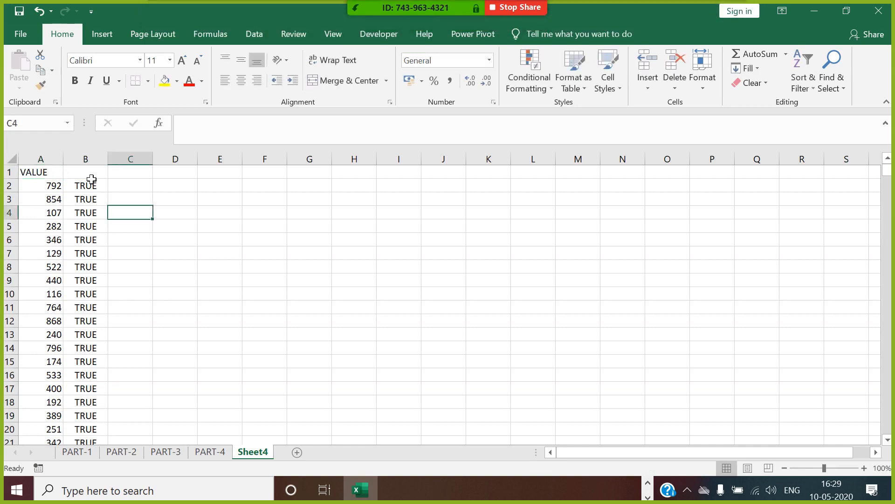
Step: Label column B 'NUMERIC CHECK' and widen the column to fit it
left_click(84, 169)
left_click(83, 173)
type("NU")
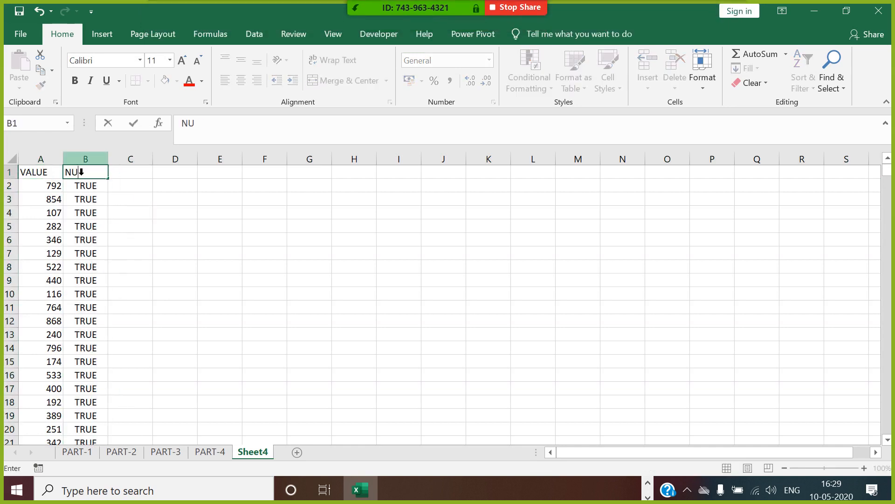
type("MERIC CHECK")
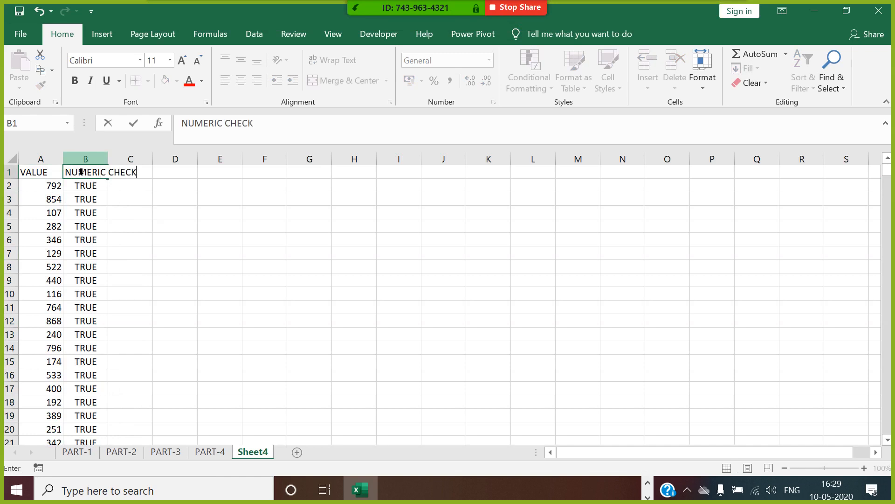
left_click(169, 231)
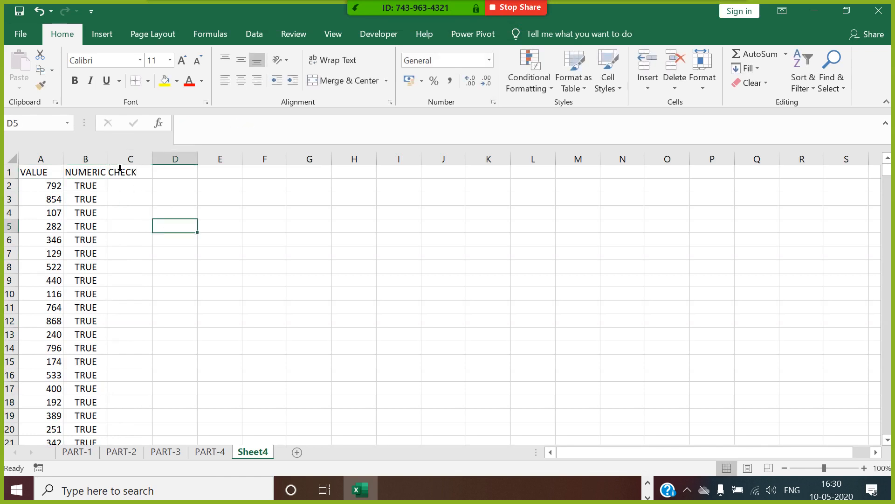
double_click(108, 159)
Step: Filter the NUMERIC CHECK column to show only FALSE rows
left_click(100, 186)
left_click(101, 172)
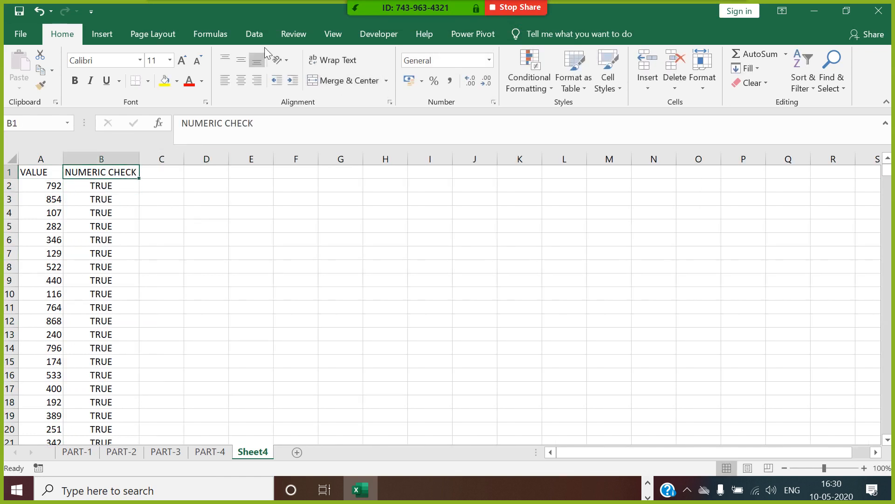
left_click(256, 37)
left_click(429, 74)
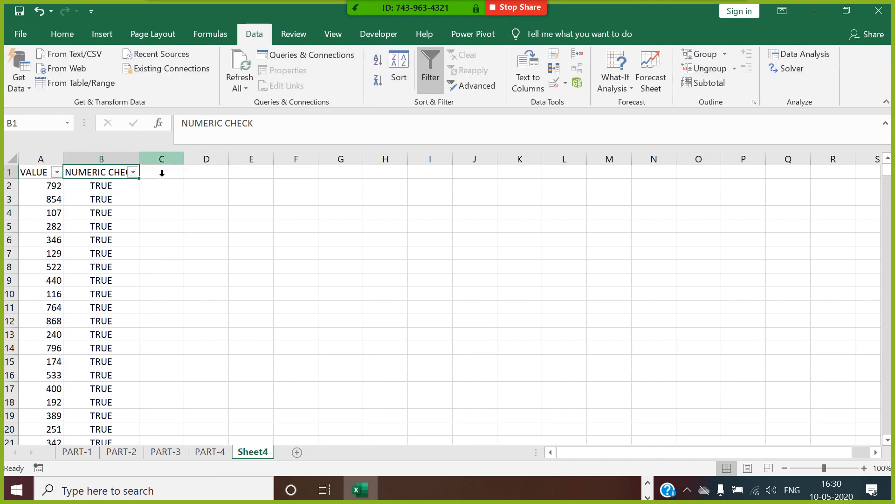
left_click(133, 172)
left_click(34, 333)
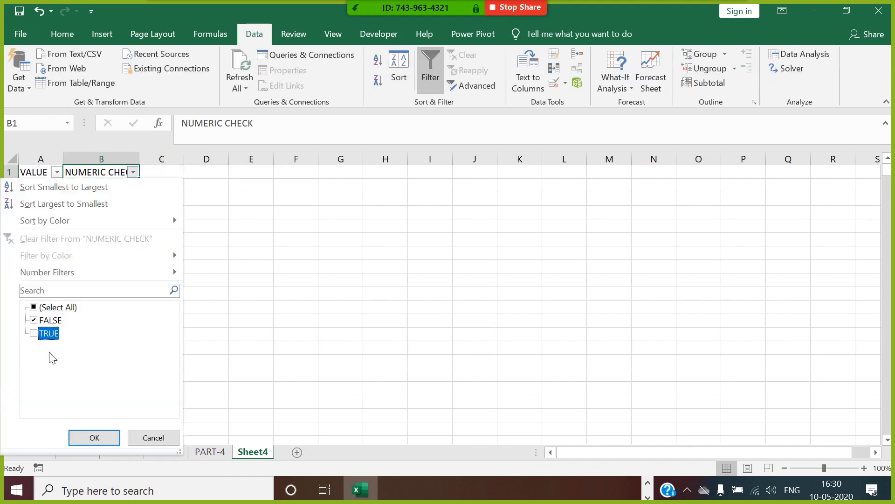
left_click(95, 437)
Step: Select the text values XYZ, WER and UIO, then turn filtering off
left_click_drag(55, 187, 50, 213)
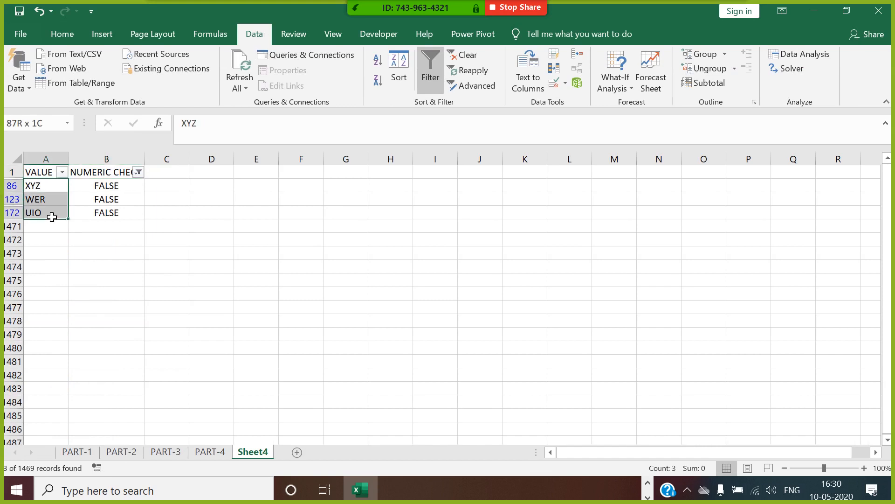
left_click(434, 83)
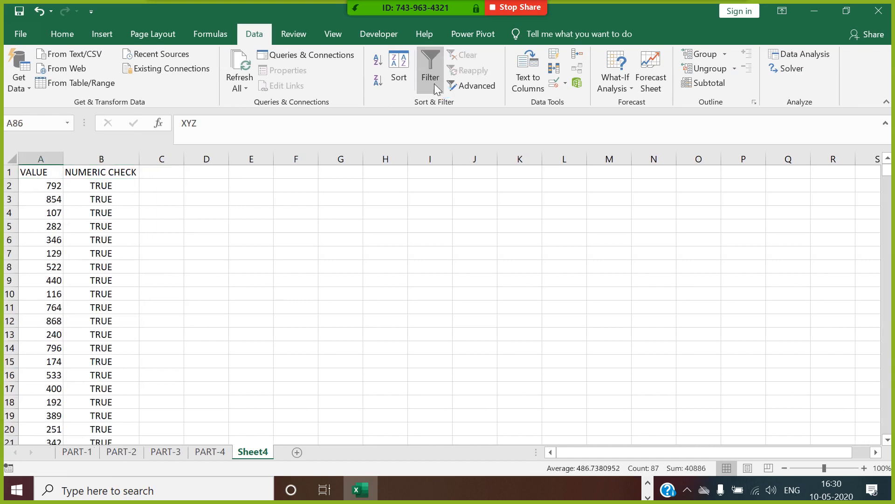
left_click(176, 173)
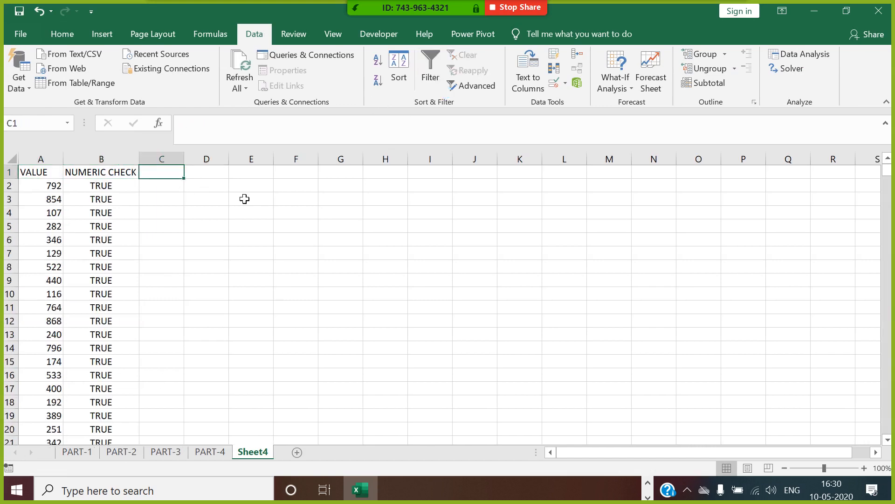
Step: Enter the header 'CHARACTER CHECK' in C1, correcting the misspelling
type("CHARCATER C")
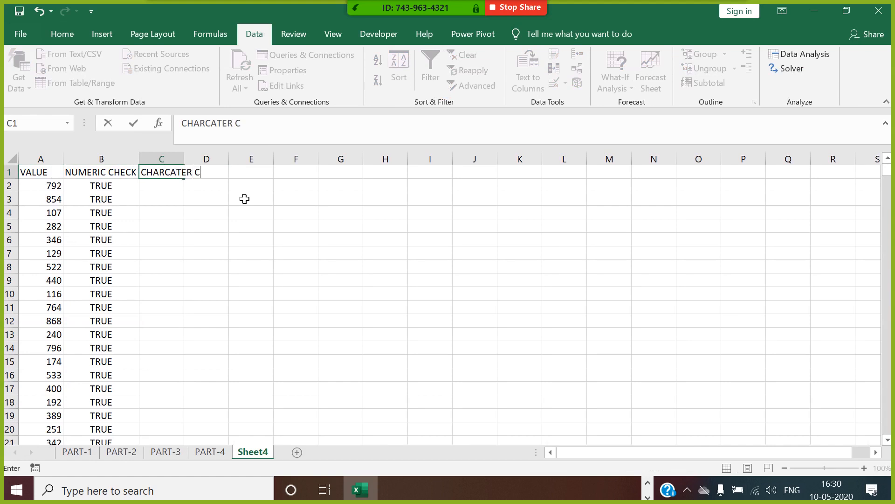
type("HECK")
left_click(166, 172)
type("A")
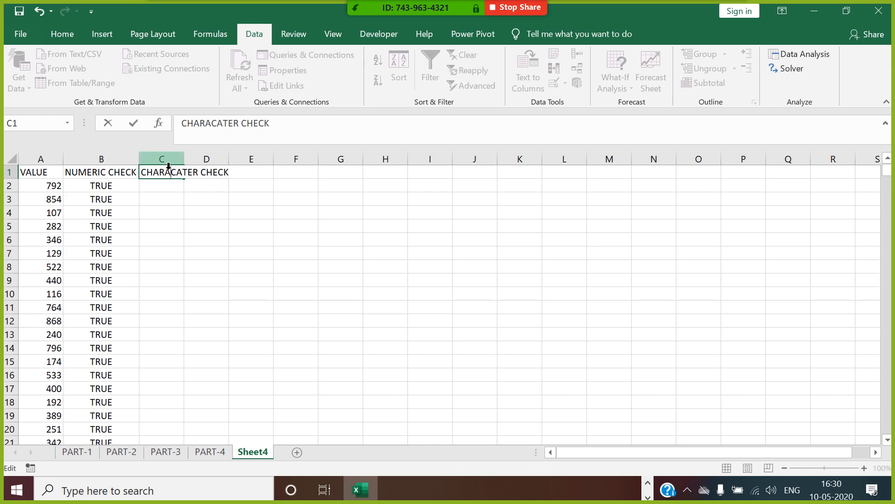
key("Delete")
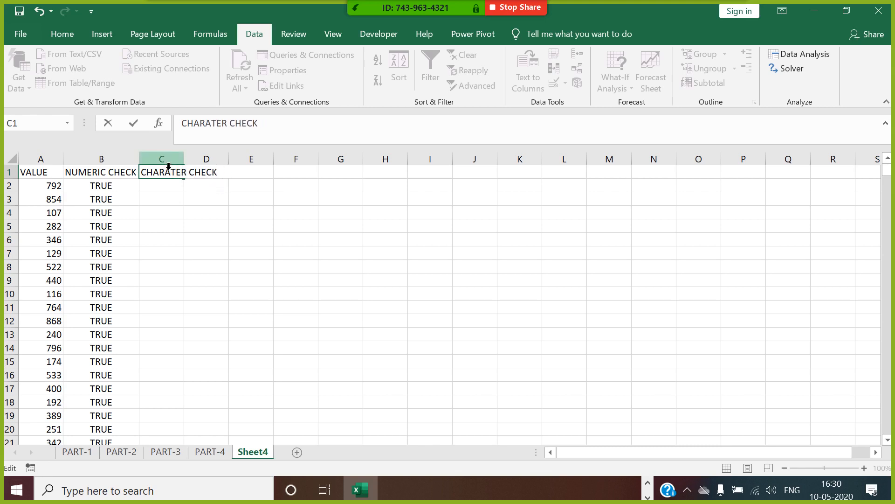
type("C")
key("Return")
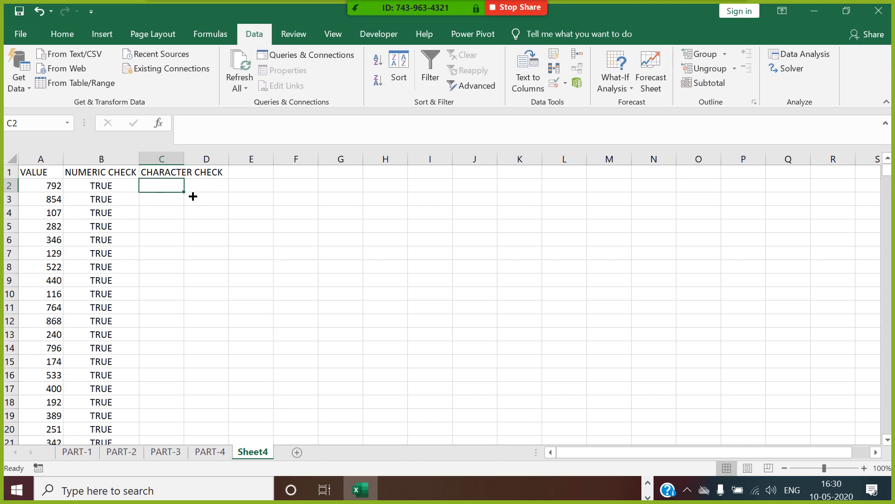
Step: Enter =ISTEXT(A2) in C2 and fill it down column C
type("=ISTEX")
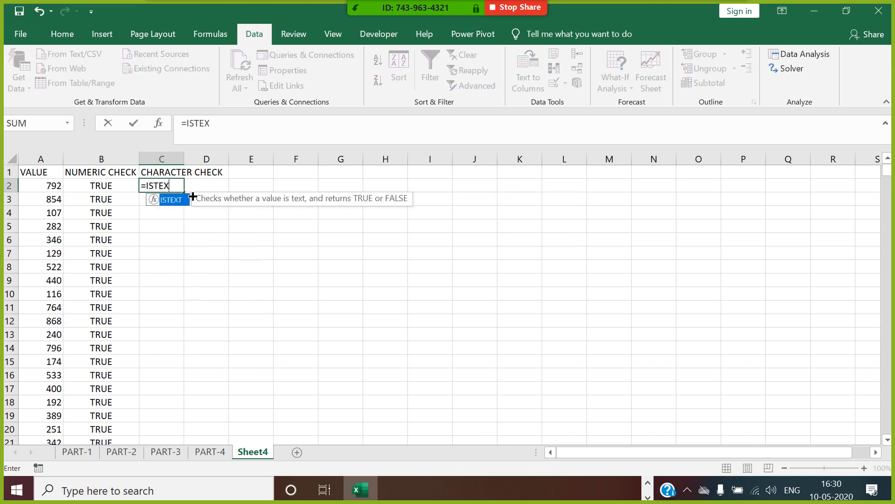
double_click(178, 204)
left_click(55, 187)
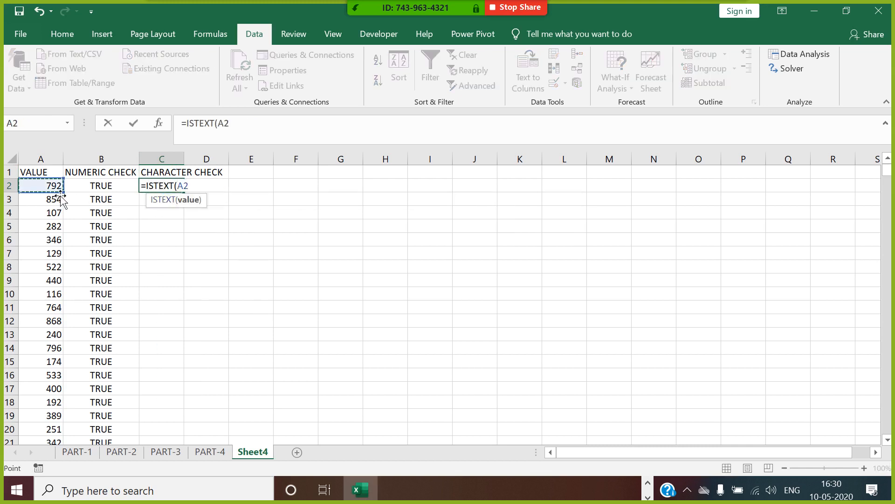
type(")")
key("Return")
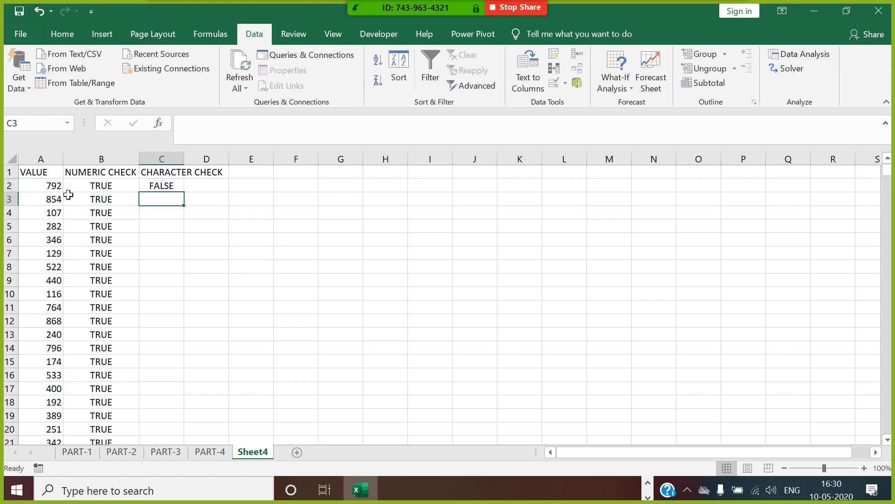
left_click(175, 186)
double_click(190, 198)
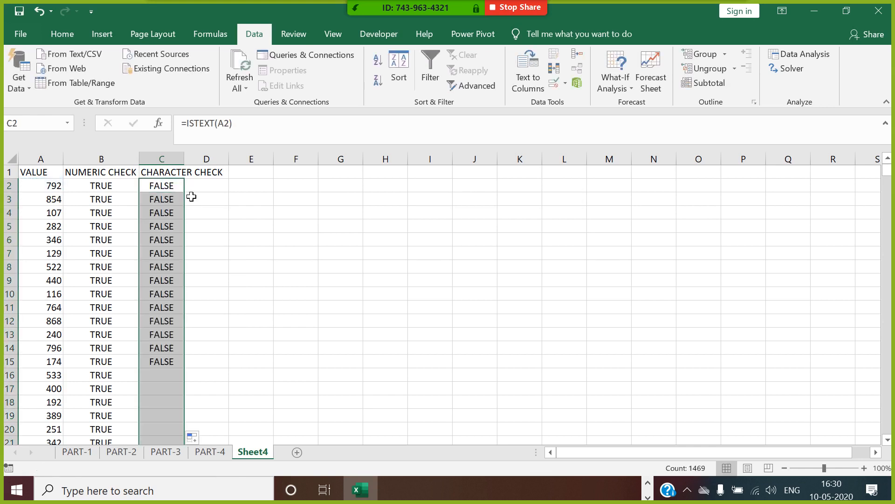
Step: Filter the CHARACTER CHECK column to show only TRUE rows
left_click(176, 172)
left_click(433, 58)
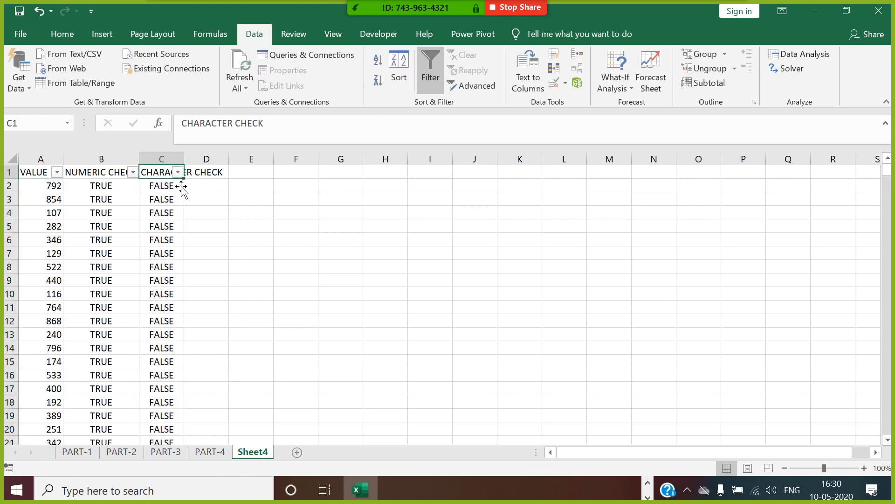
left_click(177, 172)
left_click(35, 321)
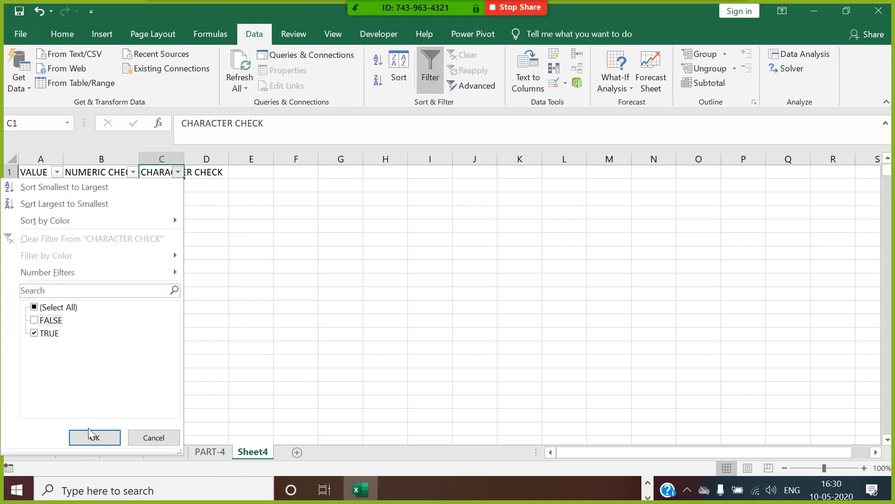
left_click(95, 437)
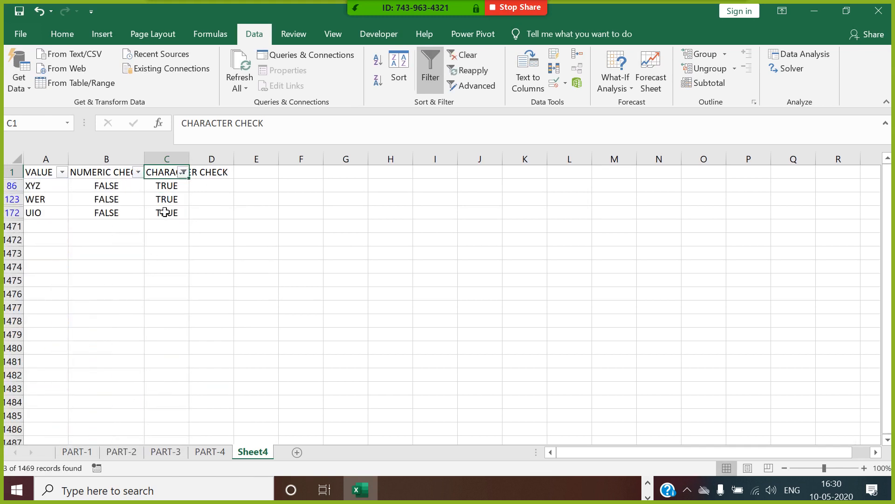
Step: Review the filtered ISTEXT and ISNUMBER results, remove the filter, and autofit column C
left_click_drag(172, 186, 181, 225)
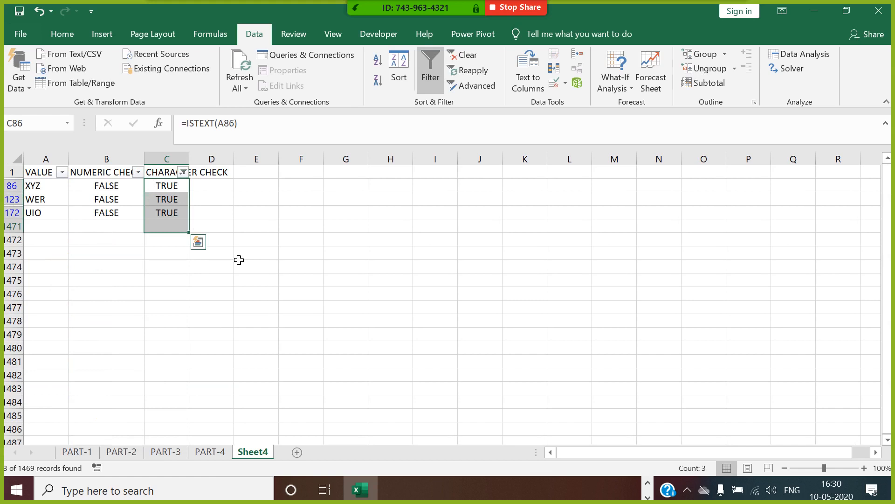
left_click(180, 186)
left_click(133, 188)
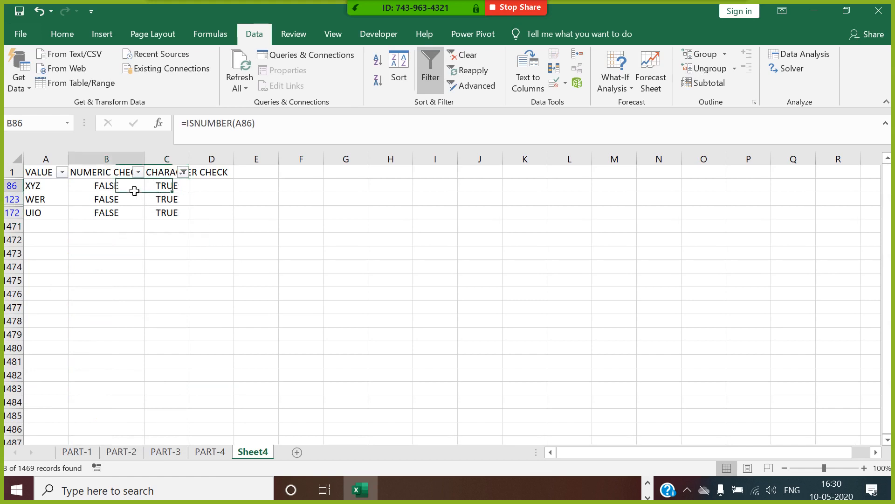
left_click(430, 71)
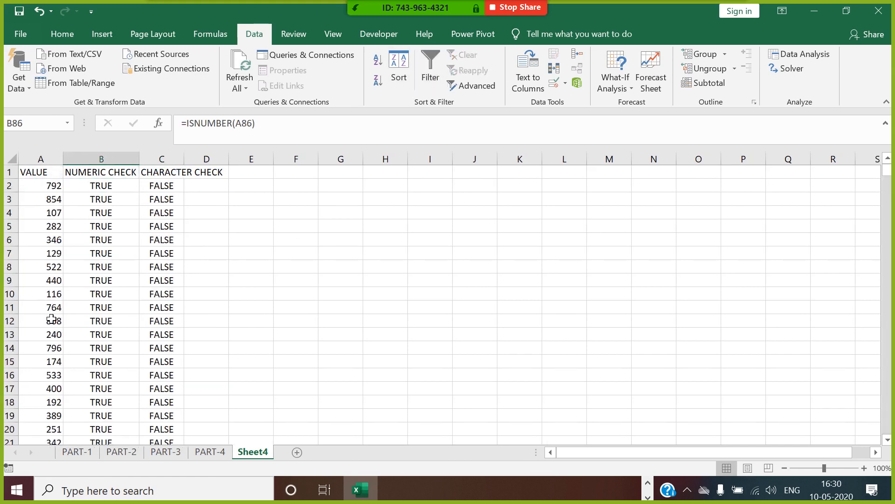
double_click(184, 161)
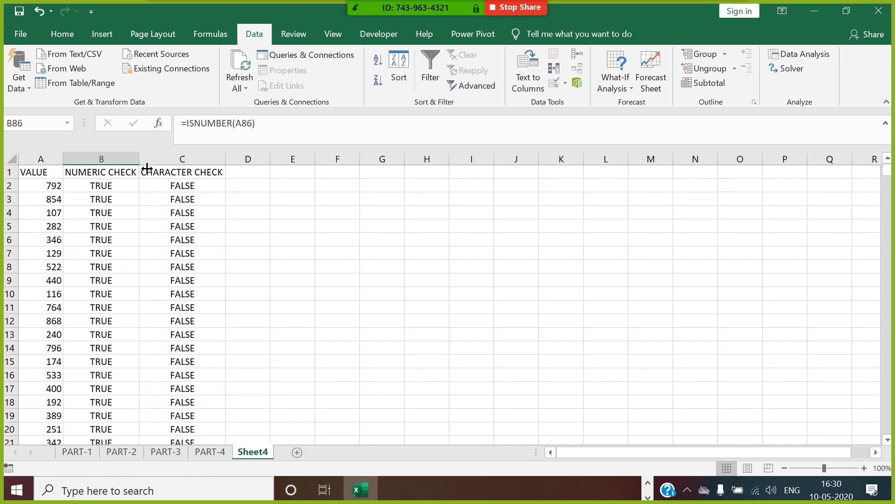
left_click(325, 254)
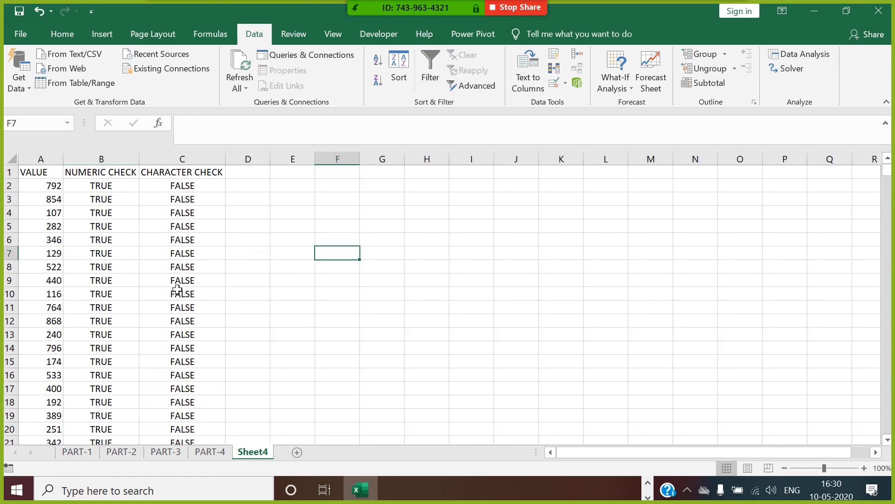
Step: Rename the Sheet4 worksheet to 'PART-5'
right_click(248, 455)
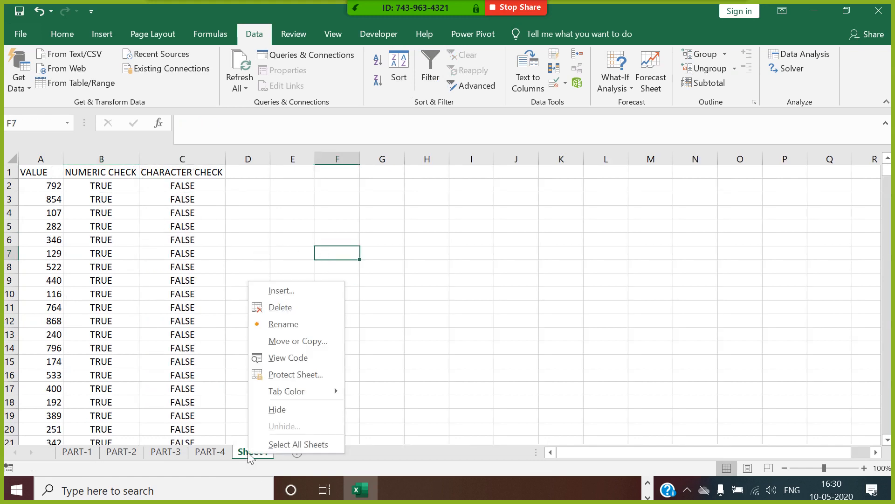
left_click(309, 327)
type("PART-")
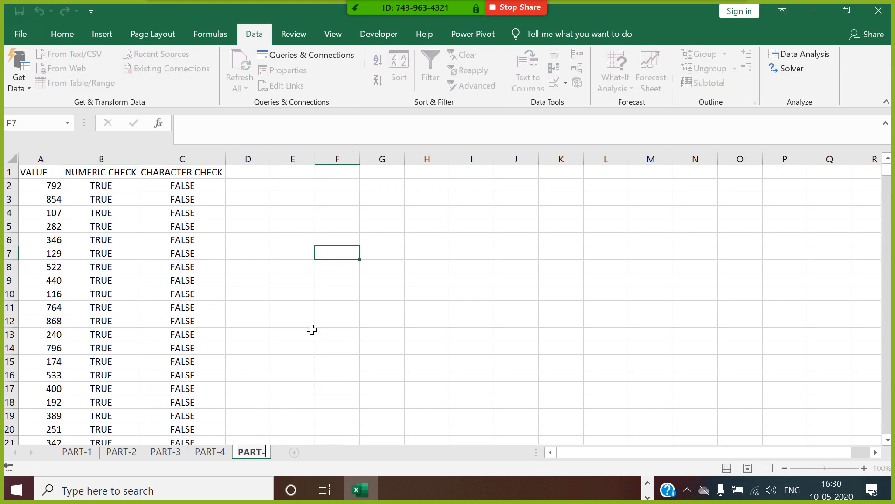
type("5")
left_click(298, 310)
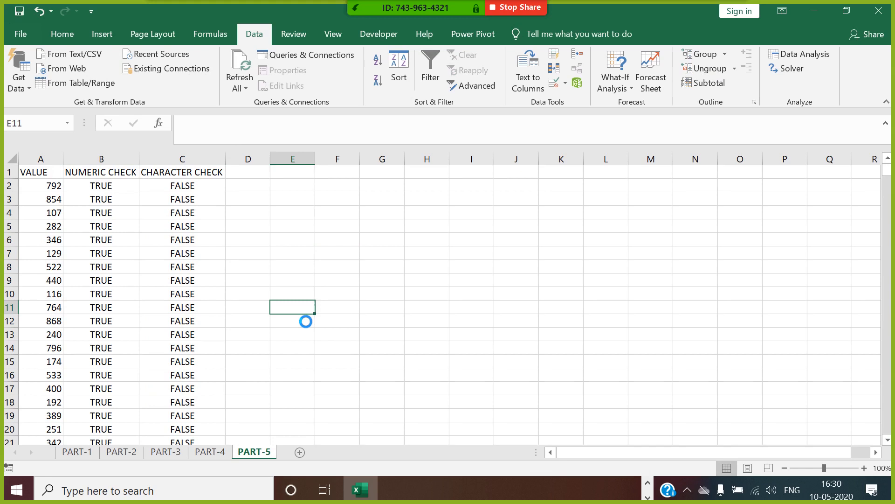
Step: Check the ISTEXT formula in C16, then switch to the PowerPoint CONTENTS slide
left_click(208, 375)
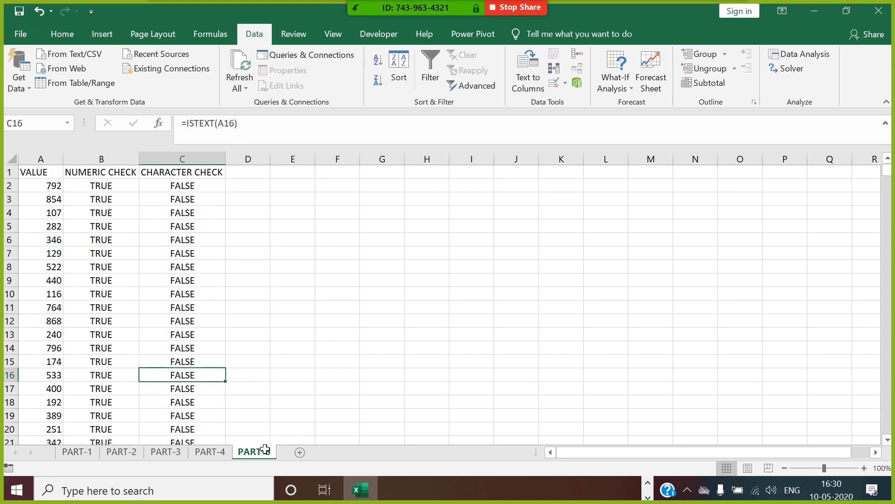
left_click(650, 485)
left_click(573, 490)
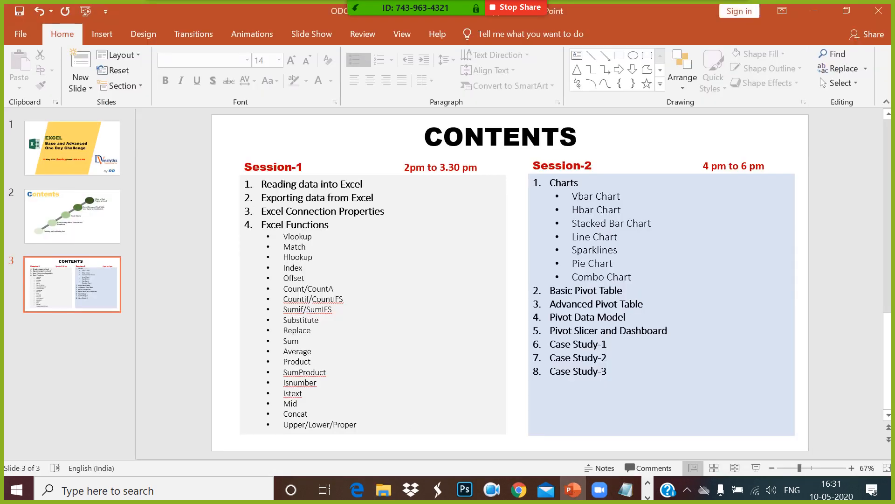
Step: Close the Excel workbook and go up to the EXCEL BASE AD ADVNACED folder in File Explorer
key("alt+Tab")
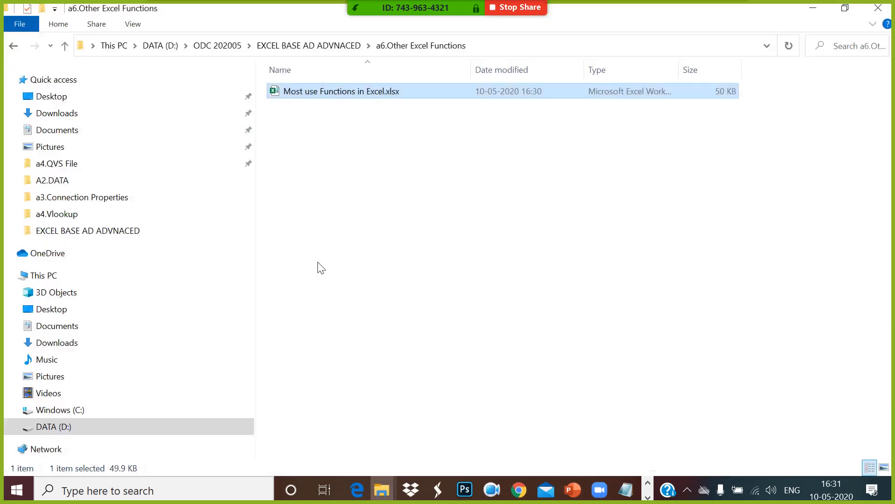
left_click(367, 192)
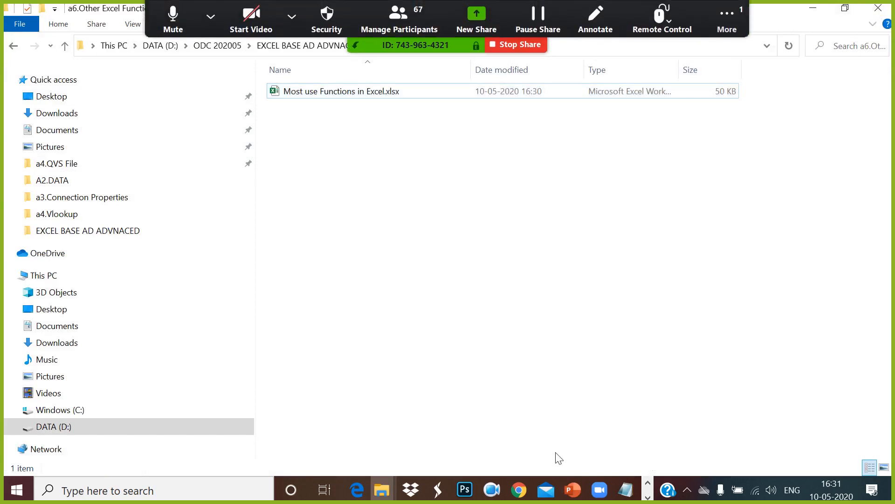
left_click(648, 497)
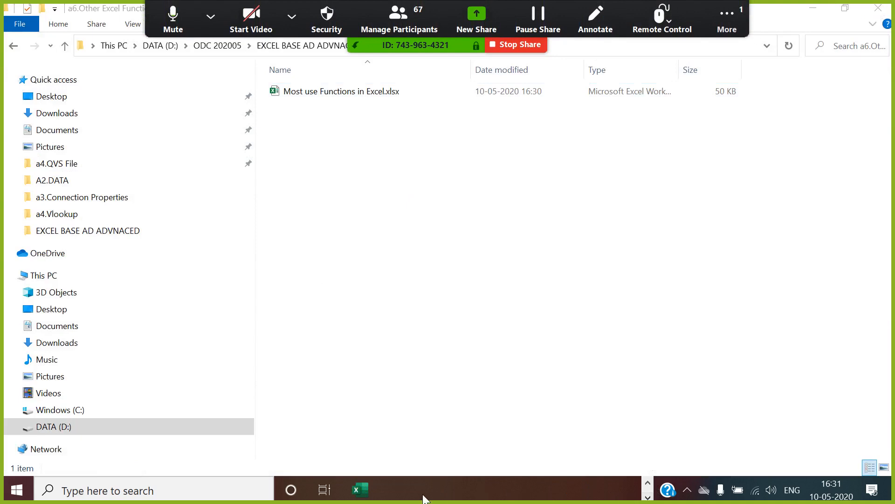
left_click(360, 490)
left_click(385, 296)
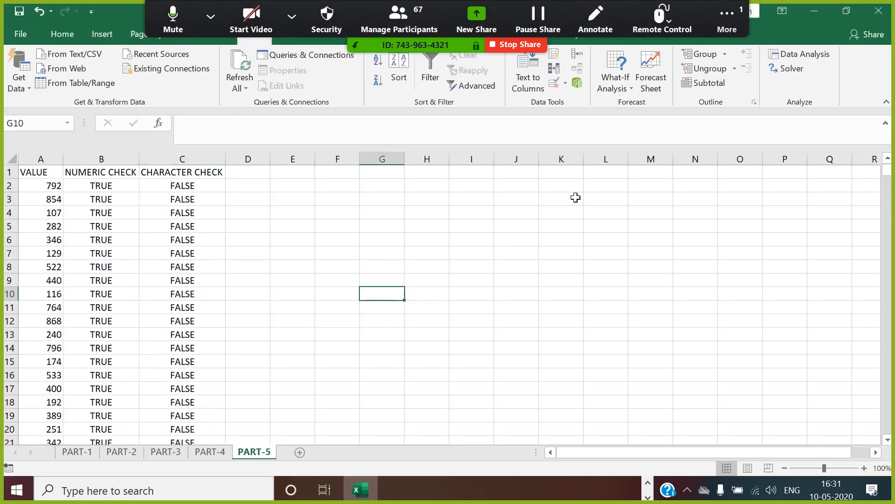
left_click(883, 12)
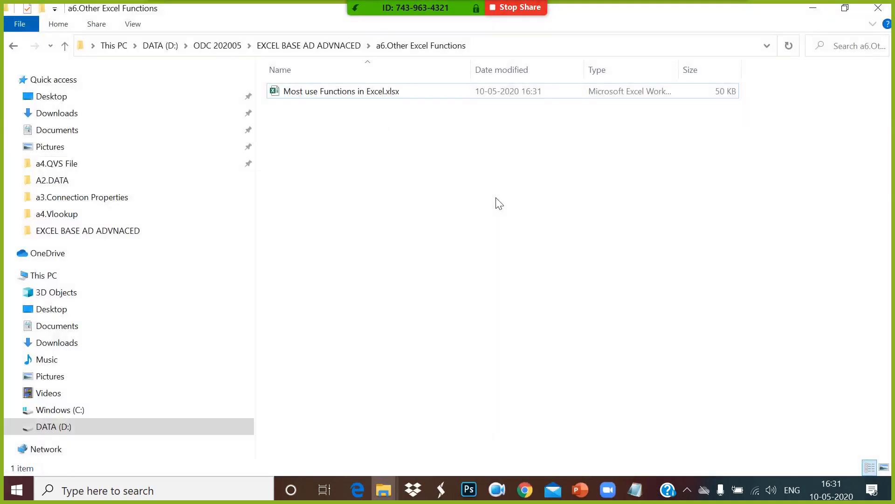
left_click(345, 47)
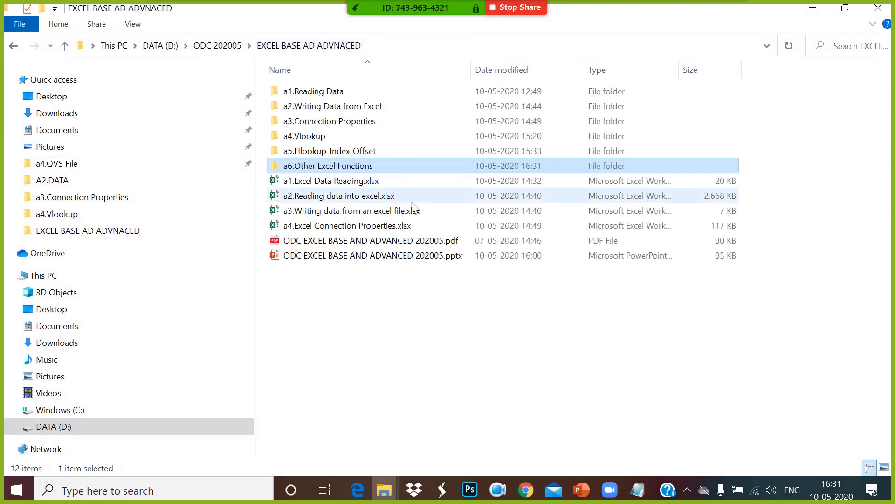
key("alt+Tab")
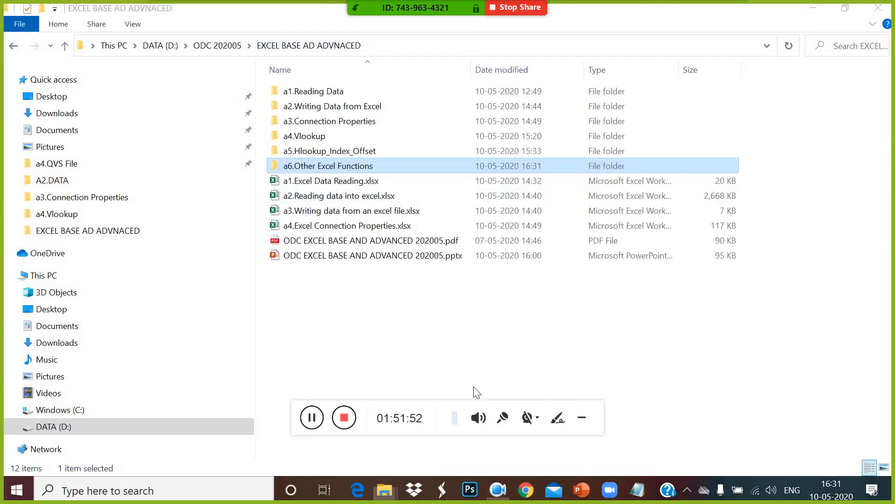